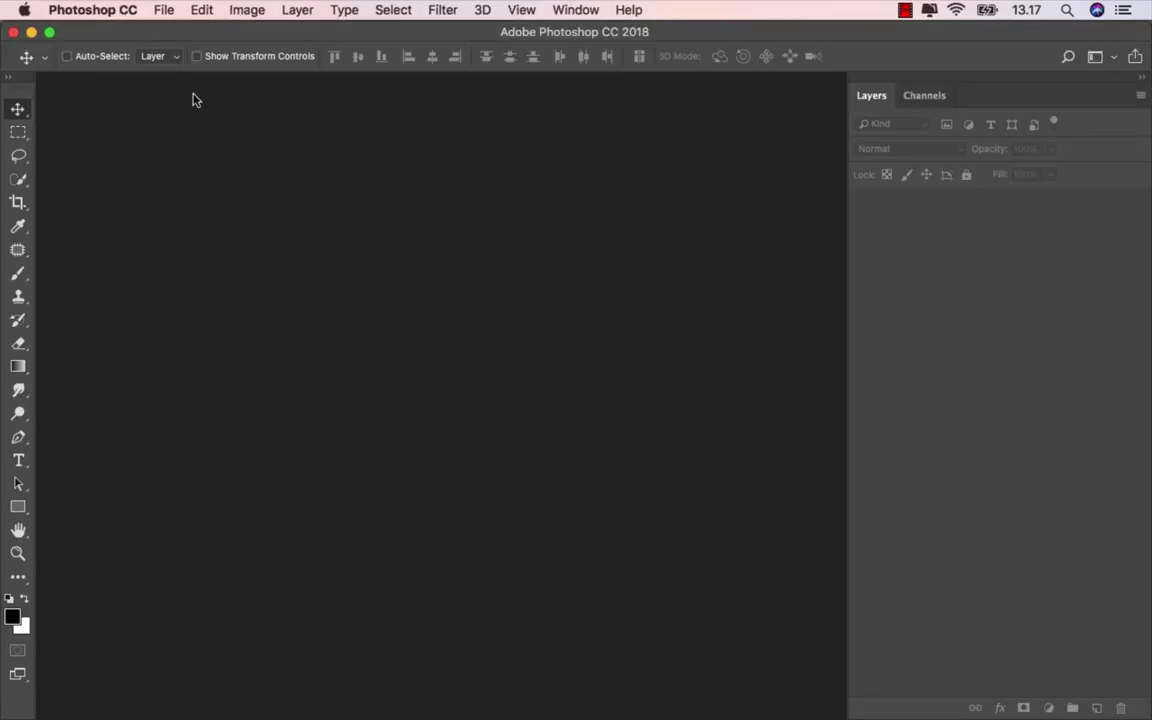
# Create Untitled-1, a white 3230 × 3000 px, 300 ppi document, from the recent custom preset
pyautogui.click(165, 9)
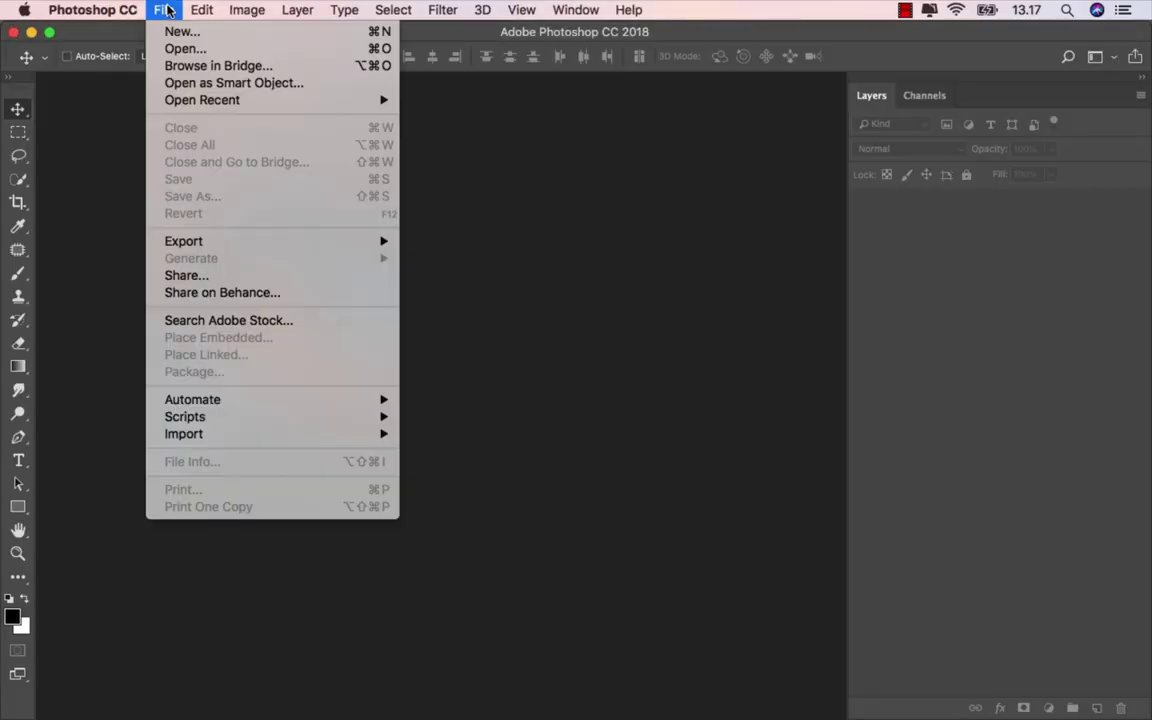
pyautogui.click(218, 33)
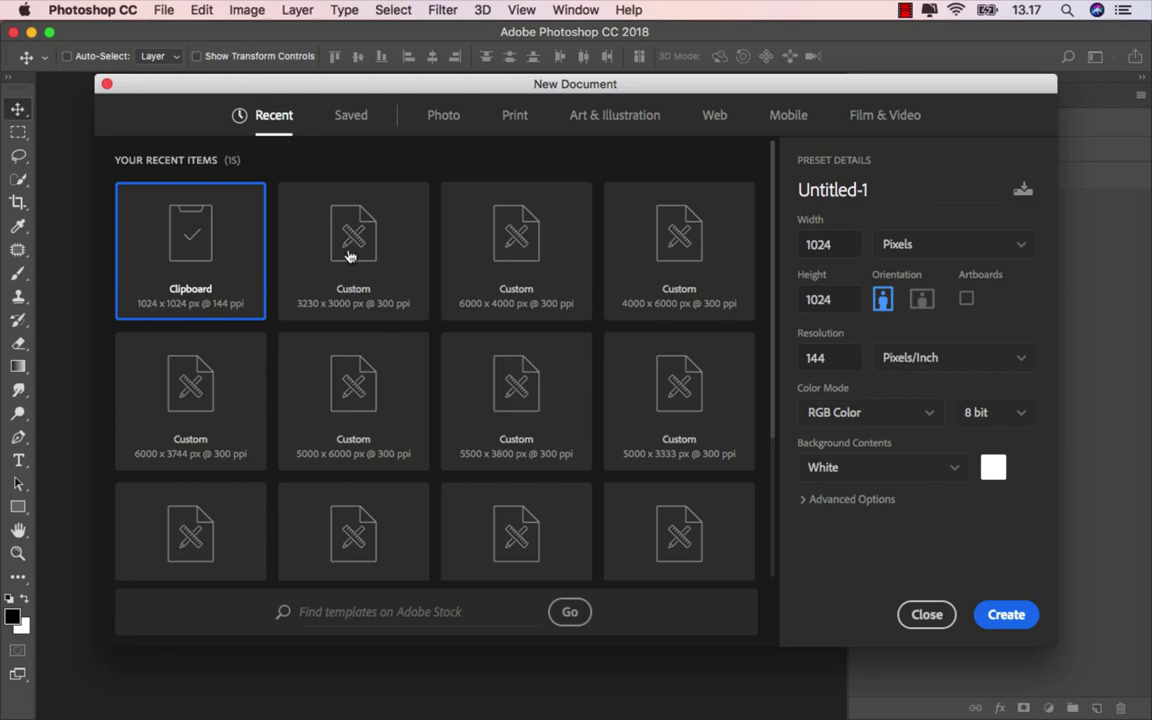
pyautogui.click(312, 228)
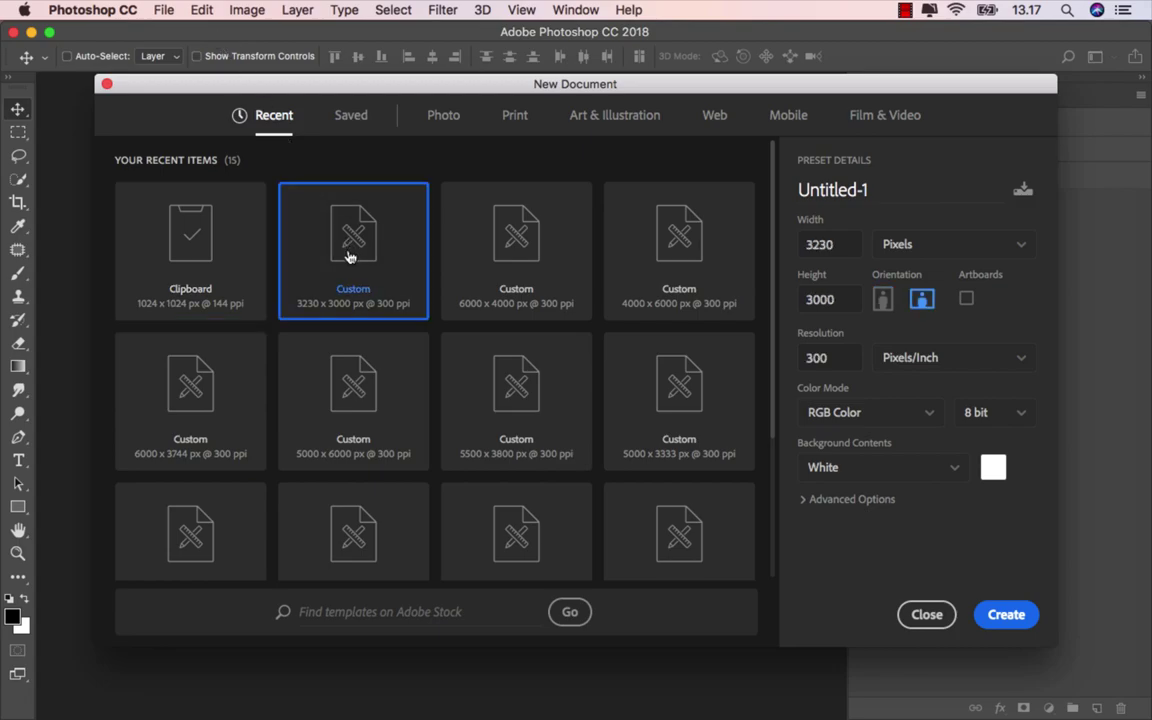
pyautogui.click(848, 249)
pyautogui.press('Tab')
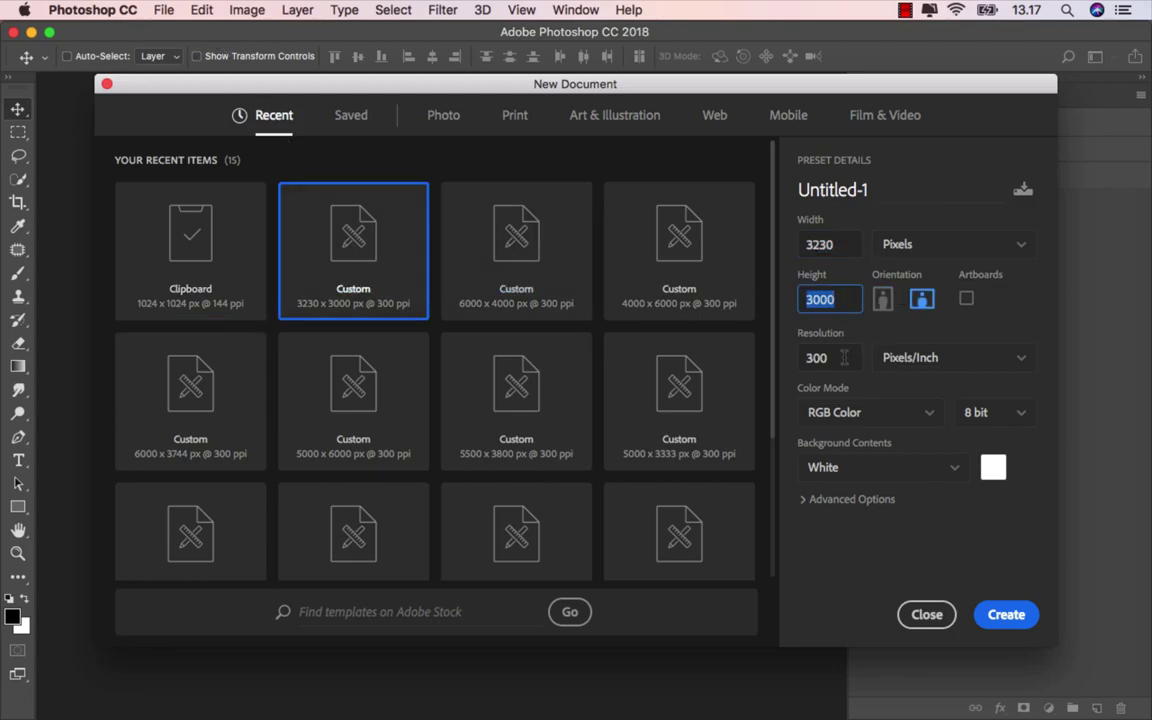
pyautogui.press('Tab')
pyautogui.click(918, 302)
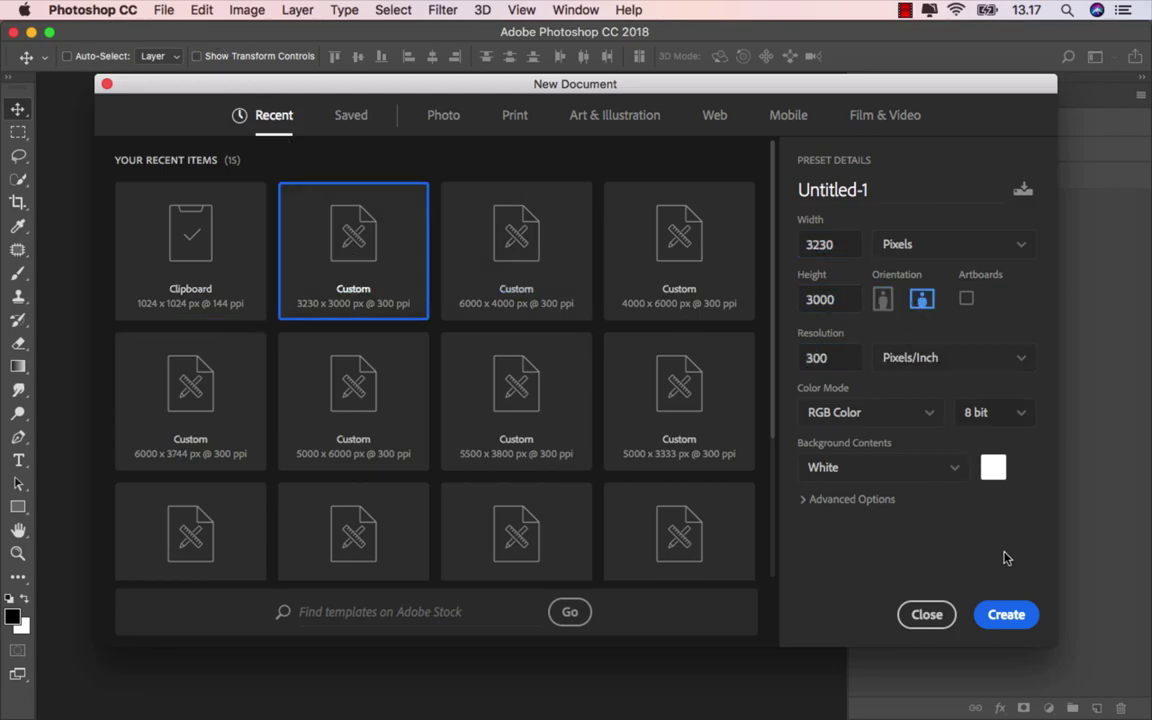
pyautogui.click(1012, 613)
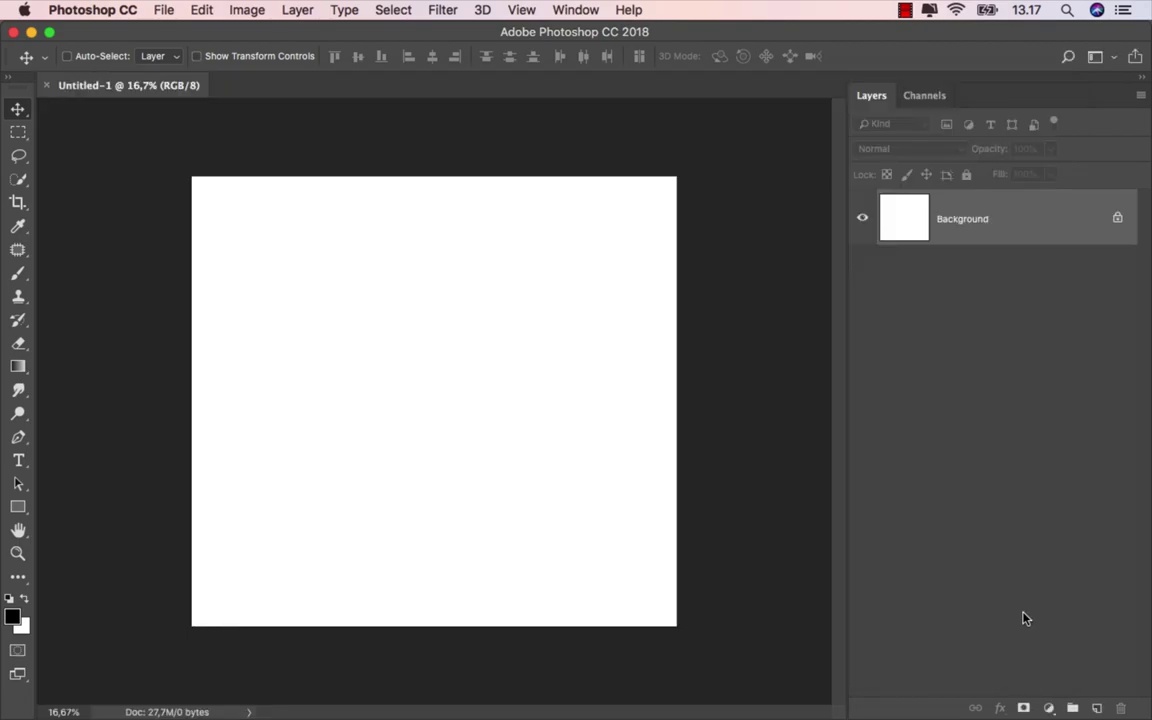
# Add a Solid Color fill layer in dark grey #444444 above the Background
pyautogui.click(1048, 708)
pyautogui.click(1040, 365)
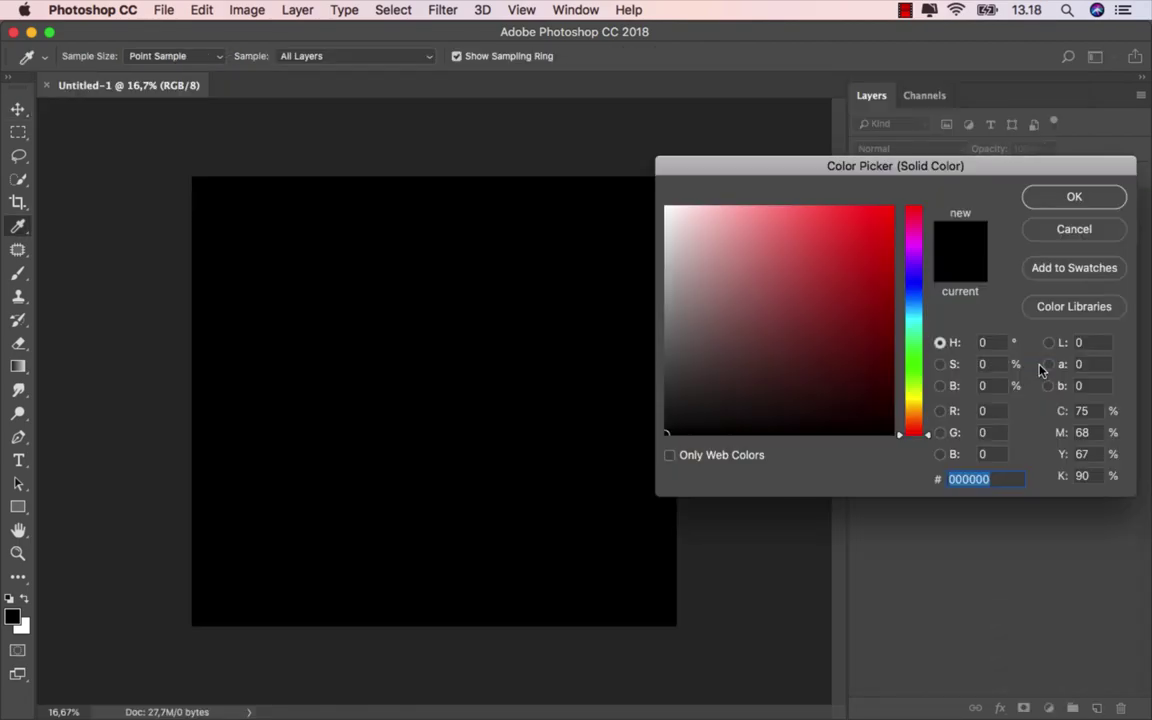
pyautogui.write('4444')
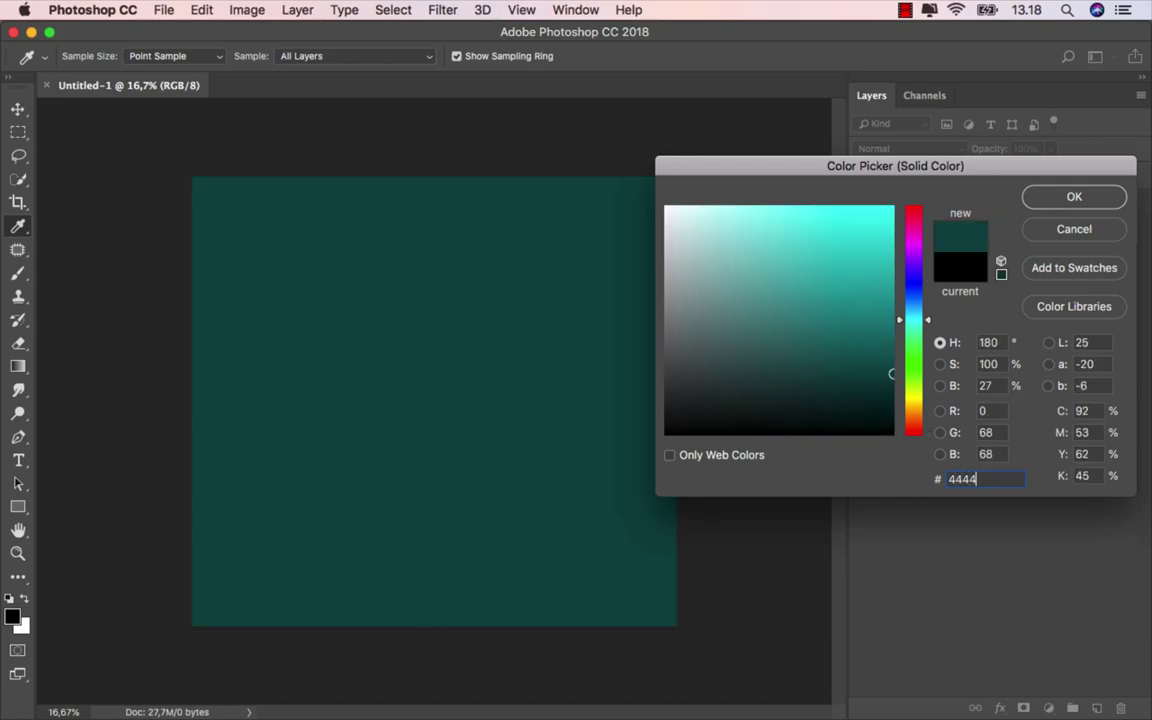
pyautogui.write('44')
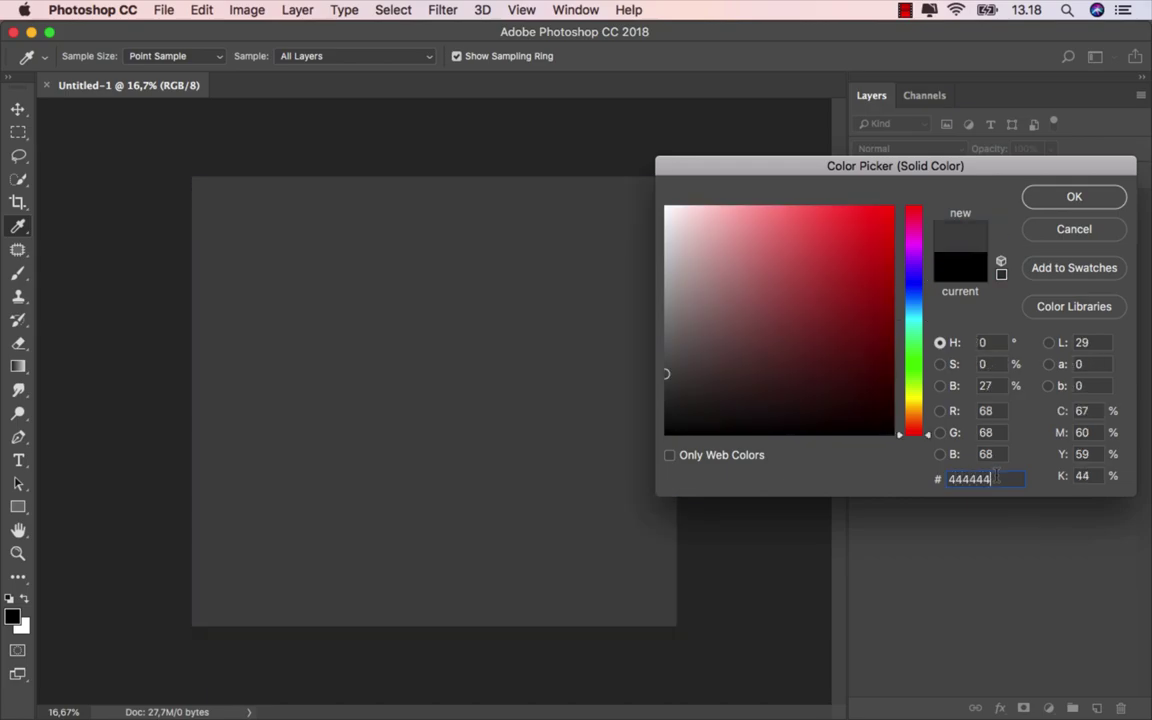
pyautogui.click(1063, 200)
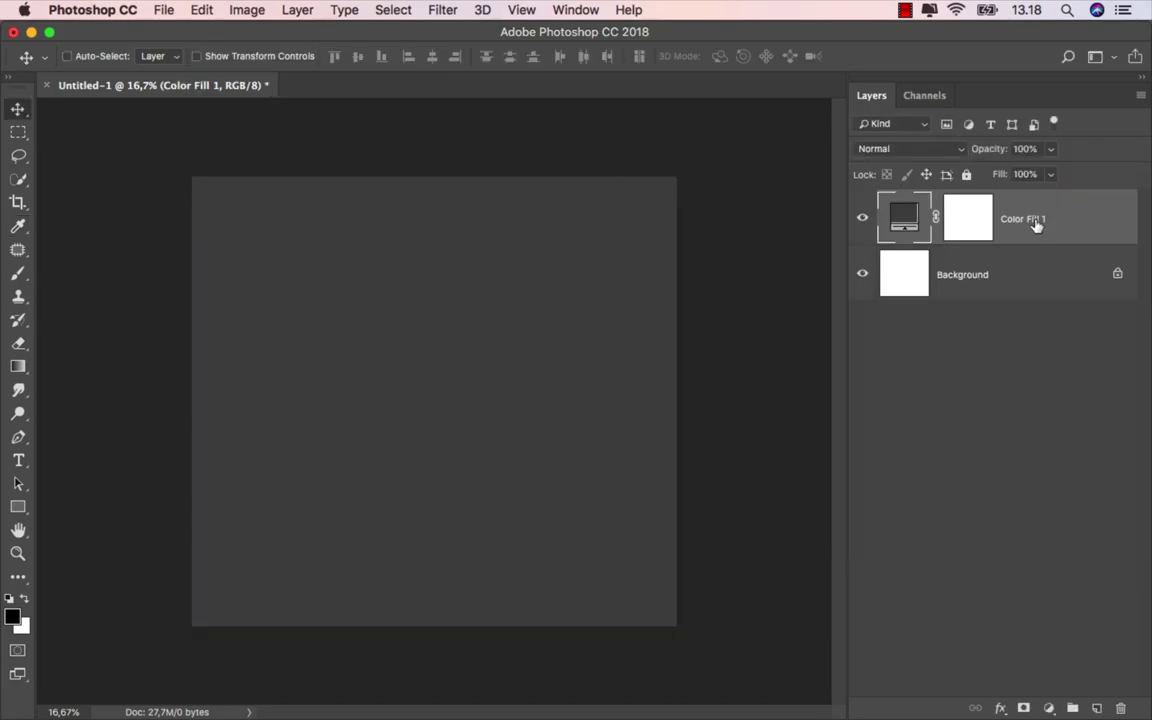
# Place the desert photo and squash it to about 26% height along the canvas bottom
pyautogui.moveTo(399, 715)
pyautogui.click(399, 690)
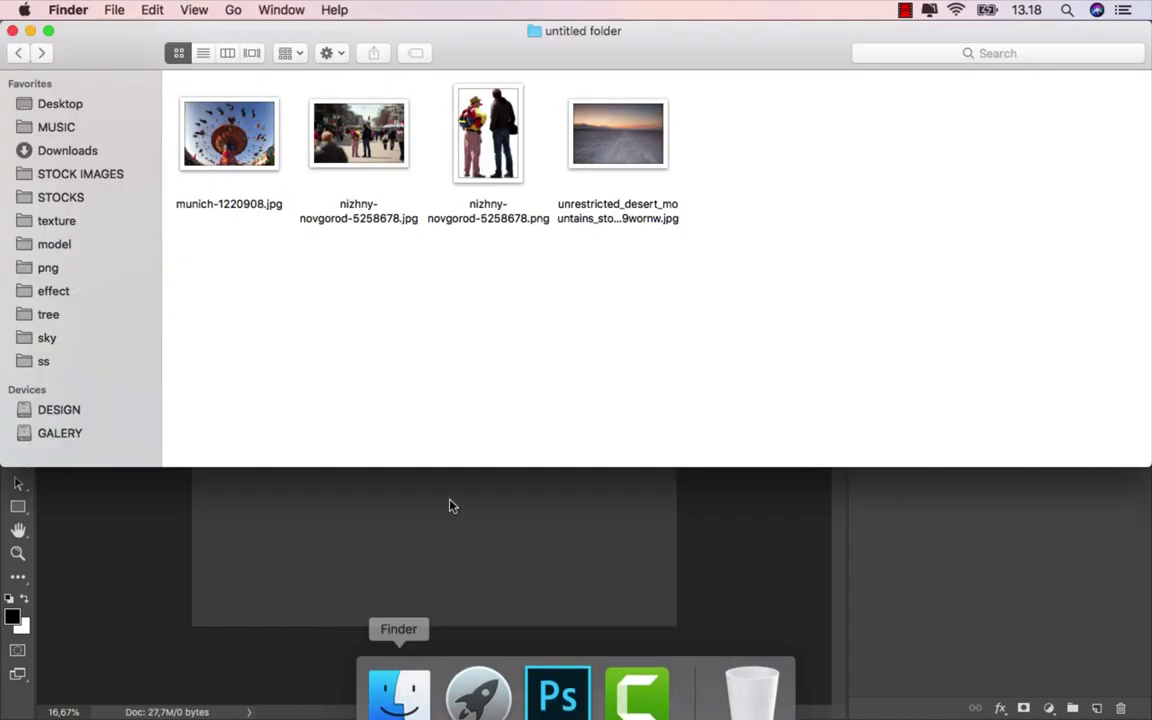
pyautogui.moveTo(600, 135)
pyautogui.mouseDown()
pyautogui.moveTo(490, 556)
pyautogui.moveTo(447, 443)
pyautogui.mouseUp()
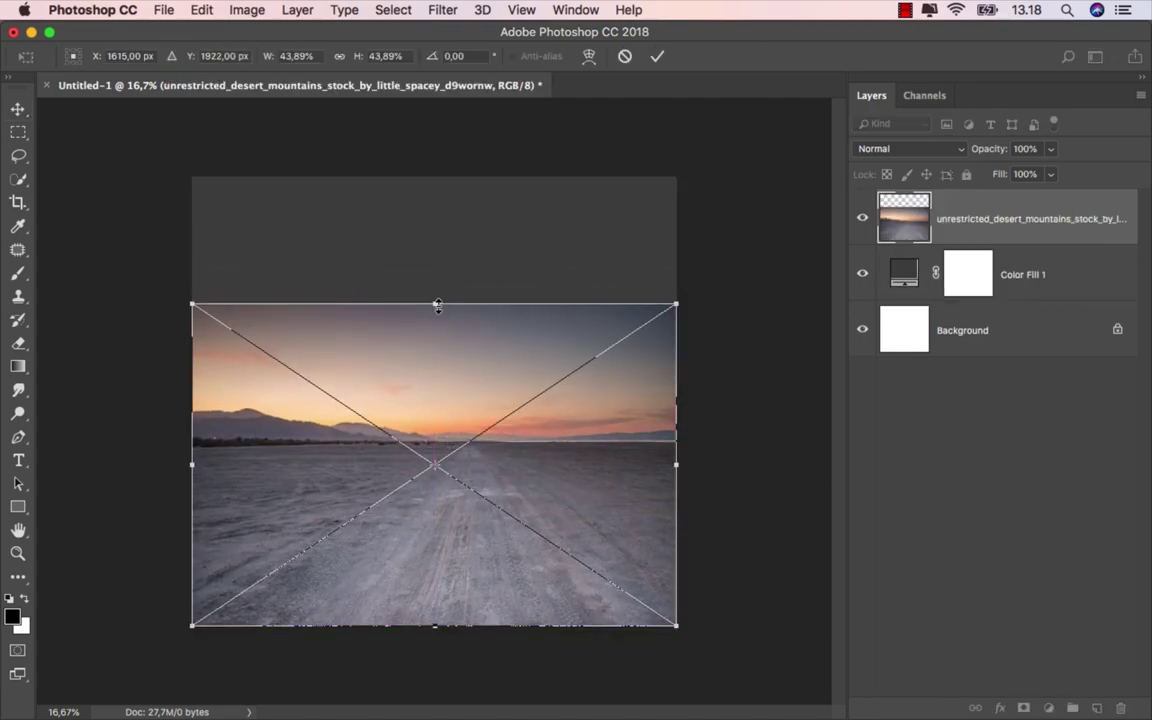
pyautogui.moveTo(437, 304); pyautogui.dragTo(445, 432)
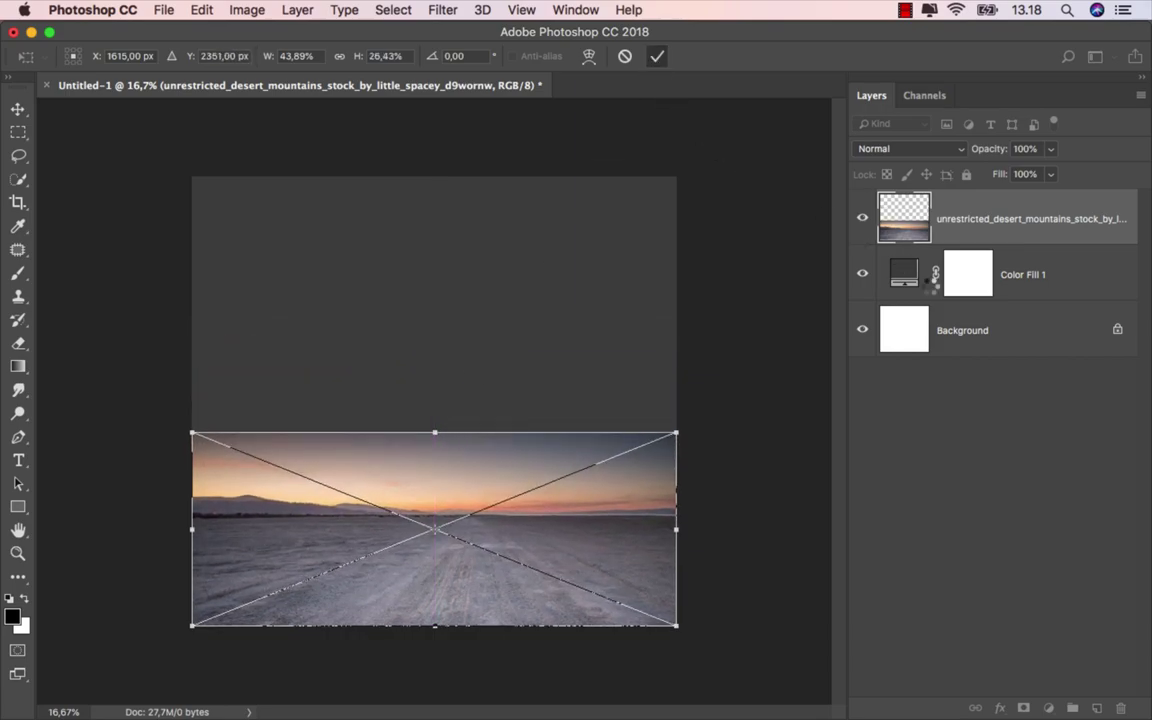
pyautogui.press('Return')
# Add a layer mask to the desert and fade its sky out with a black gradient
pyautogui.click(1023, 708)
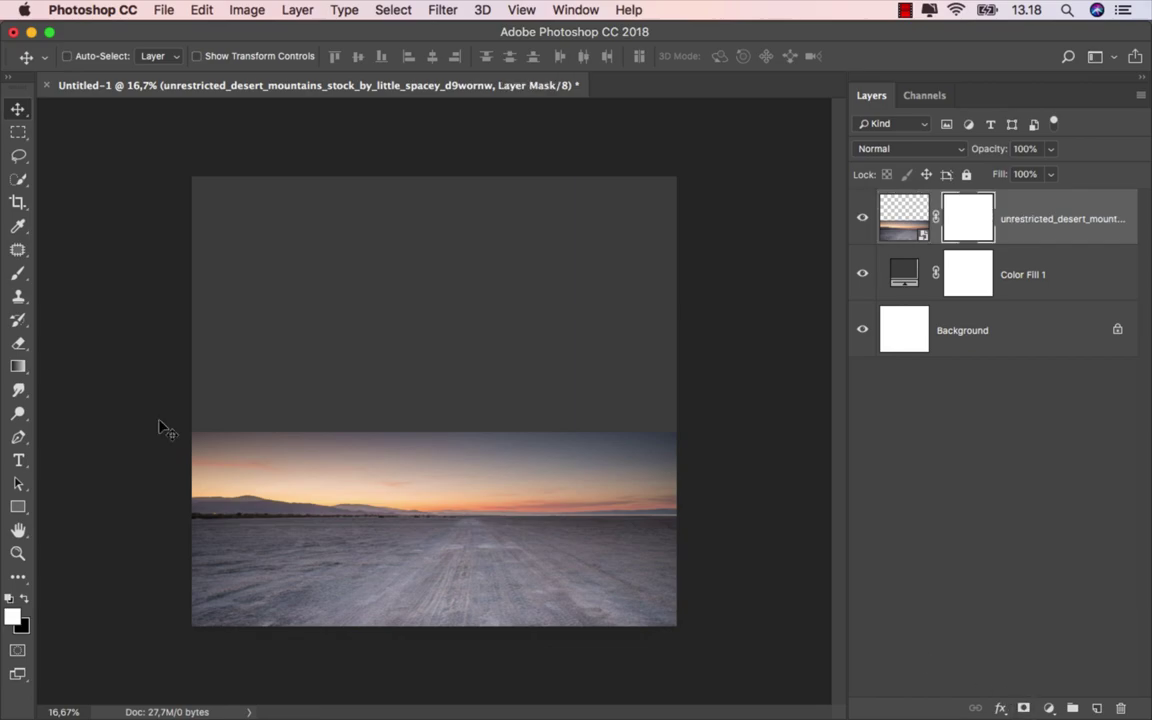
pyautogui.click(18, 366)
pyautogui.click(70, 364)
pyautogui.click(24, 599)
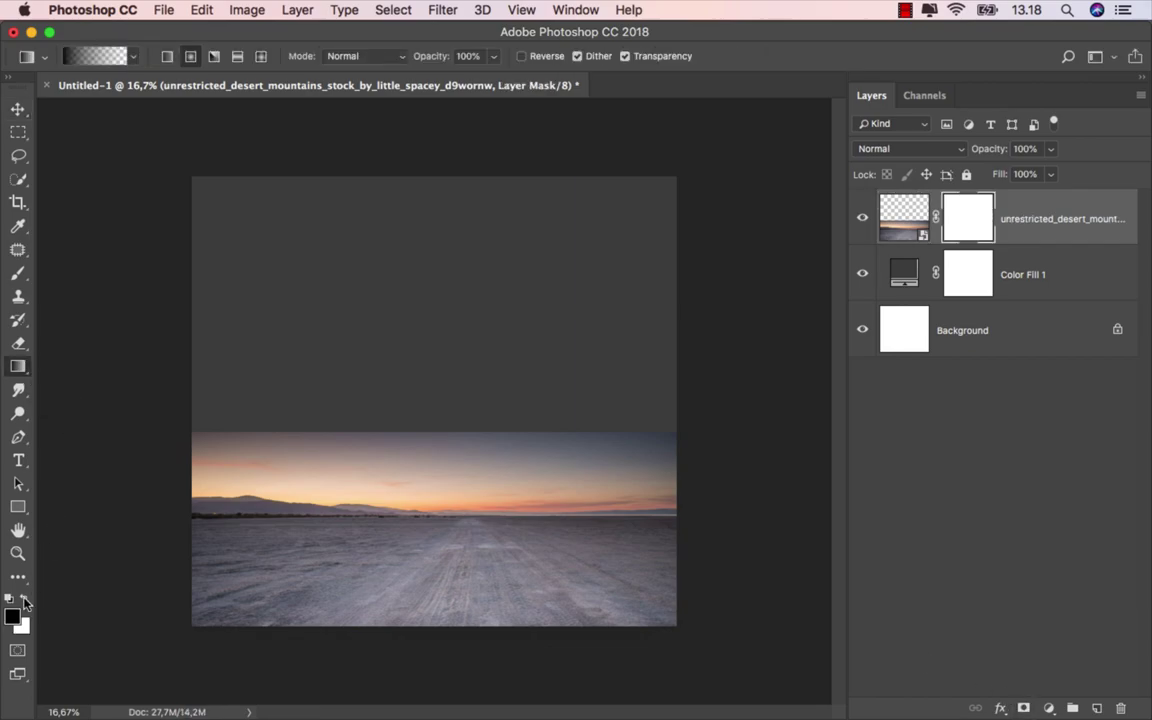
pyautogui.scroll(1, 342, 413)
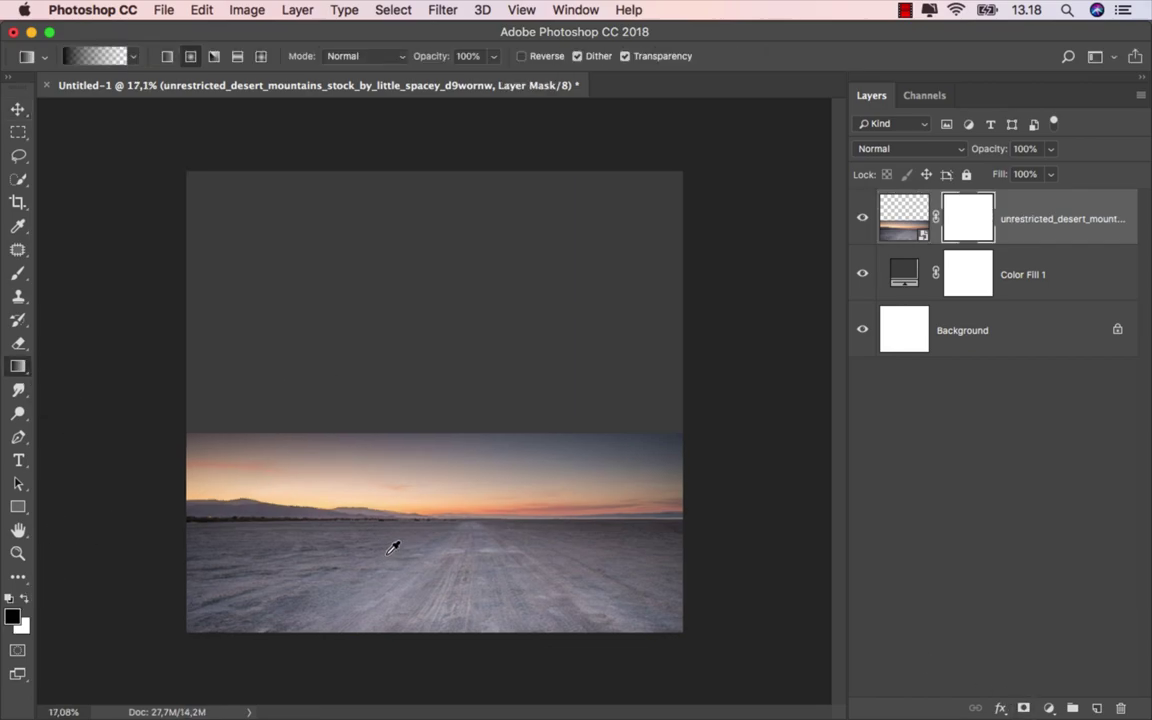
pyautogui.click(137, 63)
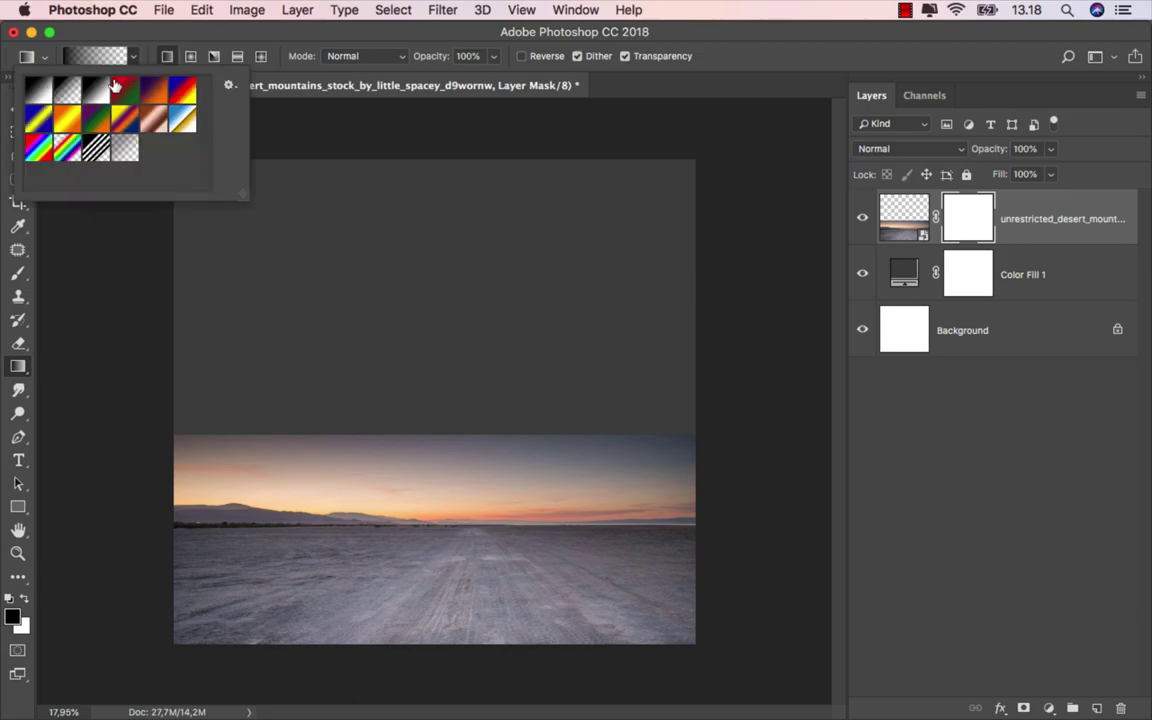
pyautogui.click(375, 190)
pyautogui.scroll(1, 458, 504)
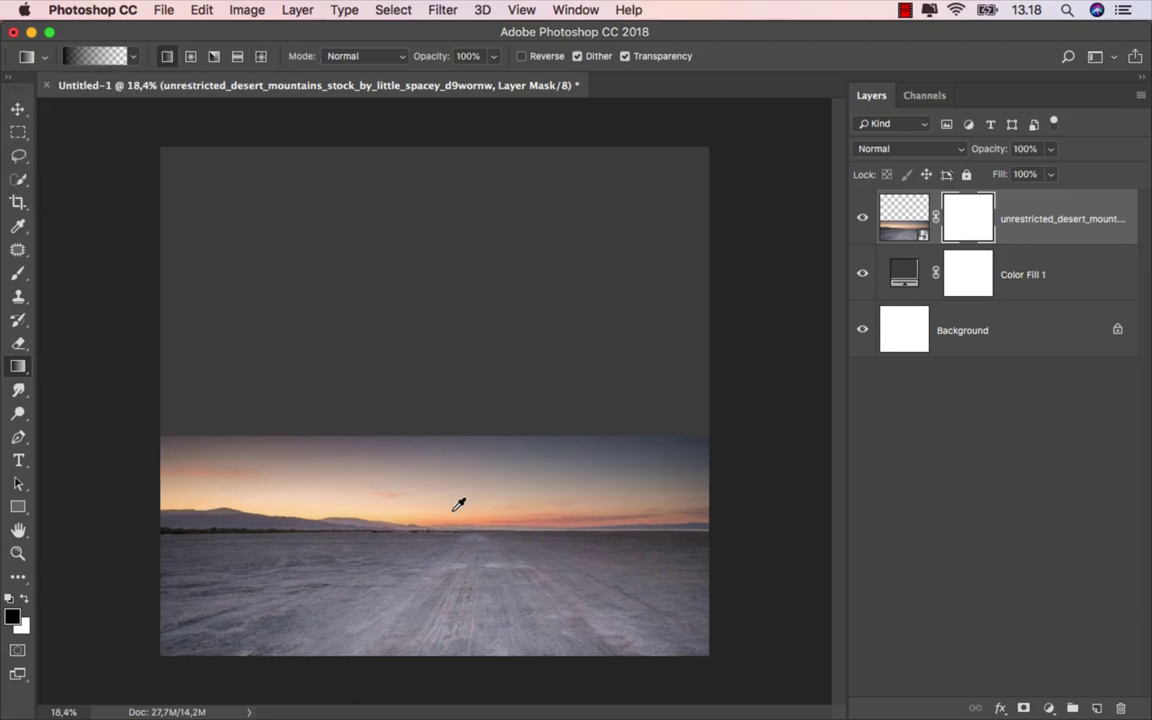
pyautogui.scroll(1, 447, 530)
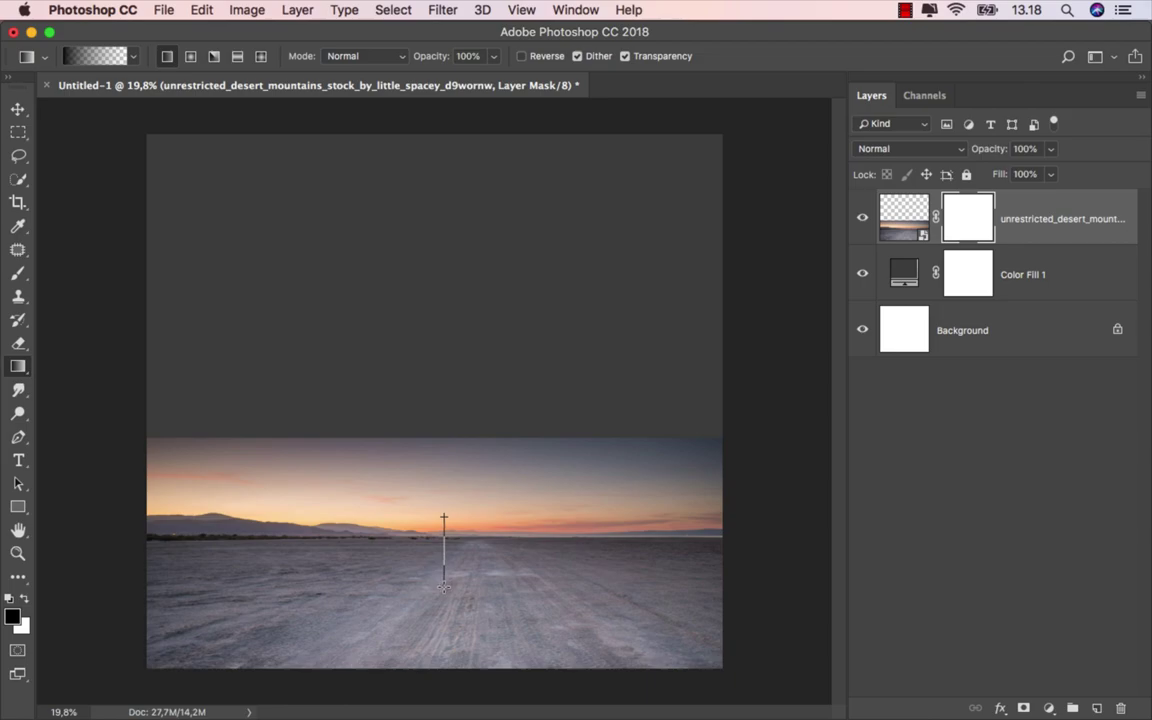
pyautogui.moveTo(443, 587); pyautogui.dragTo(443, 587)
# Set gradient opacity to 49% and blend the horizon into the grey with several gradients
pyautogui.scroll(1, 443, 587)
pyautogui.scroll(1, 443, 587)
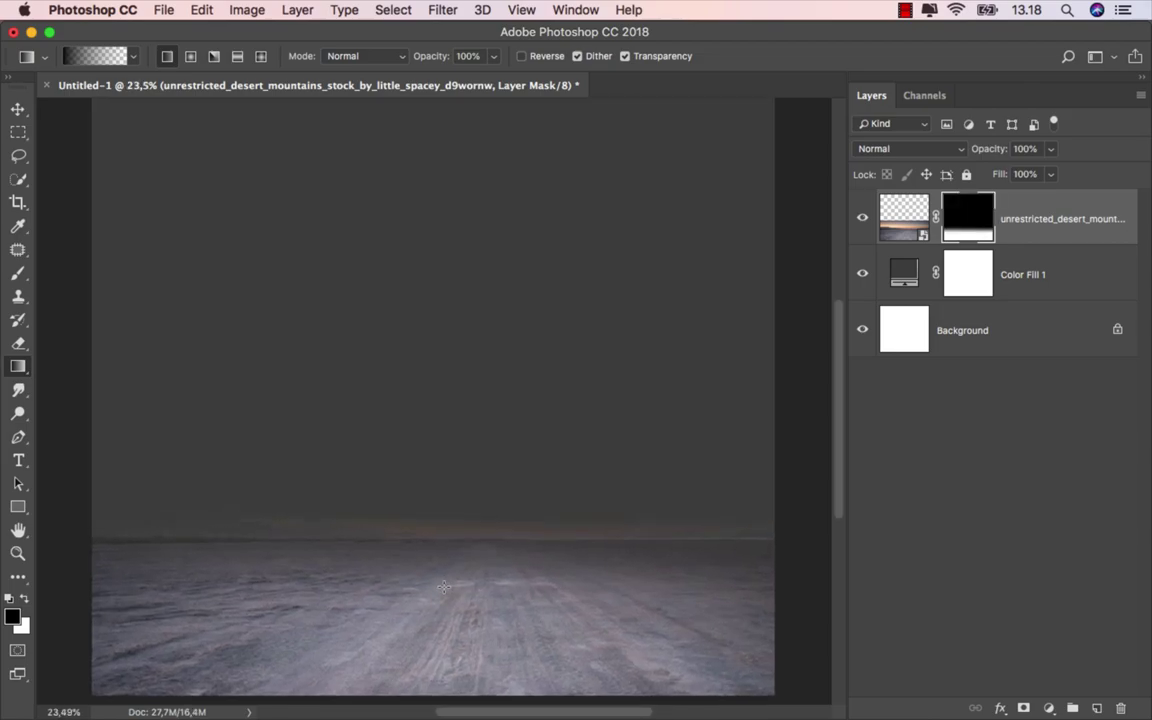
pyautogui.scroll(-1, 443, 587)
pyautogui.click(494, 57)
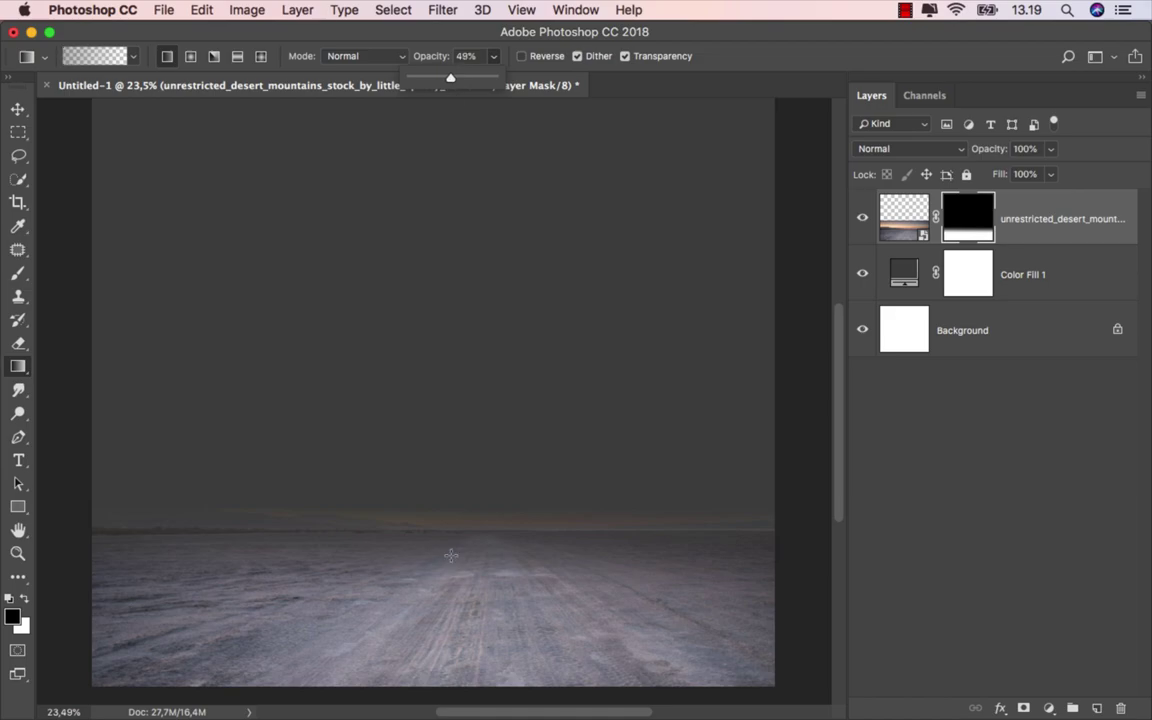
pyautogui.moveTo(449, 83); pyautogui.dragTo(450, 80)
pyautogui.moveTo(437, 511)
pyautogui.mouseDown()
pyautogui.moveTo(435, 601)
pyautogui.moveTo(437, 540)
pyautogui.mouseUp()
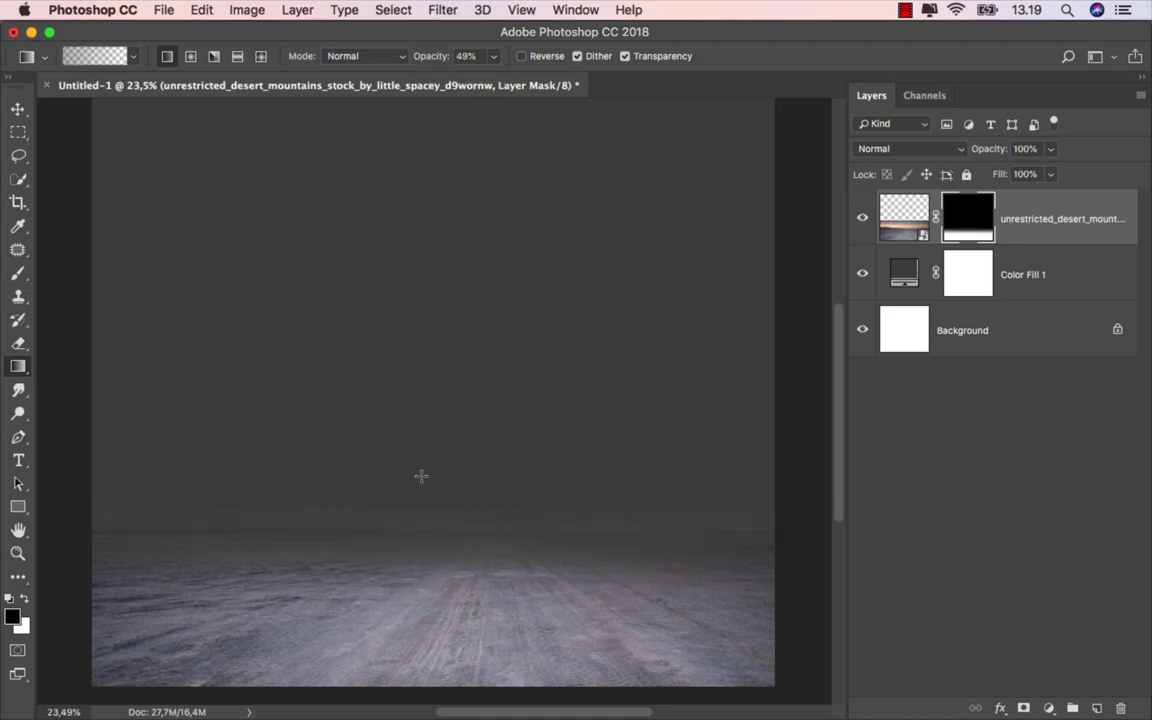
pyautogui.moveTo(166, 461)
pyautogui.mouseDown()
pyautogui.moveTo(201, 623)
pyautogui.moveTo(180, 588)
pyautogui.mouseUp()
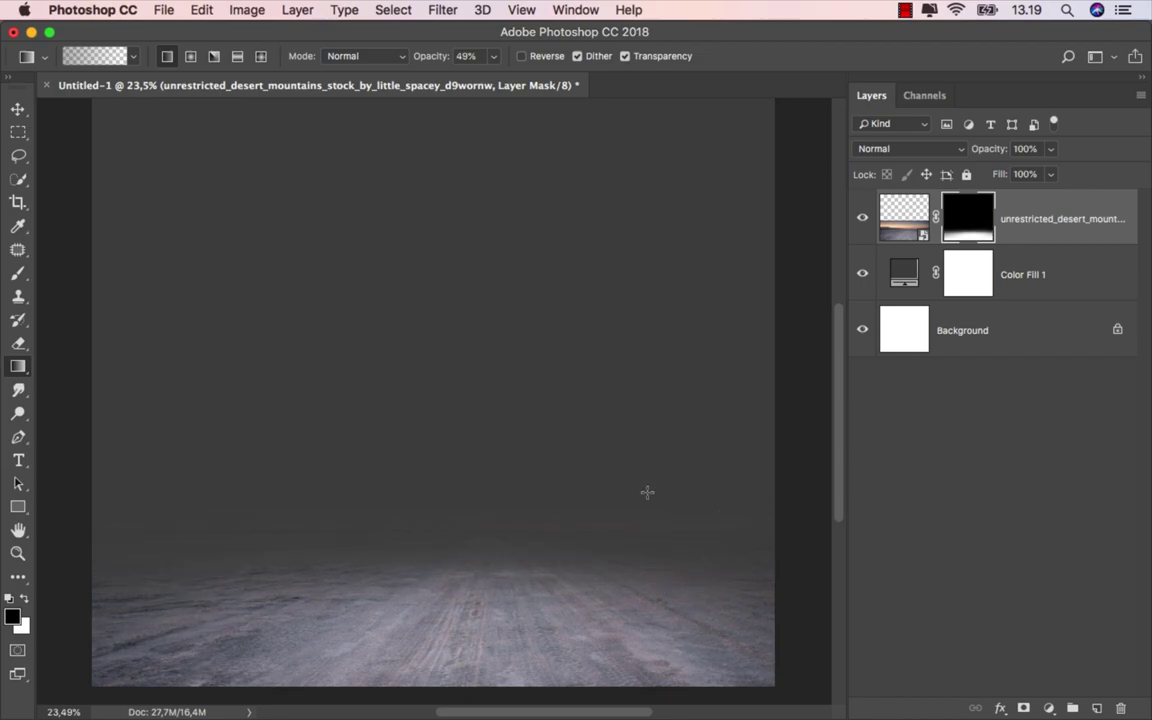
pyautogui.moveTo(645, 479); pyautogui.dragTo(627, 622)
pyautogui.moveTo(446, 477); pyautogui.dragTo(448, 590)
pyautogui.moveTo(146, 420); pyautogui.dragTo(220, 667)
pyautogui.moveTo(457, 461); pyautogui.dragTo(458, 604)
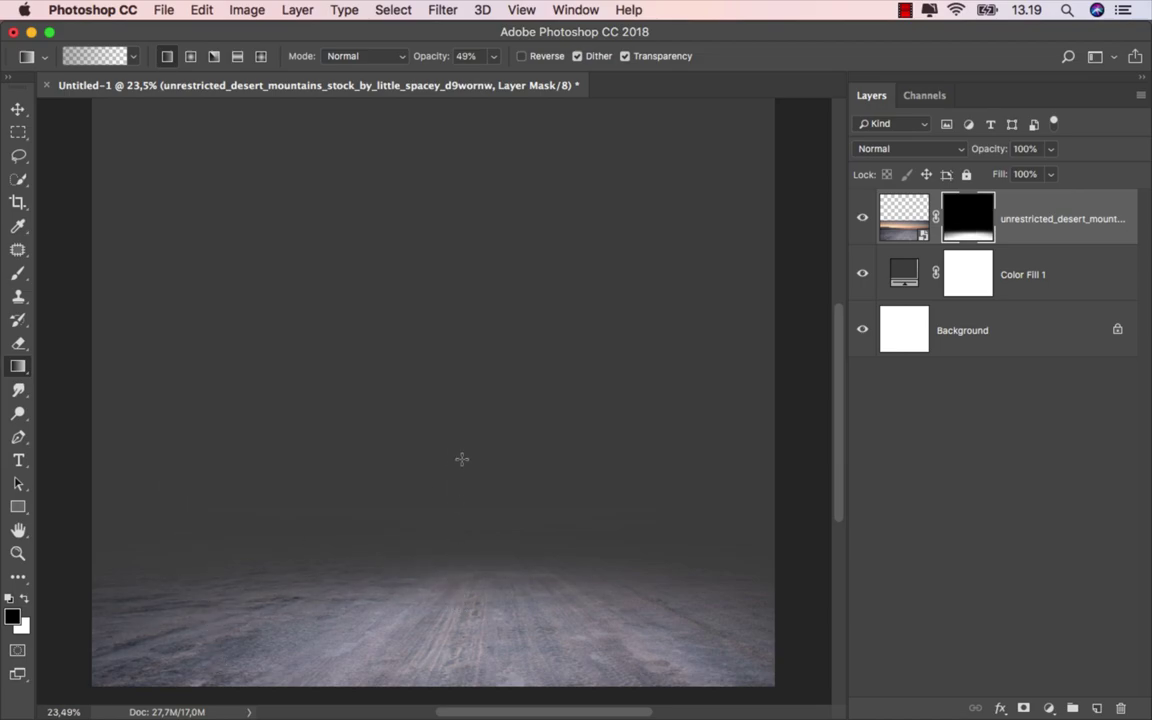
# Fit the canvas on screen and target the desert layer rather than its mask
pyautogui.press('super+0')
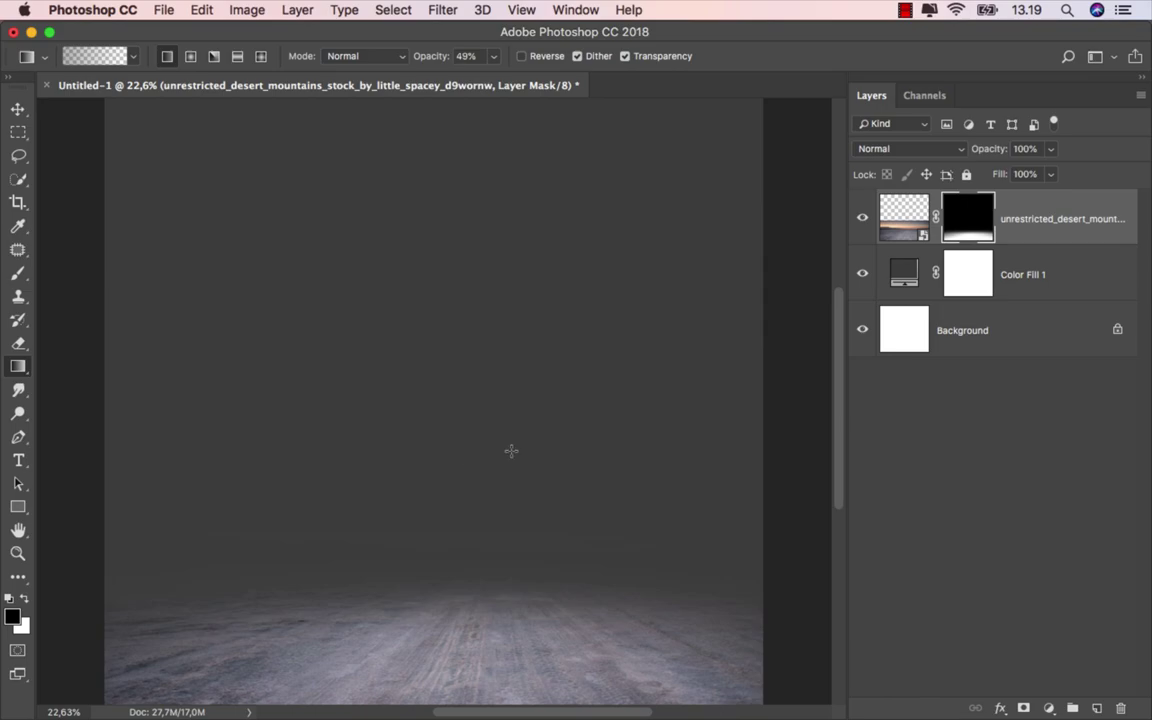
pyautogui.click(915, 210)
pyautogui.press('v')
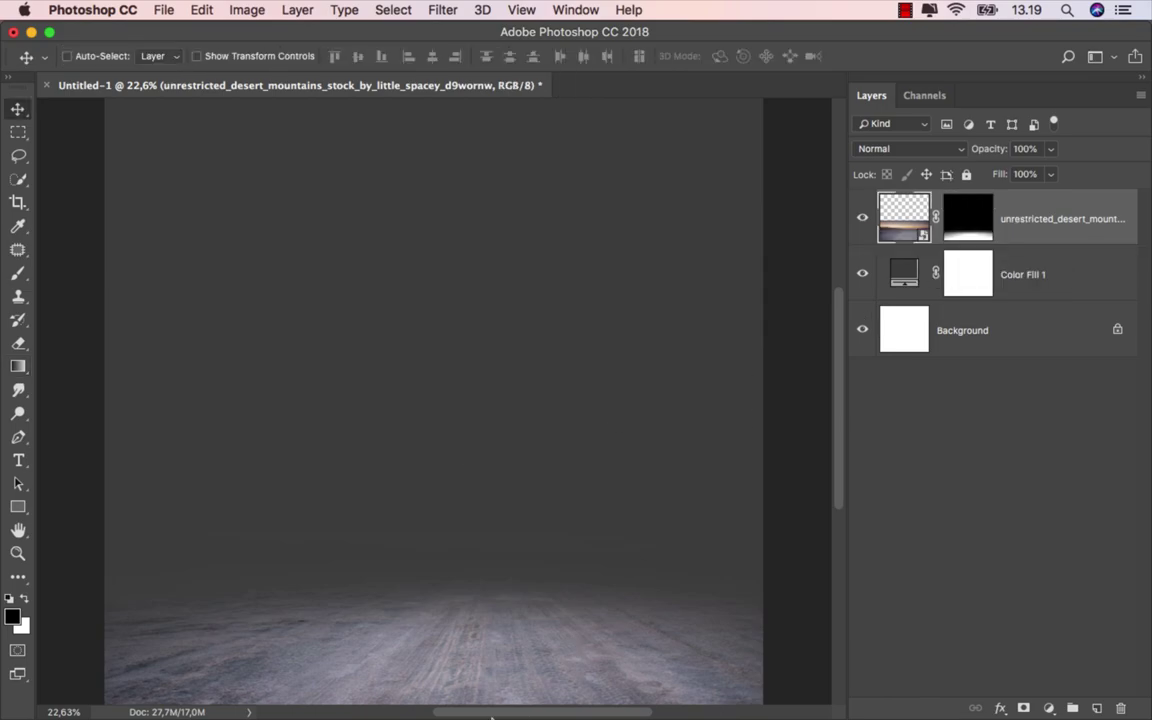
# Place the cut-out photo of two people, shrinking it to about 63% and moving it lower
pyautogui.click(399, 676)
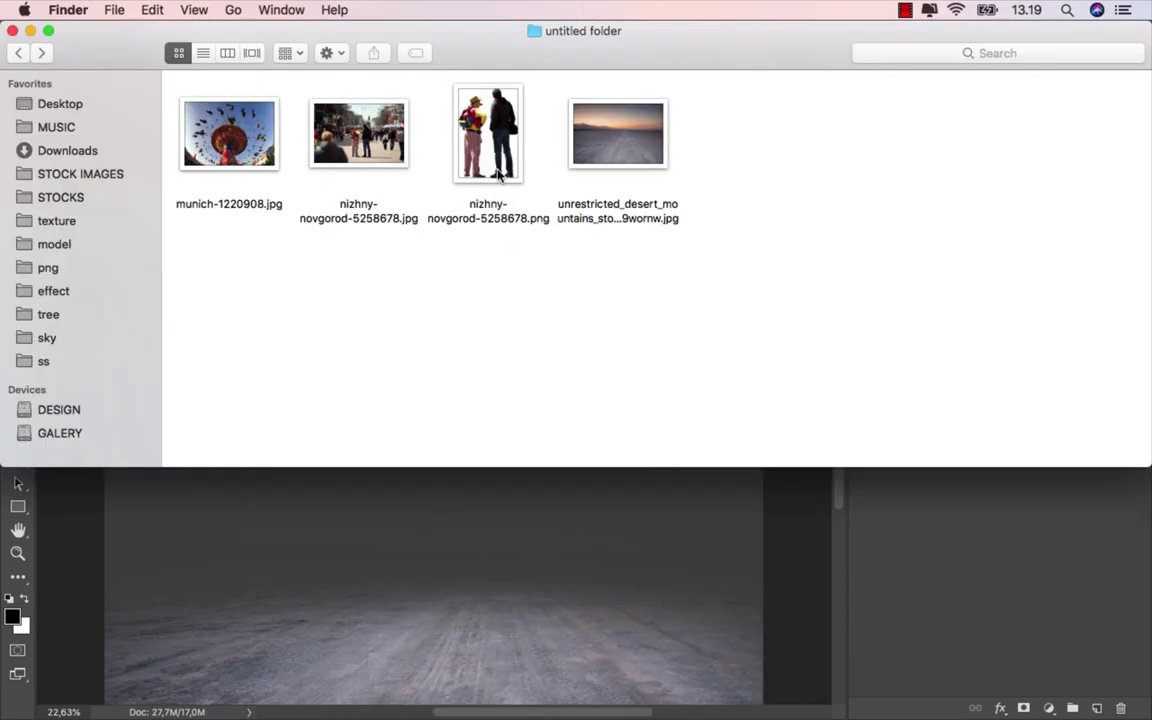
pyautogui.moveTo(488, 135)
pyautogui.mouseDown()
pyautogui.moveTo(470, 588)
pyautogui.moveTo(460, 580)
pyautogui.mouseUp()
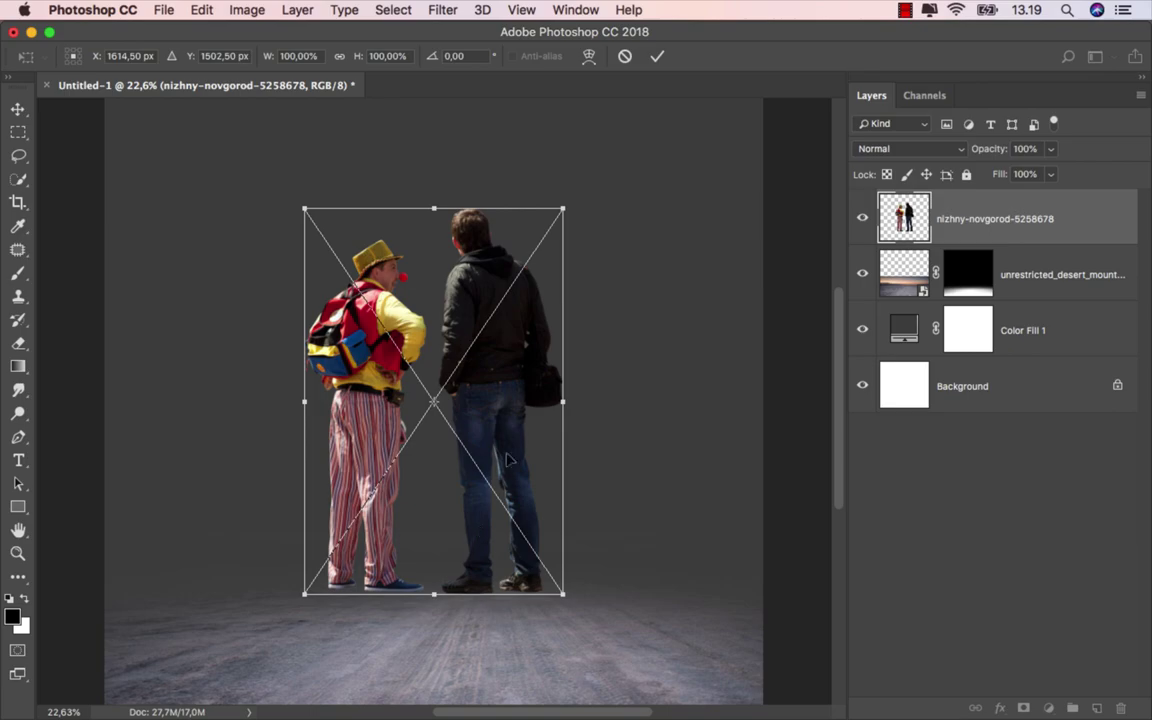
pyautogui.moveTo(563, 210); pyautogui.dragTo(502, 280)
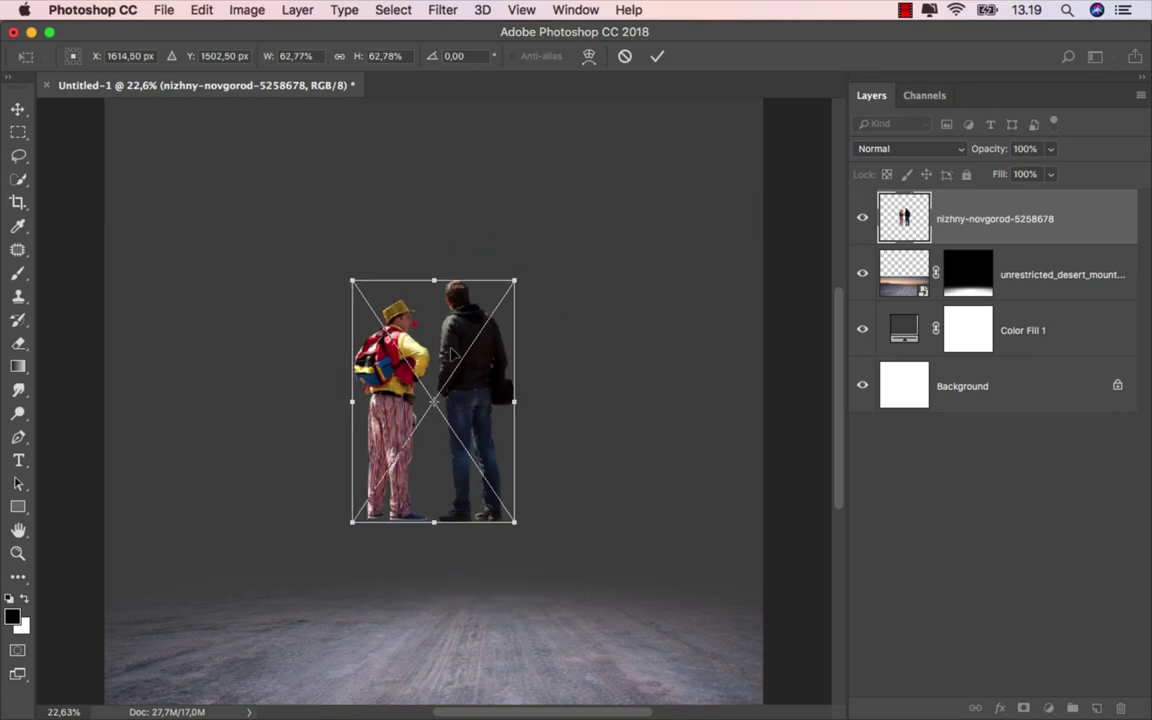
pyautogui.moveTo(442, 354); pyautogui.dragTo(452, 493)
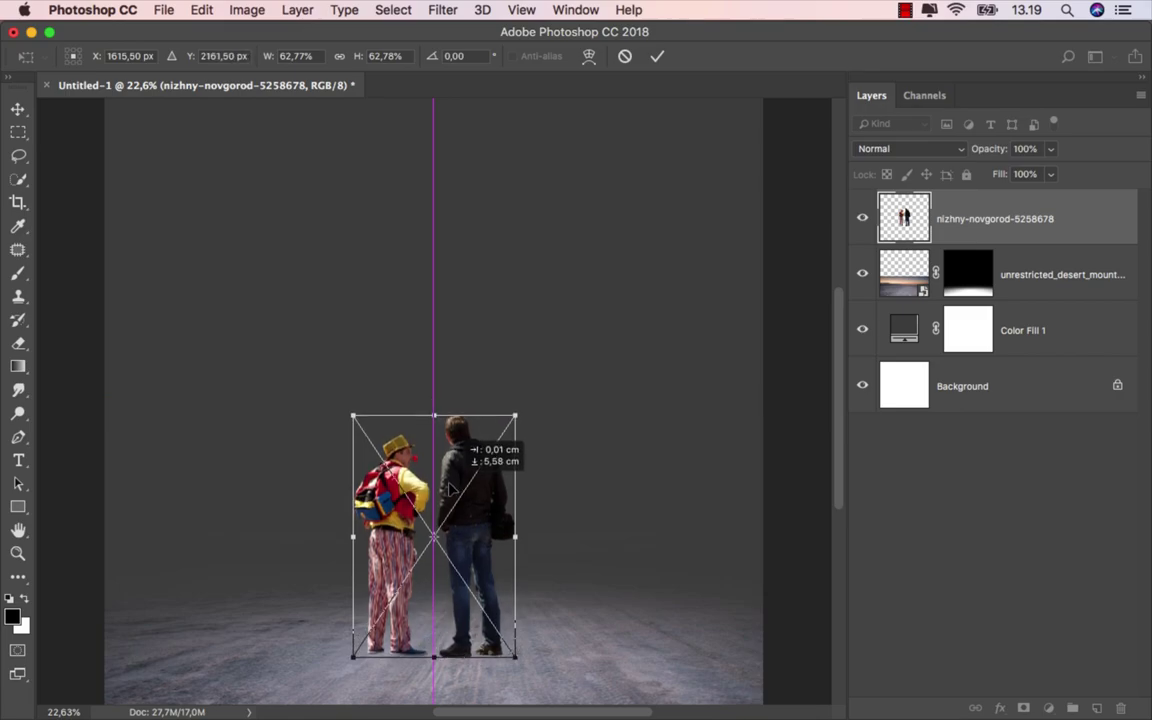
# Fine-tune the figures to about 66% scale and shift them slightly left on the ground
pyautogui.moveTo(516, 411); pyautogui.dragTo(506, 424)
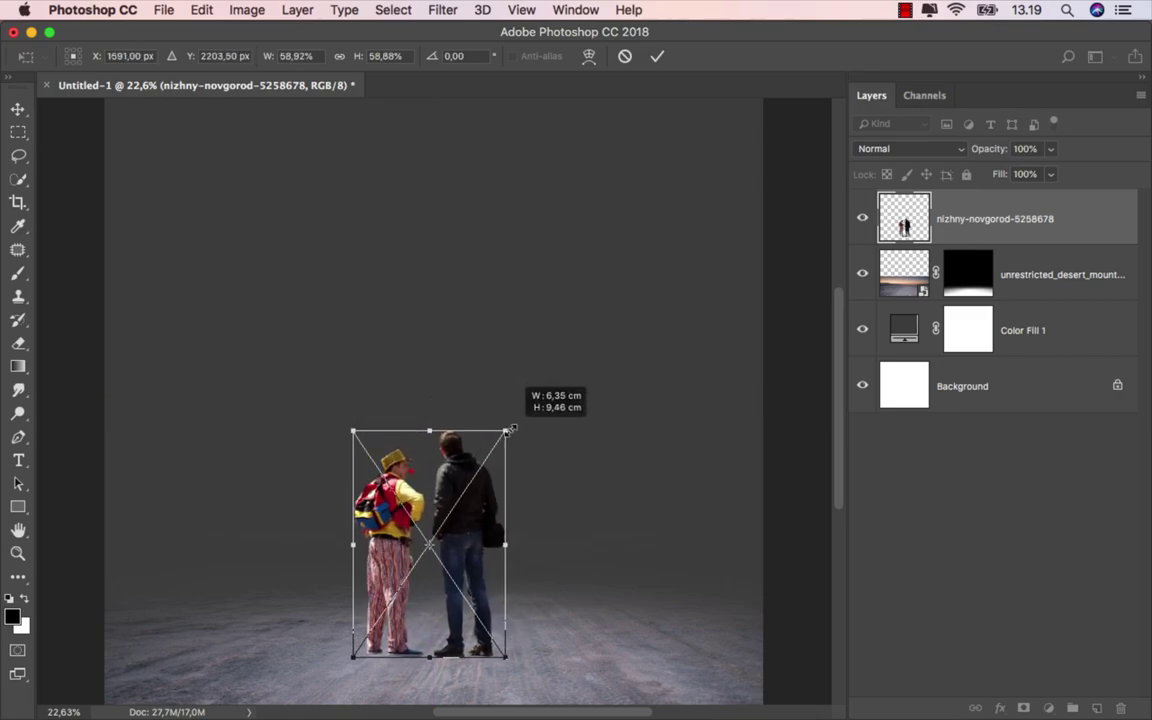
pyautogui.scroll(-2, 440, 430)
pyautogui.scroll(1, 462, 490)
pyautogui.moveTo(462, 490); pyautogui.dragTo(440, 511)
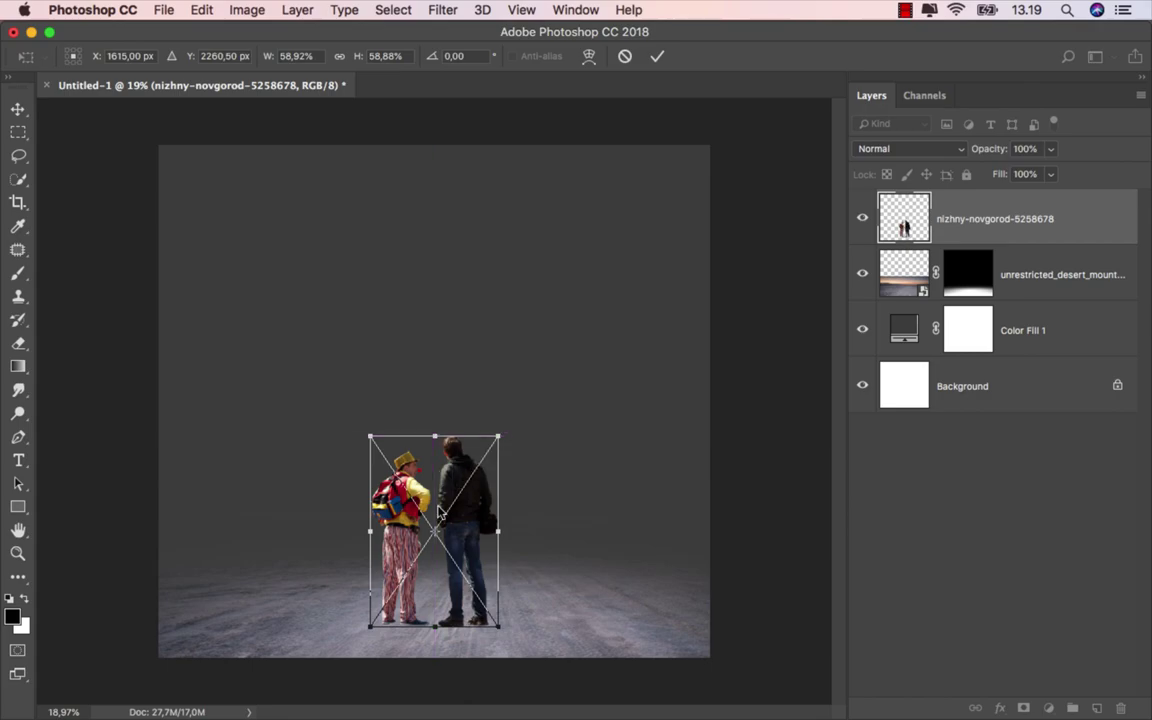
pyautogui.moveTo(499, 432); pyautogui.dragTo(516, 405)
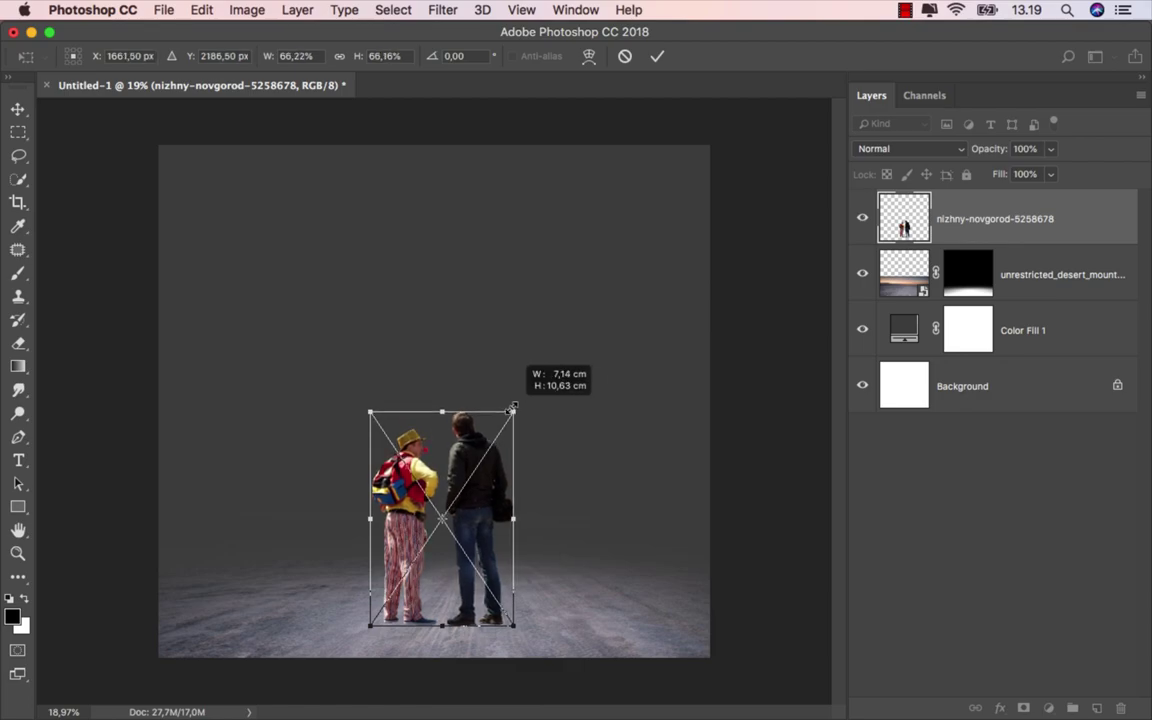
pyautogui.moveTo(516, 405); pyautogui.dragTo(513, 409)
pyautogui.press('Return')
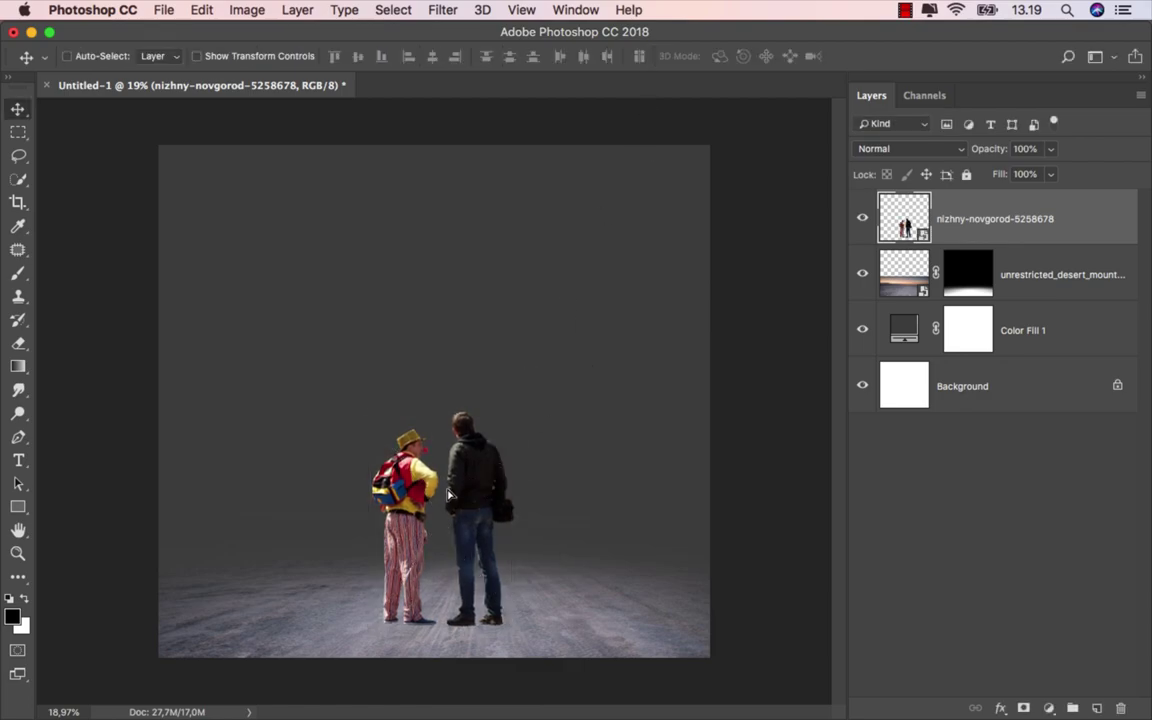
pyautogui.moveTo(450, 498); pyautogui.dragTo(441, 497)
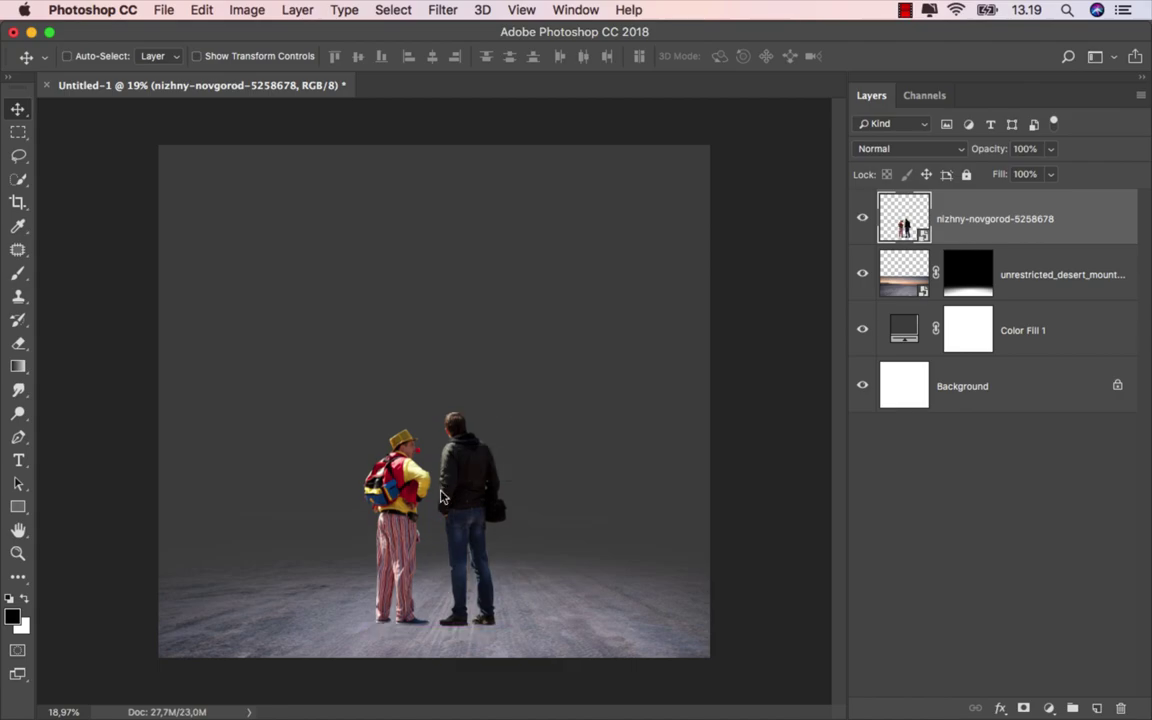
pyautogui.scroll(1, 441, 497)
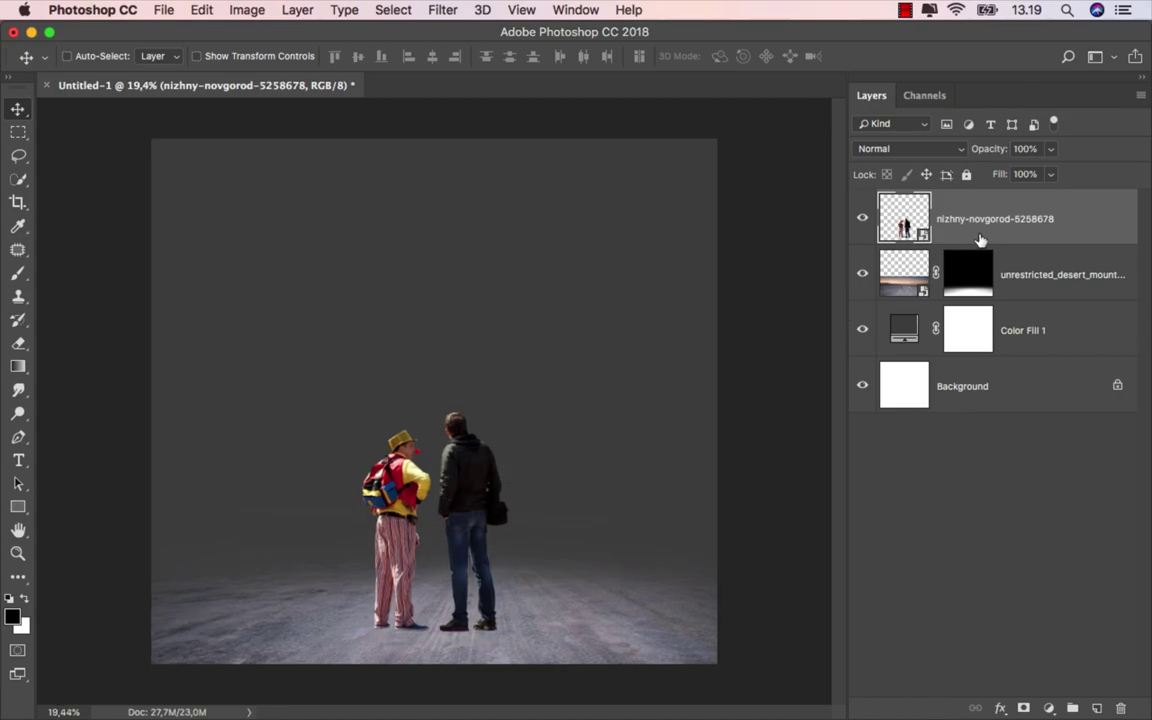
# Apply Shadows/Highlights to the figures with Shadows Amount 21% and slightly raised Highlights
pyautogui.click(249, 12)
pyautogui.moveTo(276, 59)
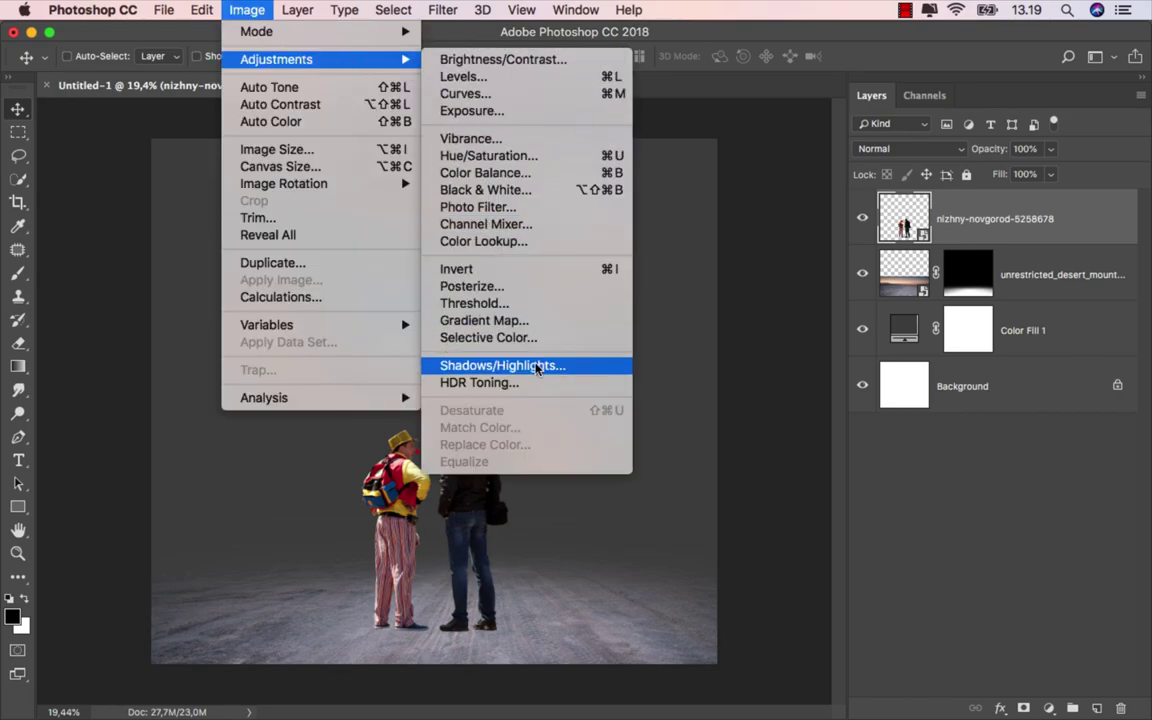
pyautogui.click(537, 367)
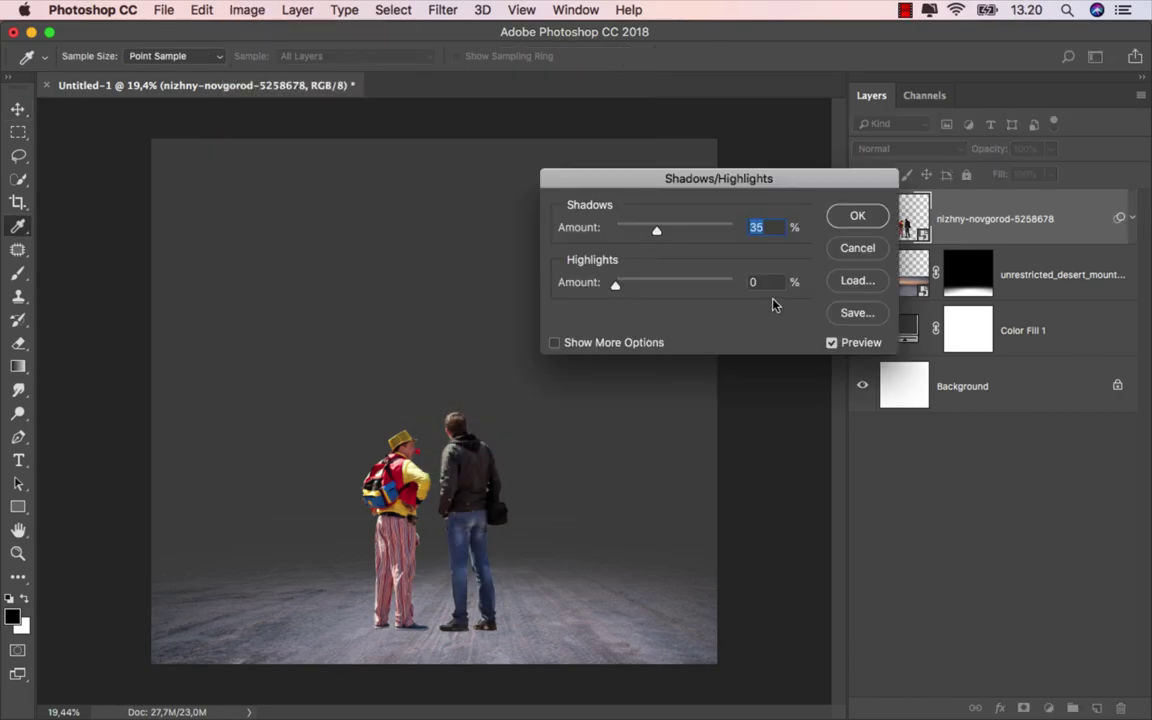
pyautogui.moveTo(656, 229); pyautogui.dragTo(643, 230)
pyautogui.moveTo(616, 285); pyautogui.dragTo(622, 288)
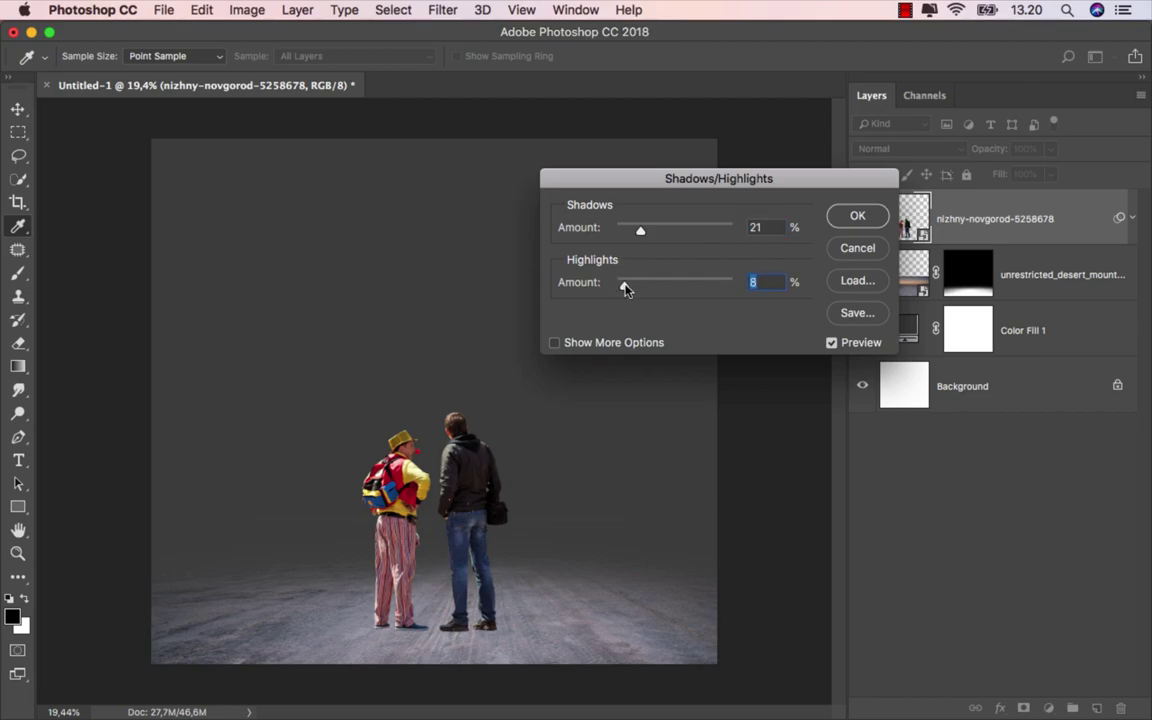
pyautogui.click(851, 216)
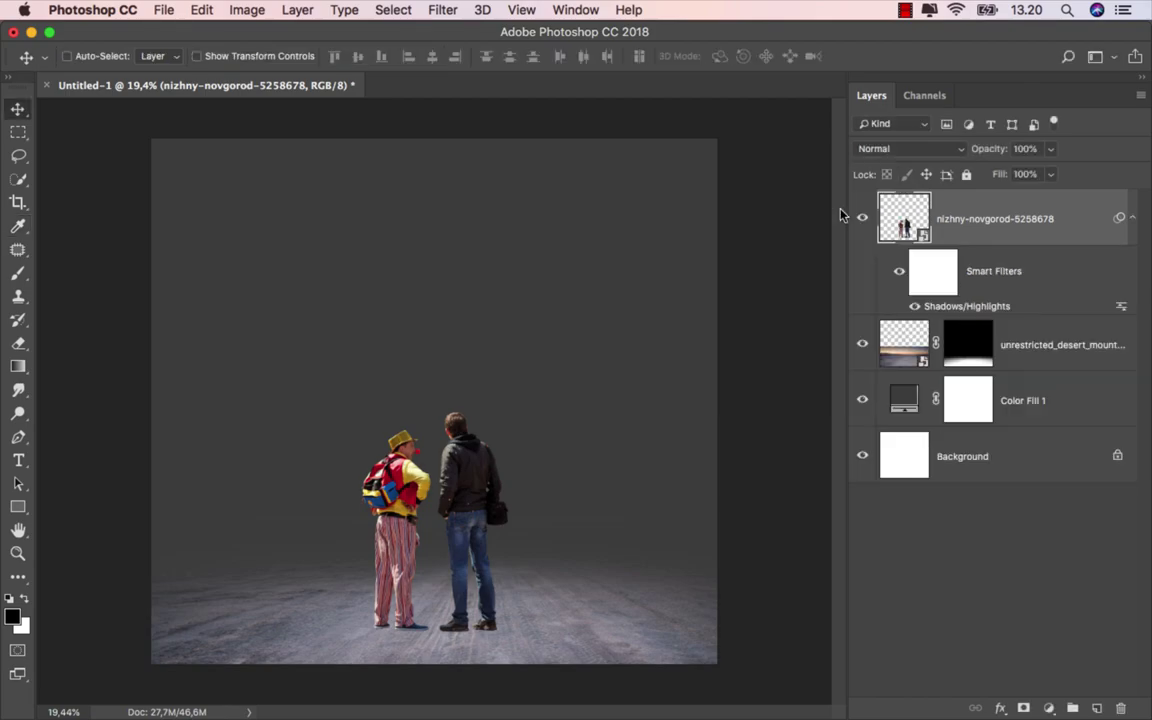
pyautogui.click(898, 274)
# Open munich-1220908.jpg and view only its Blue channel in the Channels panel
pyautogui.click(399, 680)
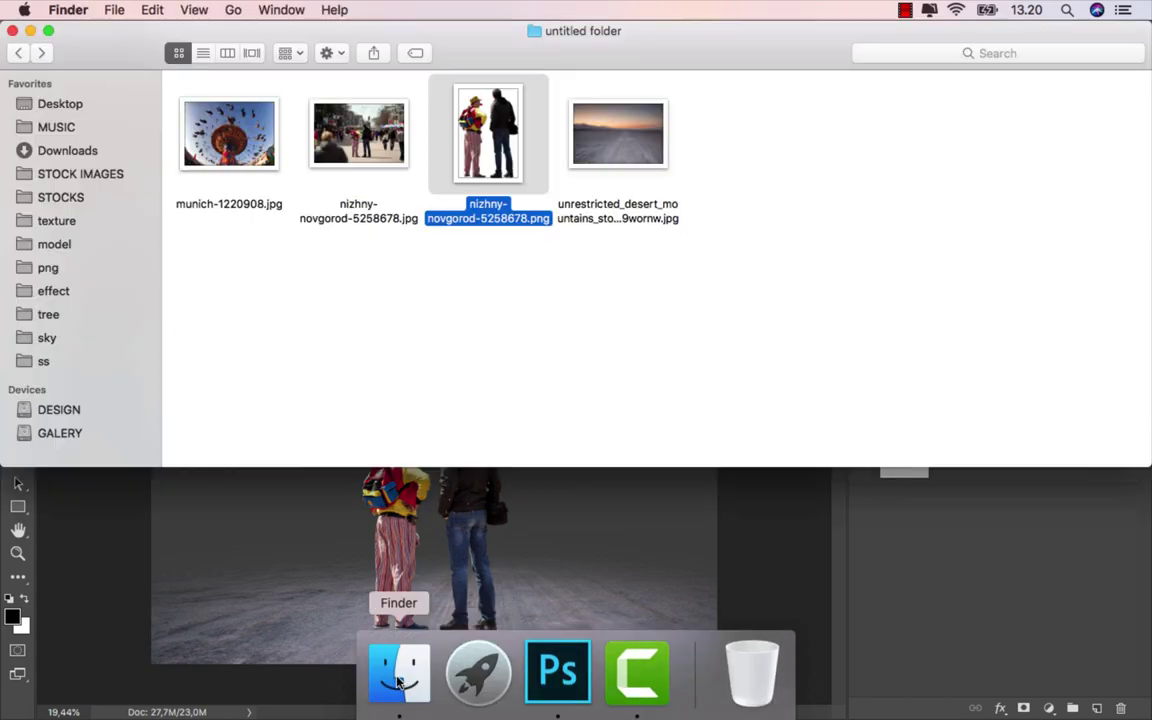
pyautogui.moveTo(245, 165)
pyautogui.mouseDown()
pyautogui.moveTo(420, 578)
pyautogui.moveTo(475, 90)
pyautogui.mouseUp()
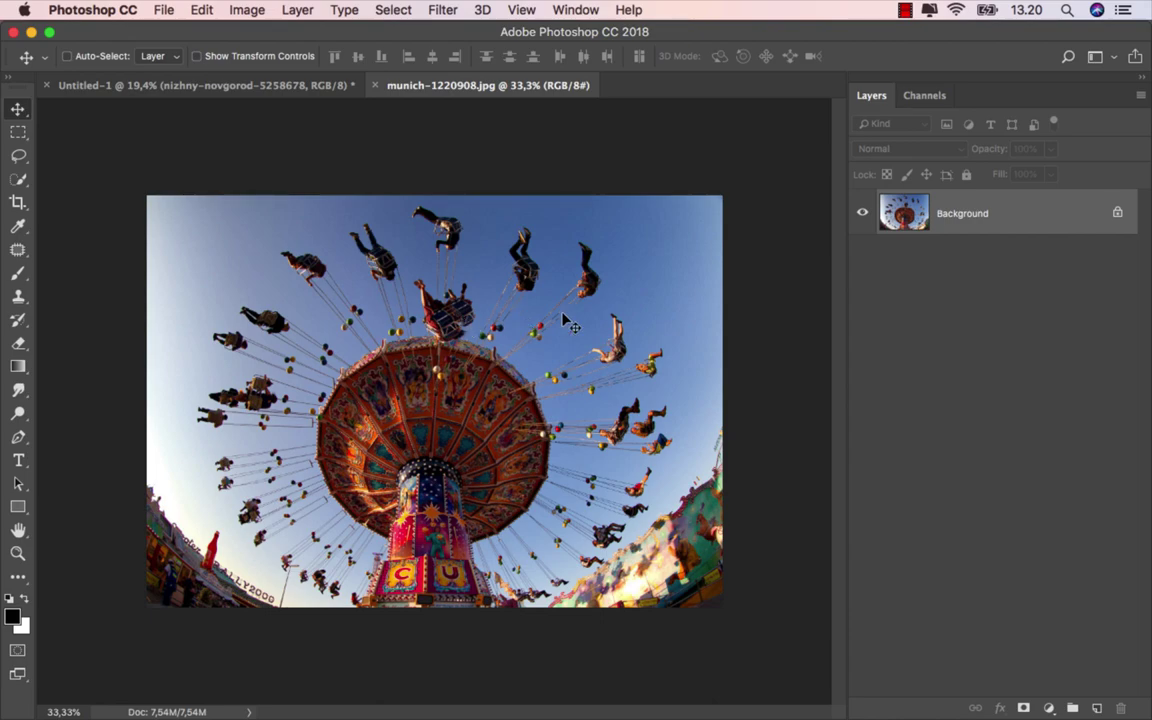
pyautogui.click(929, 100)
pyautogui.click(940, 204)
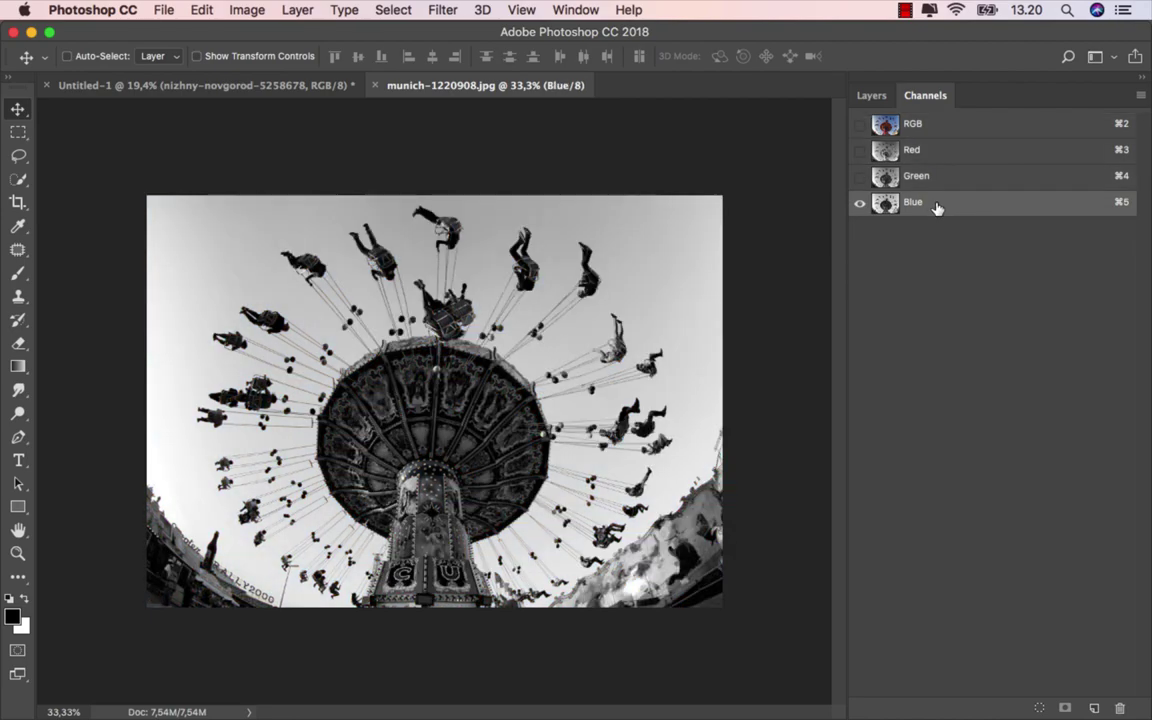
pyautogui.rightClick(944, 206)
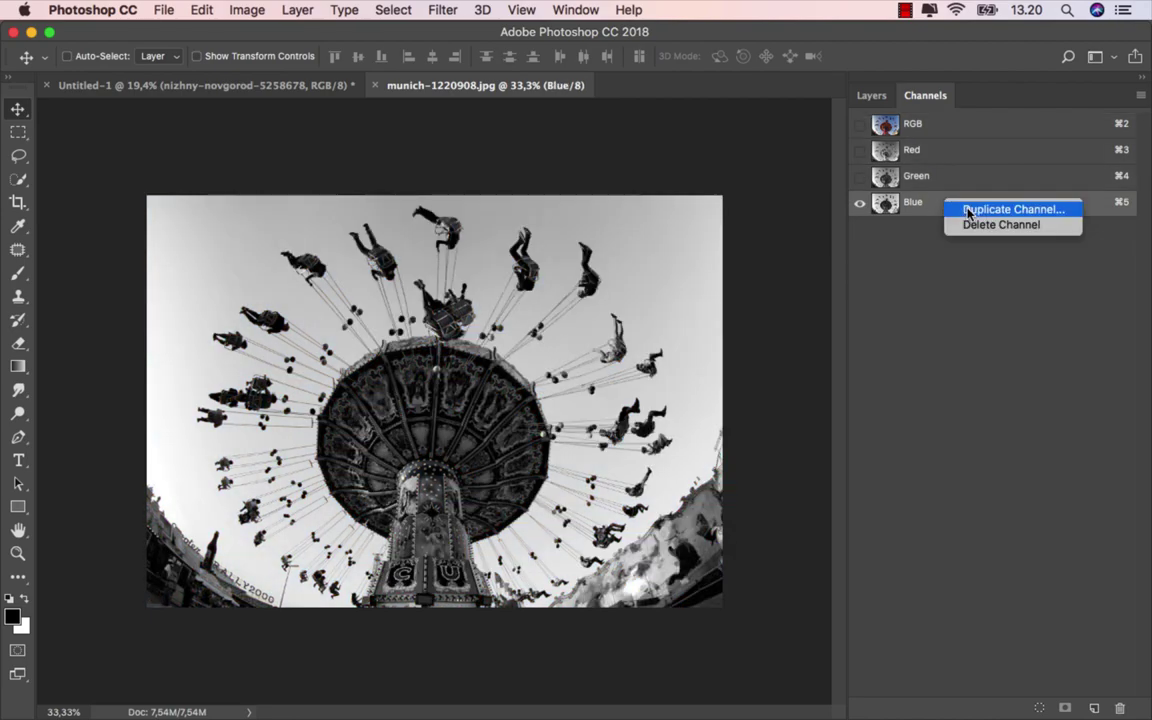
# Duplicate the Blue channel and view only the Blue copy
pyautogui.click(968, 210)
pyautogui.click(740, 288)
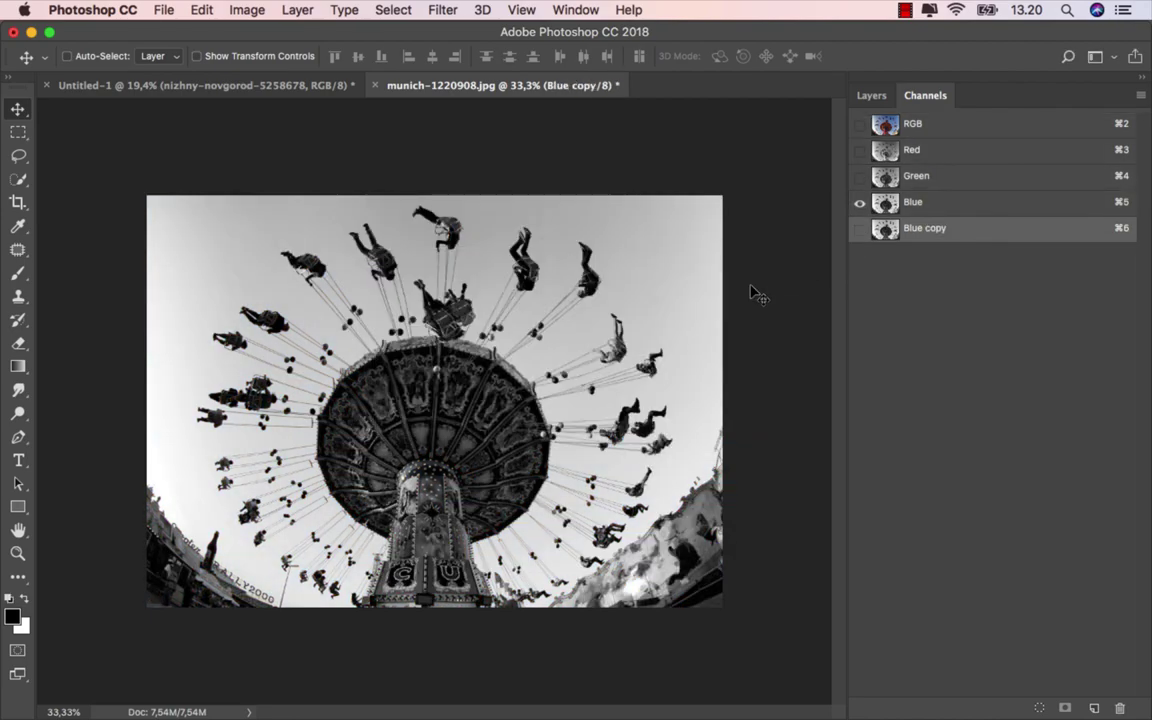
pyautogui.click(860, 229)
pyautogui.click(859, 203)
# Apply Levels 116 / 1.48 / 157 to the Blue copy channel
pyautogui.press('super+l')
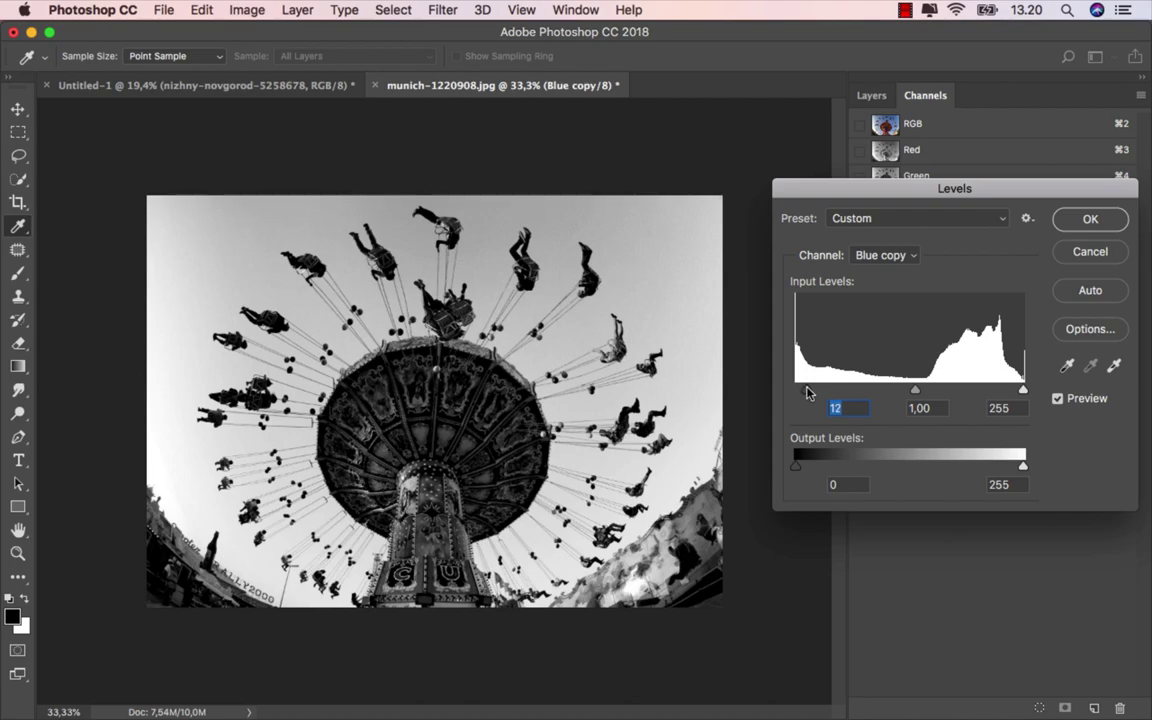
pyautogui.moveTo(797, 390); pyautogui.dragTo(891, 389)
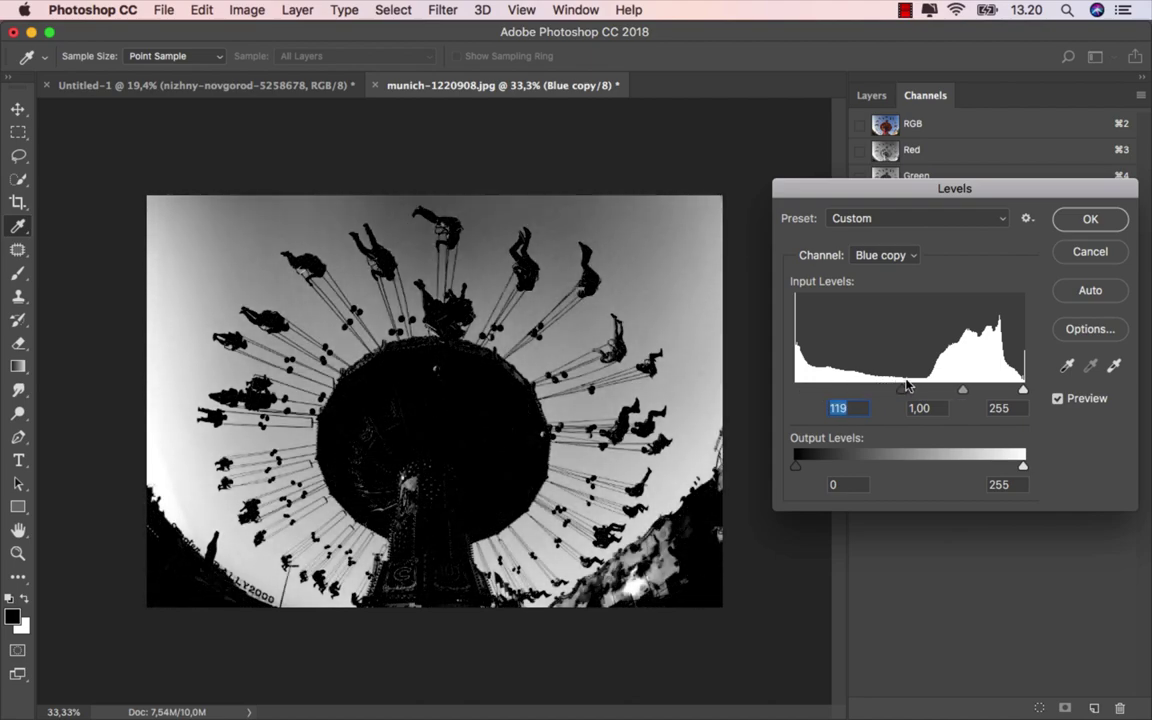
pyautogui.moveTo(893, 388)
pyautogui.mouseDown()
pyautogui.moveTo(949, 389)
pyautogui.moveTo(922, 390)
pyautogui.mouseUp()
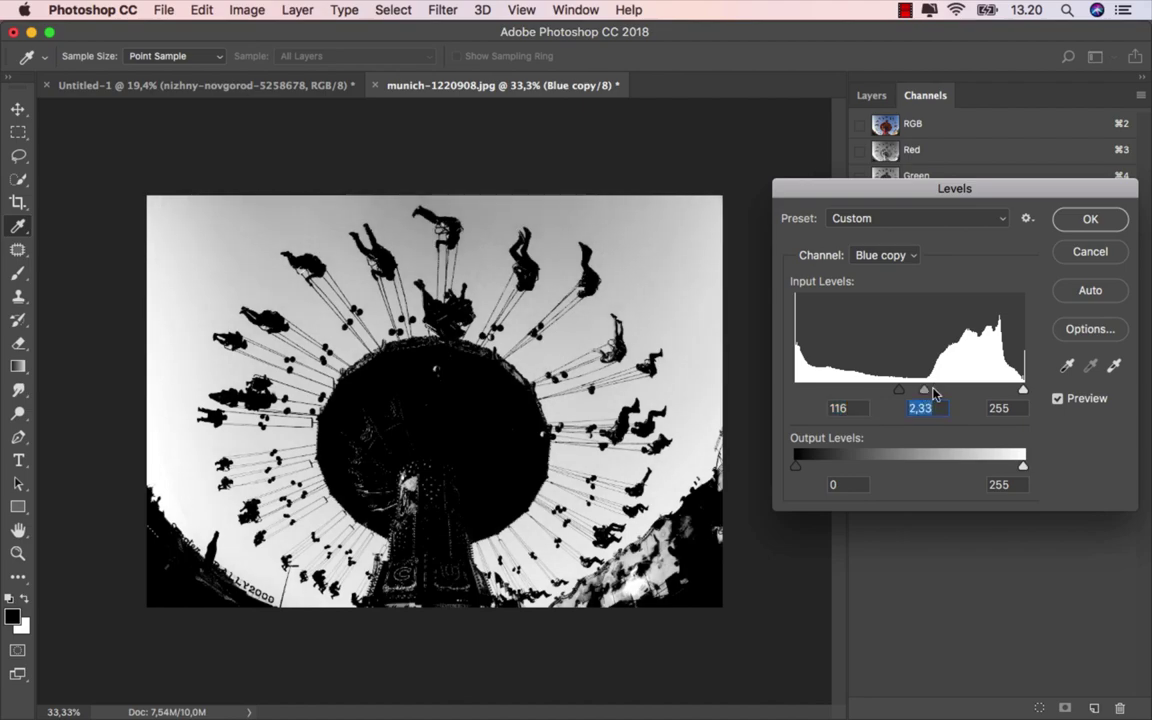
pyautogui.moveTo(1024, 390); pyautogui.dragTo(933, 393)
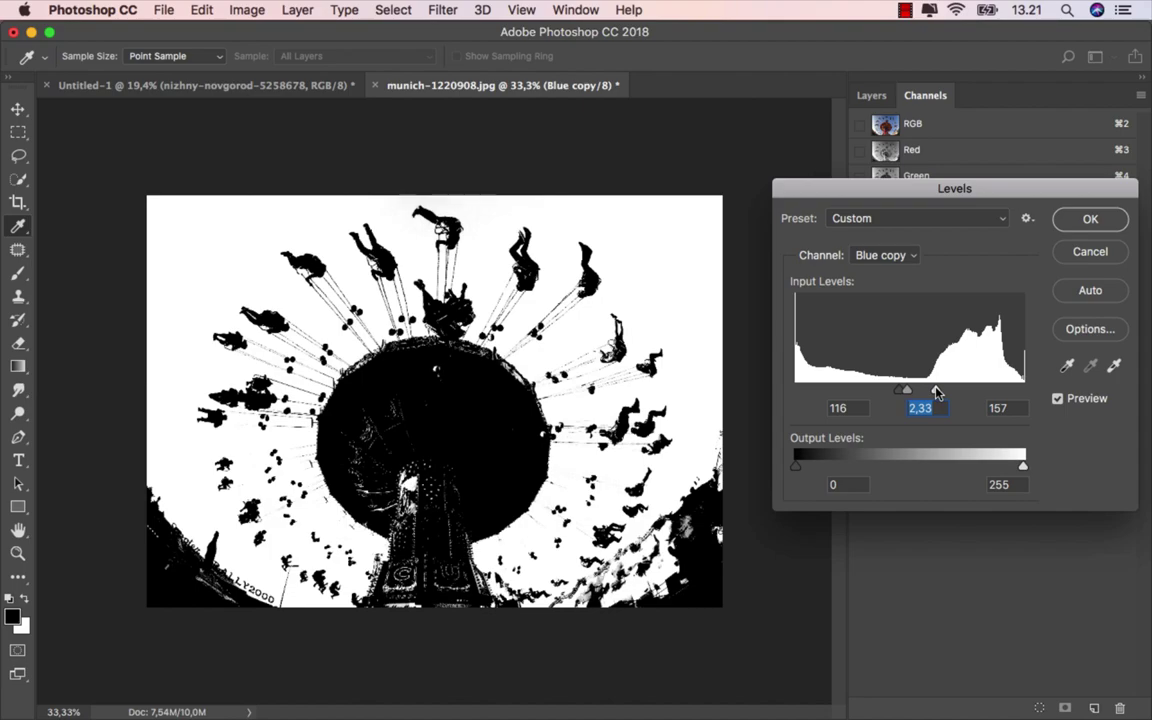
pyautogui.click(935, 391)
pyautogui.moveTo(907, 391); pyautogui.dragTo(912, 391)
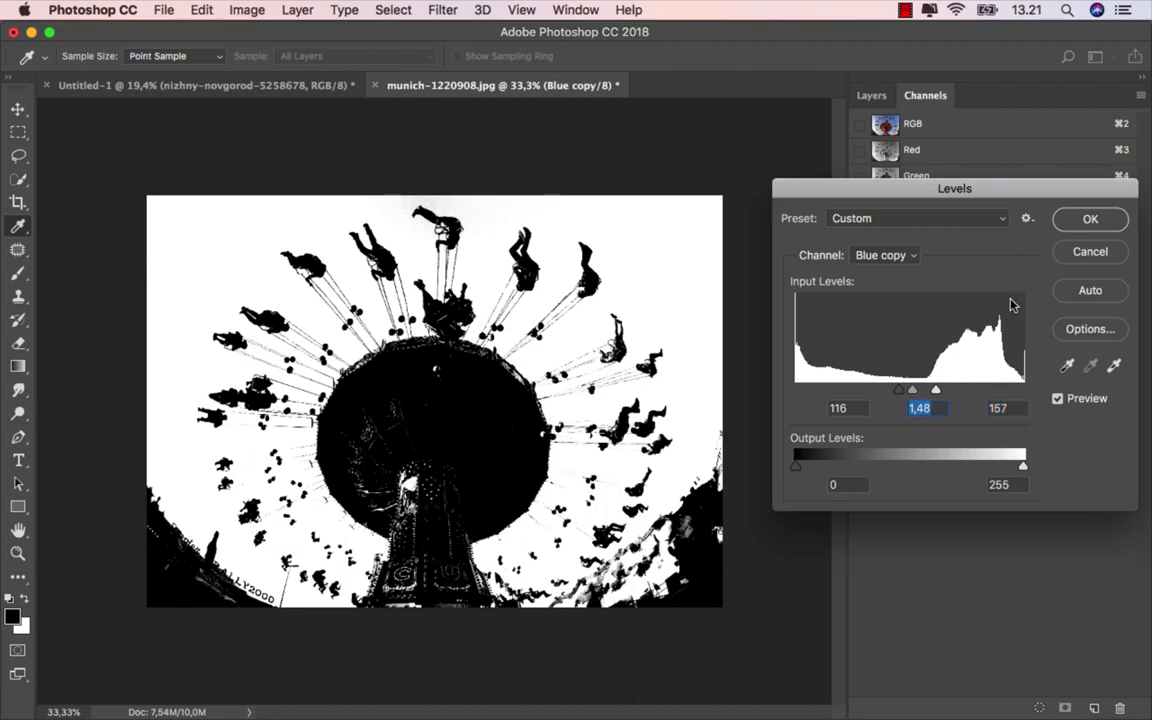
pyautogui.click(1067, 228)
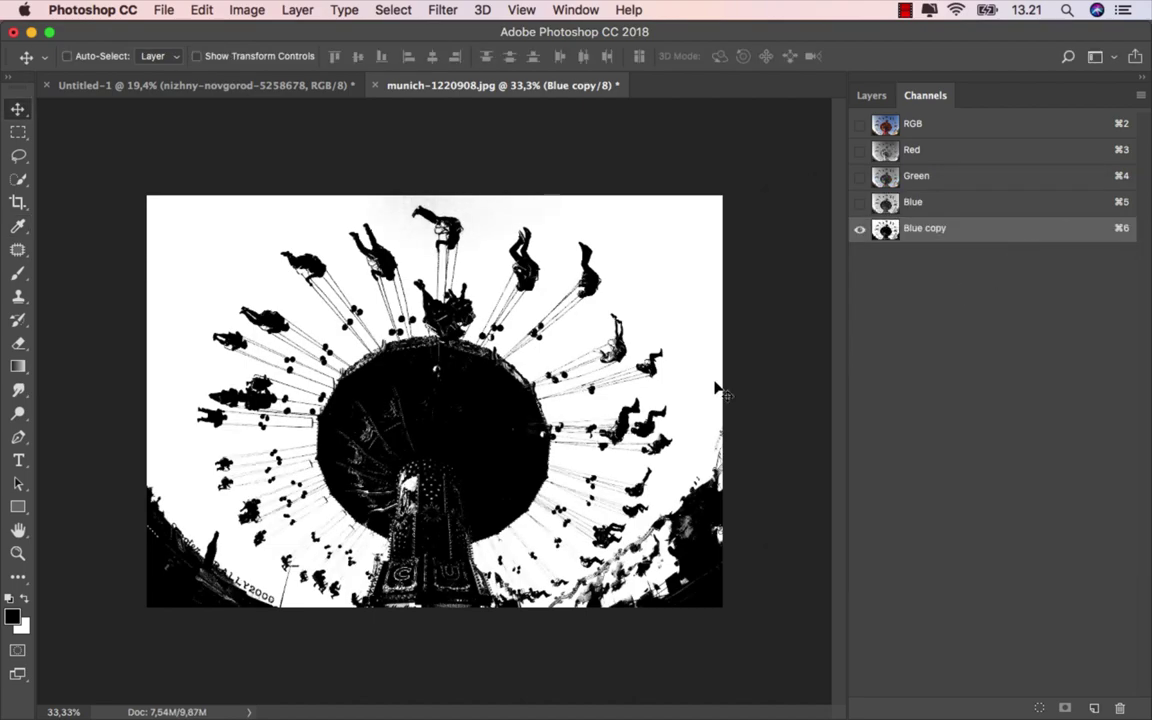
# Set up a small hard round black brush at full flow
pyautogui.scroll(2, 390, 425)
pyautogui.scroll(2, 395, 480)
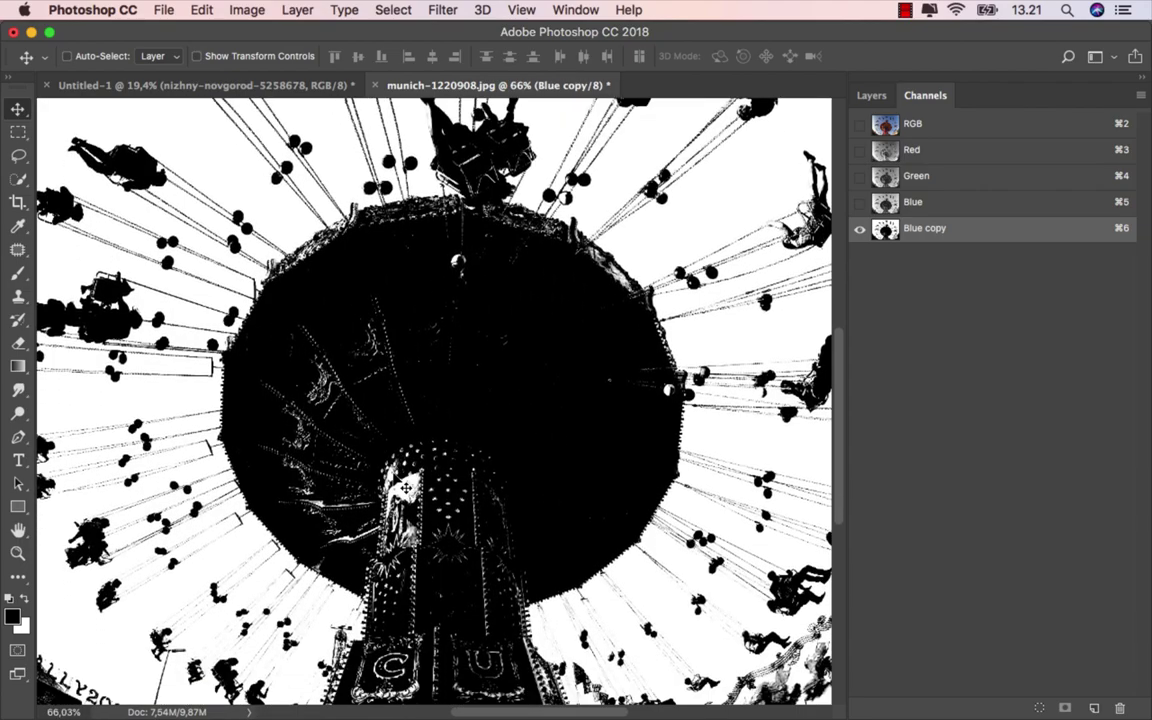
pyautogui.click(18, 272)
pyautogui.click(133, 271)
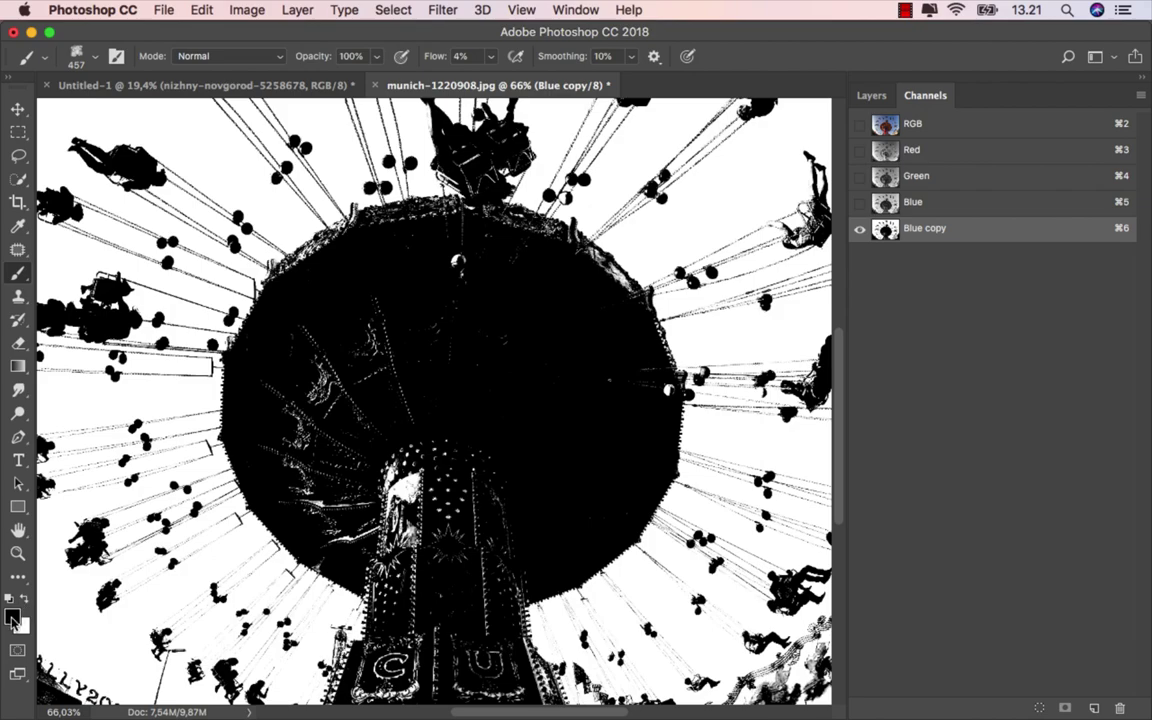
pyautogui.rightClick(297, 303)
pyautogui.click(426, 505)
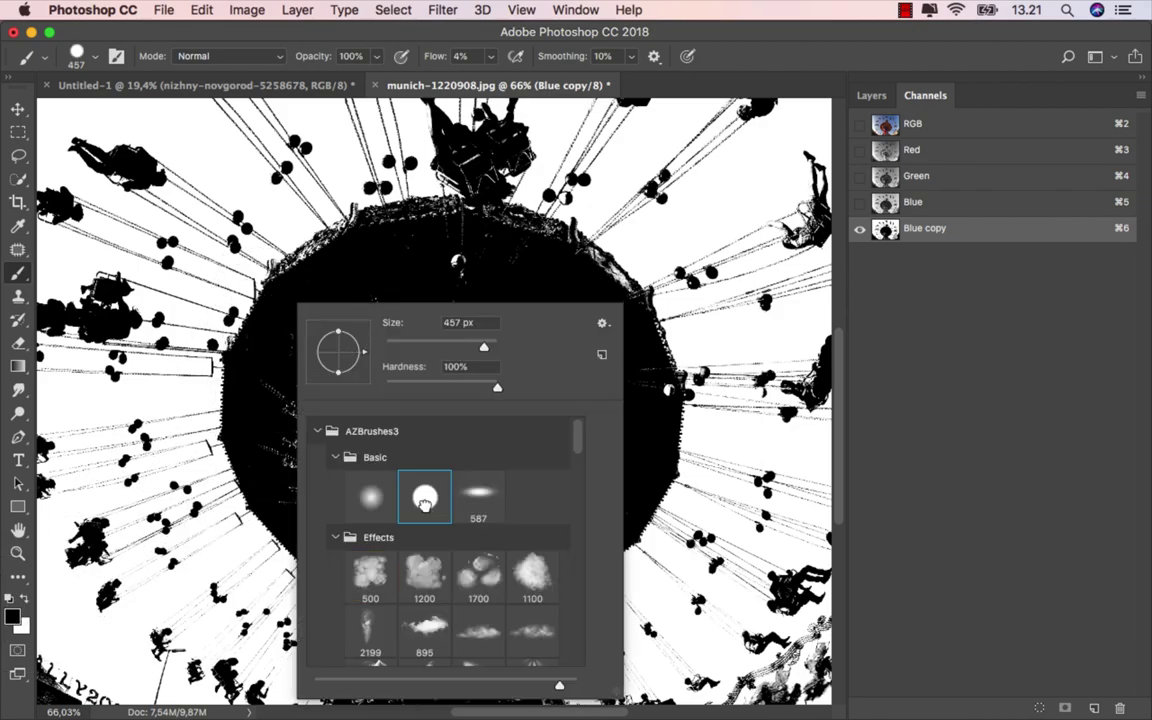
pyautogui.moveTo(491, 56); pyautogui.dragTo(569, 77)
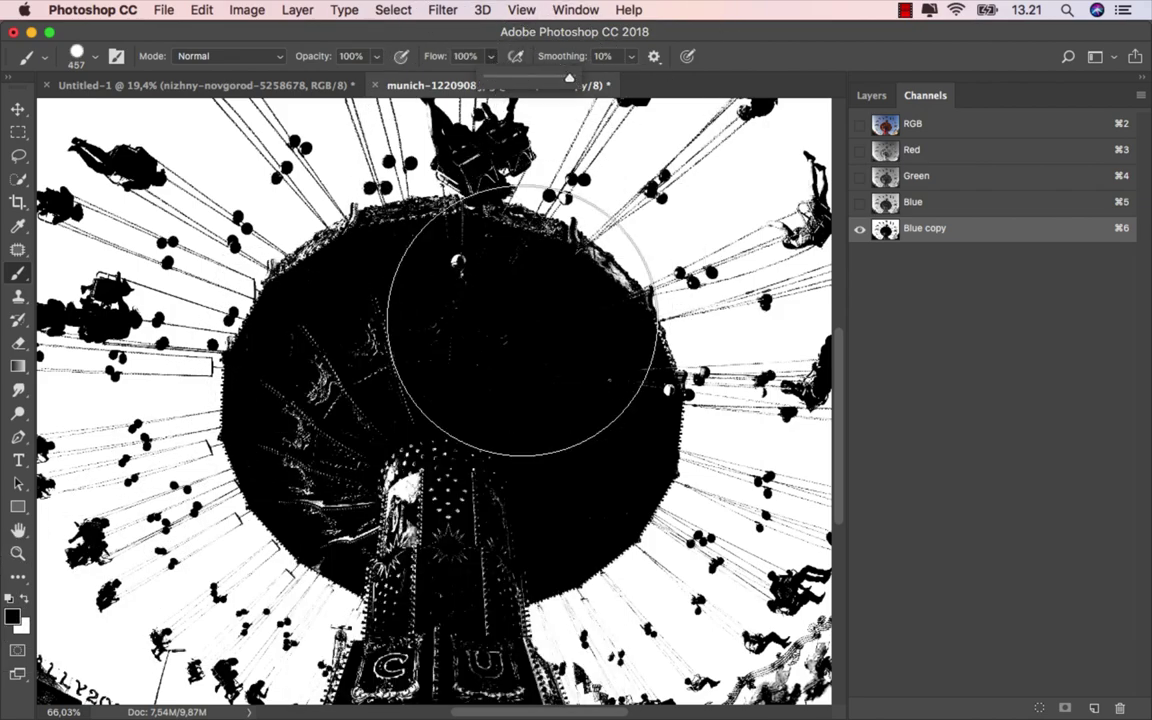
pyautogui.press('[')
pyautogui.press('[')
pyautogui.press('[')
# Paint the ride's central hub and pole solid black in the Blue copy channel
pyautogui.click(447, 268)
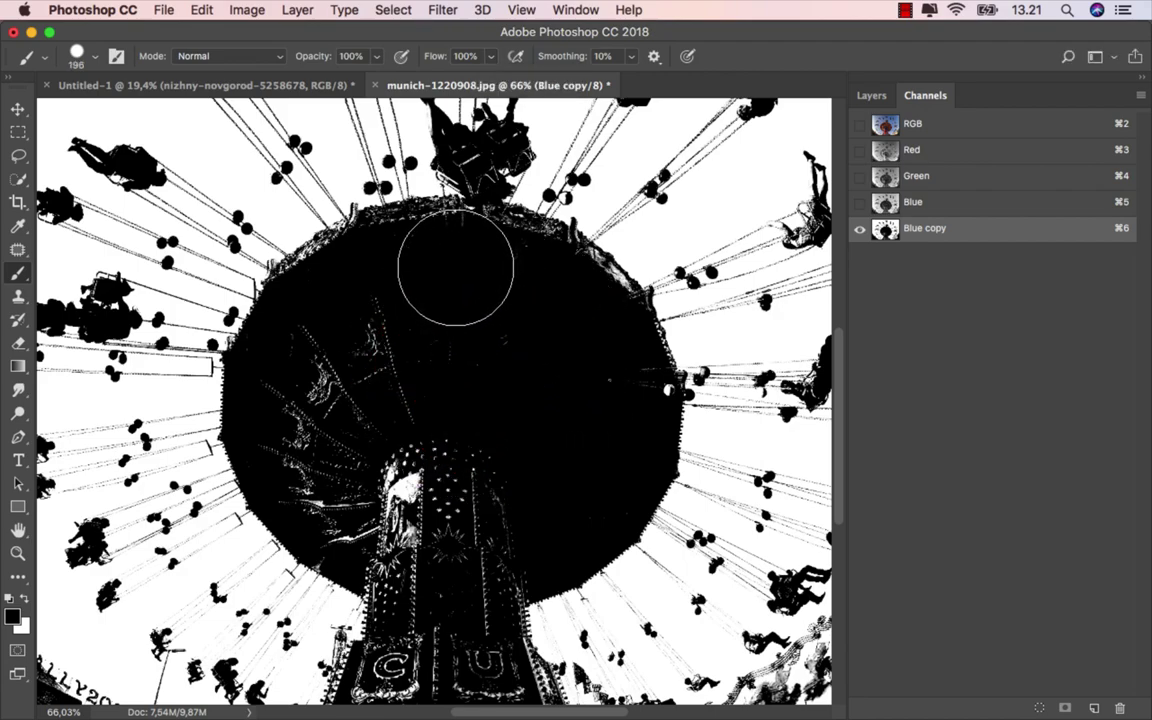
pyautogui.moveTo(346, 330)
pyautogui.mouseDown()
pyautogui.moveTo(288, 411)
pyautogui.moveTo(314, 476)
pyautogui.moveTo(380, 476)
pyautogui.moveTo(463, 527)
pyautogui.mouseUp()
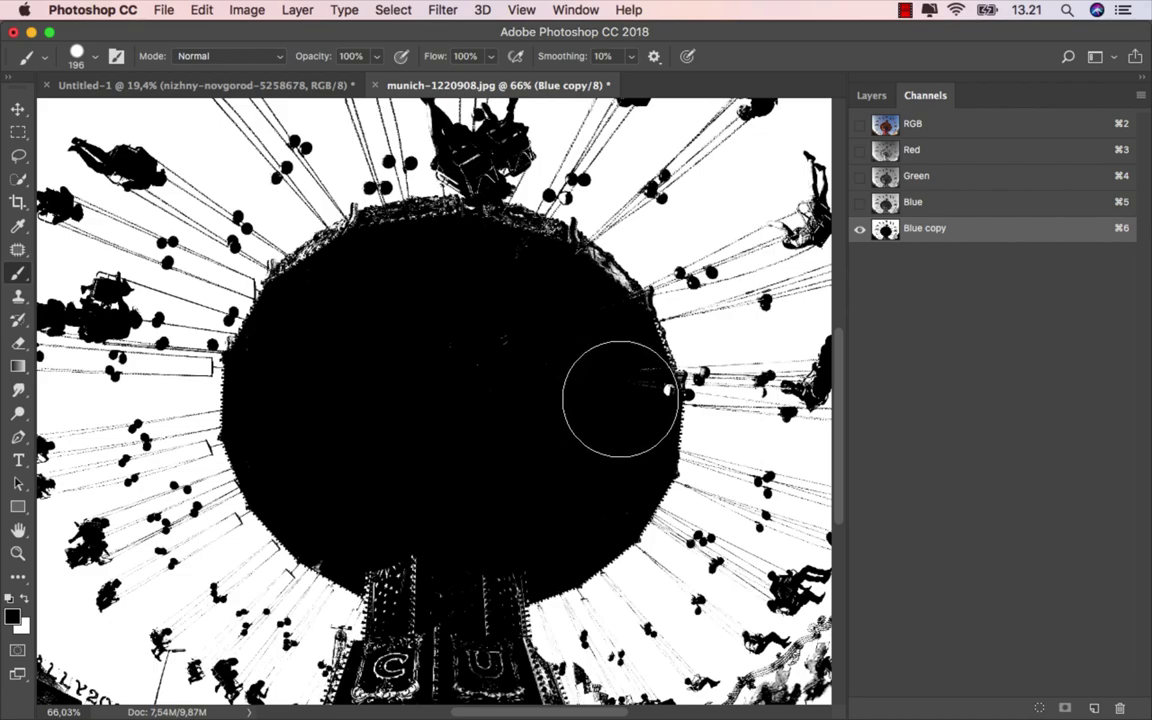
pyautogui.scroll(-5, 432, 400)
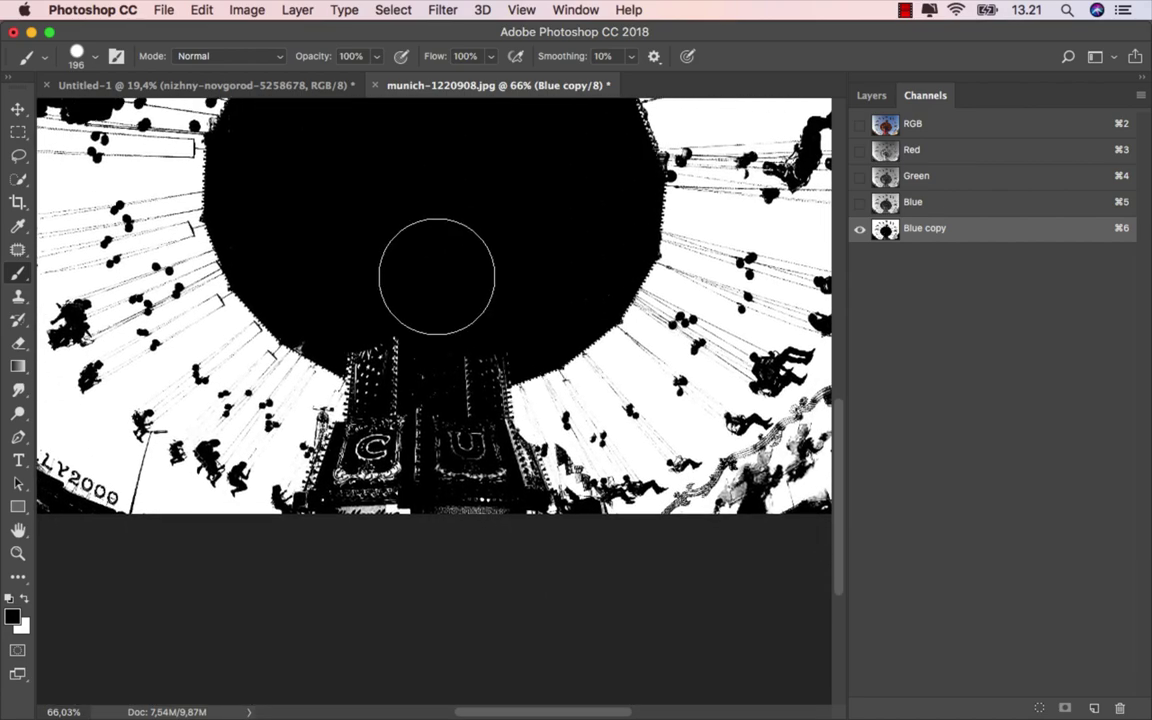
pyautogui.moveTo(418, 312)
pyautogui.mouseDown()
pyautogui.moveTo(390, 318)
pyautogui.moveTo(388, 400)
pyautogui.moveTo(358, 451)
pyautogui.moveTo(362, 484)
pyautogui.moveTo(342, 535)
pyautogui.moveTo(398, 522)
pyautogui.moveTo(489, 535)
pyautogui.moveTo(506, 481)
pyautogui.moveTo(473, 394)
pyautogui.moveTo(491, 352)
pyautogui.moveTo(455, 388)
pyautogui.moveTo(437, 470)
pyautogui.mouseUp()
pyautogui.scroll(1, 390, 330)
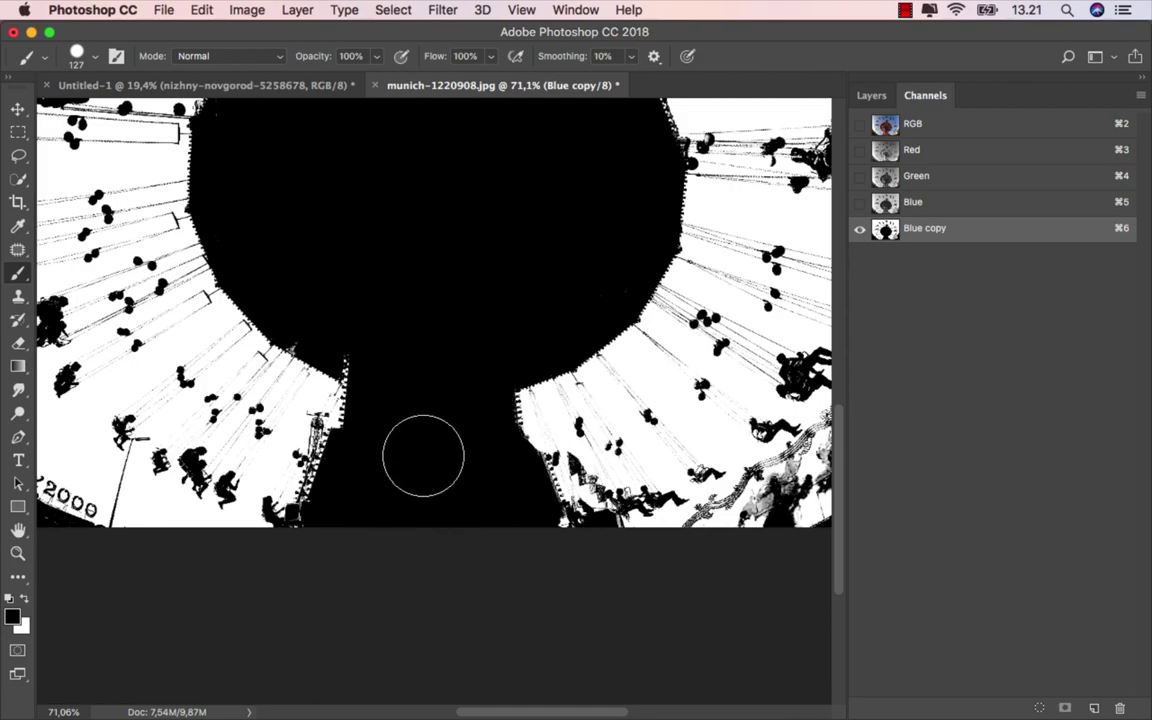
pyautogui.scroll(-1, 430, 450)
pyautogui.scroll(-3, 430, 450)
pyautogui.scroll(-1, 425, 454)
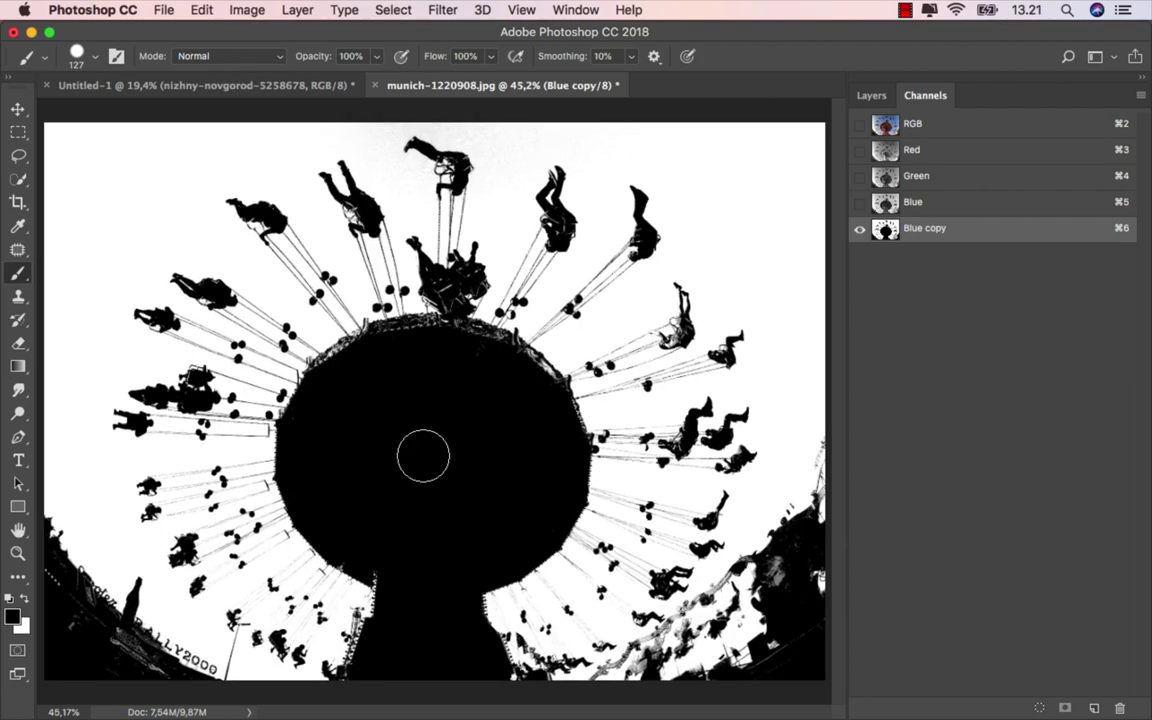
pyautogui.click(17, 110)
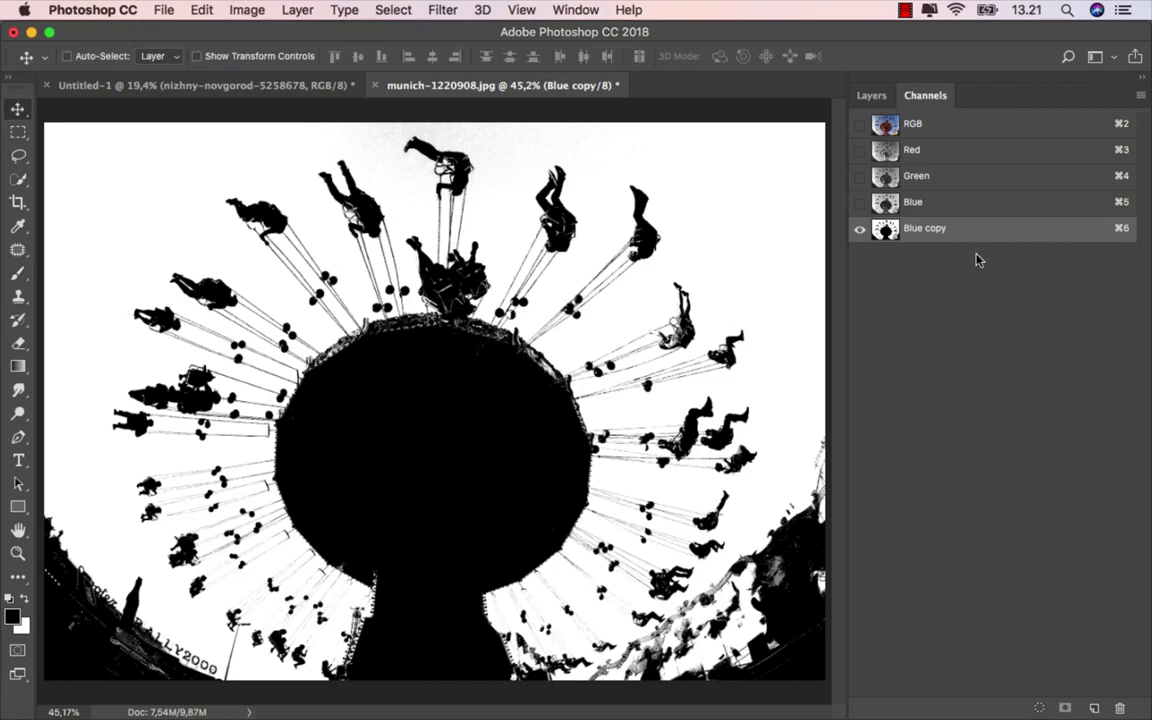
# Mask the swing ride with the inverted Blue copy selection and drag it into Untitled-1
pyautogui.click(1043, 708)
pyautogui.click(962, 131)
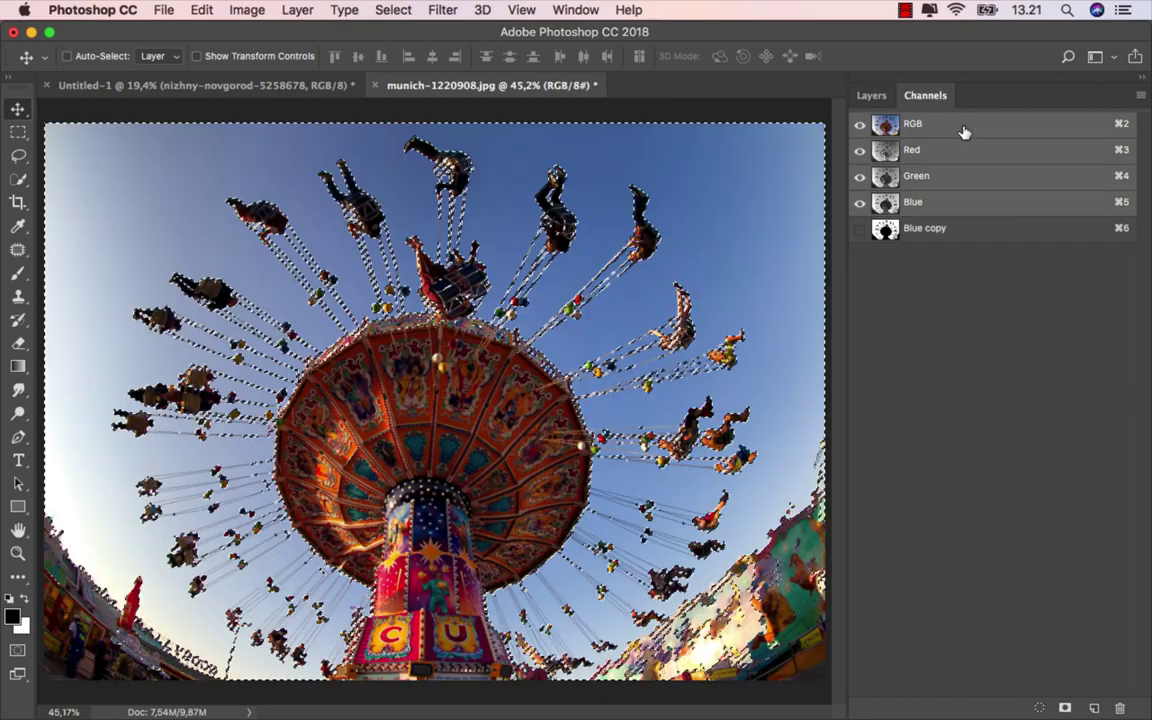
pyautogui.click(871, 95)
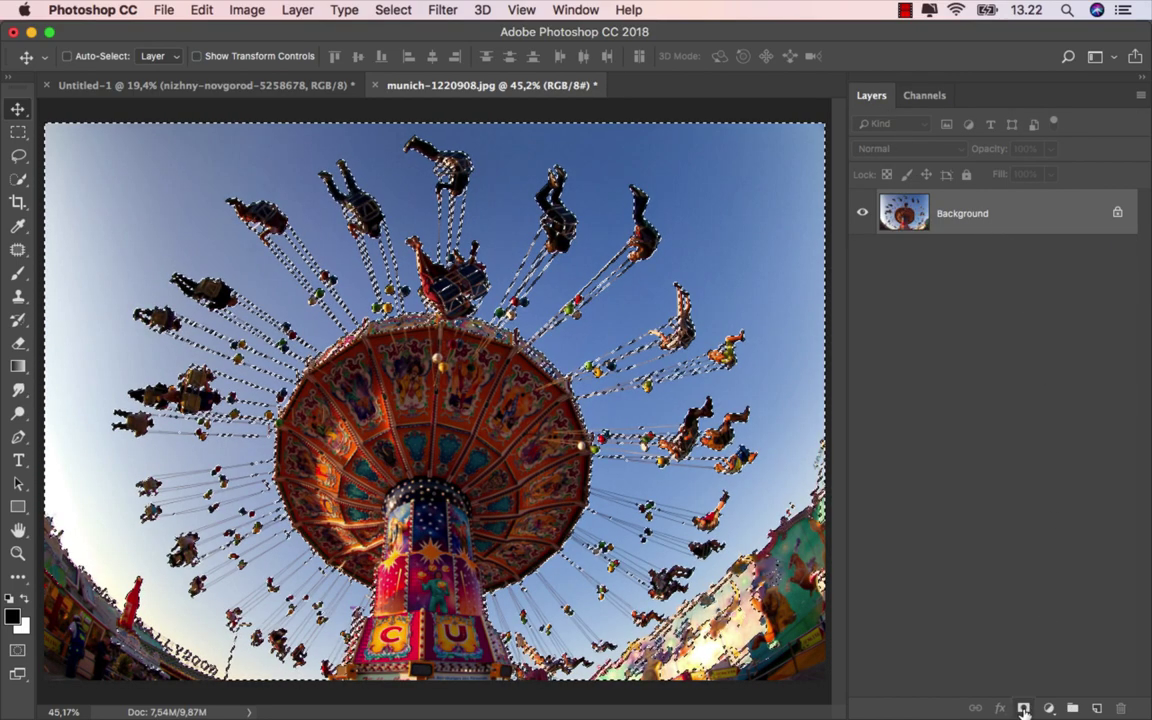
pyautogui.click(1023, 708)
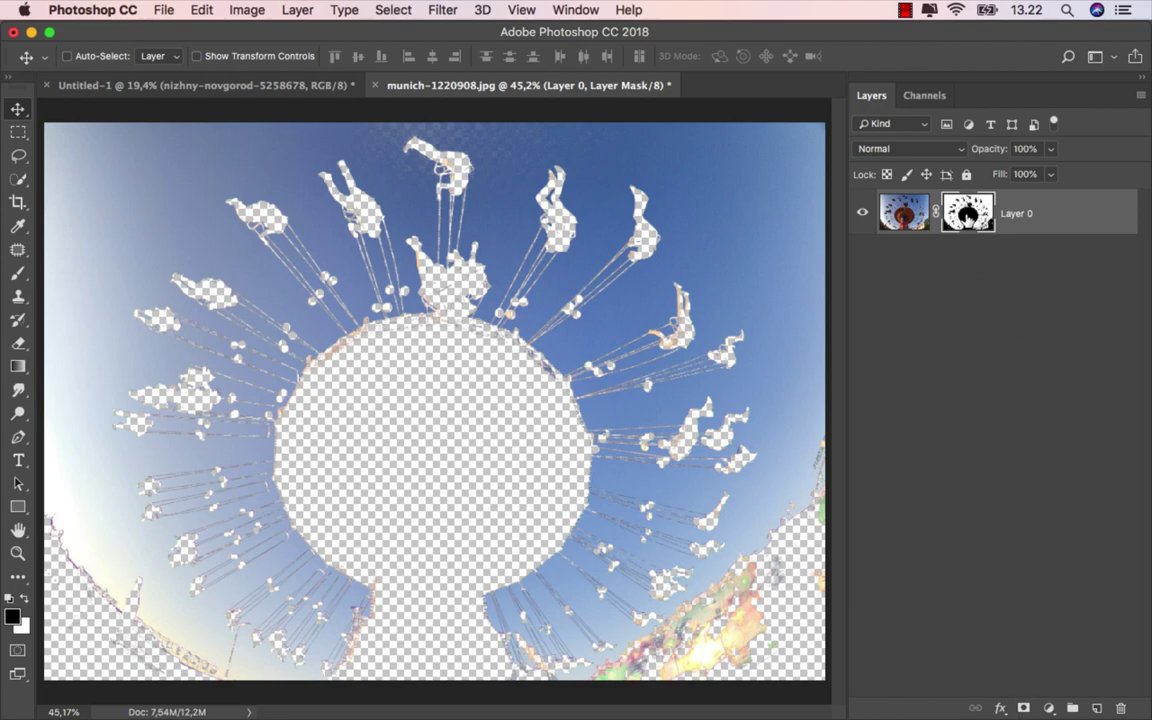
pyautogui.press('super+i')
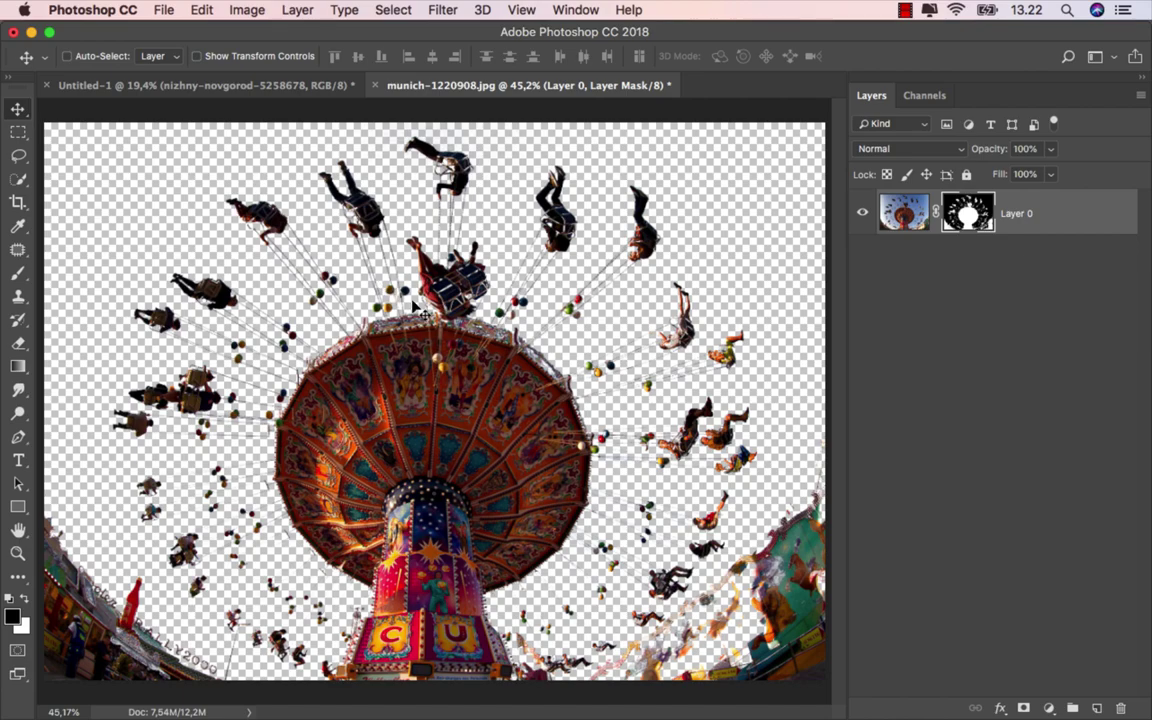
pyautogui.moveTo(413, 307); pyautogui.dragTo(213, 87)
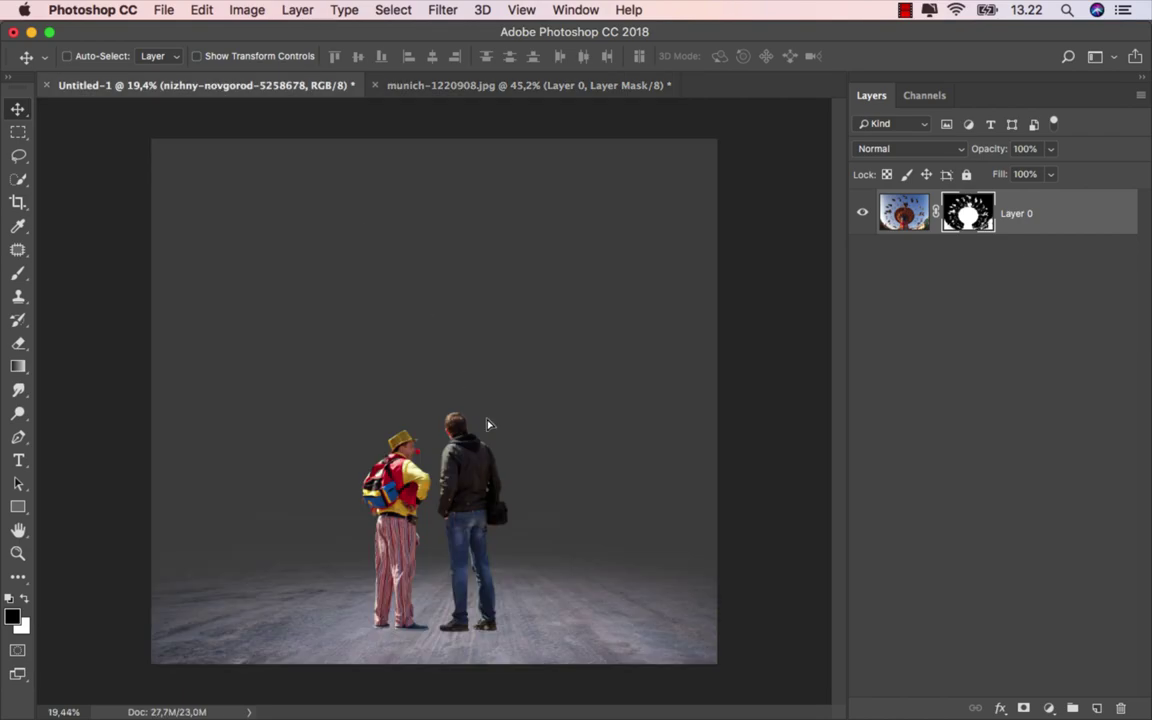
# Place the swing ride as Layer 1 below the nizhny-novgorod layer, enlarged to about 168% and shifted up
pyautogui.moveTo(490, 424); pyautogui.dragTo(415, 381)
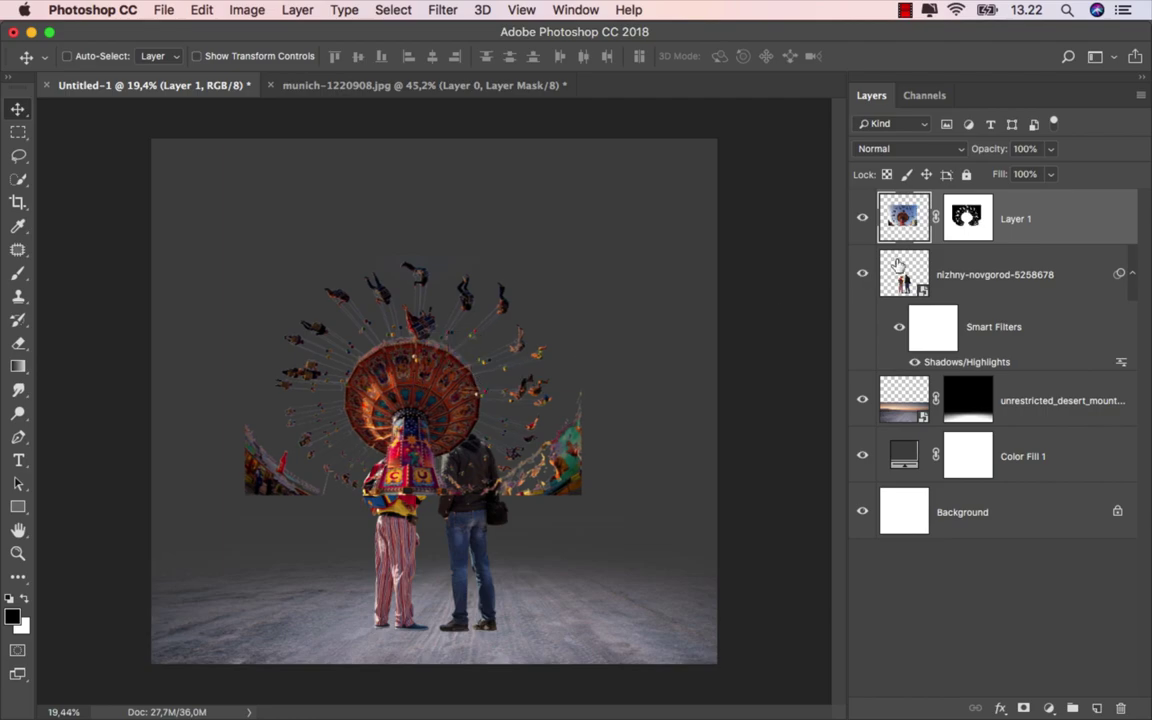
pyautogui.moveTo(1008, 220); pyautogui.dragTo(887, 372)
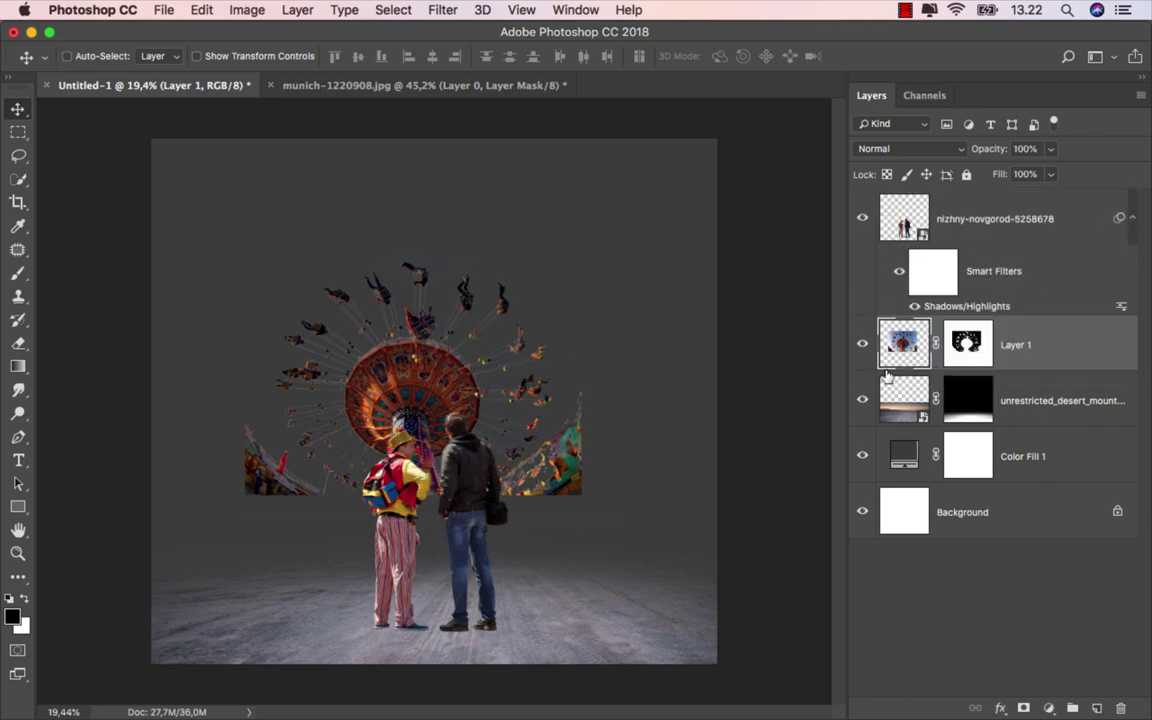
pyautogui.hotkey('ctrl', 't')
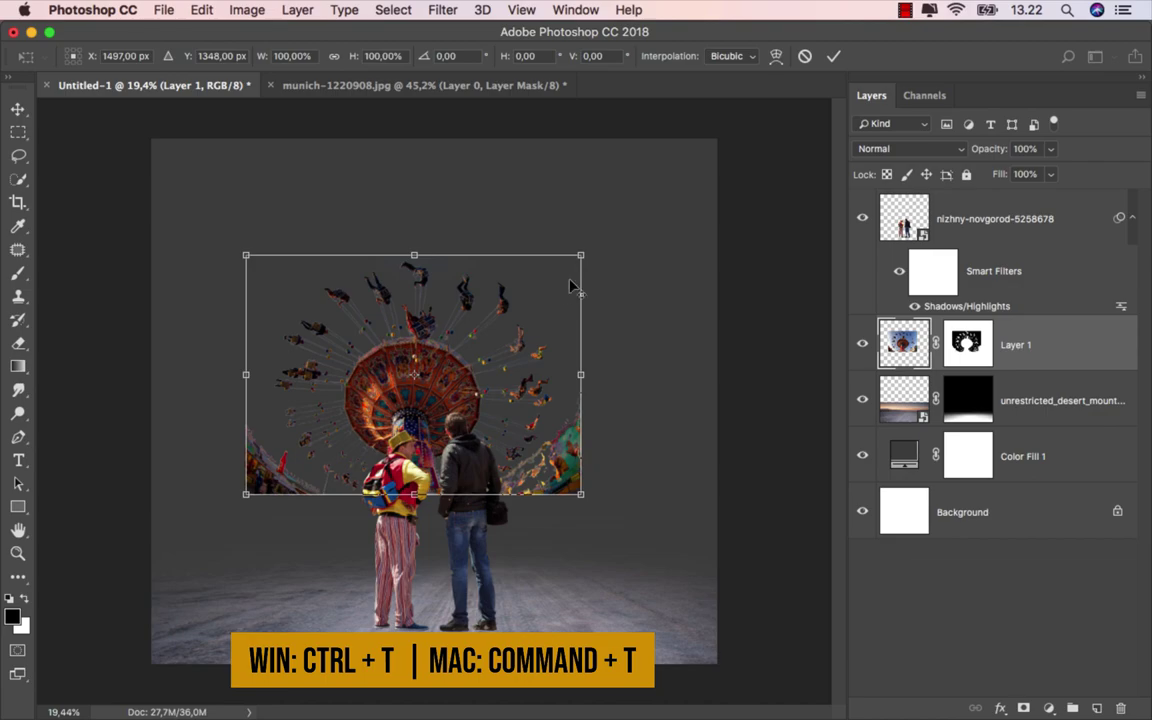
pyautogui.moveTo(581, 250)
pyautogui.mouseDown()
pyautogui.moveTo(654, 173)
pyautogui.moveTo(700, 145)
pyautogui.mouseUp()
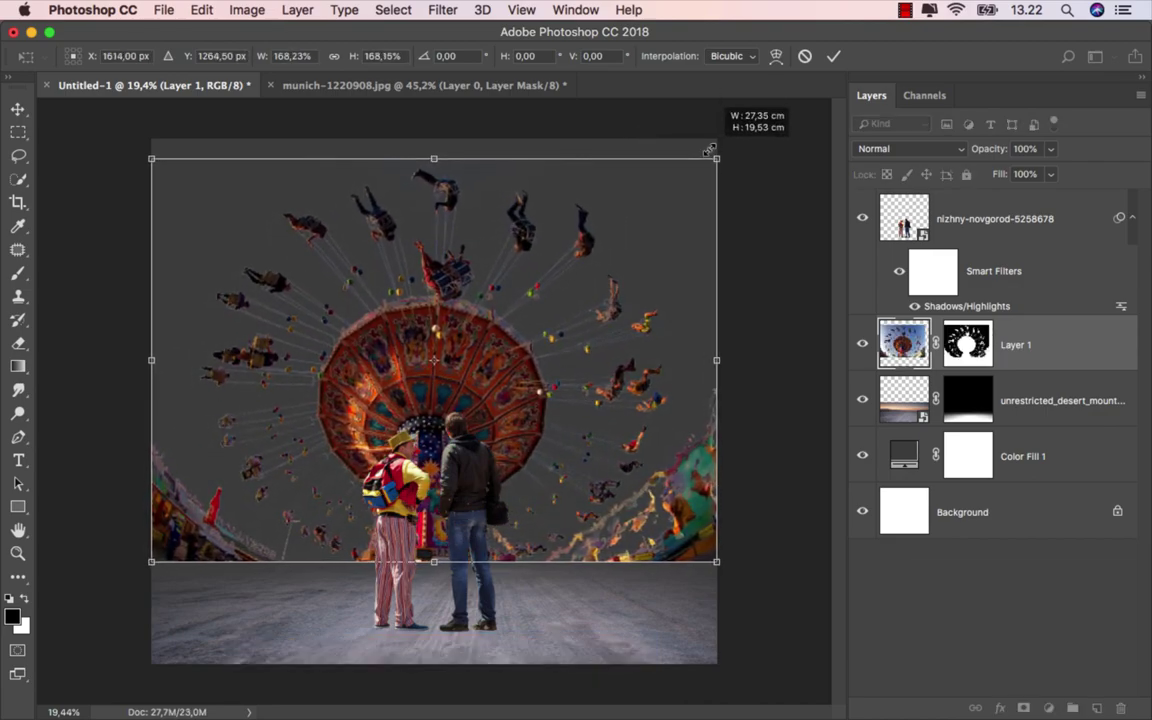
pyautogui.moveTo(660, 197); pyautogui.dragTo(660, 178)
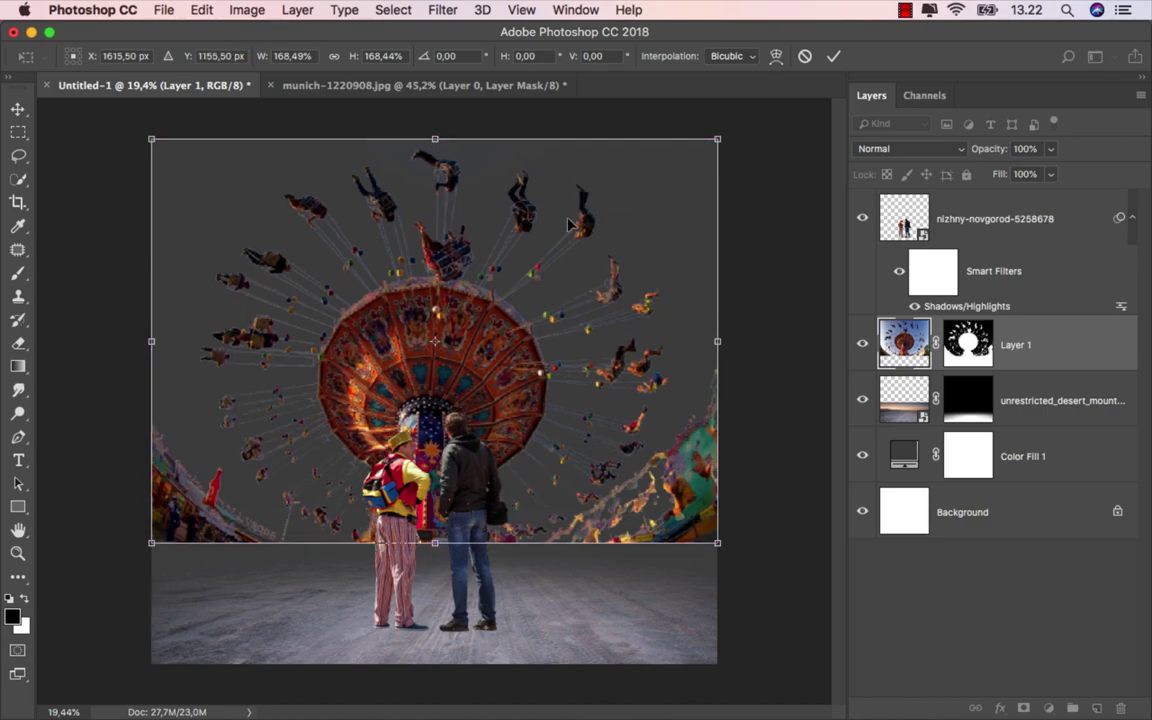
pyautogui.click(833, 57)
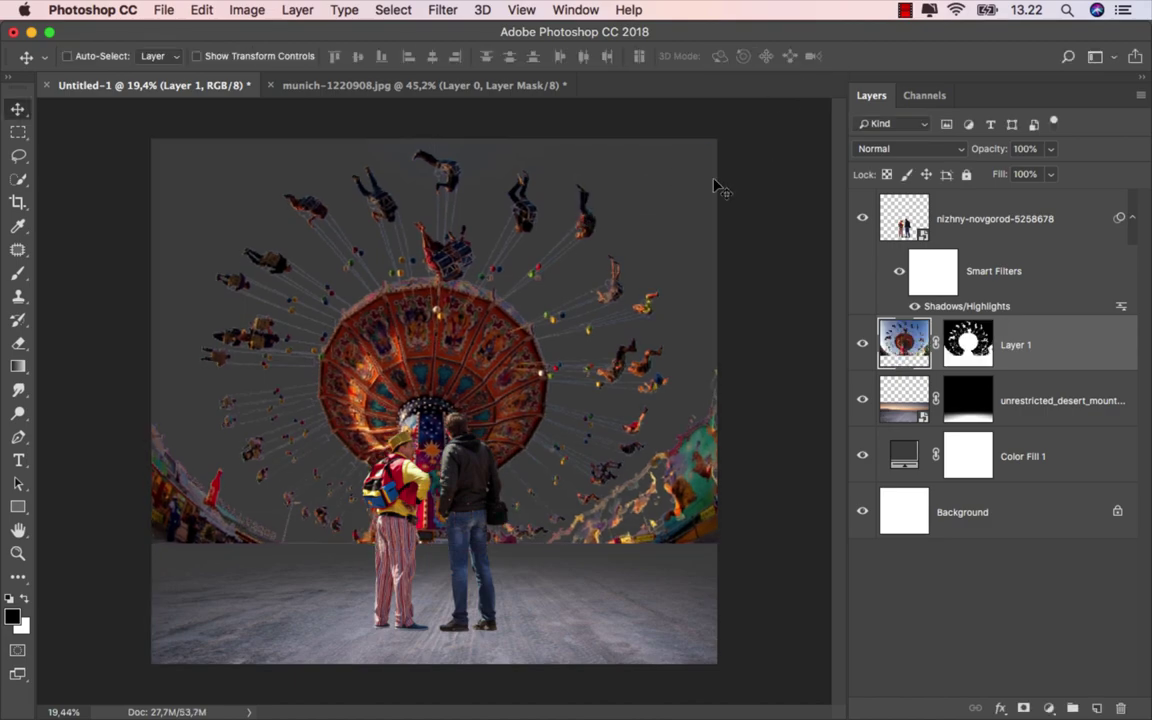
# Apply Layer 1's existing mask permanently and add a fresh white mask for brush painting
pyautogui.click(966, 352)
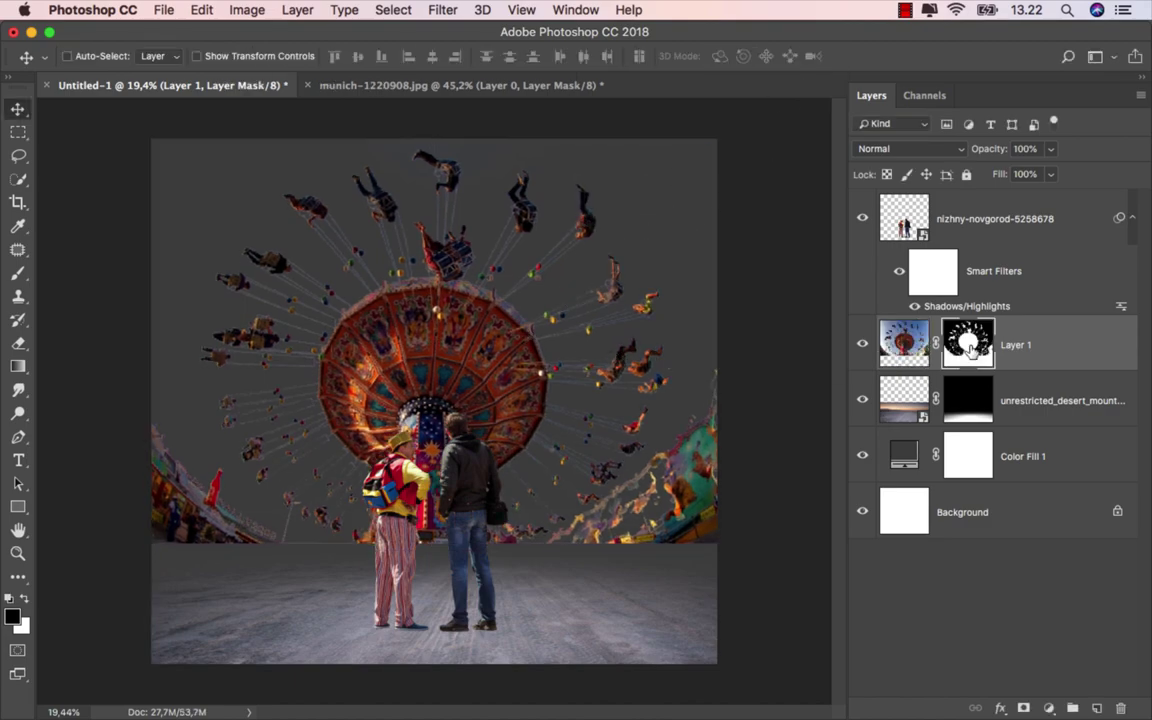
pyautogui.rightClick(970, 348)
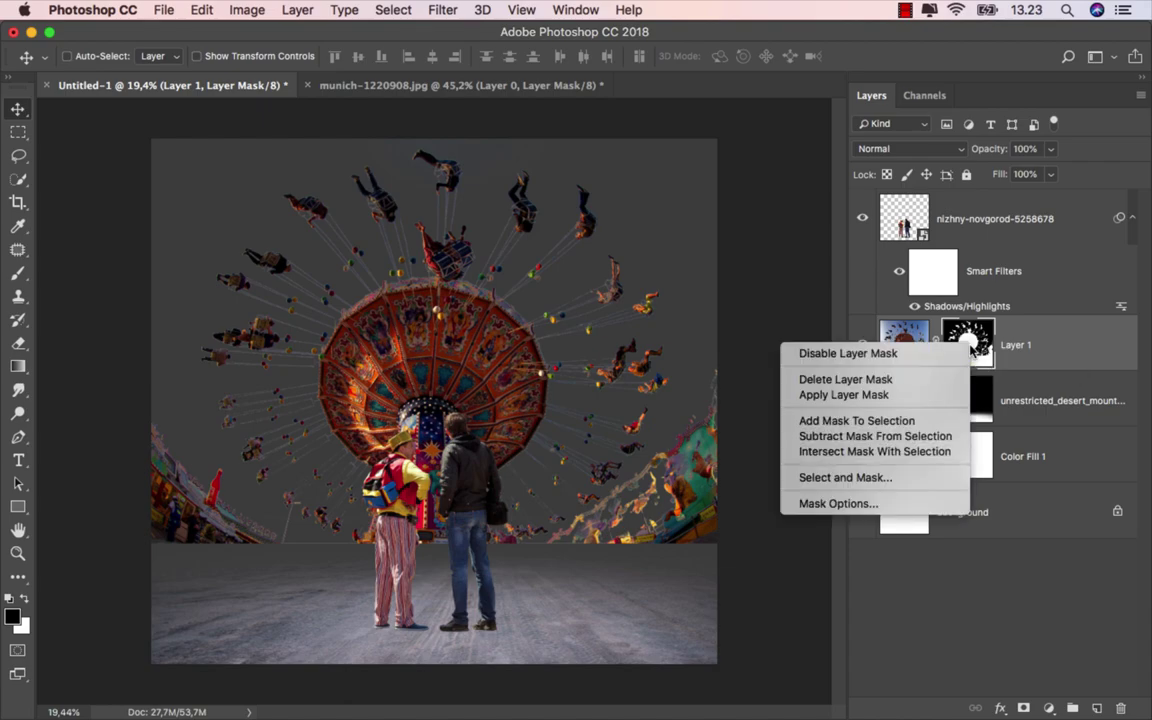
pyautogui.click(935, 395)
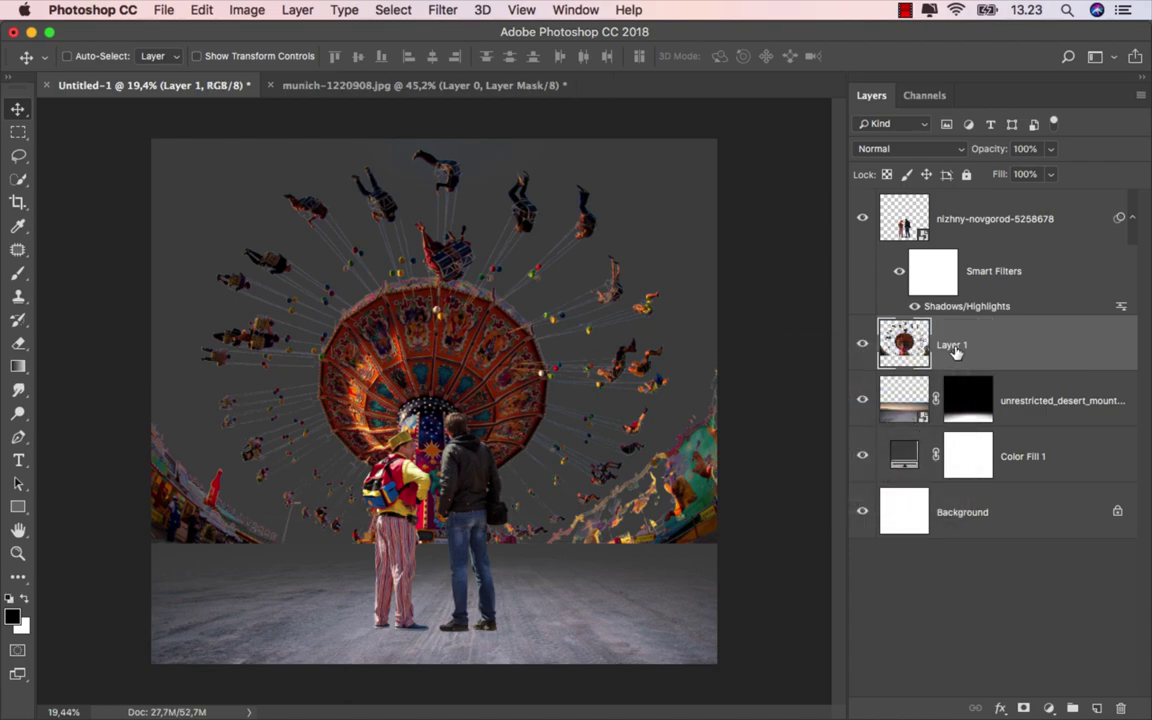
pyautogui.click(20, 277)
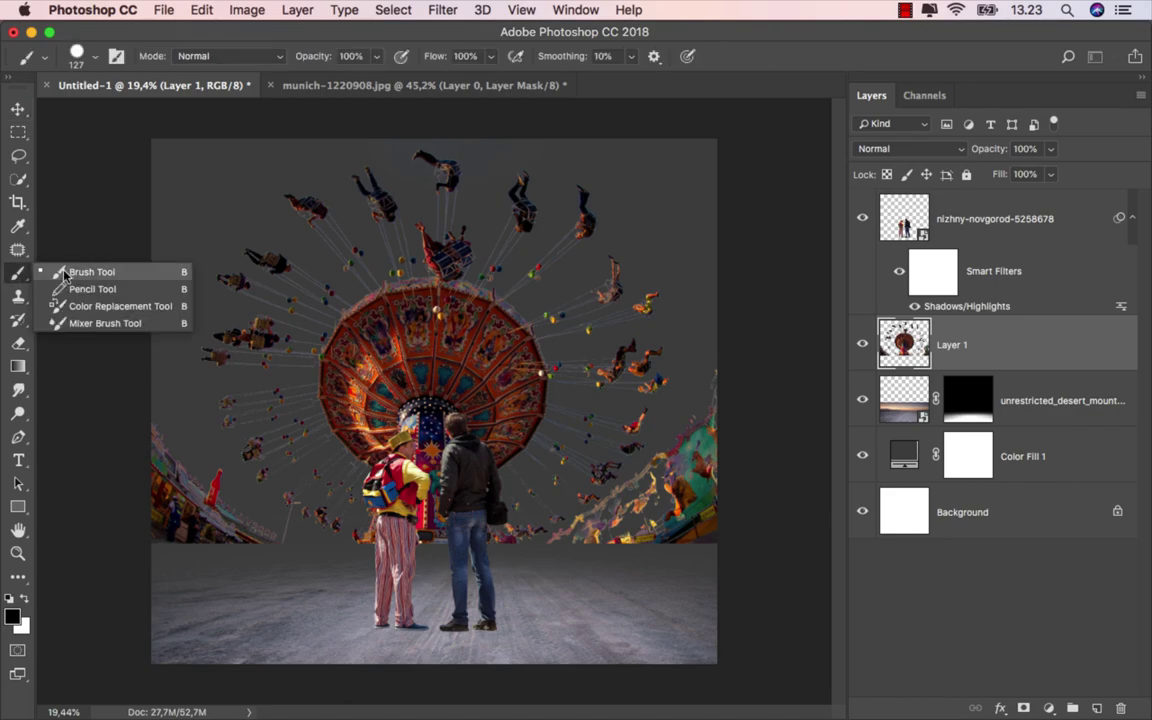
pyautogui.click(1020, 708)
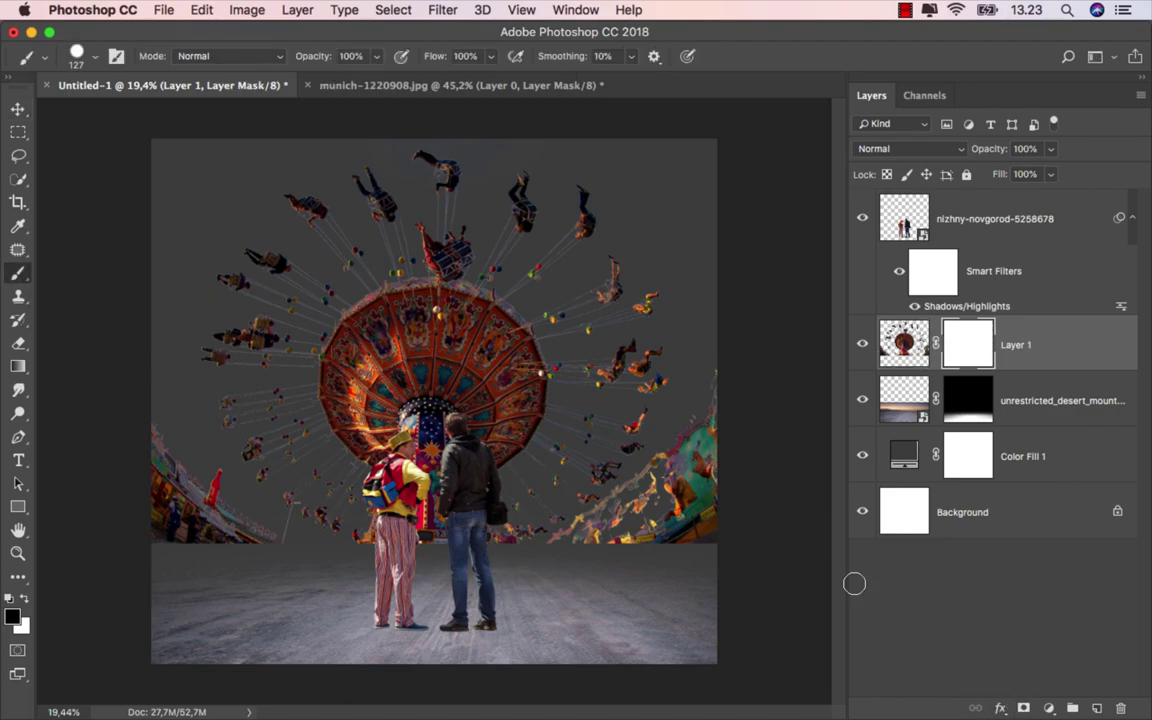
# Mask out the fairground stall on the right edge with a 201-px black brush
pyautogui.scroll(2, 610, 330)
pyautogui.scroll(2, 610, 400)
pyautogui.hscroll(3, 637, 356)
pyautogui.rightClick(637, 356)
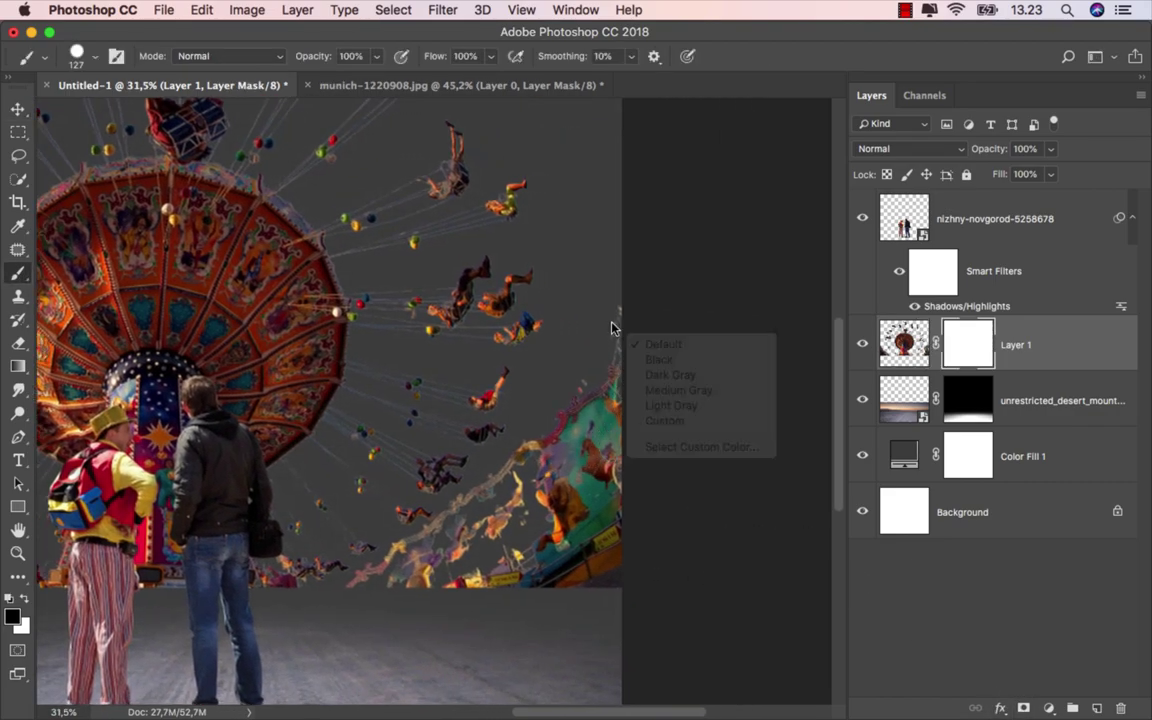
pyautogui.moveTo(640, 350); pyautogui.dragTo(600, 314)
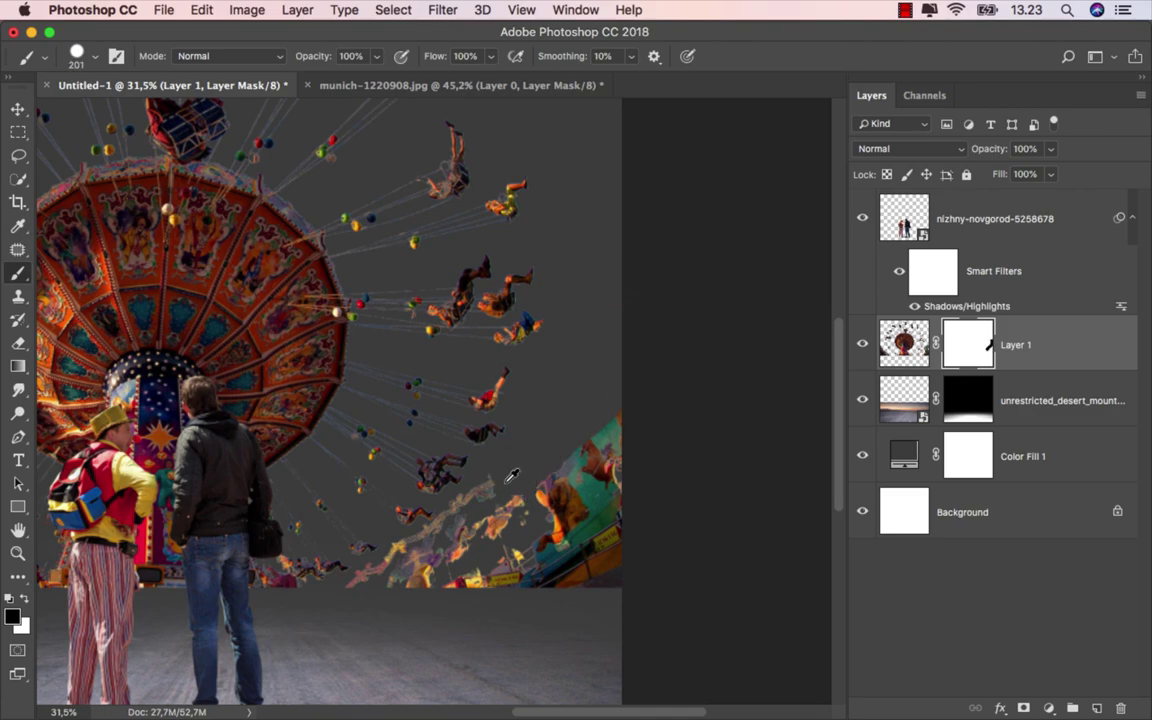
pyautogui.scroll(1, 480, 465)
pyautogui.moveTo(496, 489)
pyautogui.mouseDown()
pyautogui.moveTo(445, 548)
pyautogui.moveTo(347, 586)
pyautogui.moveTo(258, 663)
pyautogui.mouseUp()
pyautogui.scroll(7, 450, 550)
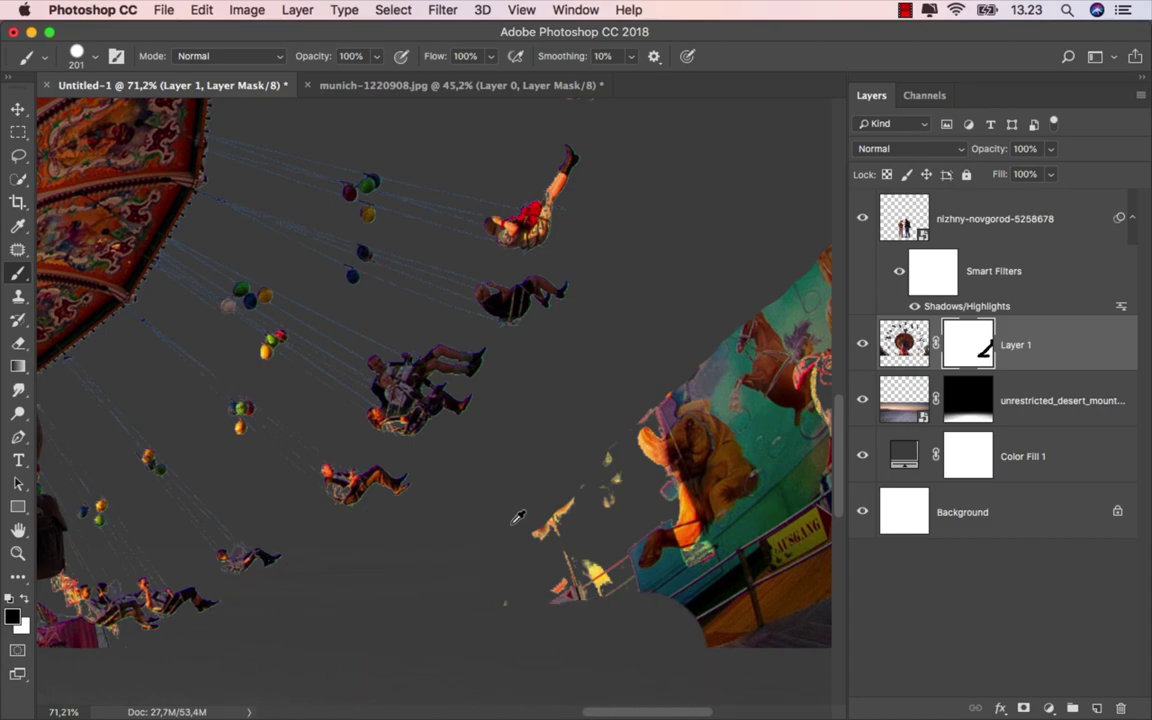
pyautogui.scroll(-3, 500, 515)
# Mask out the street strip and red bottle at lower left with a 222-px brush
pyautogui.moveTo(527, 532)
pyautogui.mouseDown()
pyautogui.moveTo(560, 532)
pyautogui.moveTo(563, 562)
pyautogui.moveTo(526, 537)
pyautogui.mouseUp()
pyautogui.hscroll(-5, 443, 571)
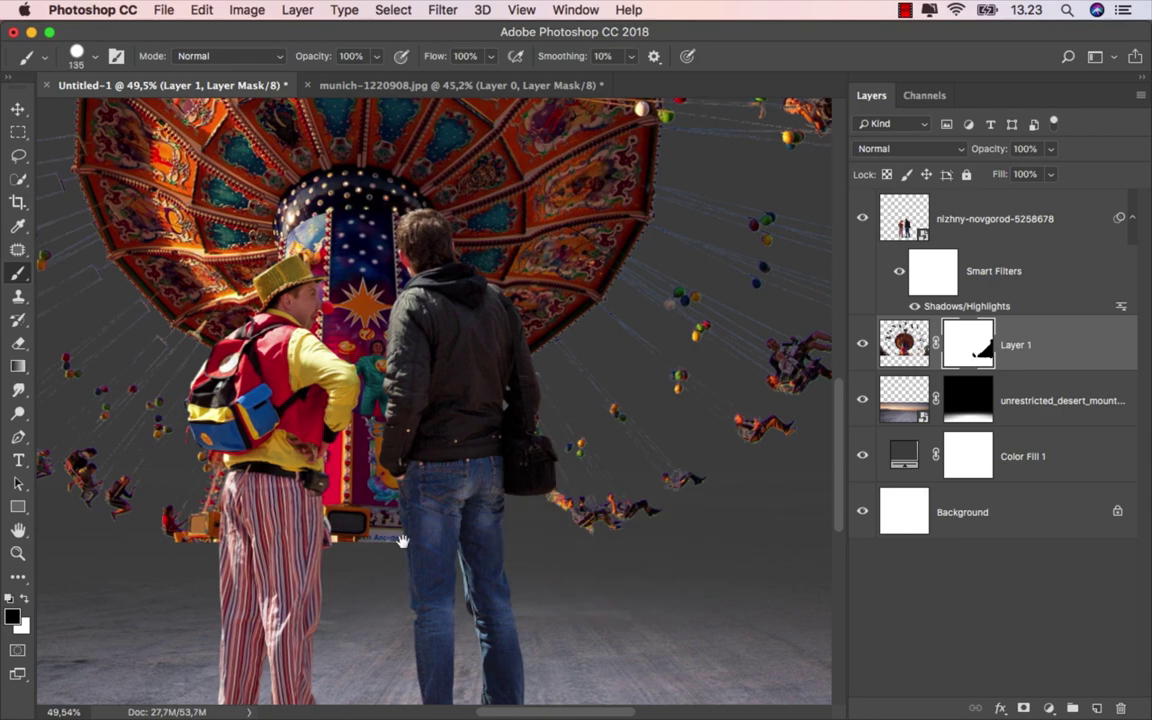
pyautogui.hscroll(-5, 380, 500)
pyautogui.scroll(-2, 300, 480)
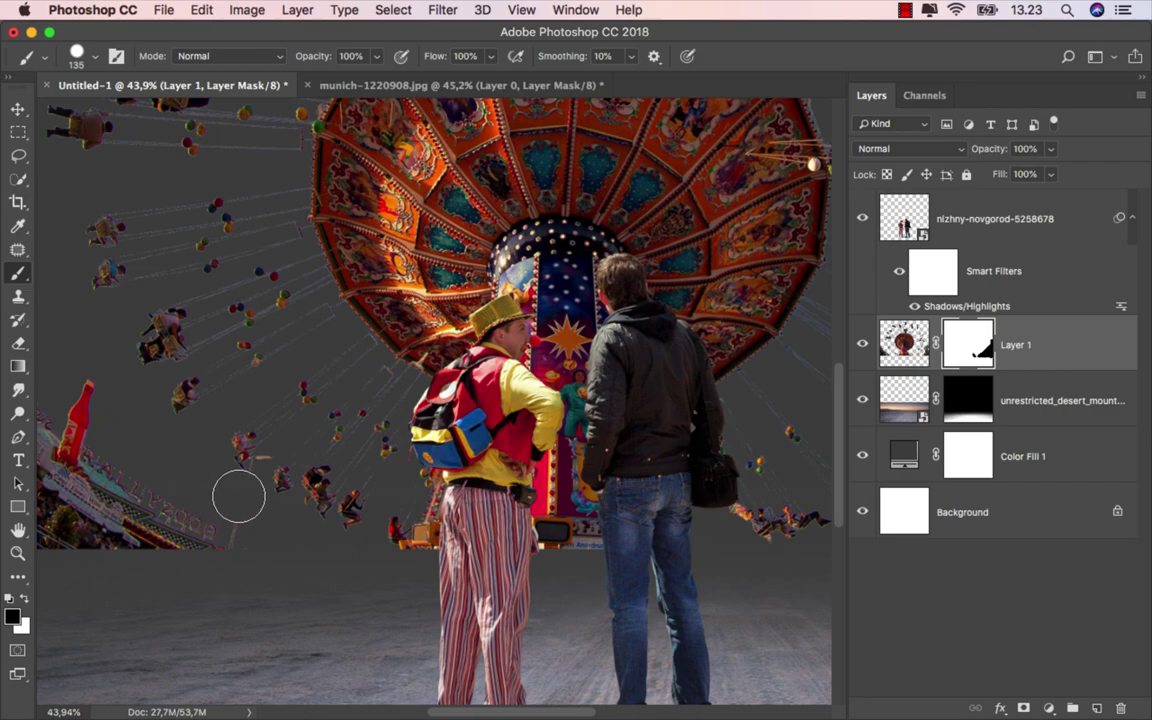
pyautogui.hscroll(-6, 260, 500)
pyautogui.scroll(1, 300, 510)
pyautogui.moveTo(468, 576); pyautogui.dragTo(510, 576)
pyautogui.moveTo(383, 489)
pyautogui.mouseDown()
pyautogui.moveTo(211, 301)
pyautogui.moveTo(329, 532)
pyautogui.moveTo(257, 561)
pyautogui.mouseUp()
pyautogui.scroll(5, 331, 598)
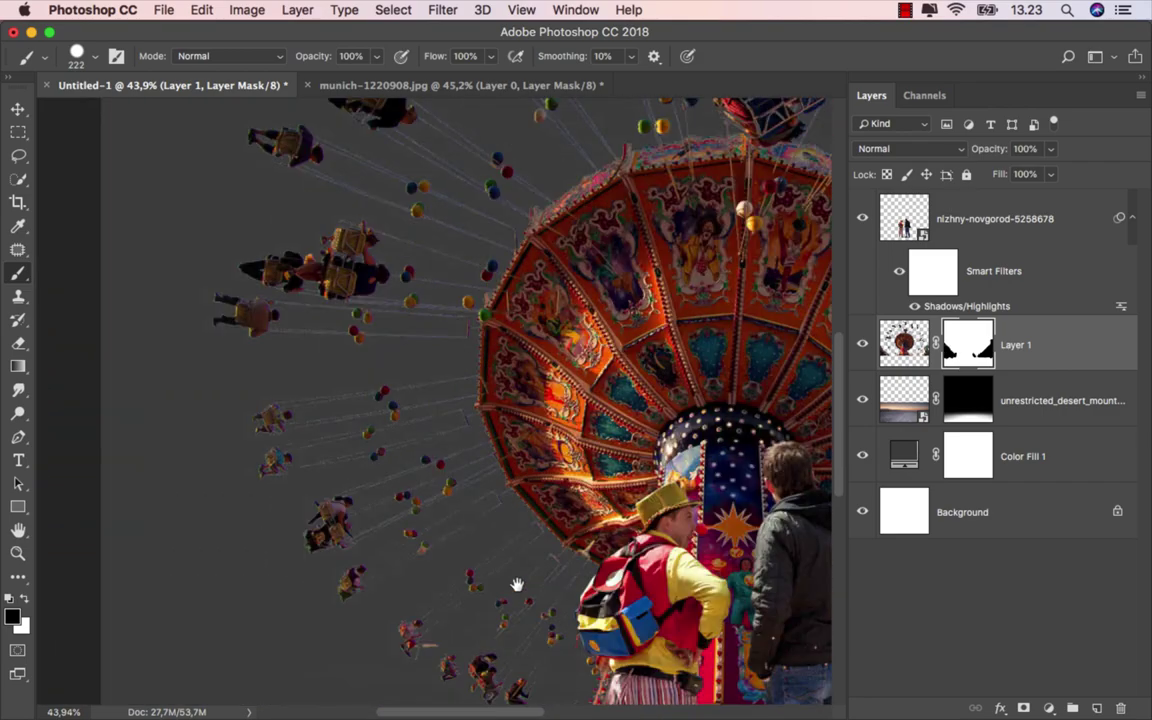
pyautogui.scroll(5, 514, 586)
pyautogui.scroll(3, 625, 334)
pyautogui.scroll(2, 565, 457)
pyautogui.scroll(2, 537, 405)
# Mask the remaining fragments, including the central swing seat, with a 69-px brush, then apply the mask
pyautogui.moveTo(537, 405)
pyautogui.mouseDown()
pyautogui.moveTo(515, 405)
pyautogui.moveTo(535, 386)
pyautogui.moveTo(540, 309)
pyautogui.moveTo(514, 347)
pyautogui.moveTo(490, 352)
pyautogui.moveTo(470, 337)
pyautogui.moveTo(427, 398)
pyautogui.moveTo(368, 388)
pyautogui.moveTo(288, 283)
pyautogui.moveTo(327, 417)
pyautogui.moveTo(332, 506)
pyautogui.moveTo(365, 530)
pyautogui.moveTo(524, 553)
pyautogui.moveTo(584, 442)
pyautogui.moveTo(514, 517)
pyautogui.moveTo(456, 472)
pyautogui.moveTo(368, 496)
pyautogui.mouseUp()
pyautogui.scroll(3, 530, 395)
pyautogui.scroll(2, 535, 381)
pyautogui.scroll(-2, 434, 481)
pyautogui.scroll(-2, 481, 419)
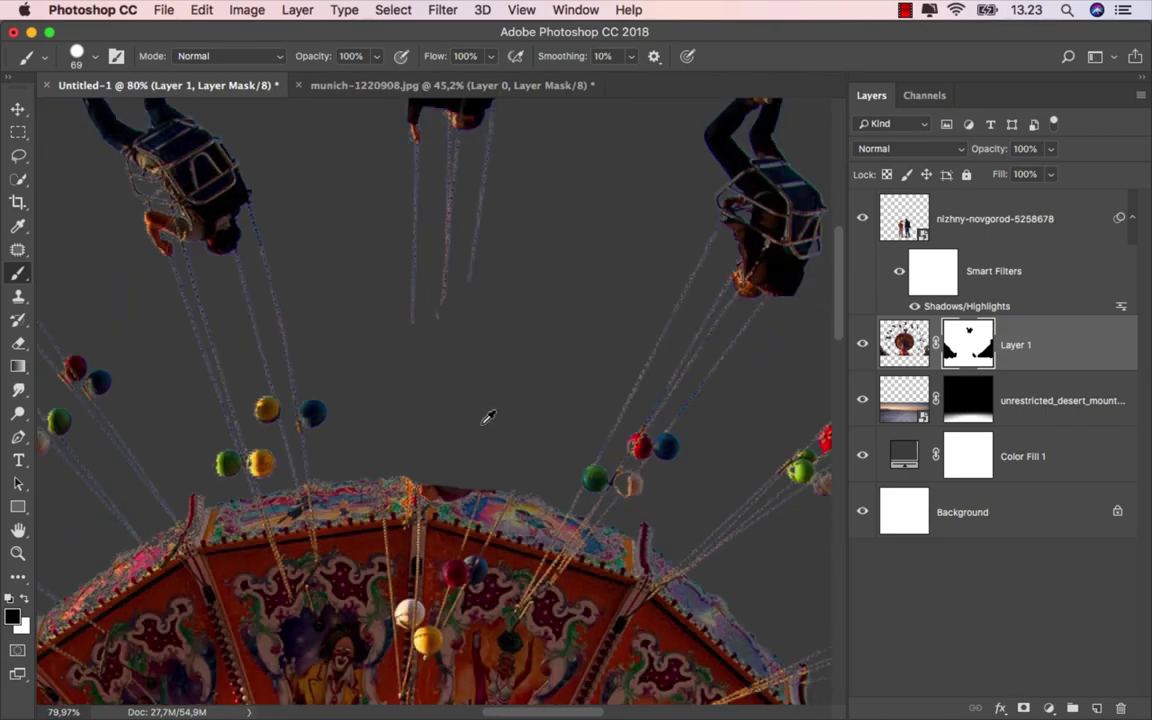
pyautogui.scroll(-1, 489, 417)
pyautogui.scroll(-1, 489, 417)
pyautogui.rightClick(969, 350)
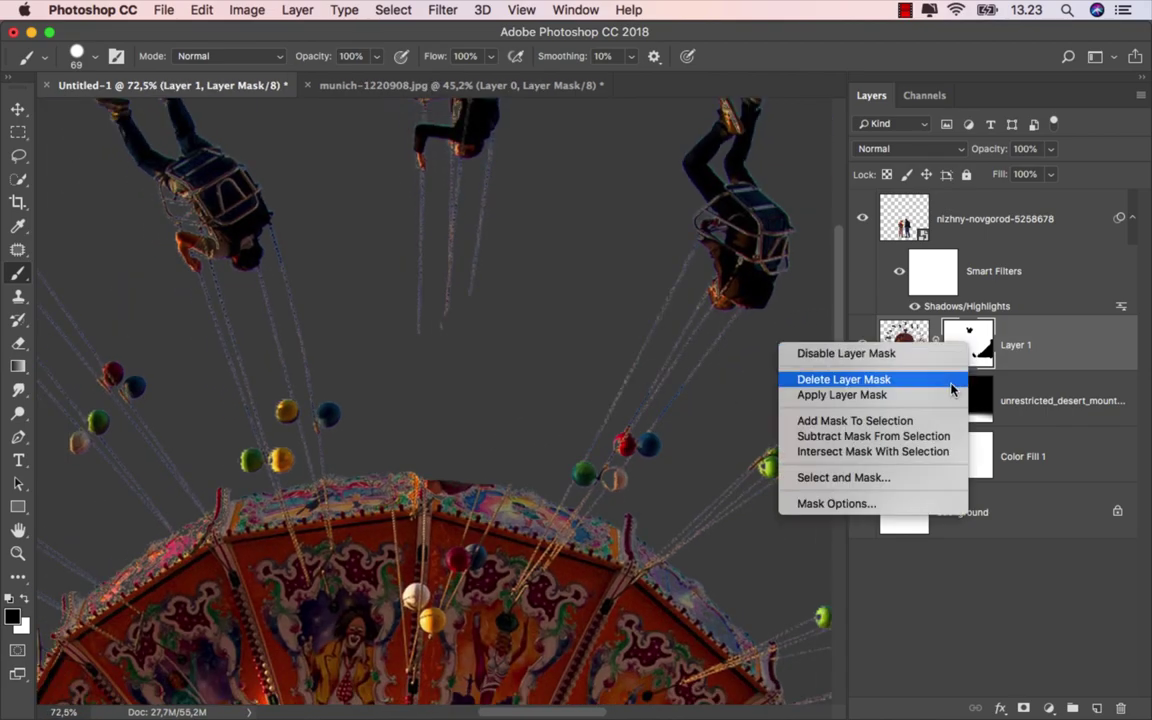
pyautogui.click(954, 396)
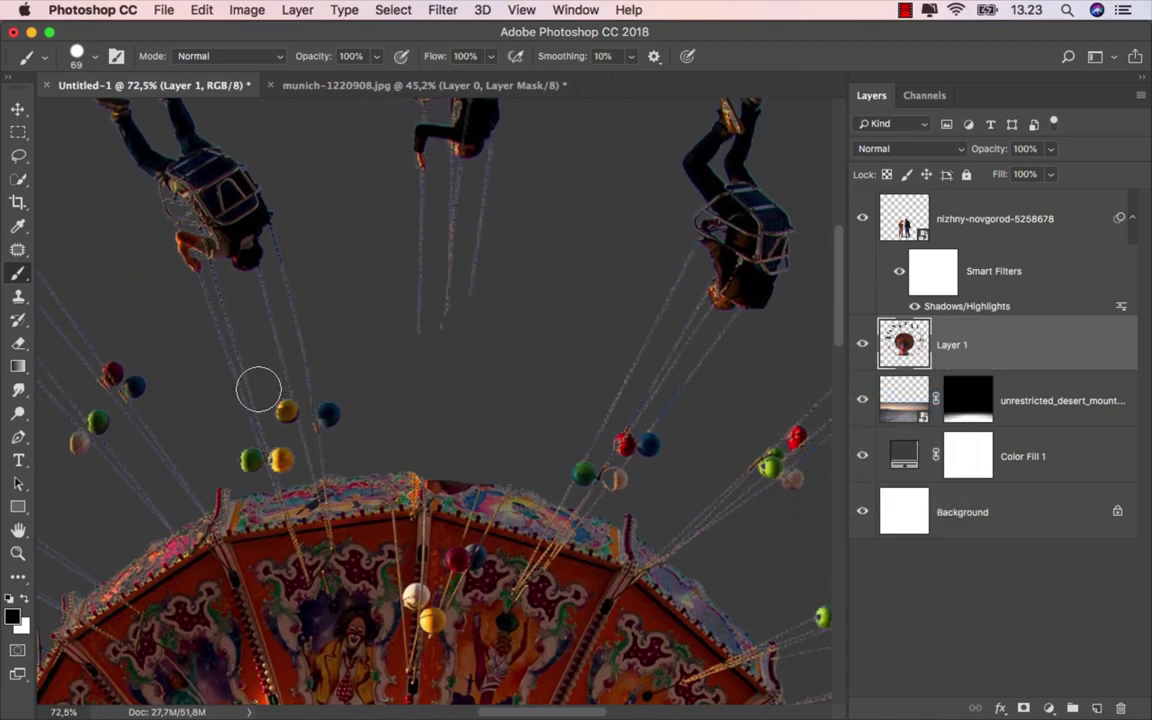
# Clone Stamp a sampled cable section to extend the central cables down to the carousel roof
pyautogui.moveTo(21, 300); pyautogui.dragTo(61, 302)
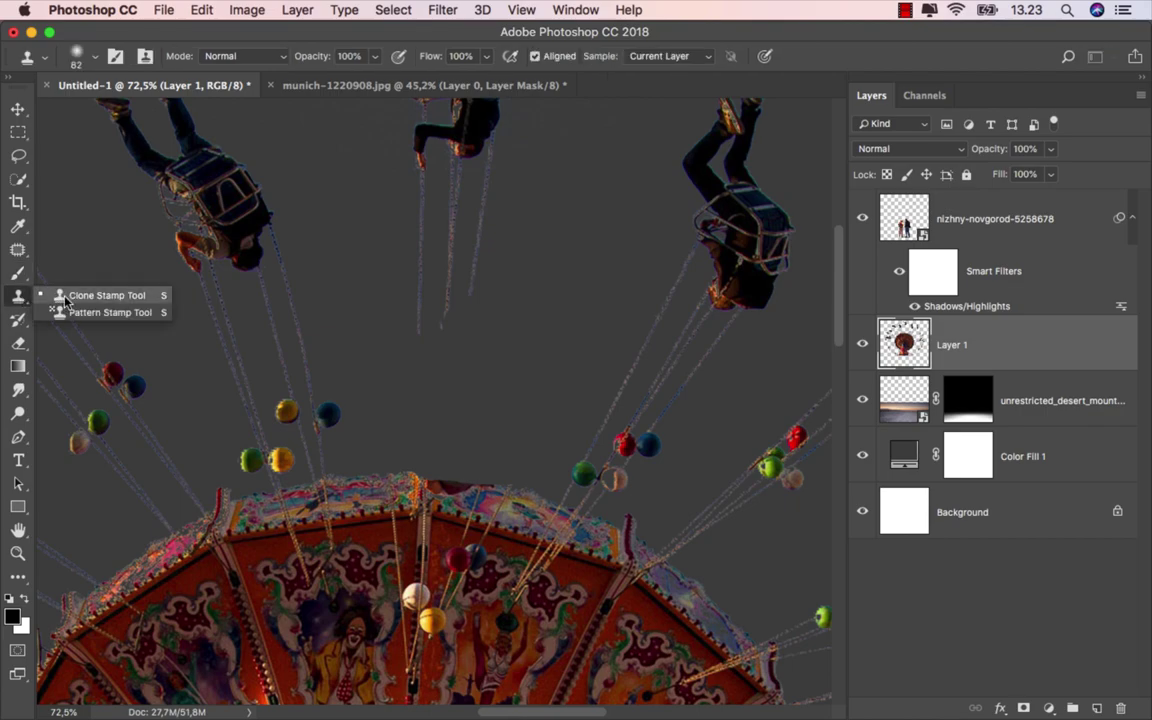
pyautogui.scroll(2, 486, 345)
pyautogui.scroll(2, 470, 337)
pyautogui.scroll(1, 480, 231)
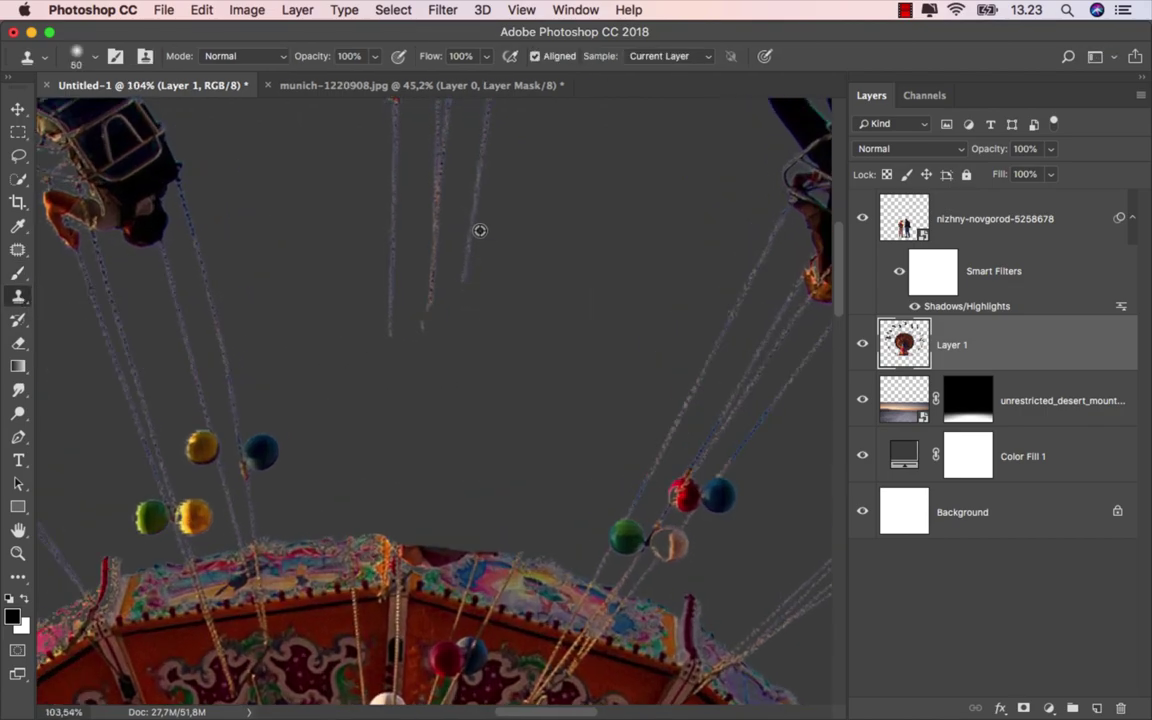
pyautogui.scroll(1, 478, 230)
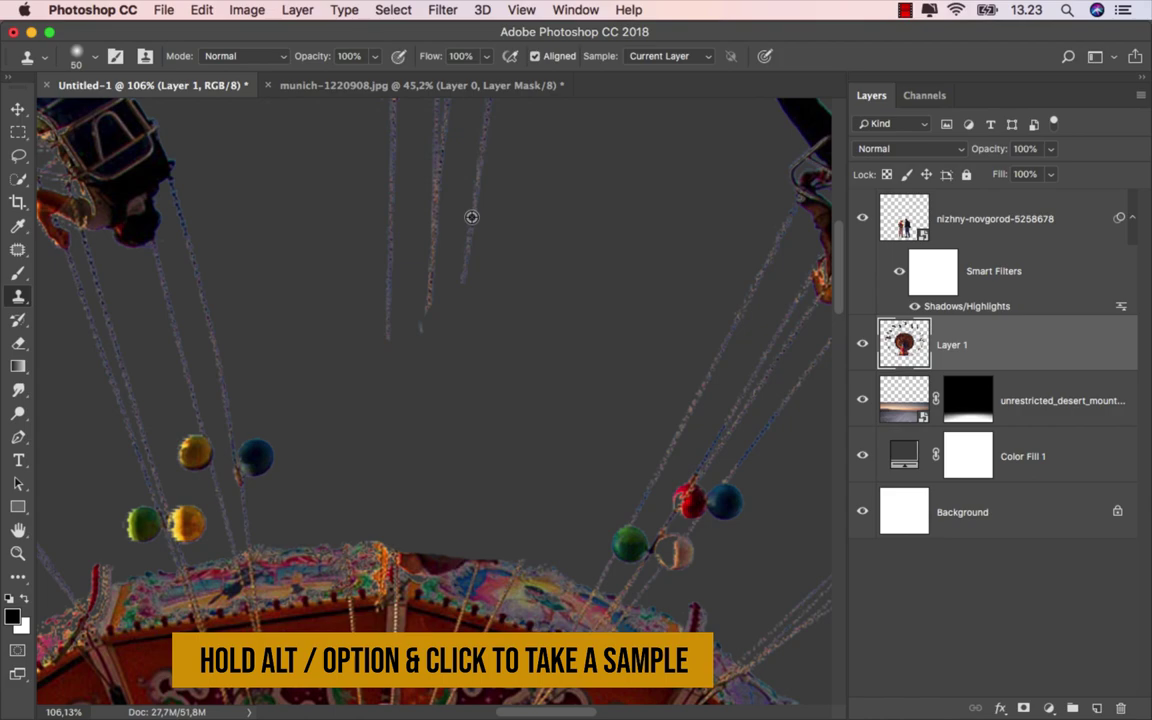
pyautogui.keyDown('alt'); pyautogui.click(471, 217); pyautogui.keyUp('alt')
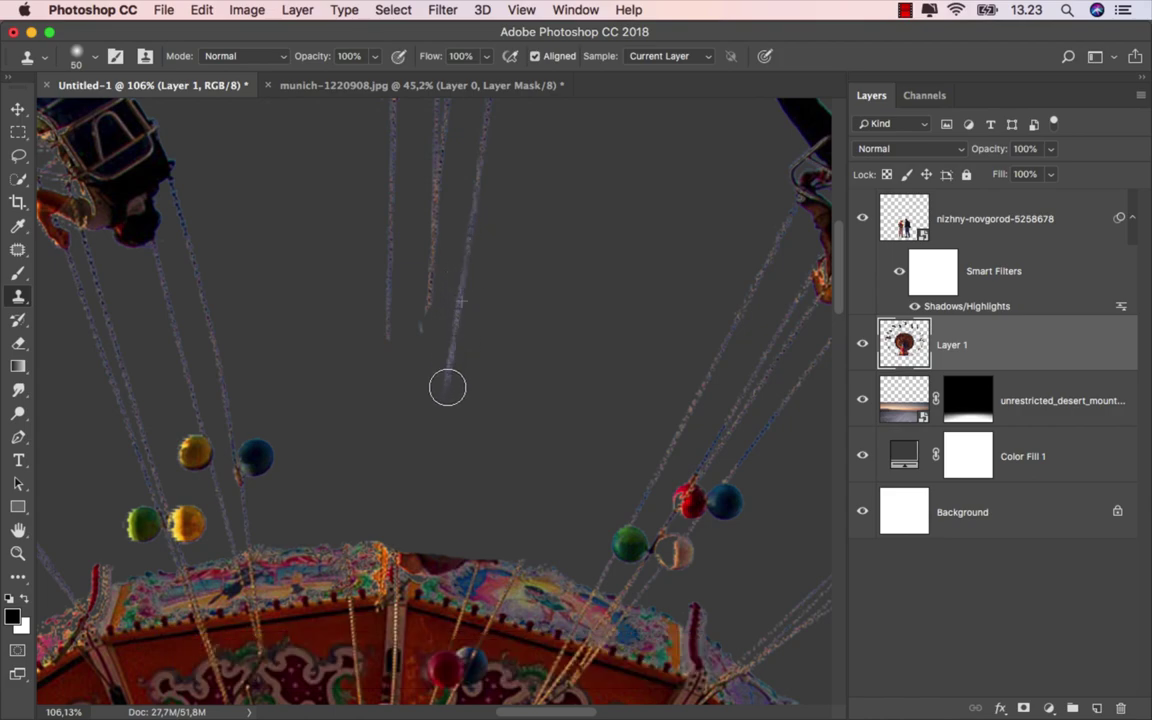
pyautogui.moveTo(434, 456); pyautogui.dragTo(420, 535)
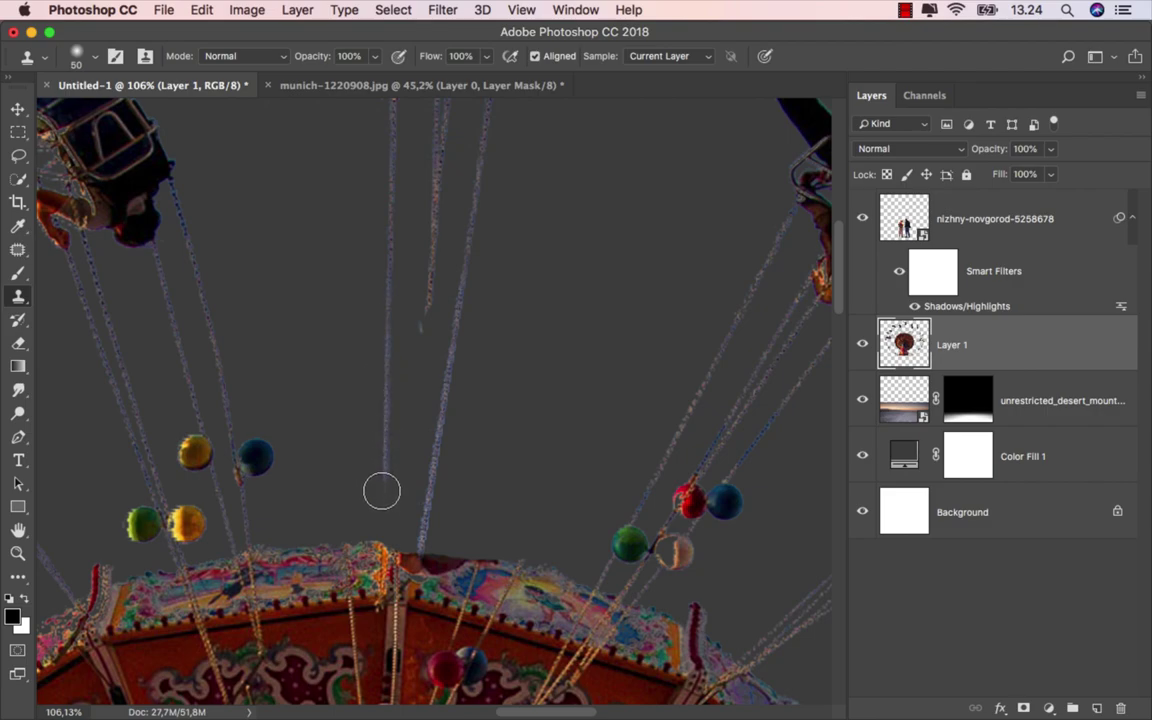
pyautogui.moveTo(382, 490); pyautogui.dragTo(384, 528)
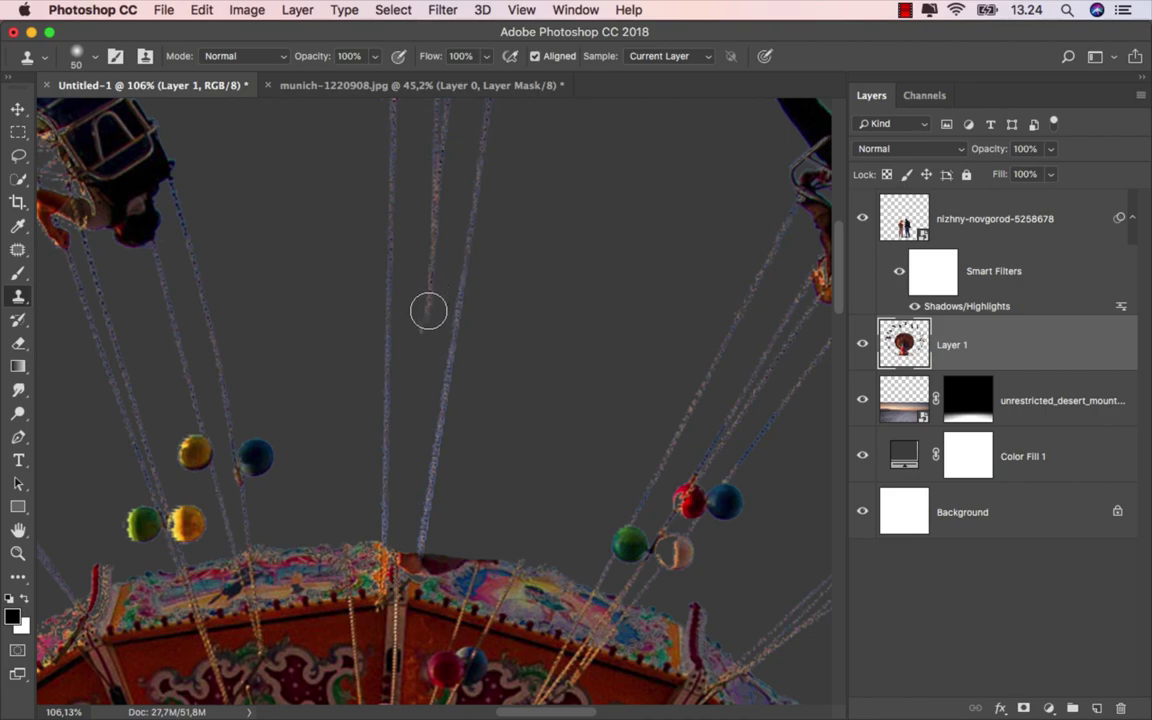
# Shrink the clone brush and use the Eraser Tool to tidy stray bits around the cables
pyautogui.moveTo(416, 410); pyautogui.dragTo(406, 420)
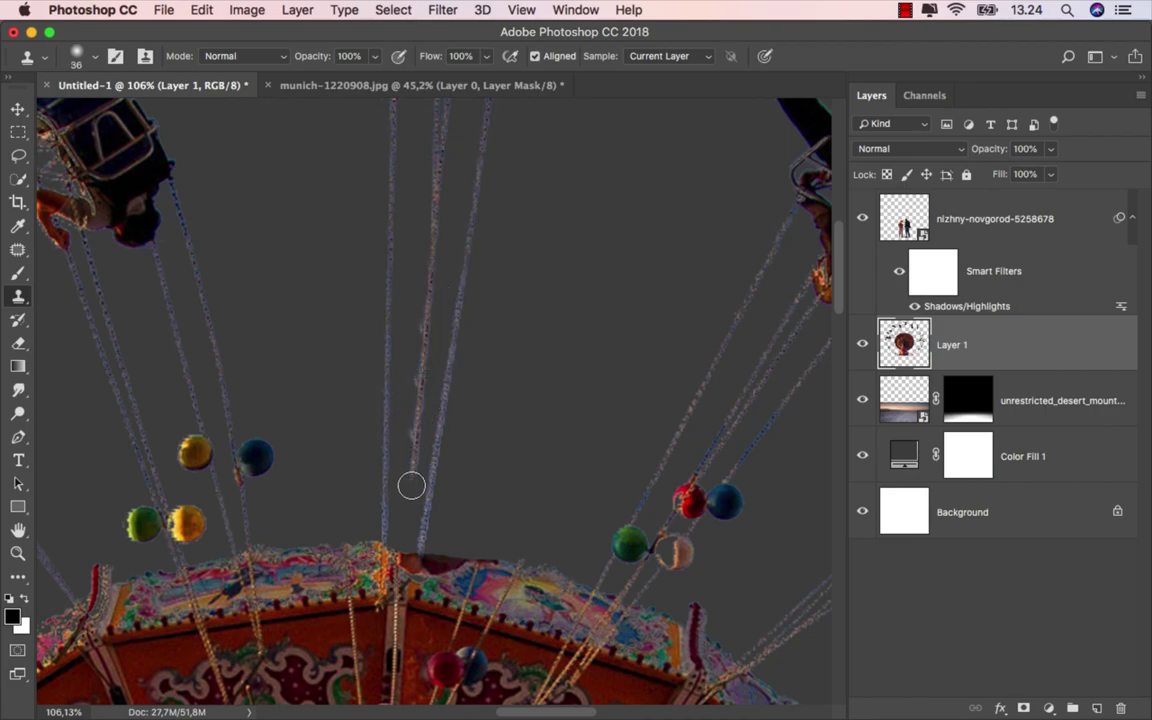
pyautogui.scroll(3, 437, 470)
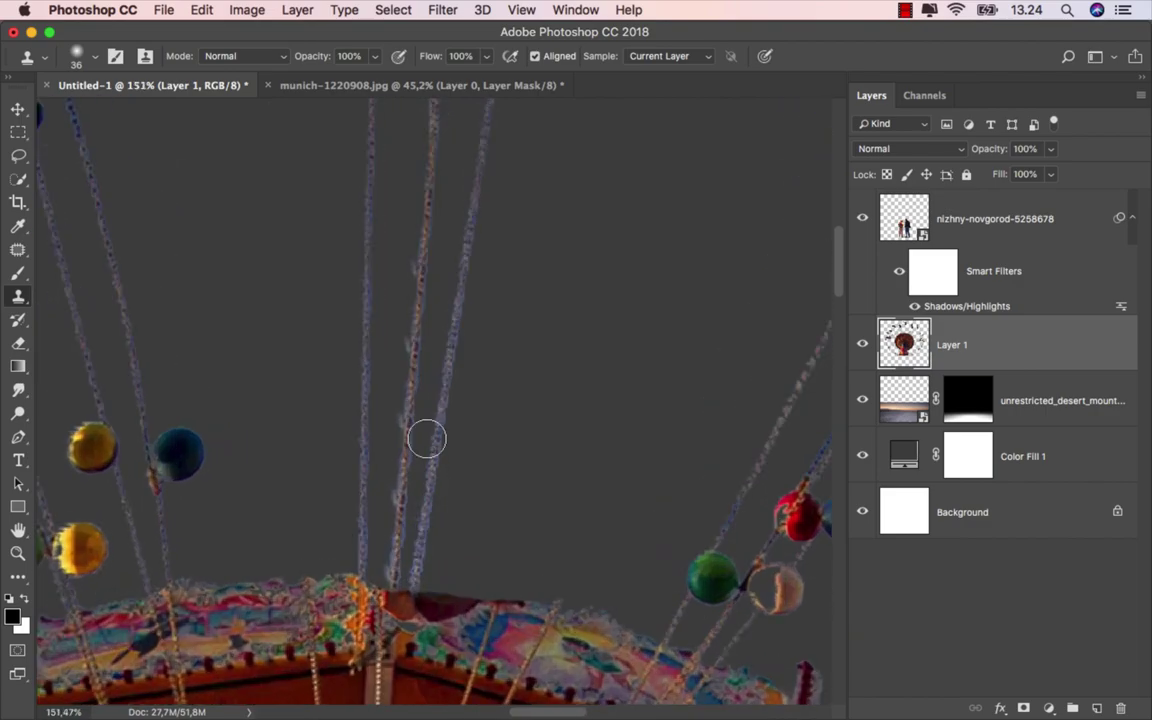
pyautogui.click(19, 347)
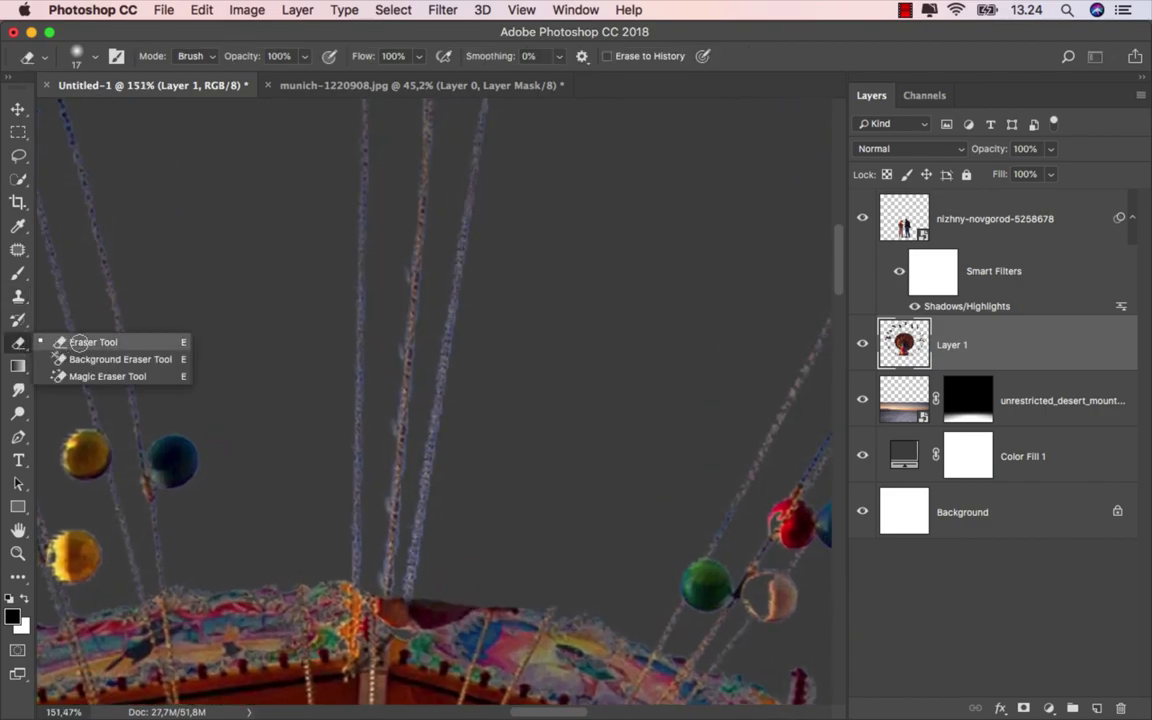
pyautogui.click(70, 311)
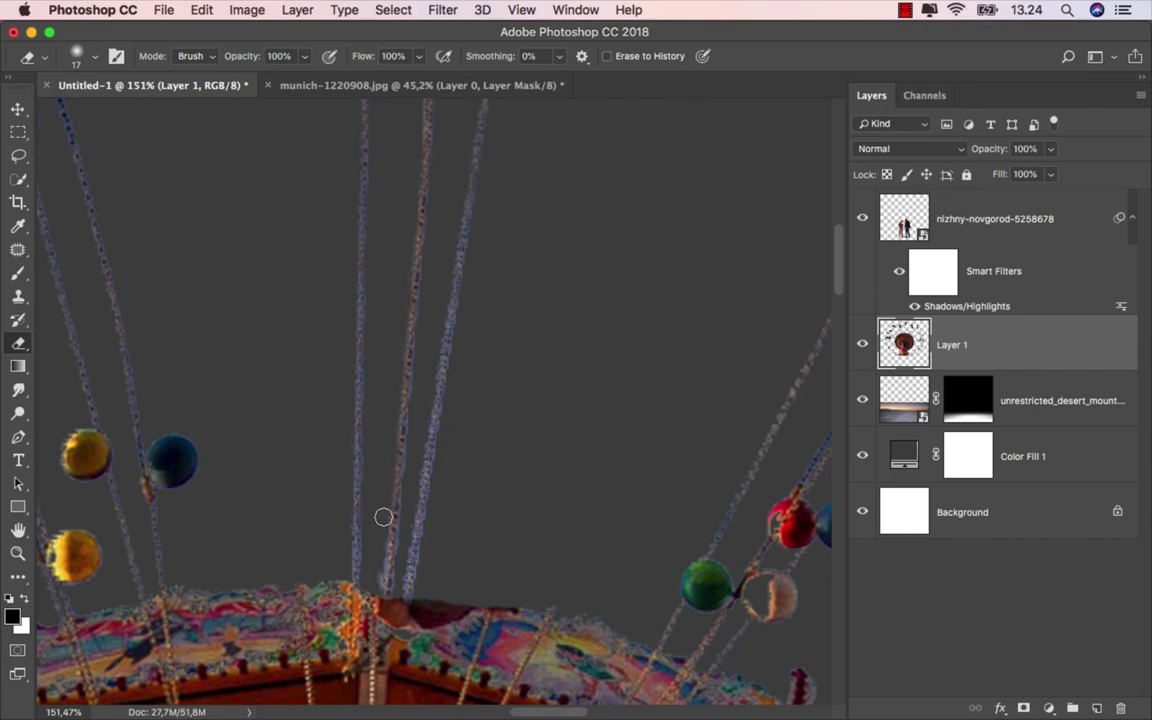
pyautogui.scroll(-1, 409, 442)
pyautogui.scroll(-1, 411, 419)
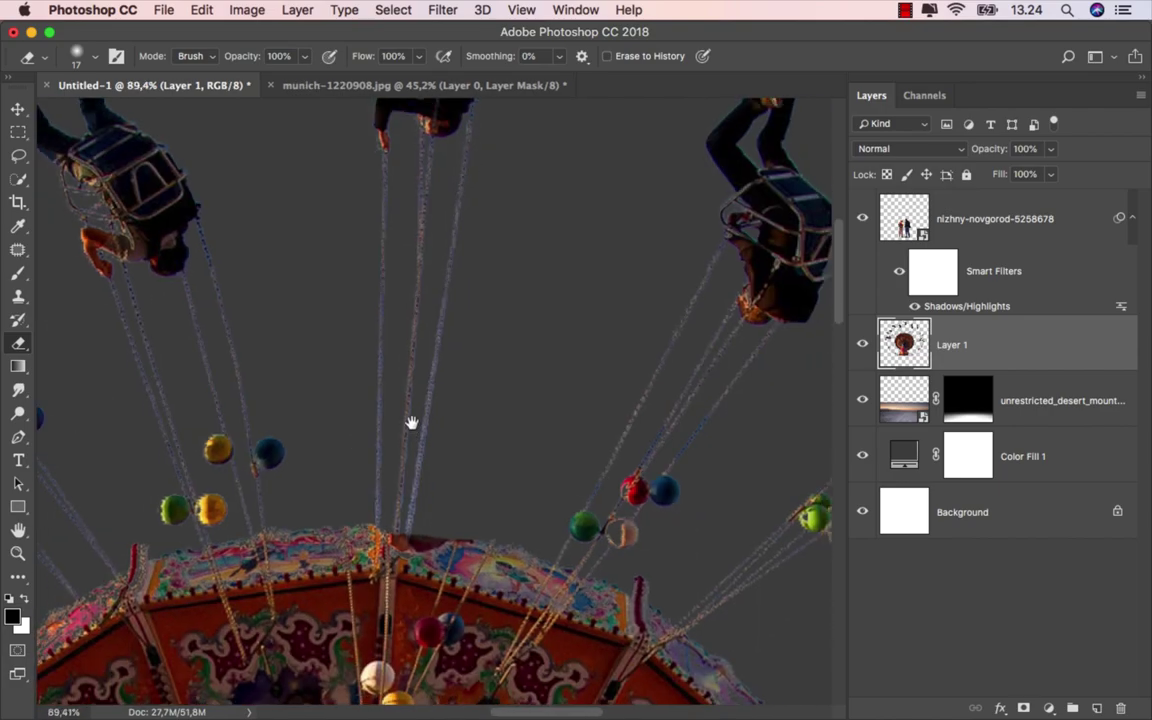
pyautogui.scroll(-2, 419, 368)
pyautogui.scroll(-1, 411, 376)
pyautogui.scroll(1, 411, 376)
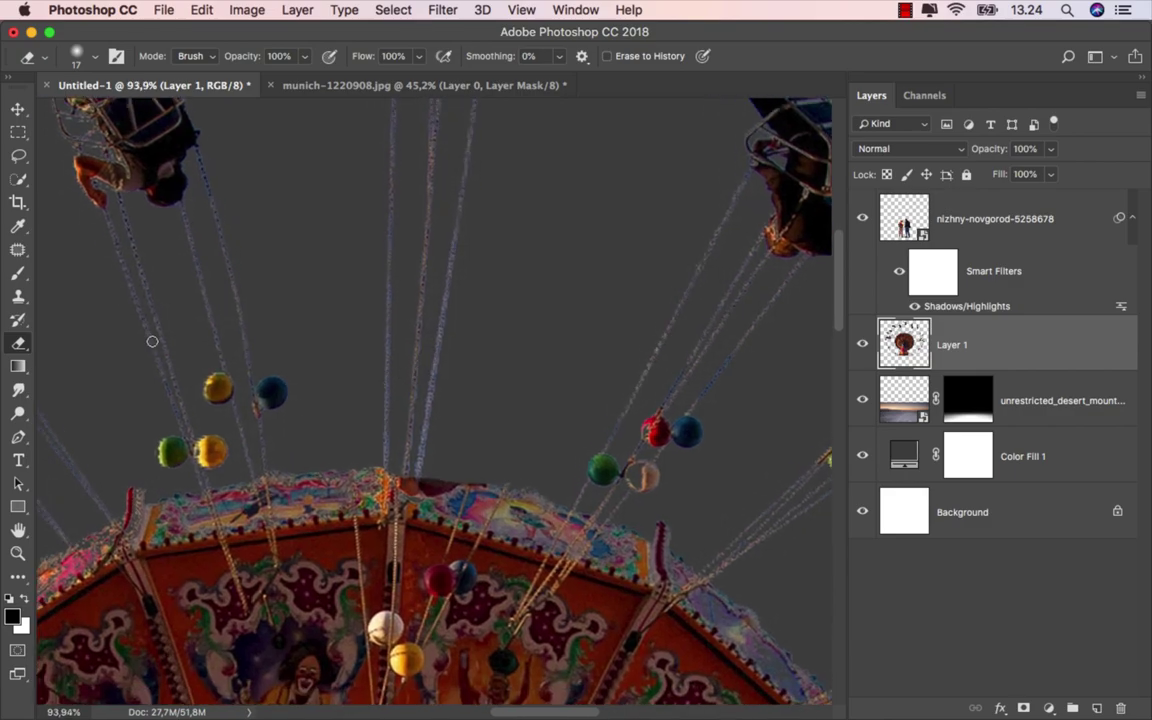
# Sample clean carousel trim and clone over the dark red patch on the roof edge
pyautogui.click(20, 300)
pyautogui.scroll(1, 395, 480)
pyautogui.scroll(3, 395, 480)
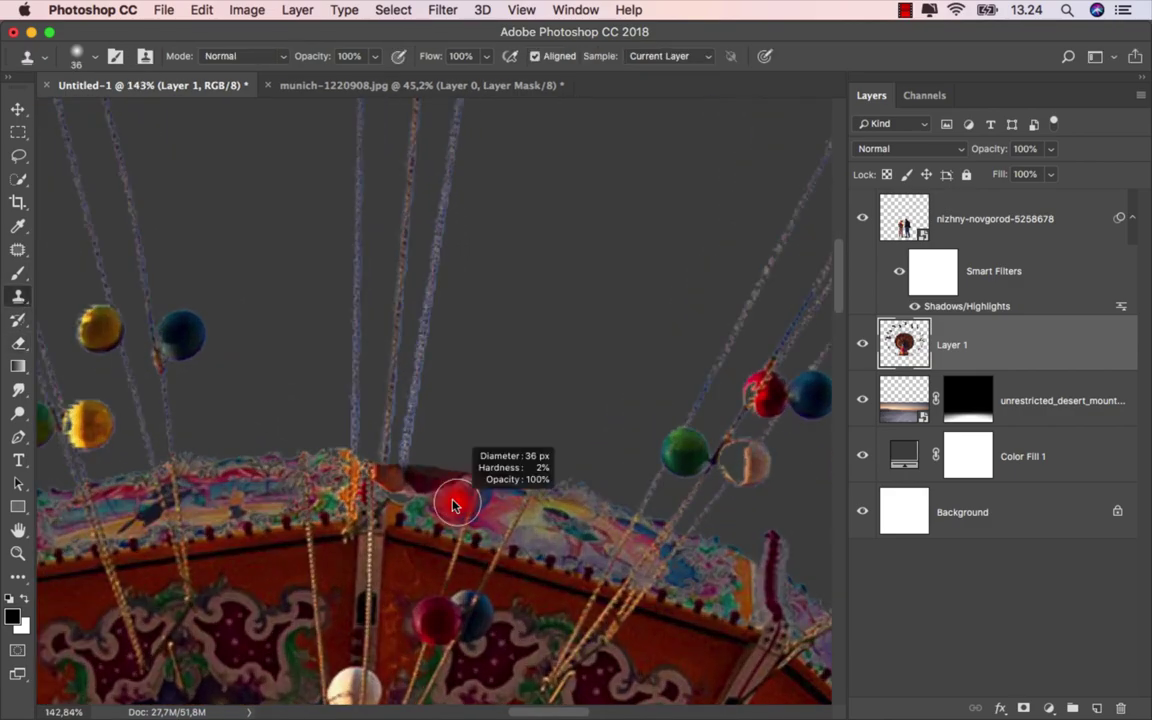
pyautogui.scroll(2, 392, 504)
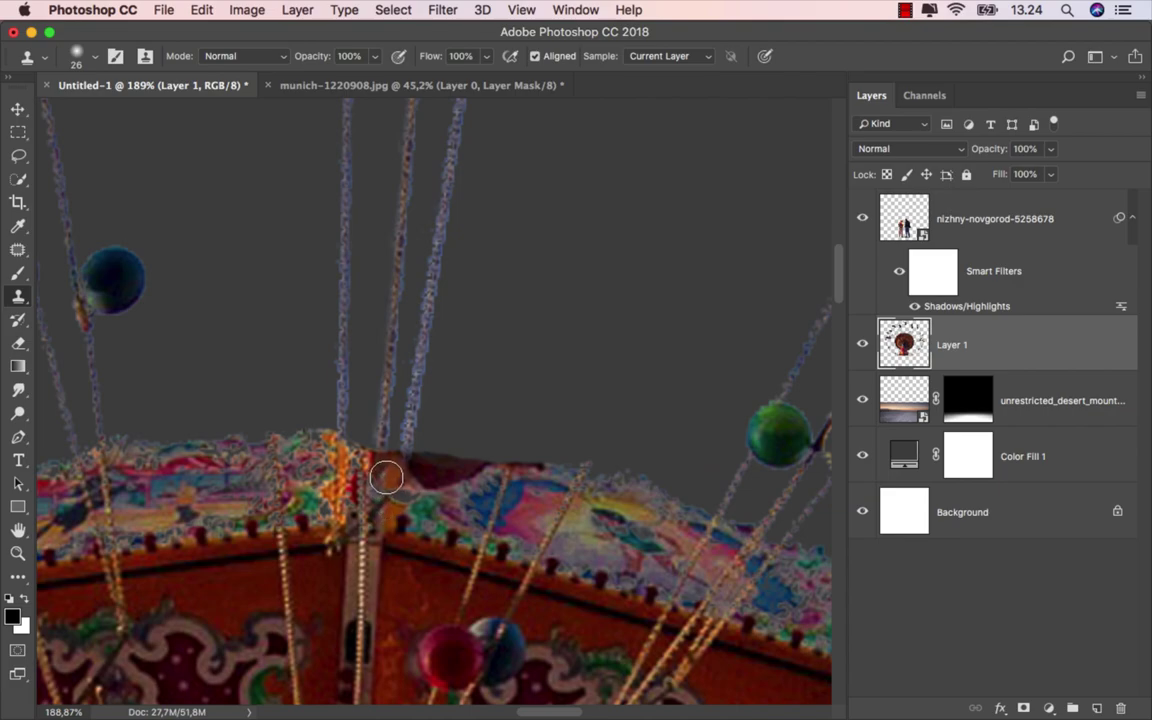
pyautogui.click(385, 471)
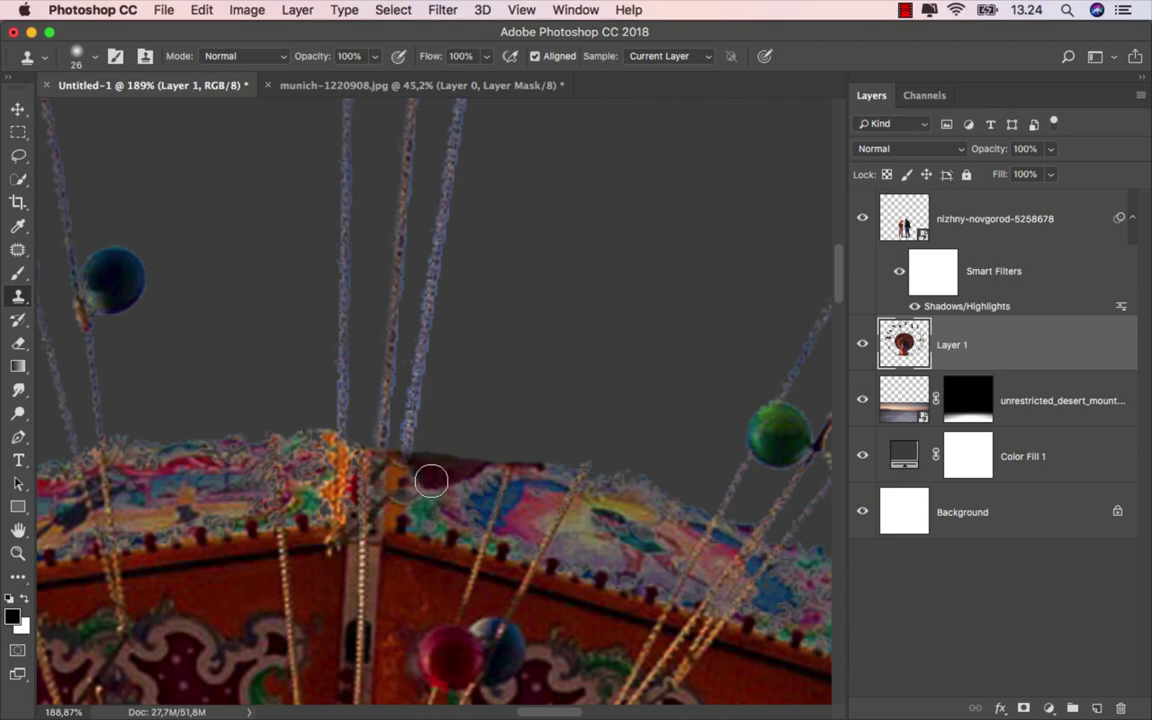
pyautogui.moveTo(431, 481); pyautogui.dragTo(429, 474)
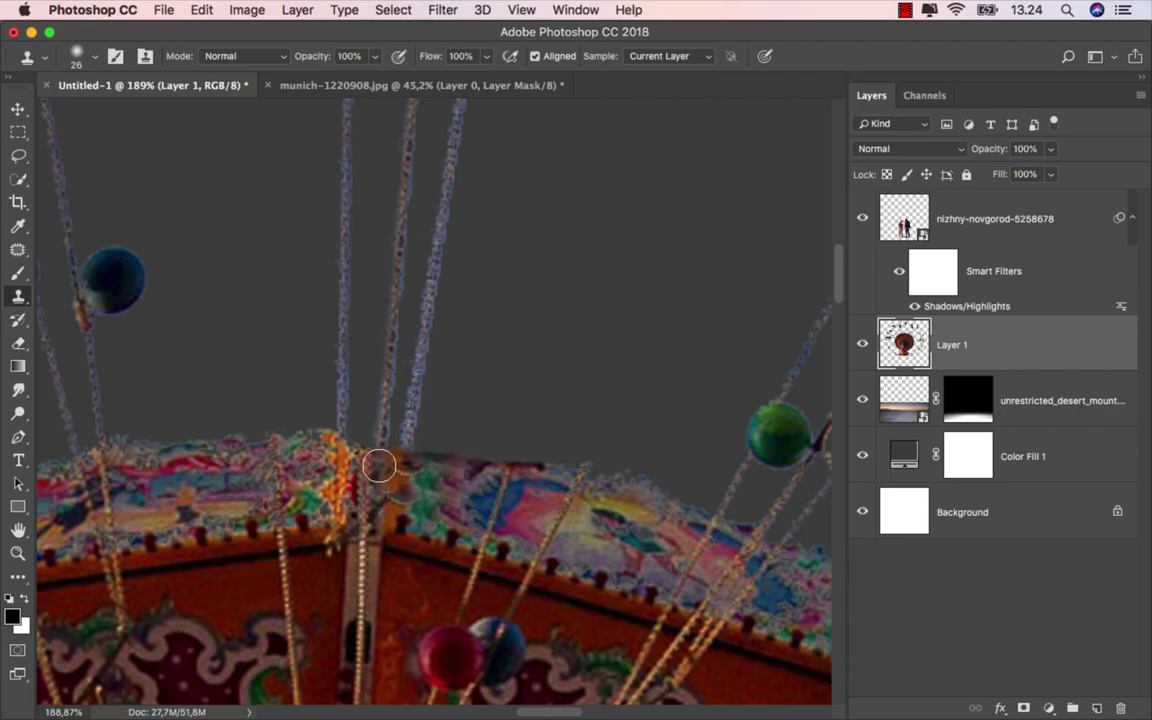
# Clone trim over the remaining dark patches along the carousel's top edge, working leftward
pyautogui.scroll(-3, 326, 436)
pyautogui.scroll(1, 399, 449)
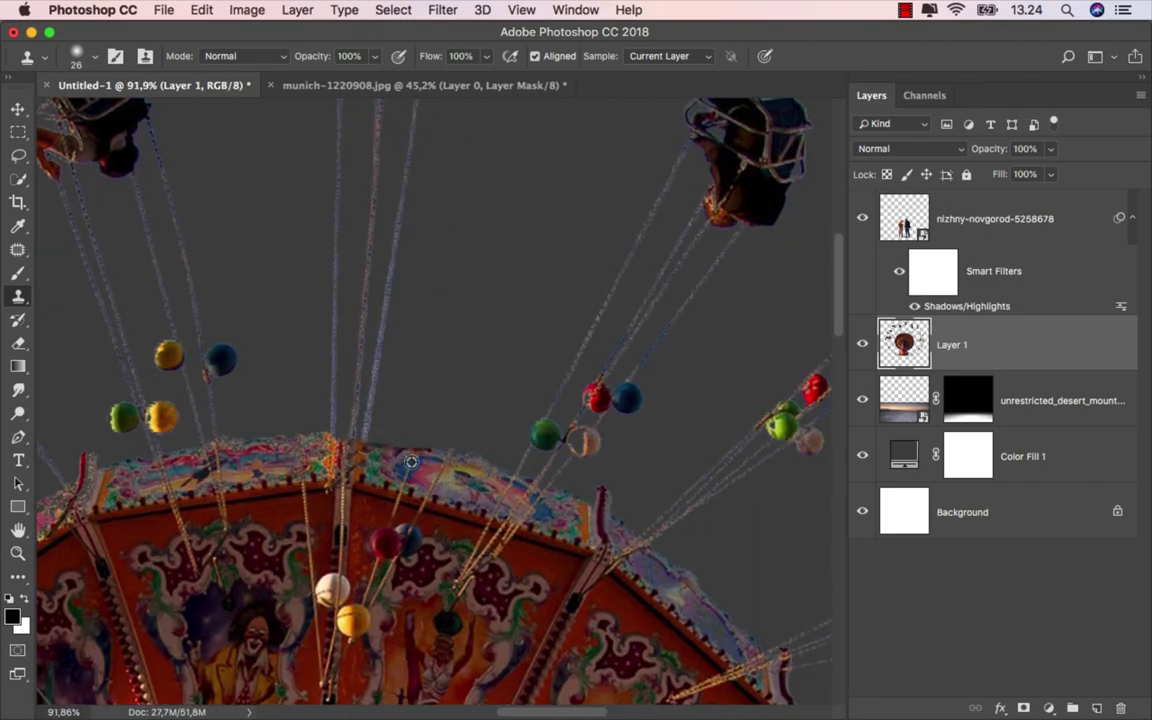
pyautogui.scroll(3, 420, 446)
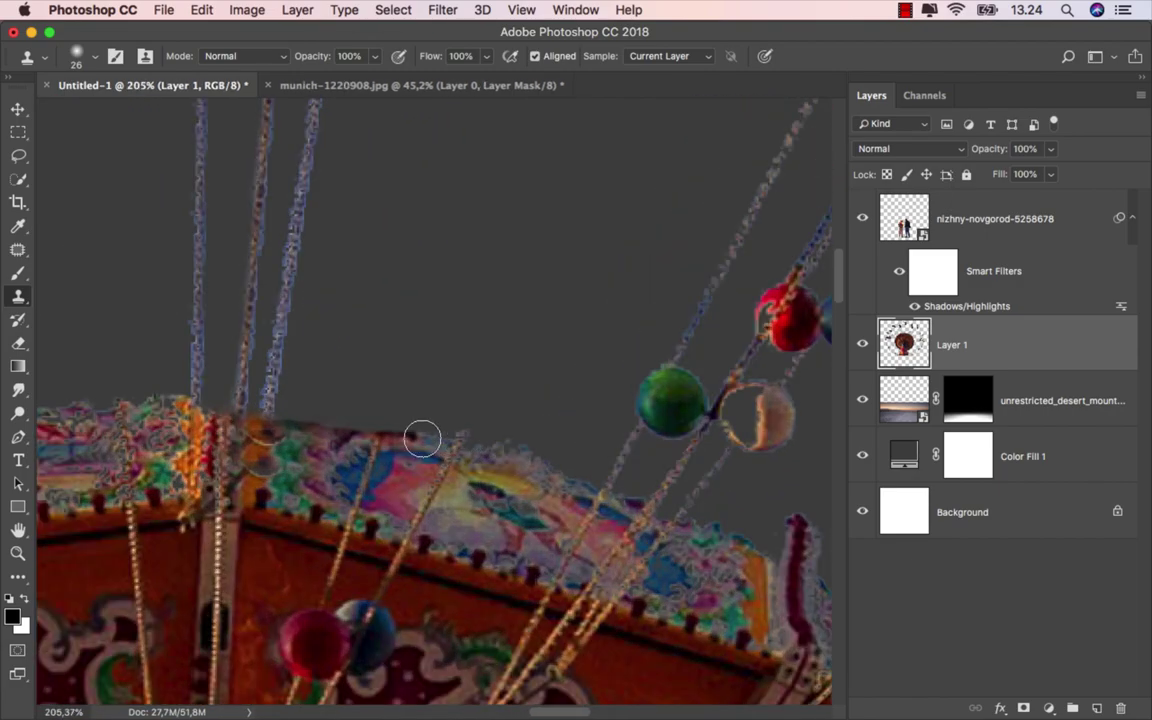
pyautogui.moveTo(408, 431); pyautogui.dragTo(268, 437)
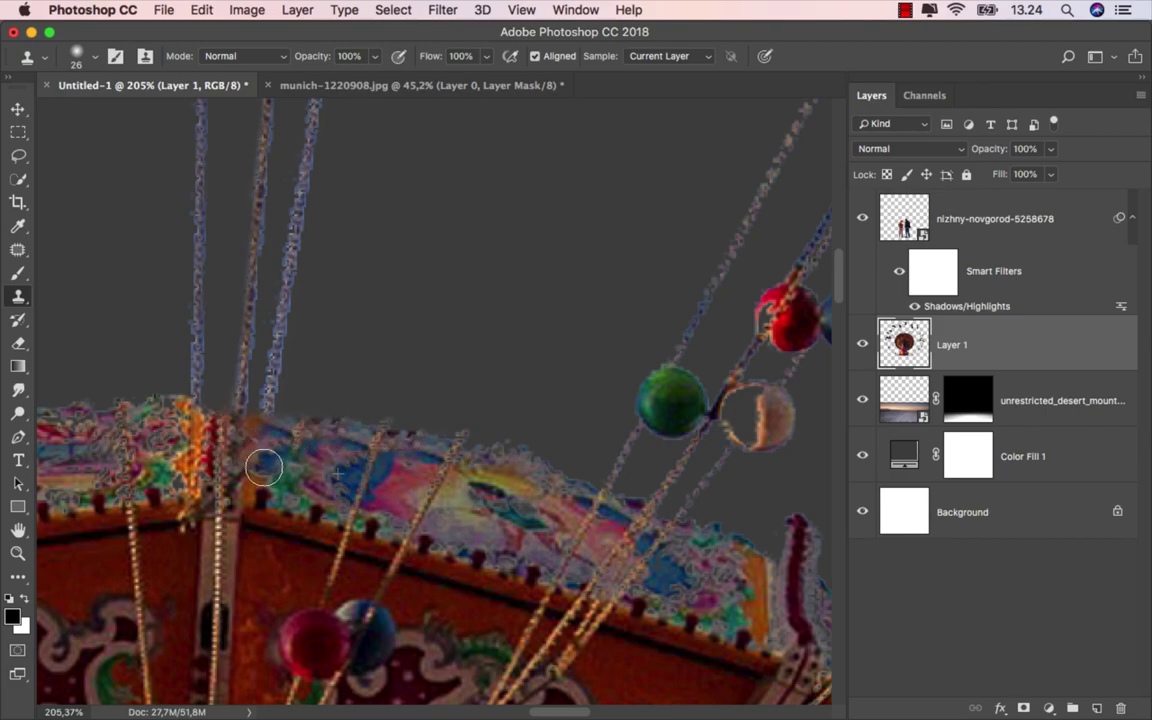
pyautogui.moveTo(215, 440); pyautogui.dragTo(386, 402)
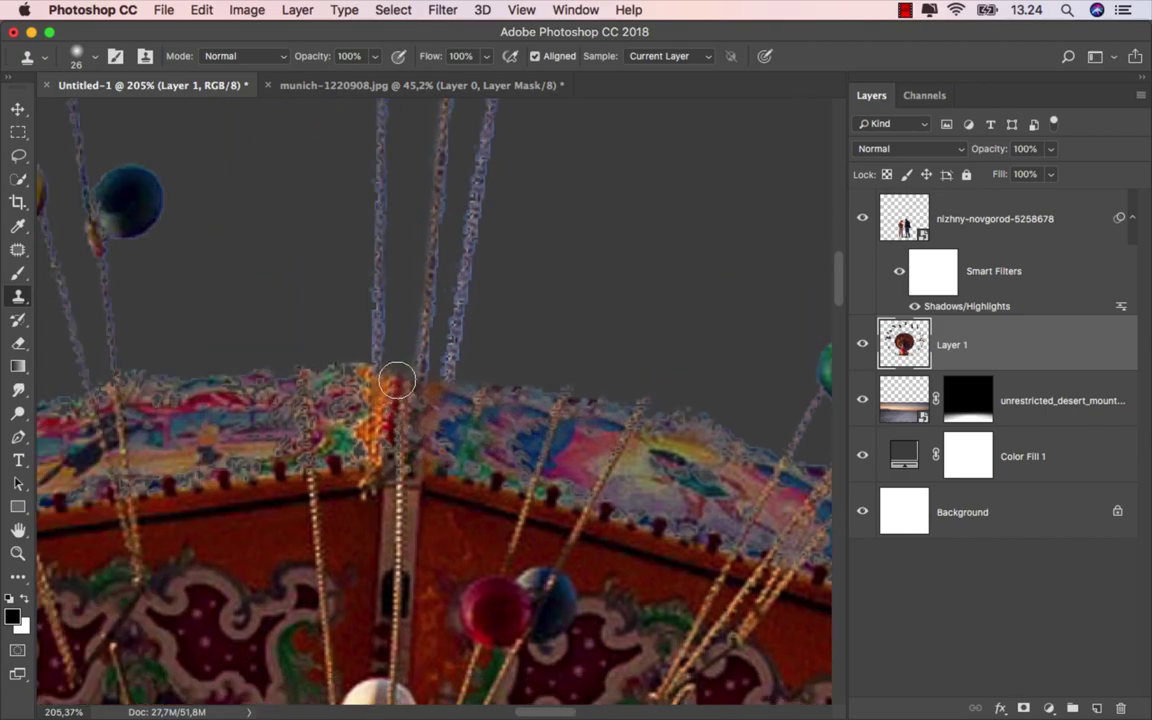
pyautogui.scroll(-1, 470, 405)
pyautogui.scroll(-2, 478, 412)
pyautogui.scroll(-2, 481, 416)
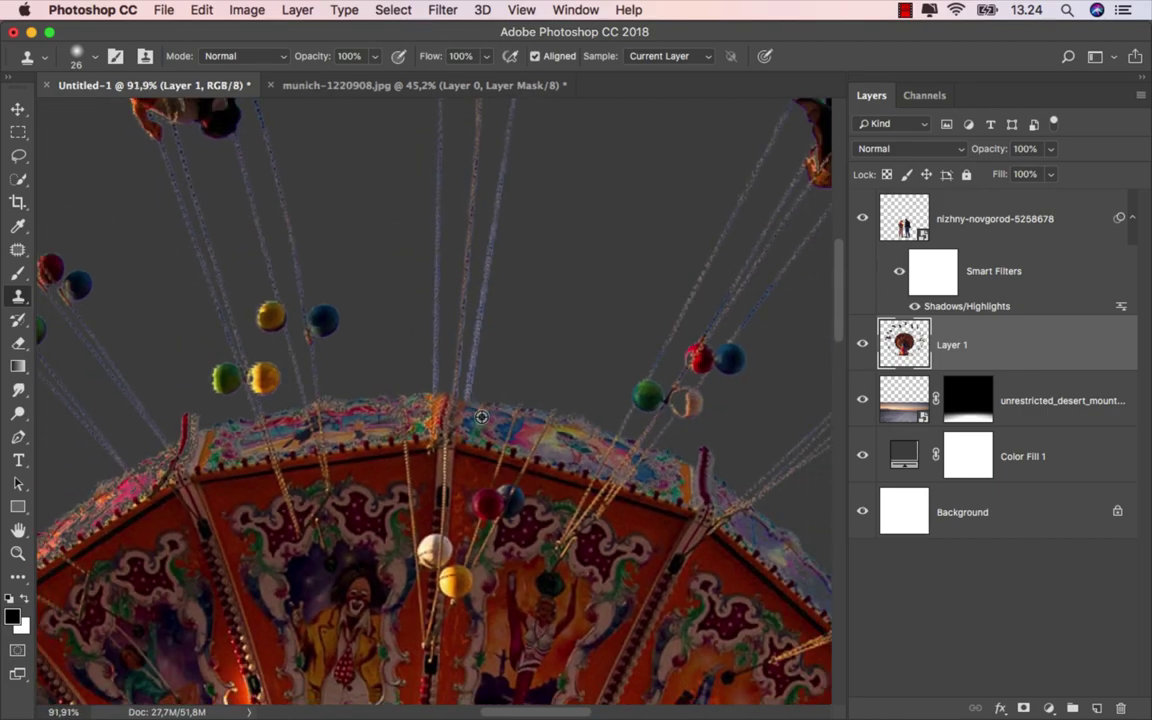
pyautogui.scroll(1, 507, 399)
pyautogui.scroll(1, 458, 432)
pyautogui.scroll(-1, 460, 431)
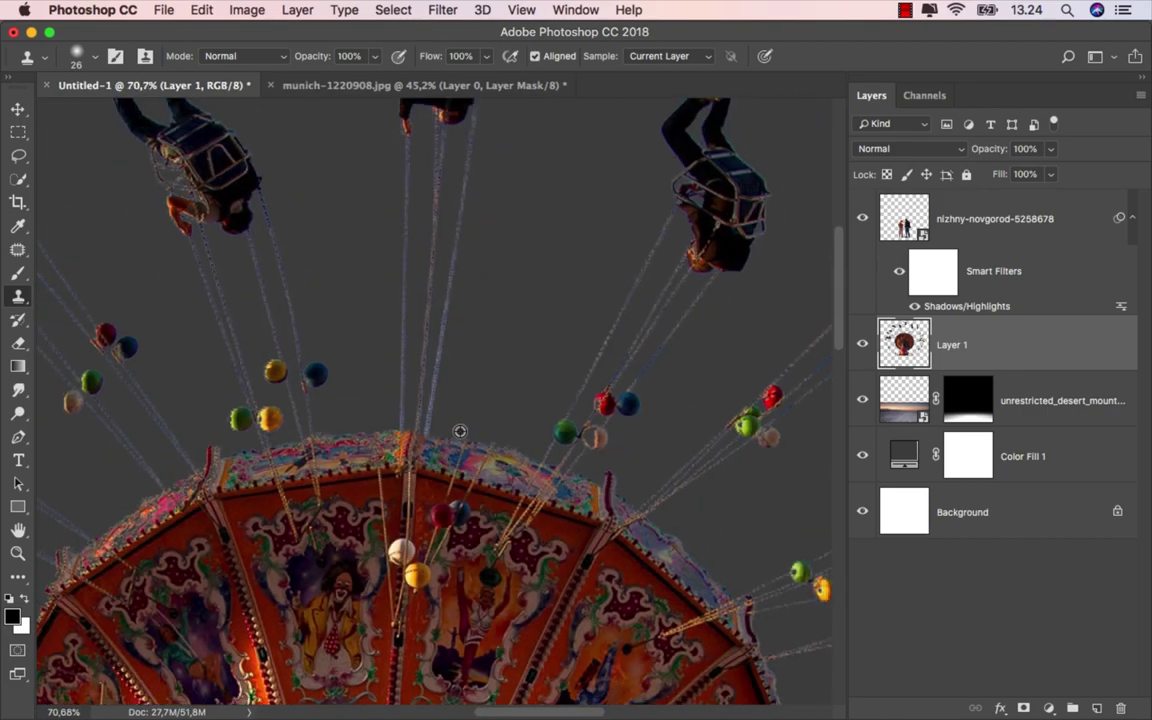
pyautogui.scroll(1, 486, 420)
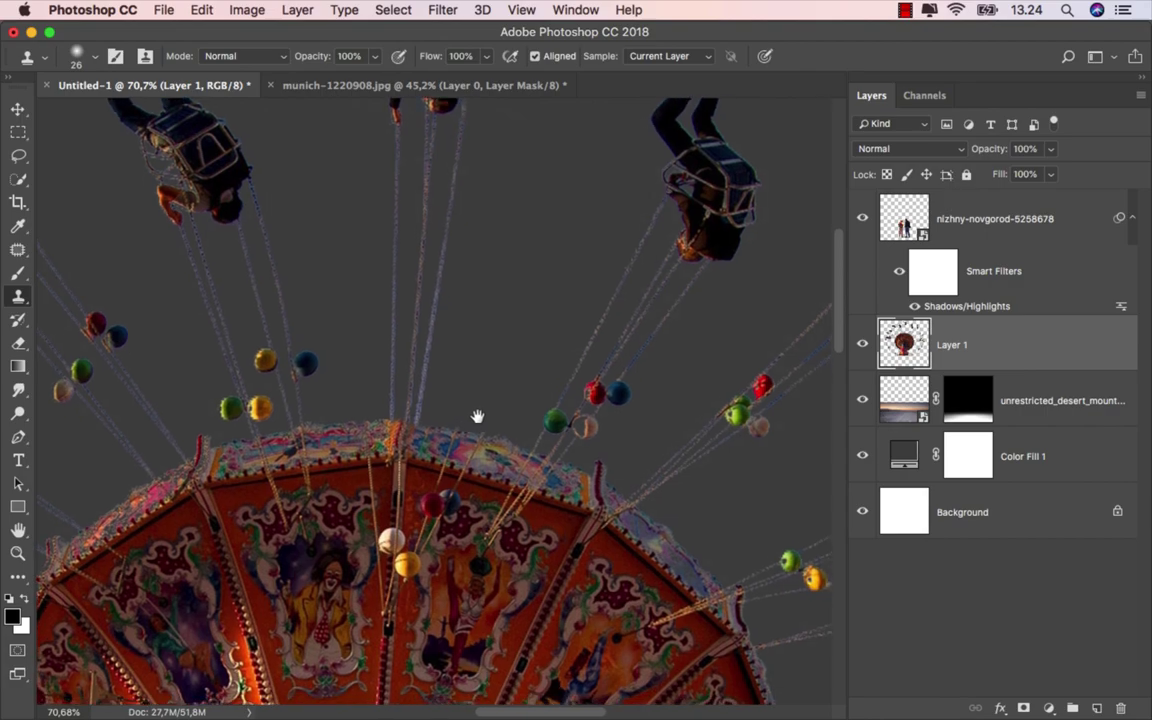
pyautogui.scroll(1, 404, 404)
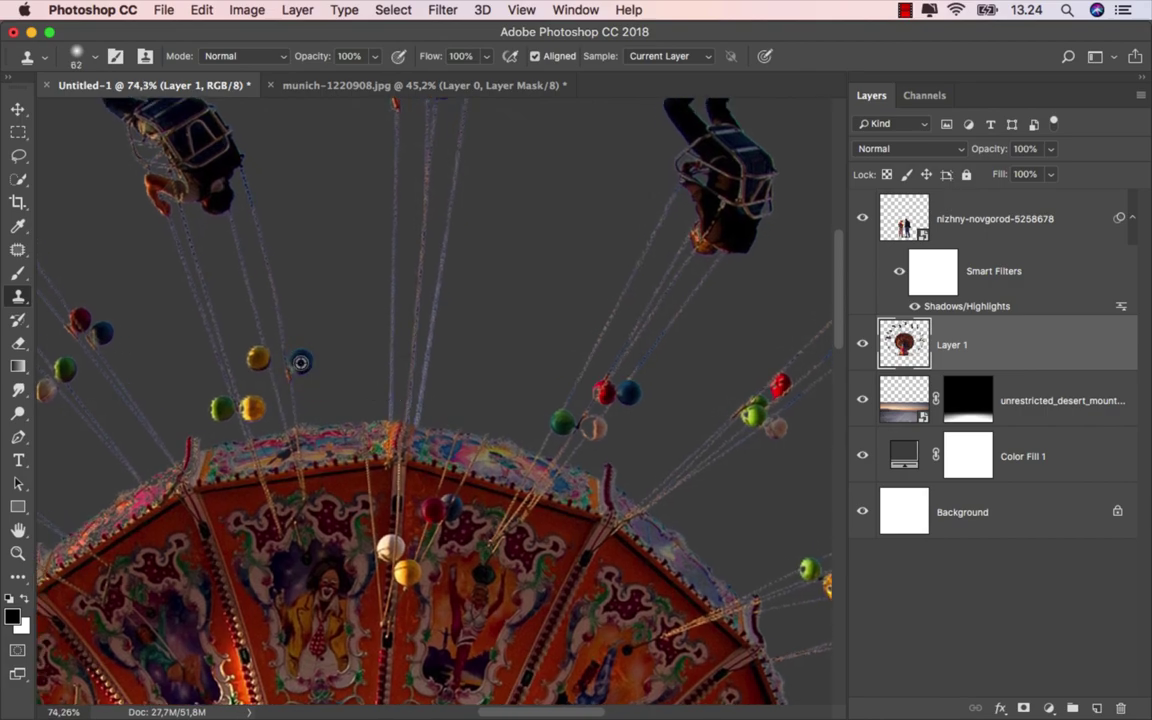
# Enlarge the Clone Stamp brush and stamp coloured balls onto the bare central cables
pyautogui.moveTo(442, 290); pyautogui.dragTo(440, 283)
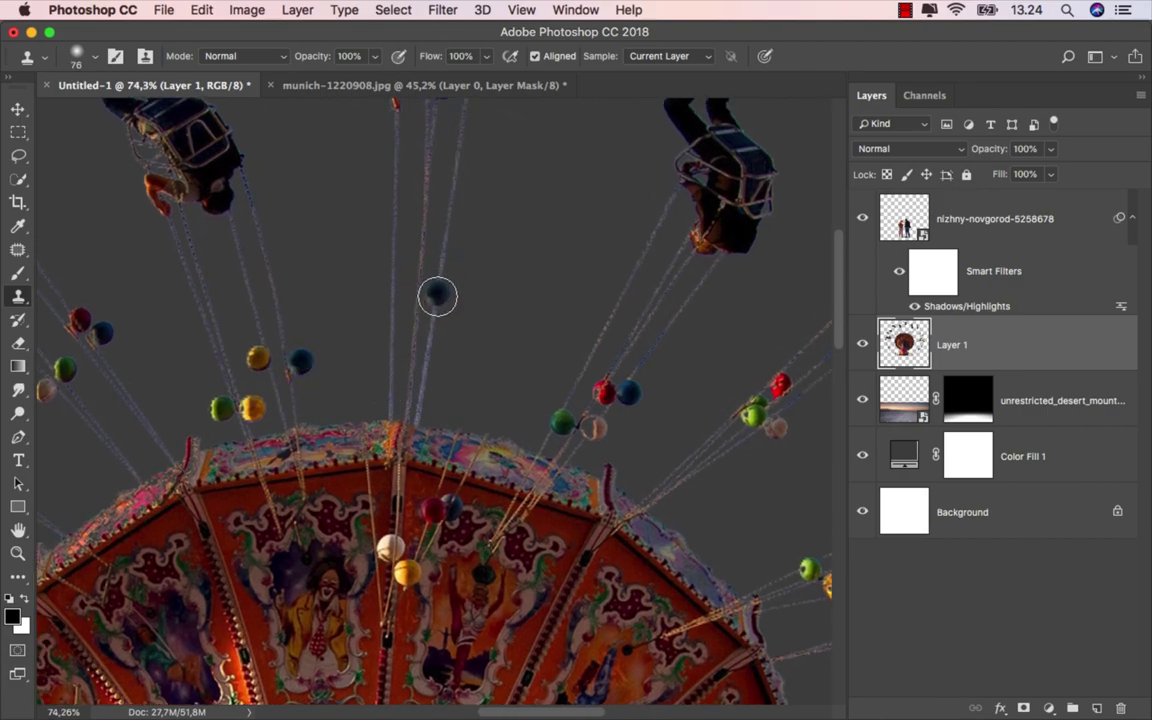
pyautogui.click(435, 316)
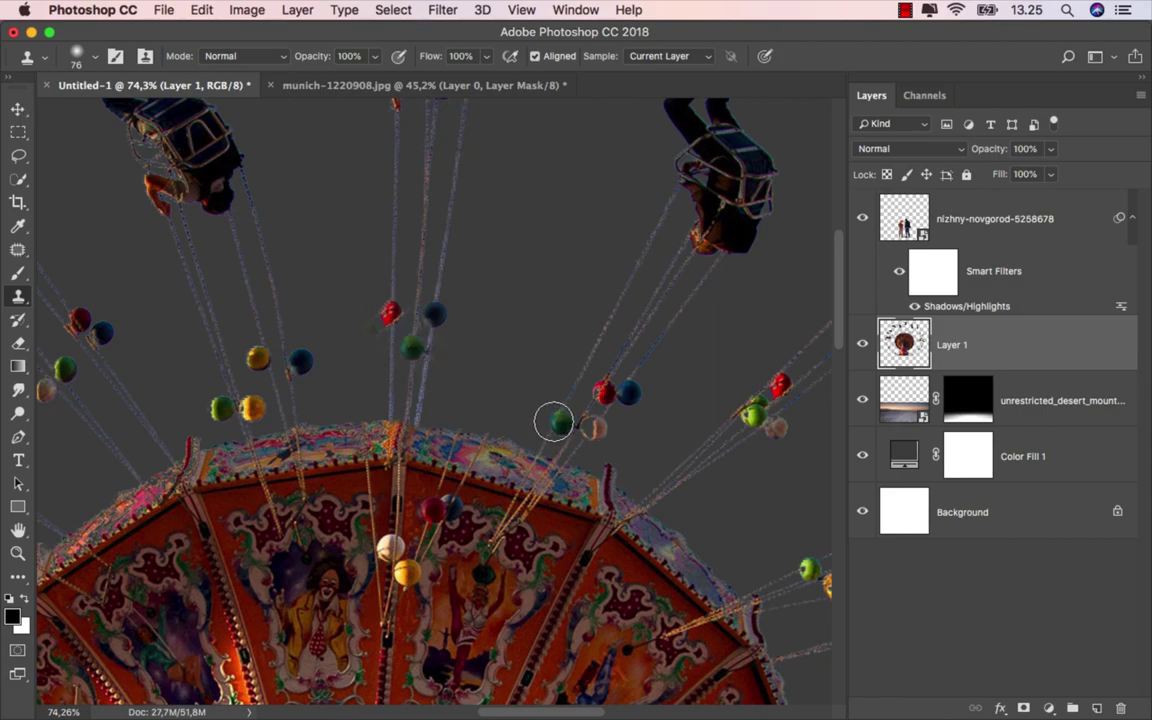
pyautogui.scroll(-1, 555, 421)
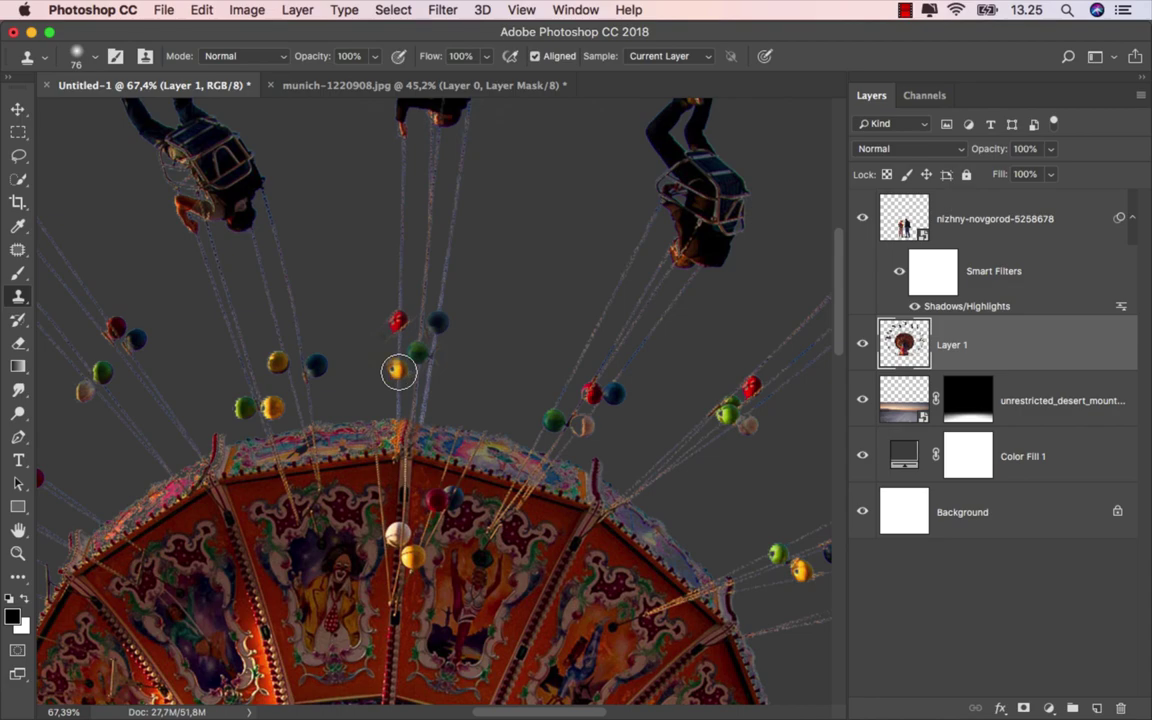
pyautogui.hotkey('ctrl', '0')
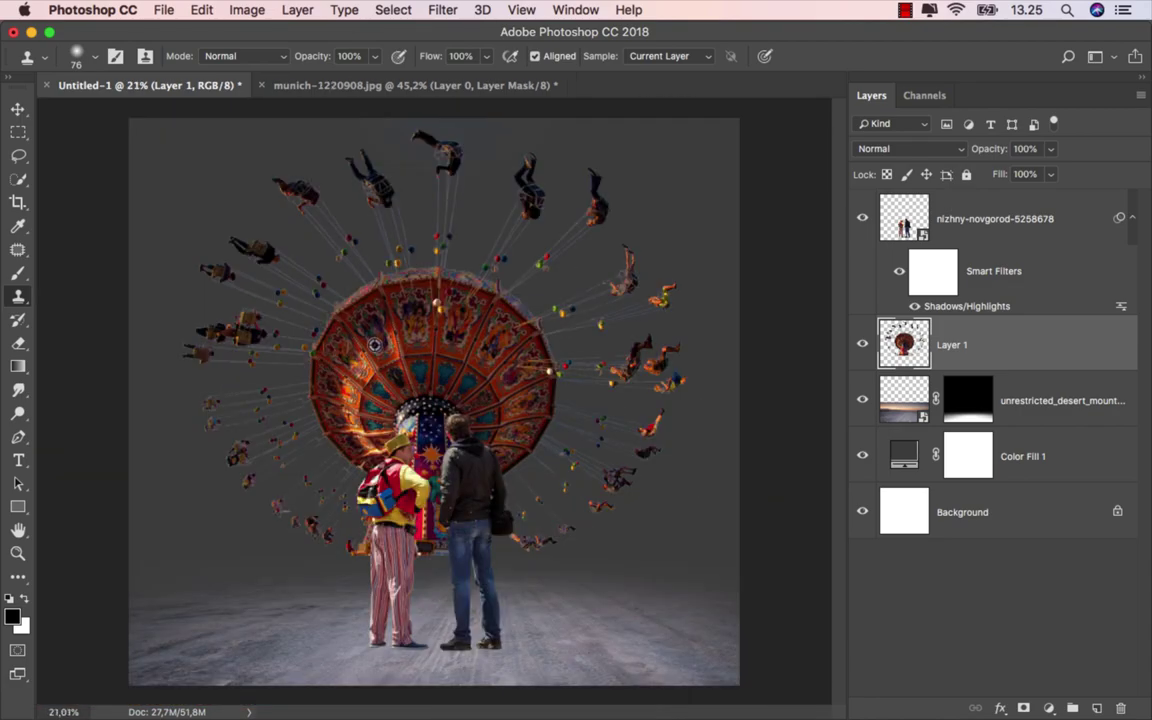
# Add a white mask to Layer 1 and drag an upward black-to-white gradient so the carousel fades into the ground
pyautogui.press('v')
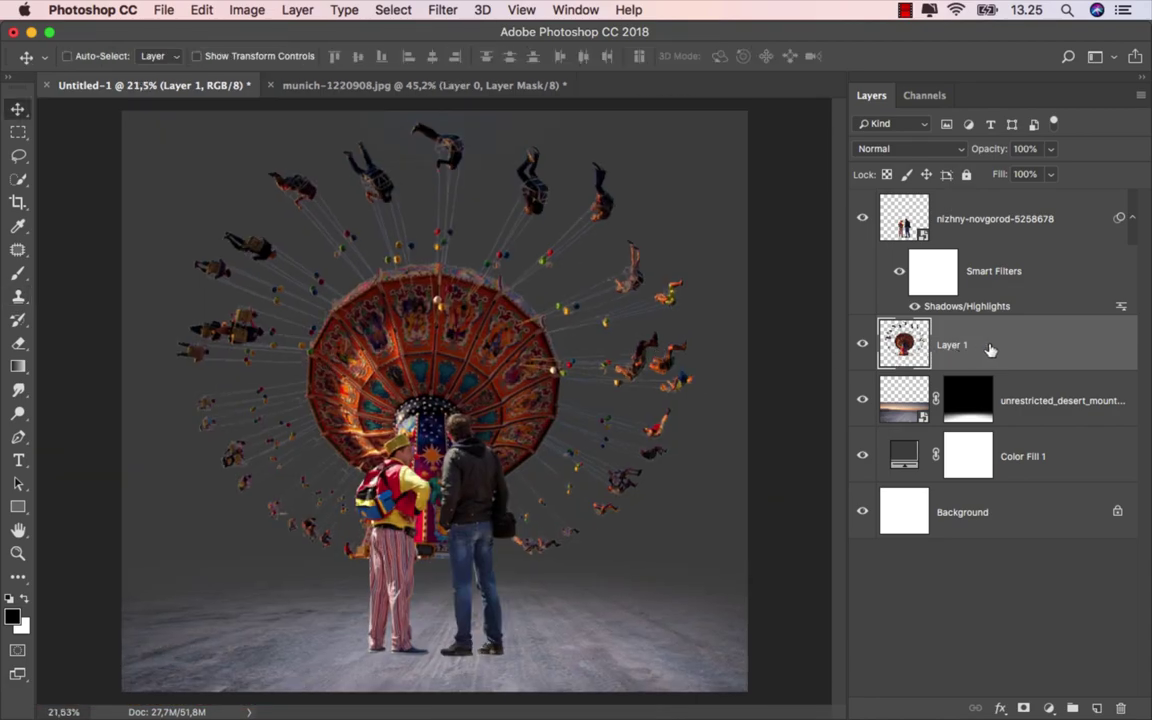
pyautogui.hotkey('ctrl', 'shift', 'm')
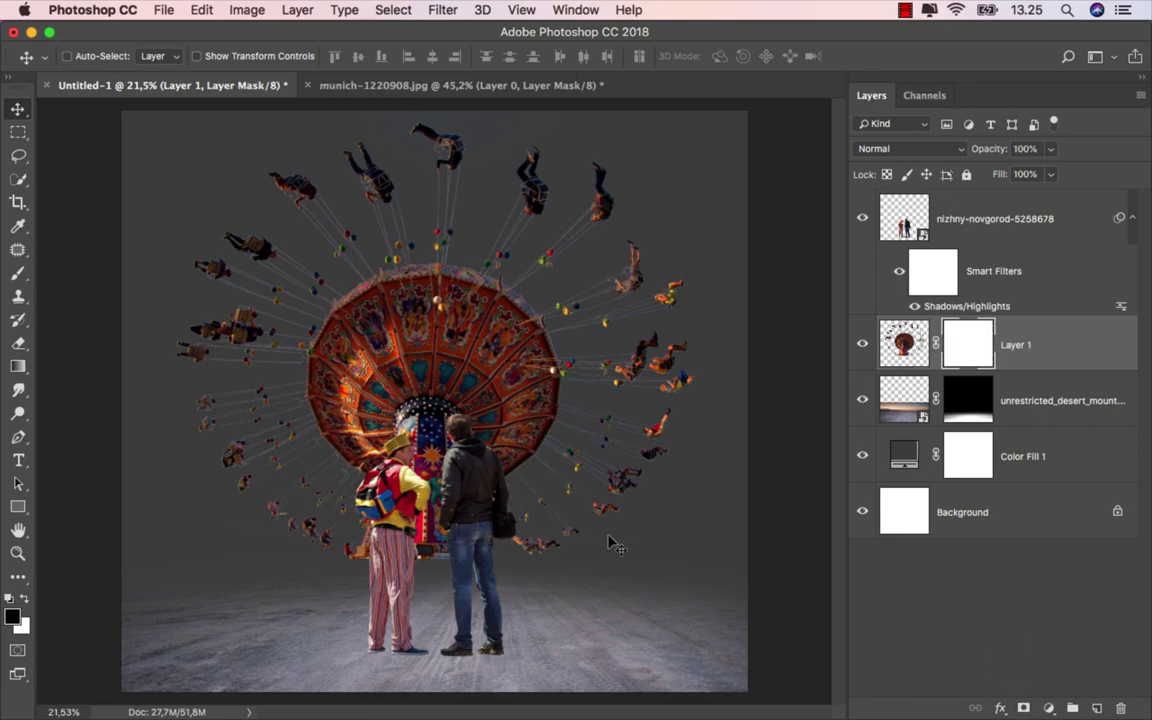
pyautogui.click(30, 370)
pyautogui.click(69, 366)
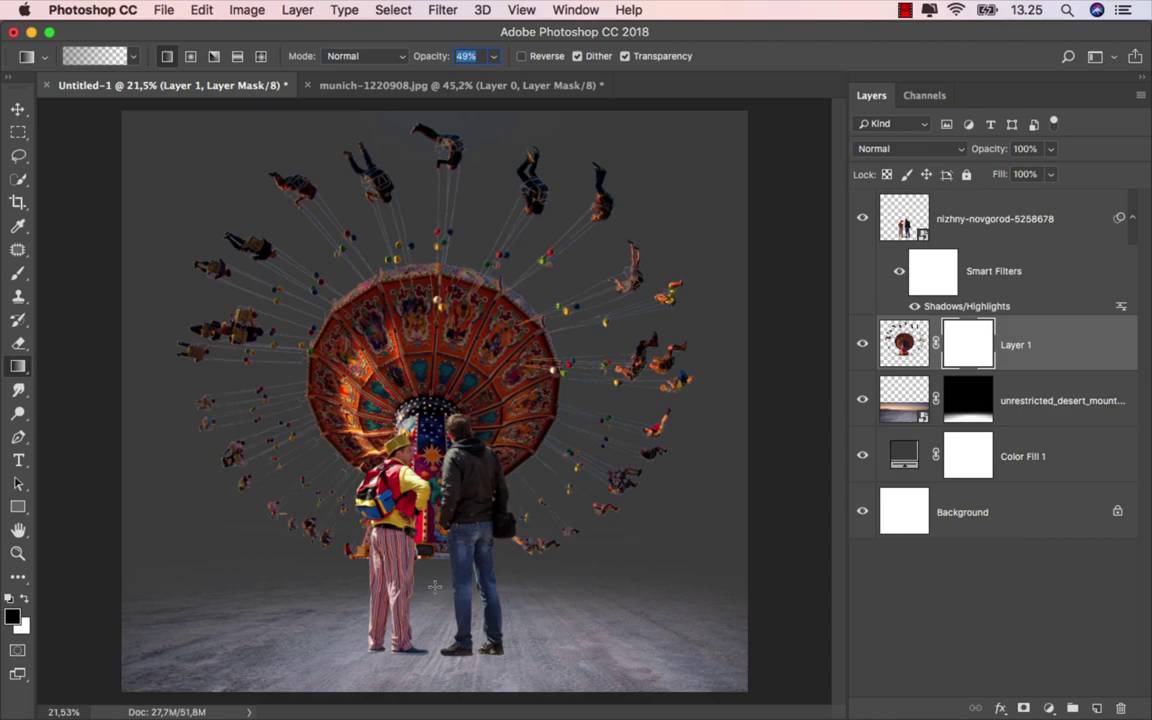
pyautogui.moveTo(382, 515); pyautogui.dragTo(384, 305)
pyautogui.hotkey('ctrl', '+')
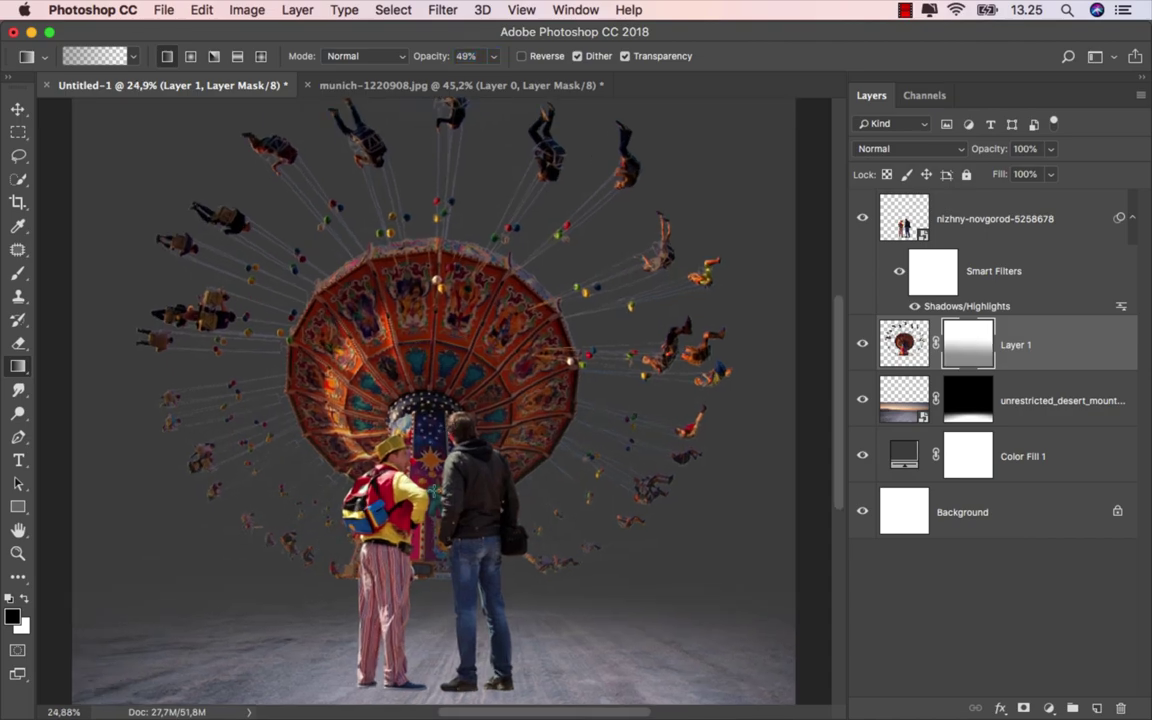
pyautogui.moveTo(413, 330)
pyautogui.mouseDown()
pyautogui.moveTo(416, 668)
pyautogui.moveTo(417, 290)
pyautogui.mouseUp()
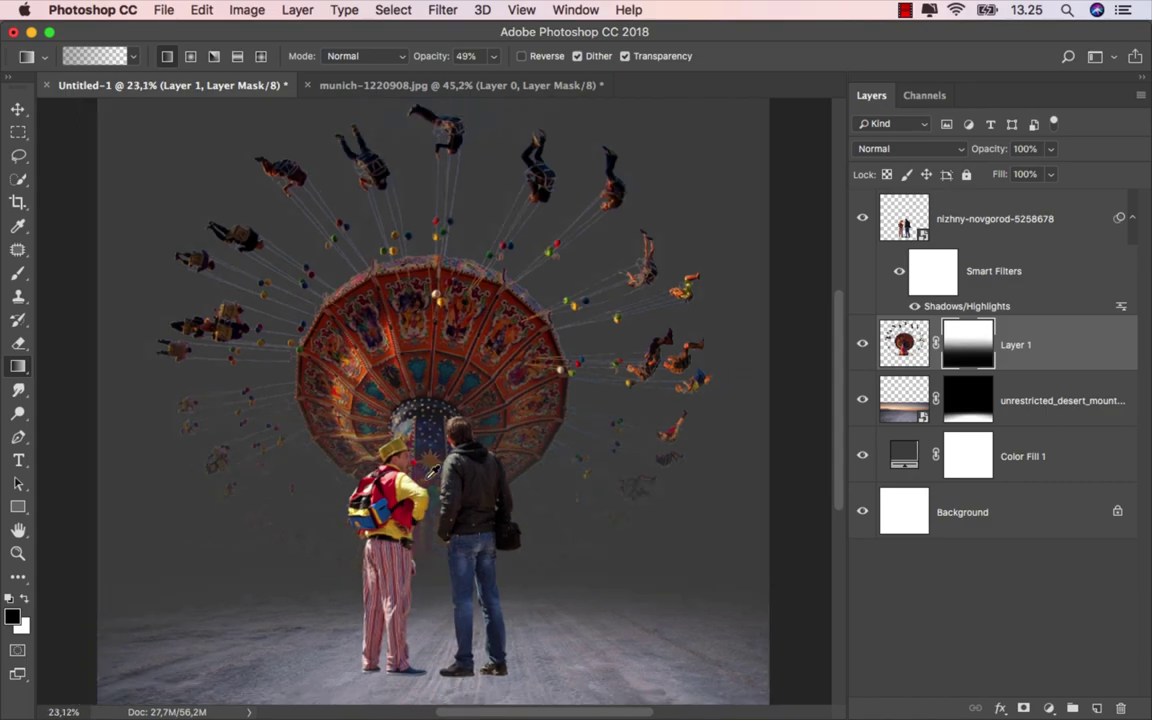
pyautogui.scroll(-3, 429, 521)
pyautogui.moveTo(429, 556); pyautogui.dragTo(433, 291)
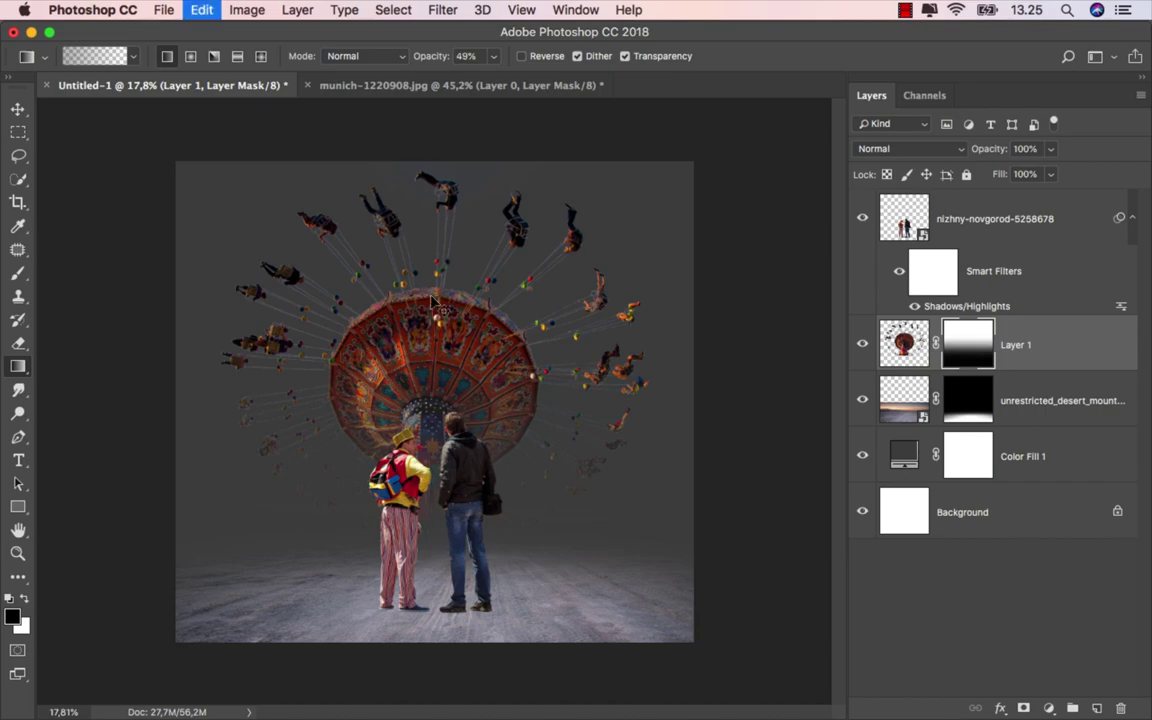
pyautogui.scroll(1, 437, 289)
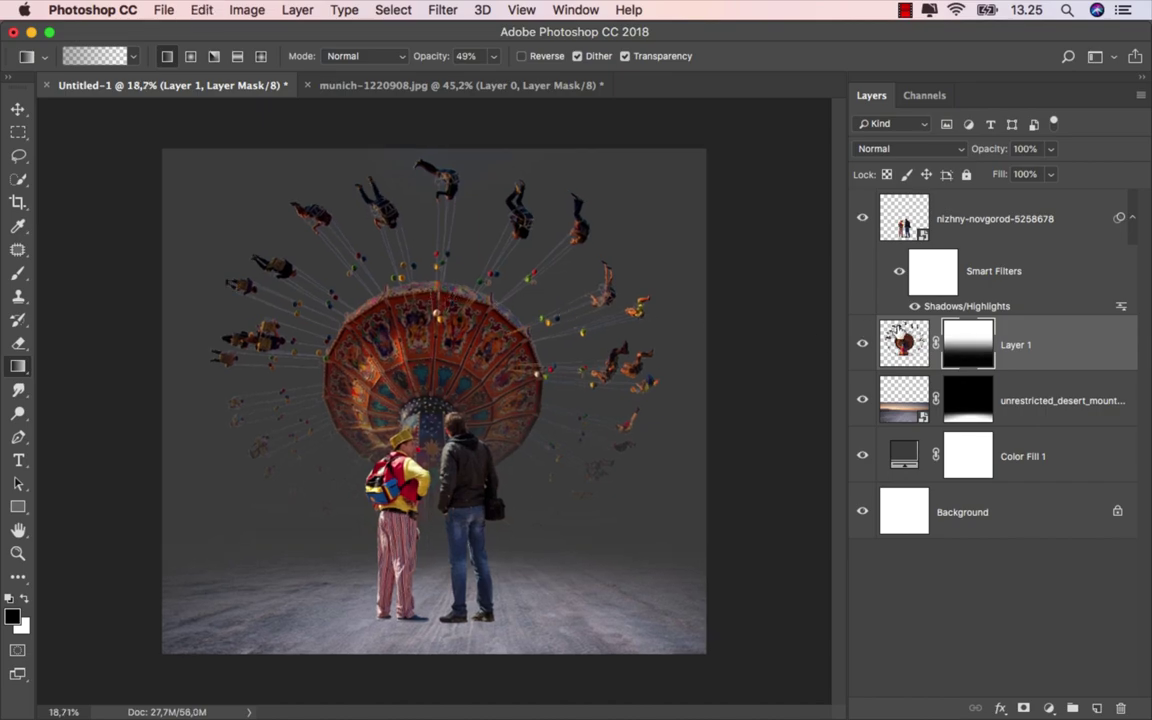
pyautogui.click(906, 335)
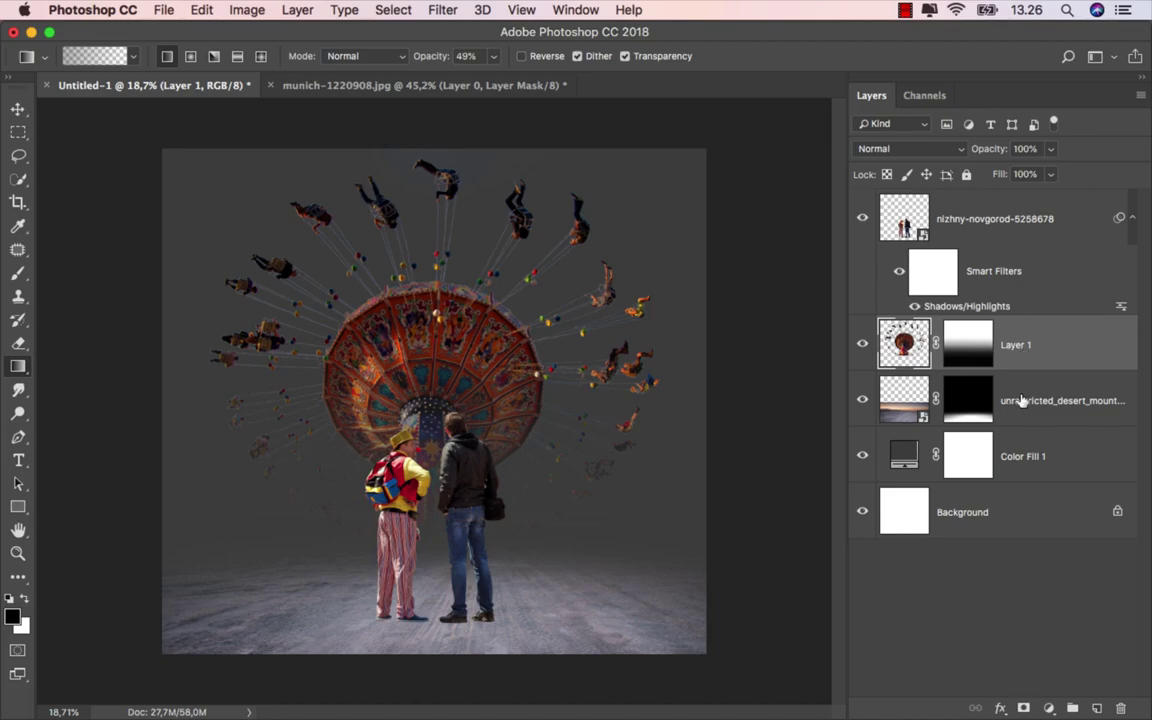
# Clip a Levels adjustment to the desert layer with input black 65 and output 22–179
pyautogui.click(1022, 402)
pyautogui.click(1049, 708)
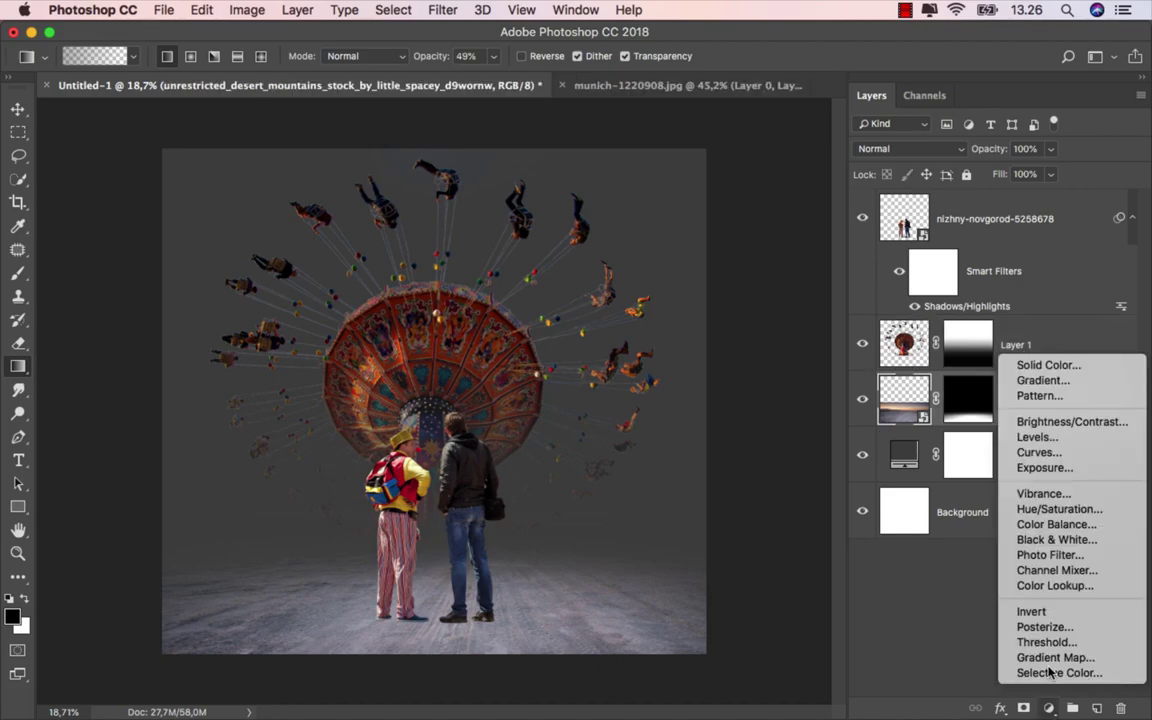
pyautogui.click(1032, 437)
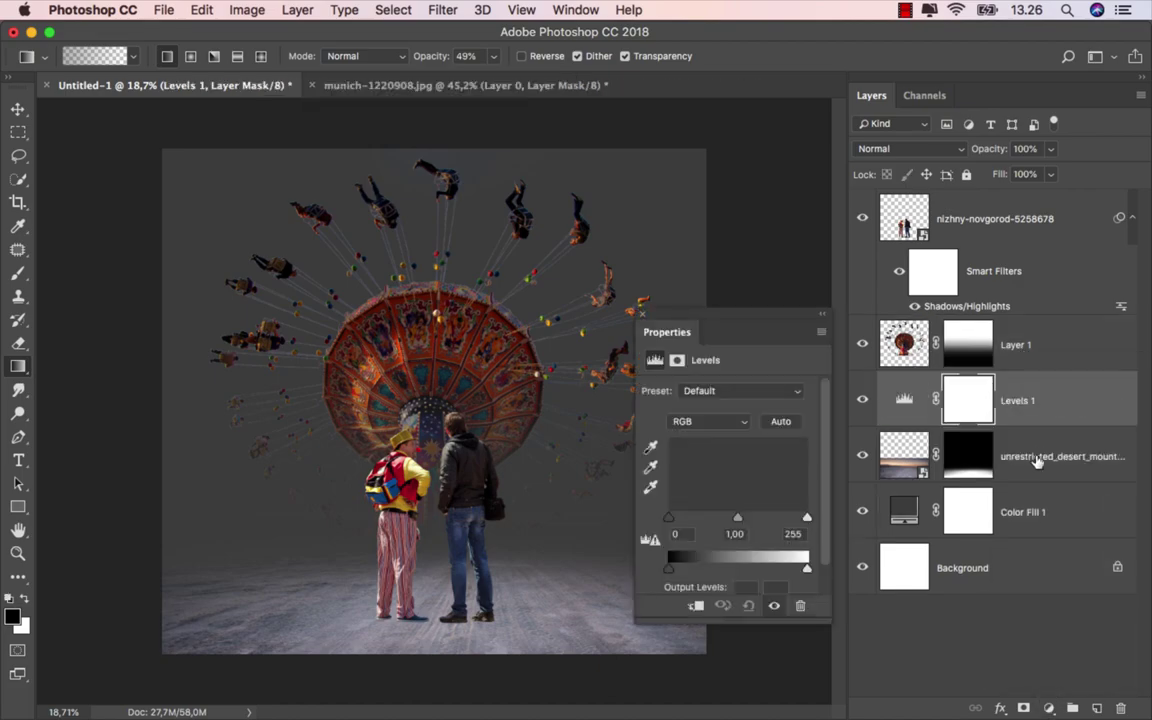
pyautogui.click(696, 605)
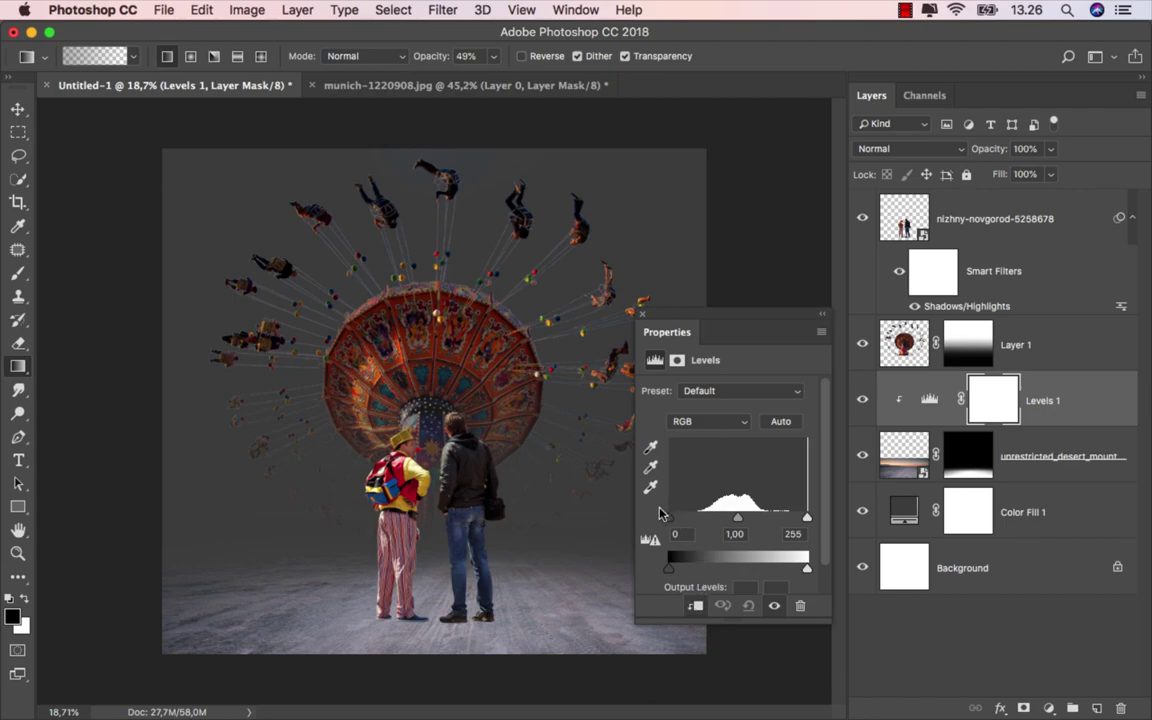
pyautogui.moveTo(669, 517); pyautogui.dragTo(704, 517)
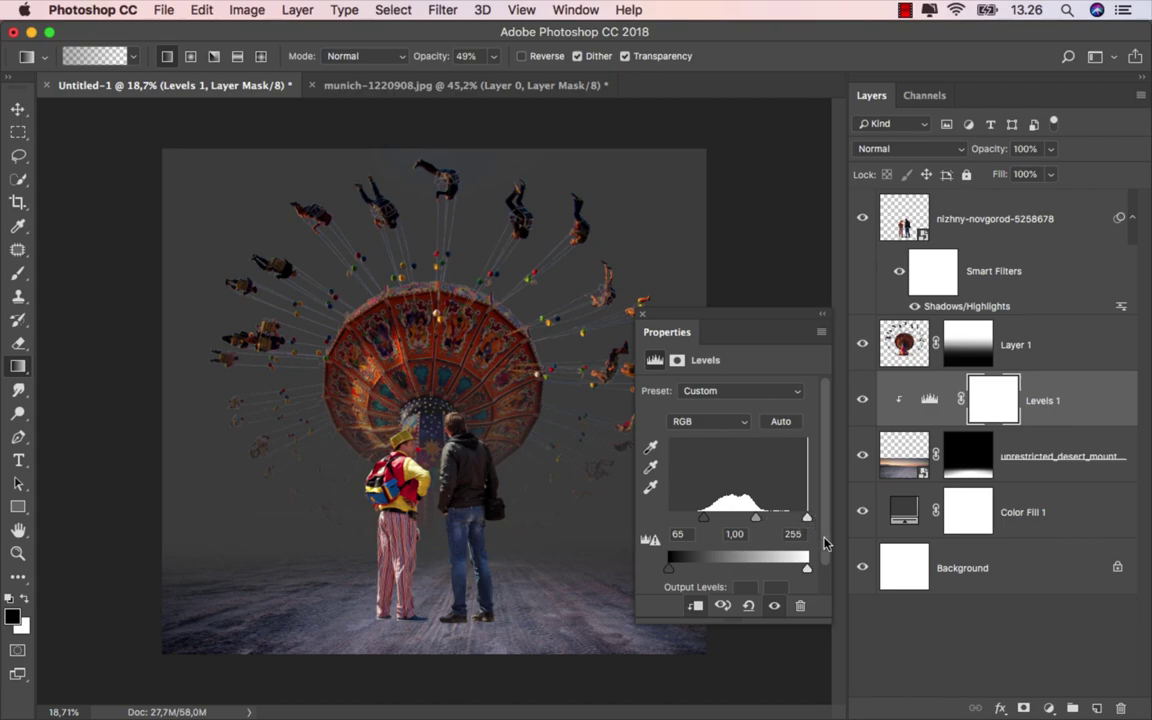
pyautogui.moveTo(807, 567); pyautogui.dragTo(770, 559)
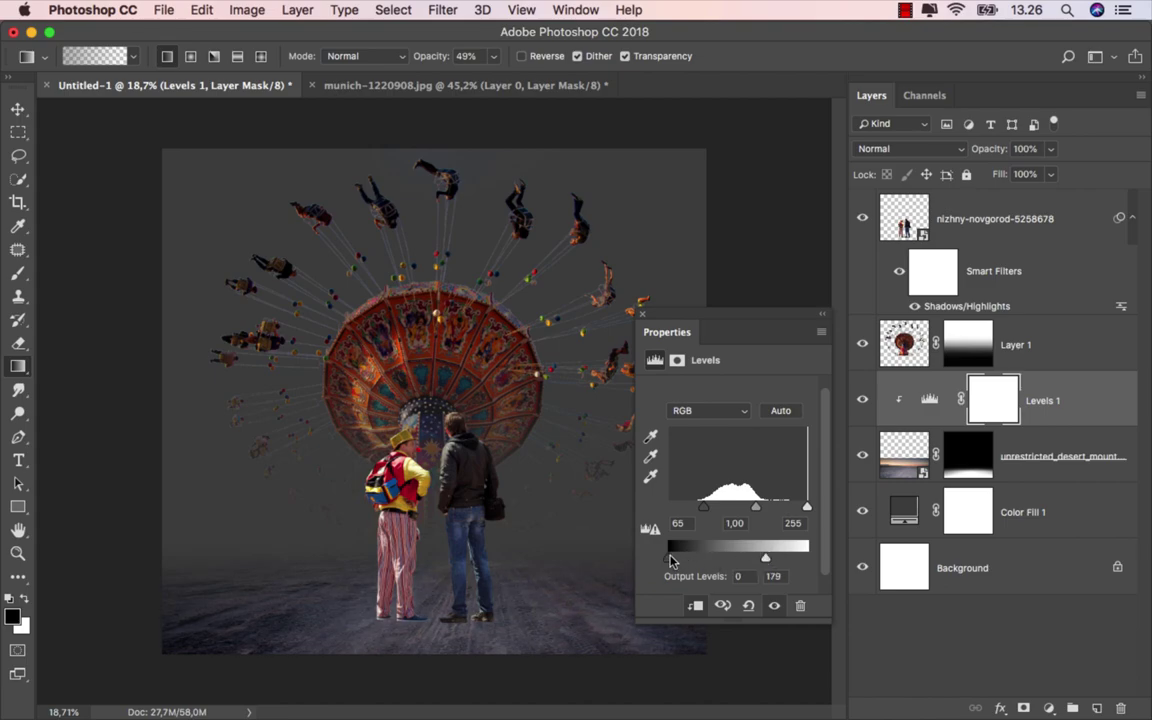
pyautogui.moveTo(677, 561); pyautogui.dragTo(682, 561)
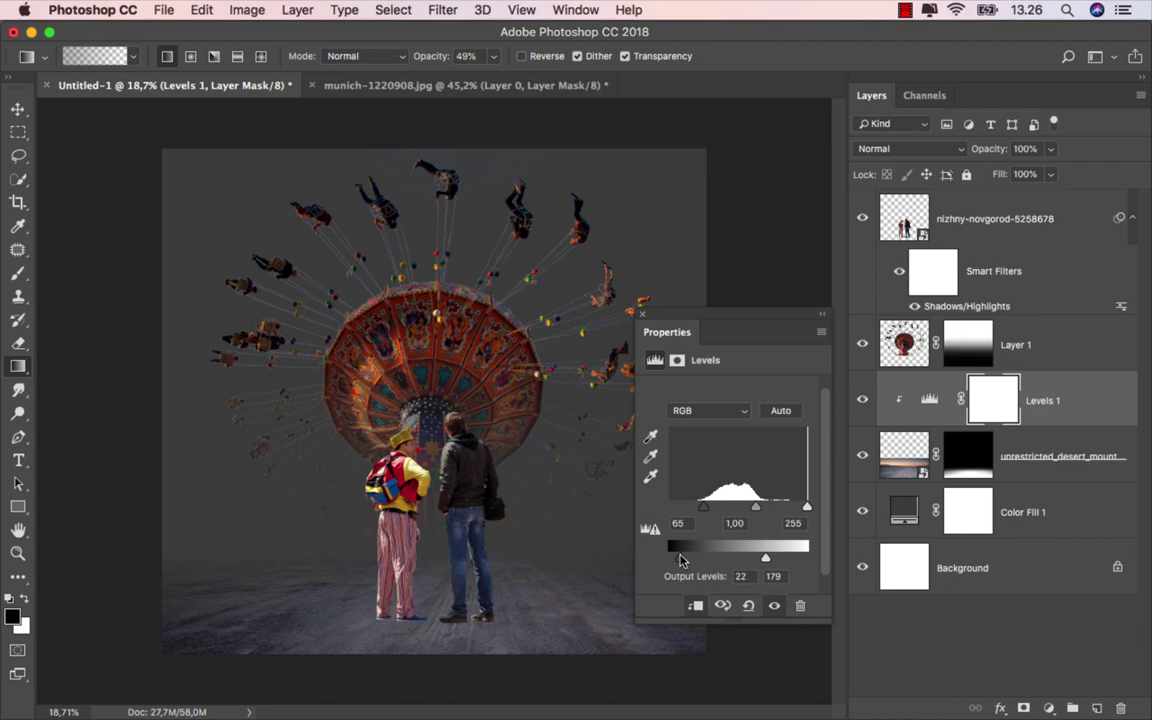
pyautogui.click(862, 400)
pyautogui.click(862, 400)
pyautogui.press('super+2')
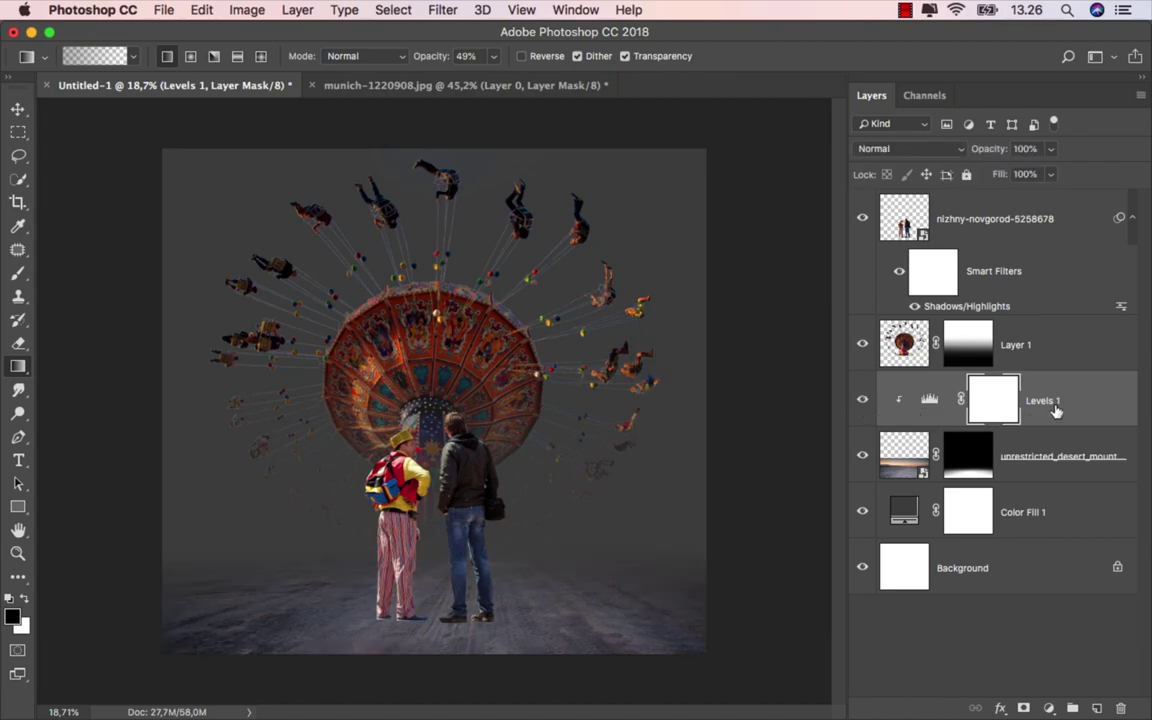
# Clip a Hue/Saturation adjustment above Levels 1 with Saturation -100 to turn the desert grey
pyautogui.click(1049, 706)
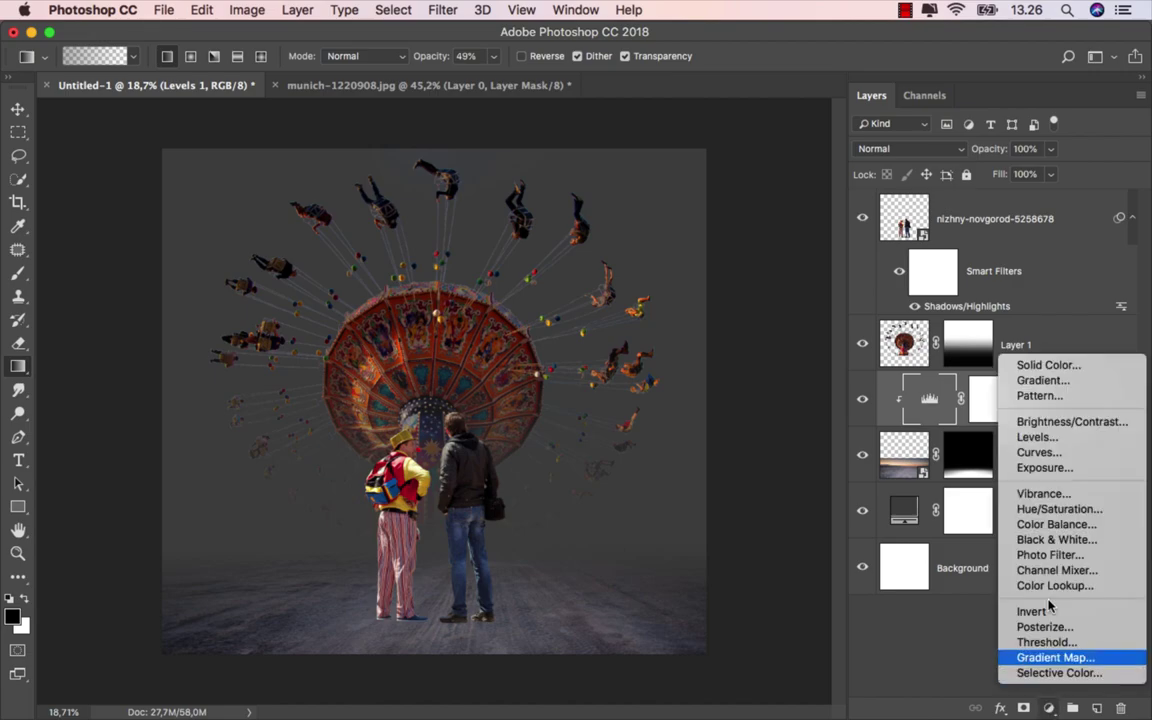
pyautogui.click(1050, 513)
pyautogui.press('super+alt+g')
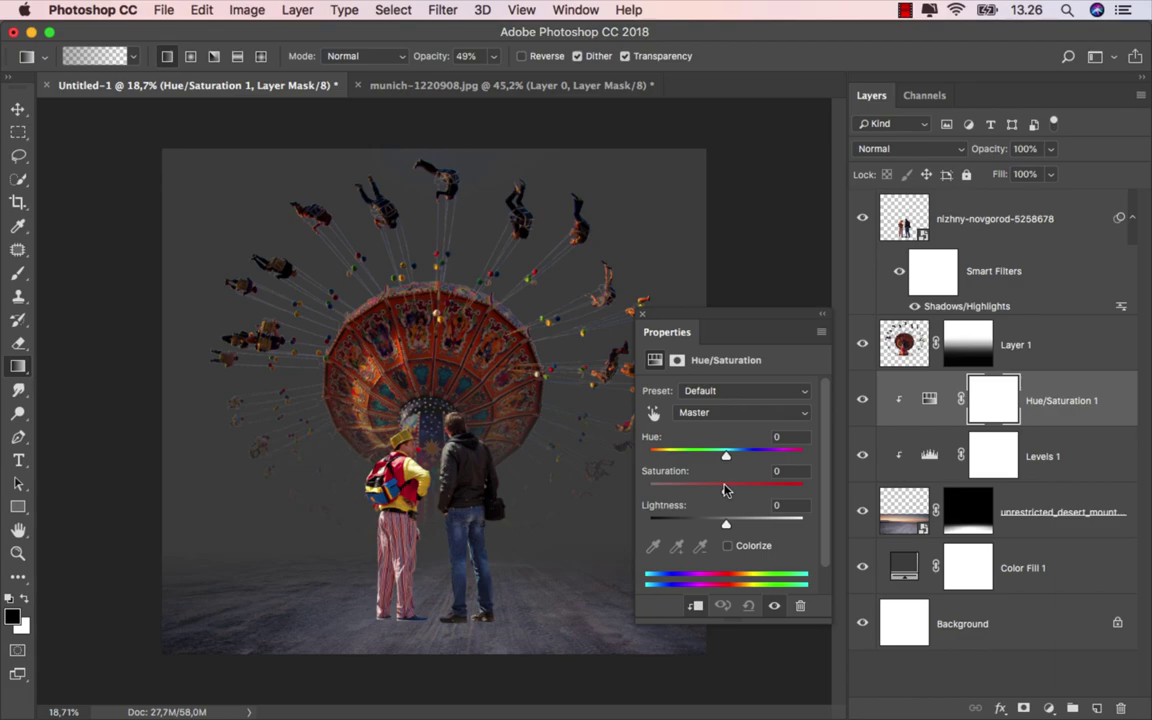
pyautogui.moveTo(726, 486); pyautogui.dragTo(645, 488)
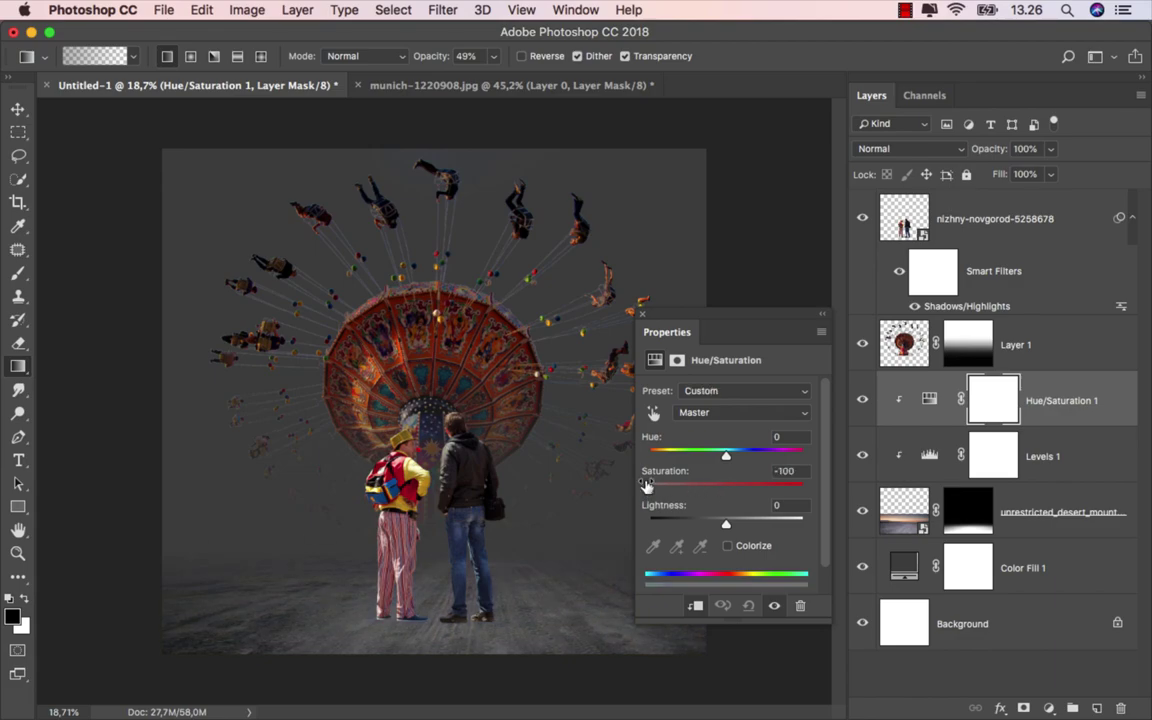
pyautogui.click(642, 313)
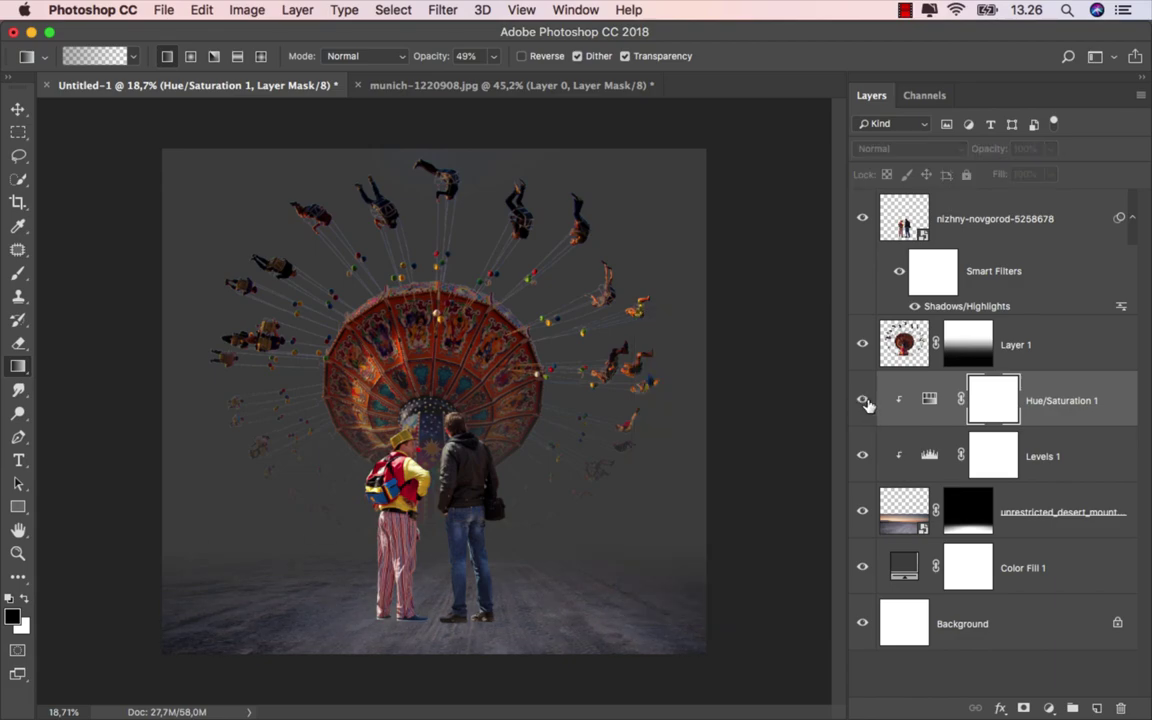
# Clip a Hue/Saturation adjustment to the two people's layer with Saturation -43 and Lightness -20
pyautogui.press('super+2')
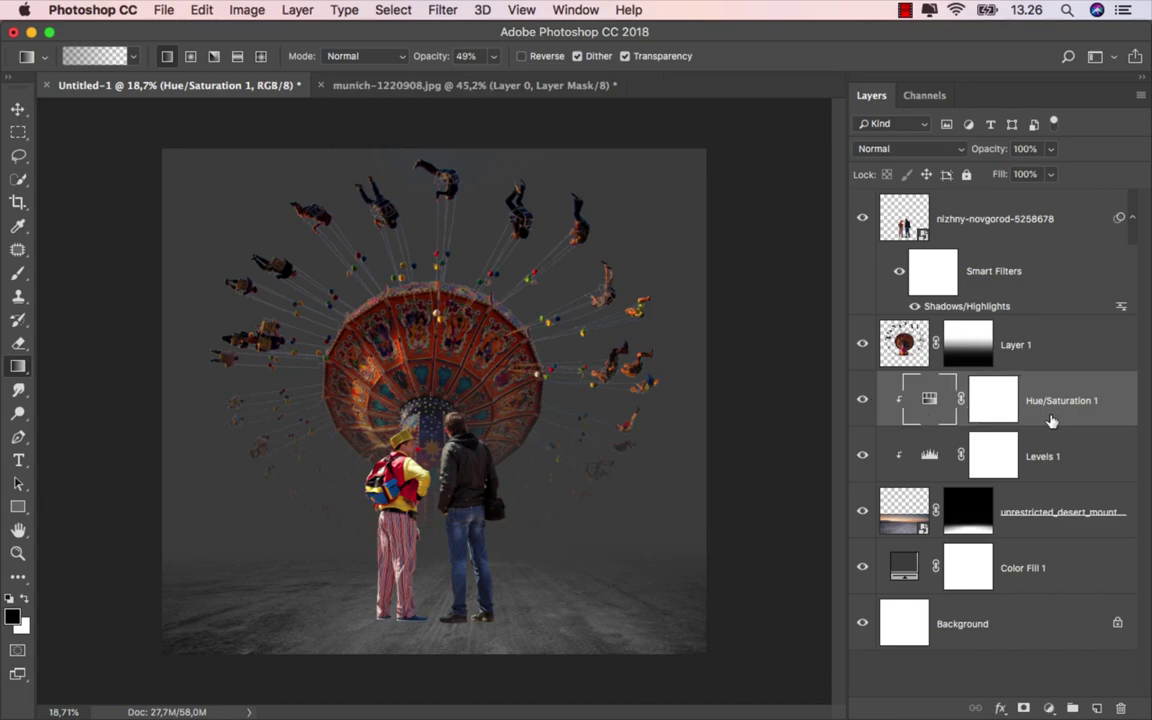
pyautogui.click(1008, 237)
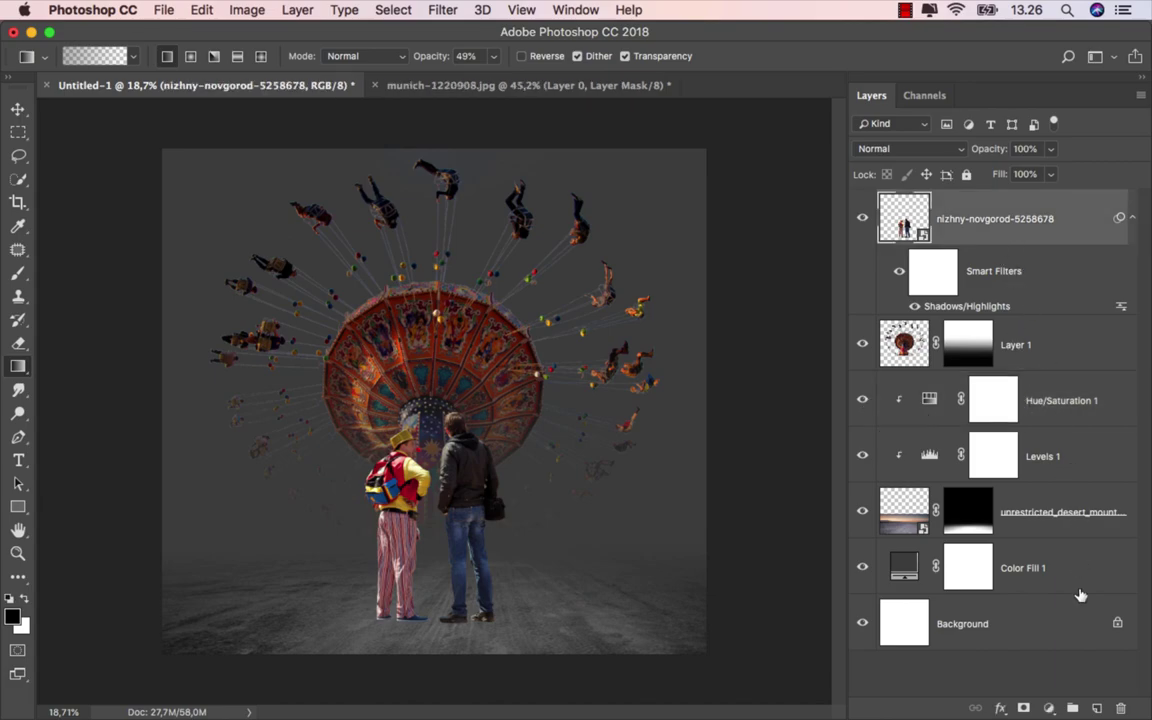
pyautogui.click(1048, 708)
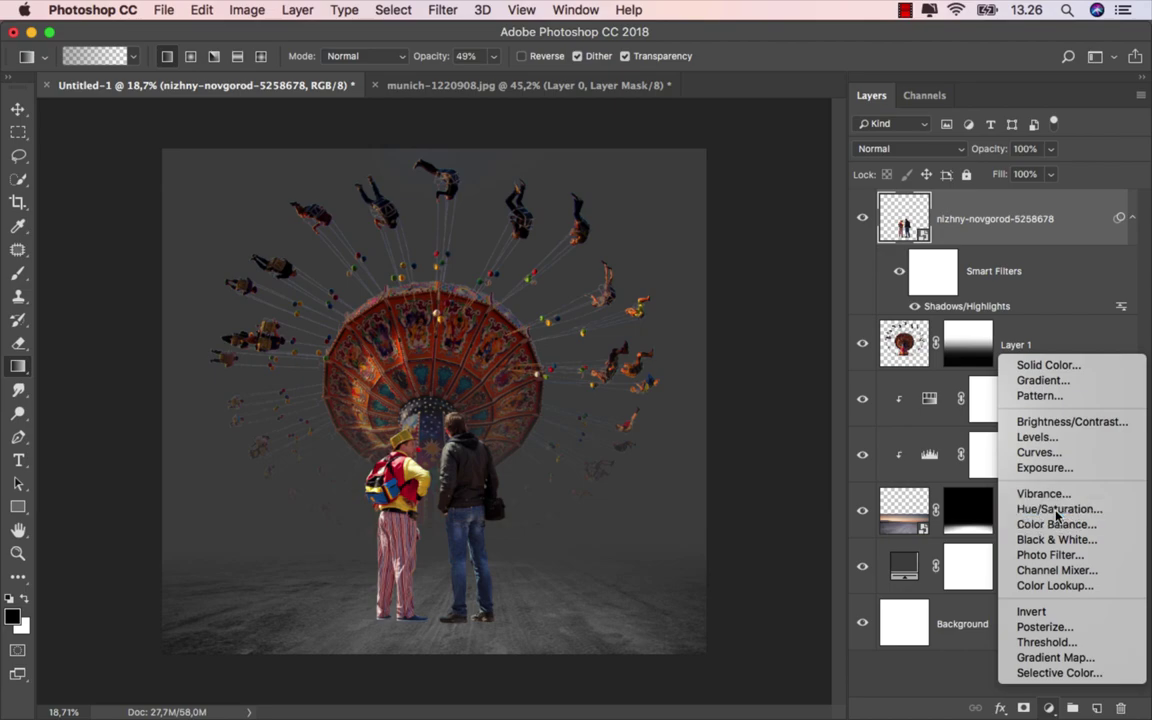
pyautogui.click(1024, 510)
pyautogui.click(697, 605)
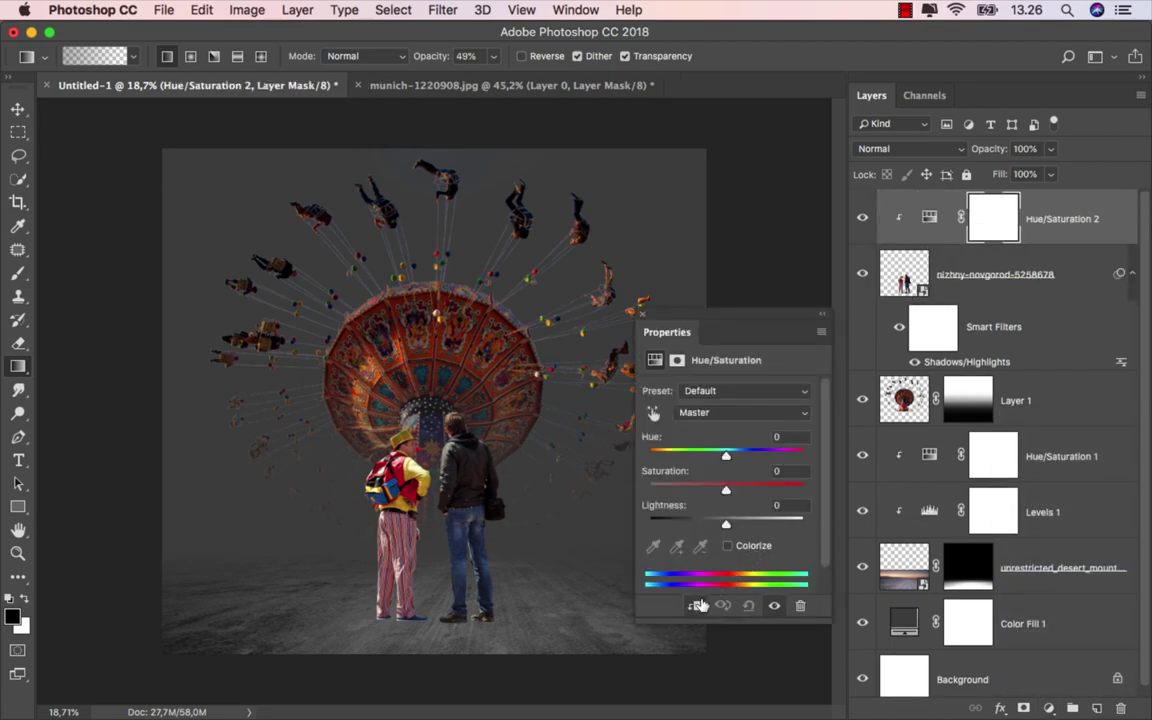
pyautogui.moveTo(726, 490); pyautogui.dragTo(703, 490)
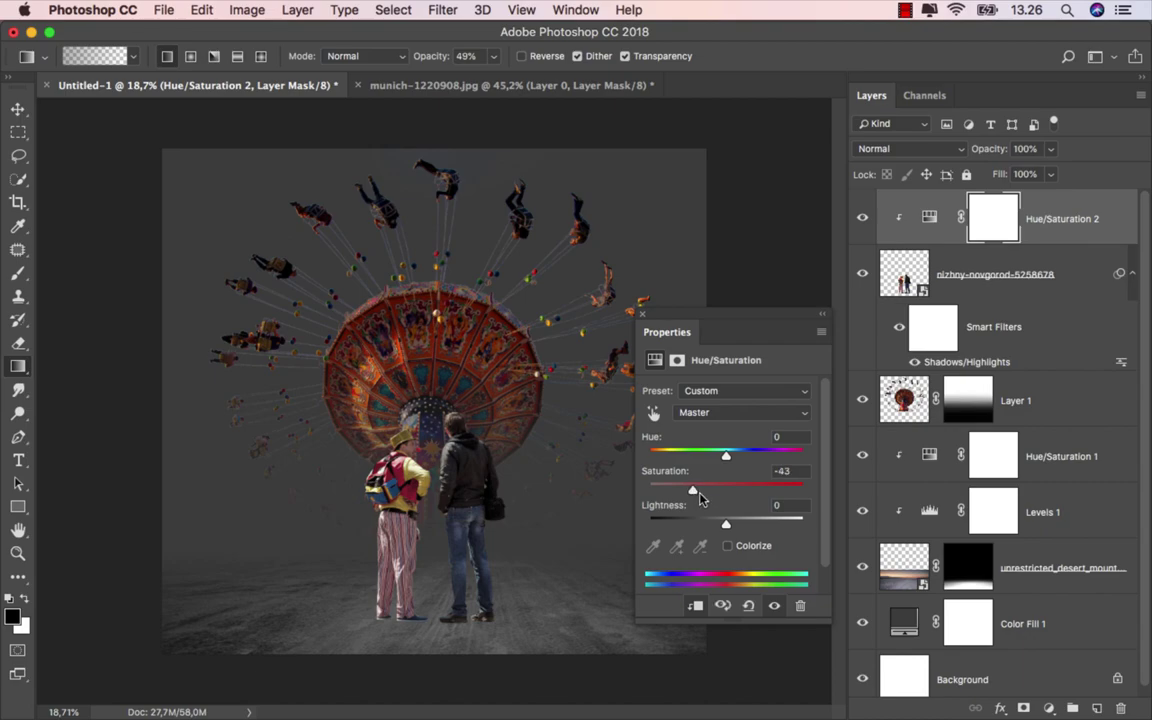
pyautogui.moveTo(726, 527); pyautogui.dragTo(716, 527)
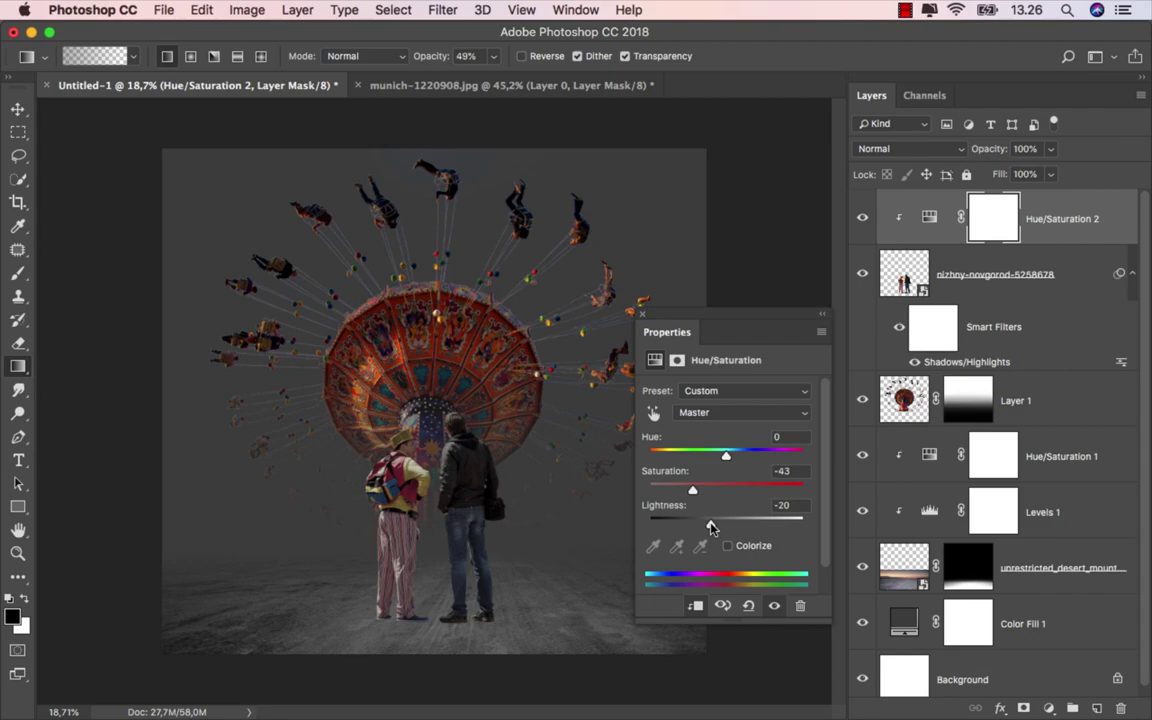
# Toggle Hue/Saturation 2 off and on to compare its effect on the people
pyautogui.click(642, 313)
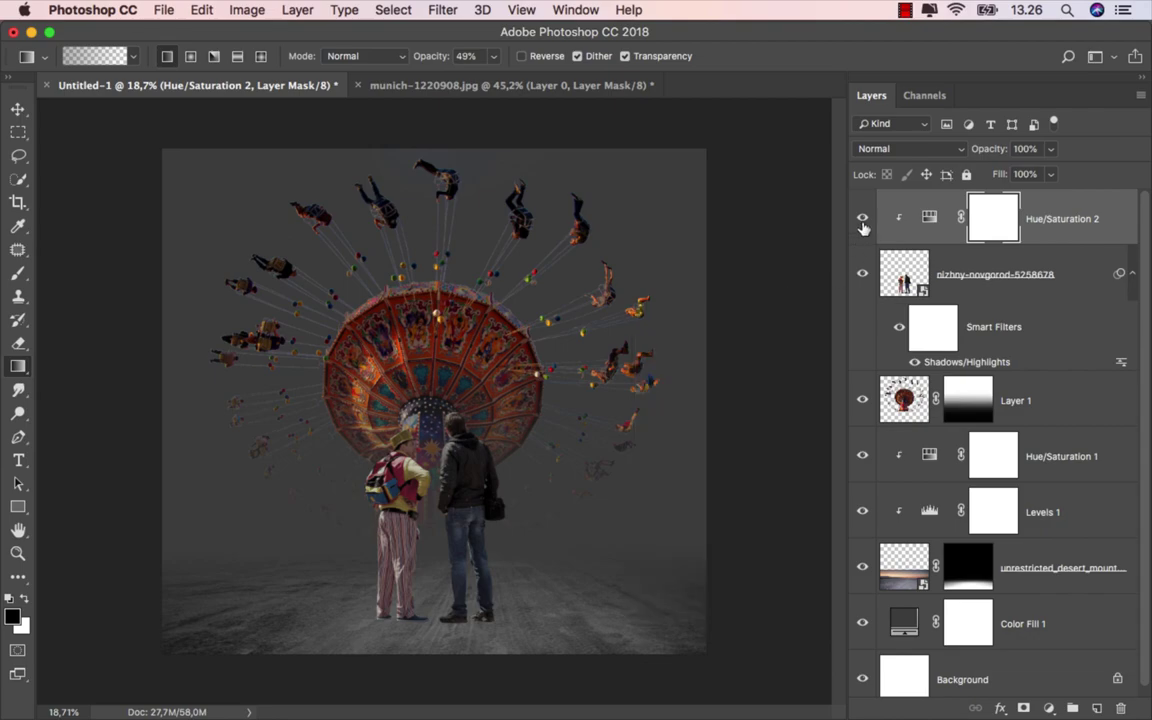
pyautogui.click(862, 217)
pyautogui.click(862, 217)
pyautogui.click(929, 217)
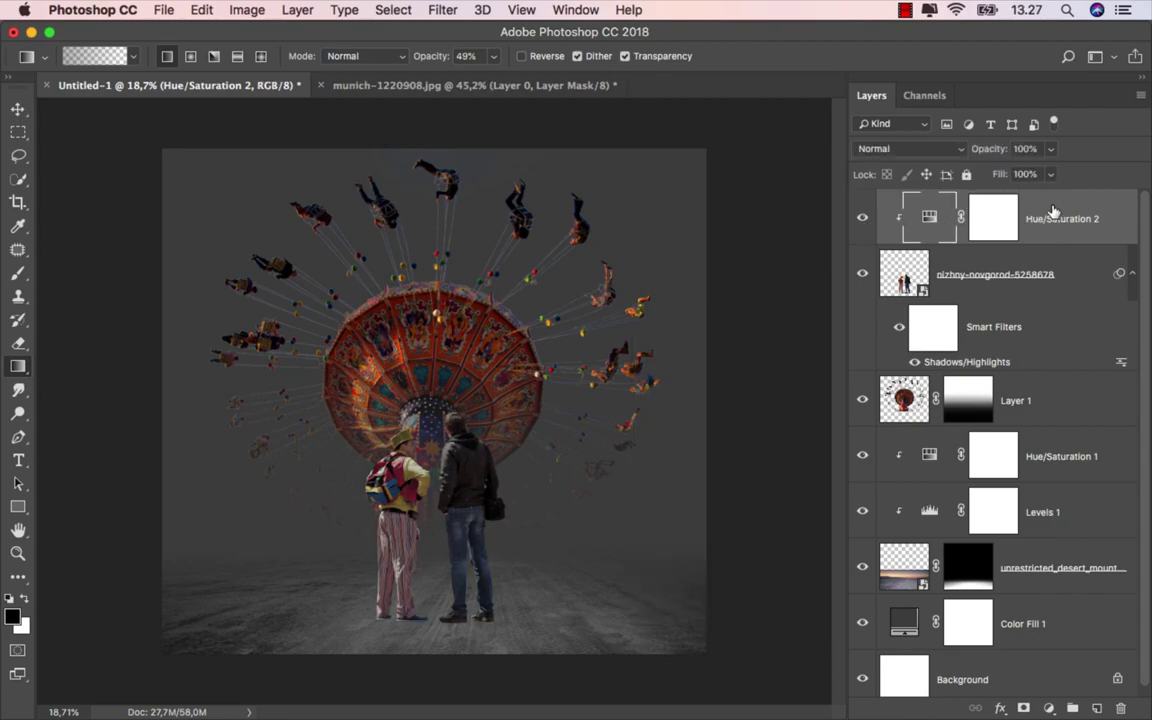
# Rasterize the people layer, duplicate it, and rename the lower copy 'shadow'
pyautogui.click(990, 276)
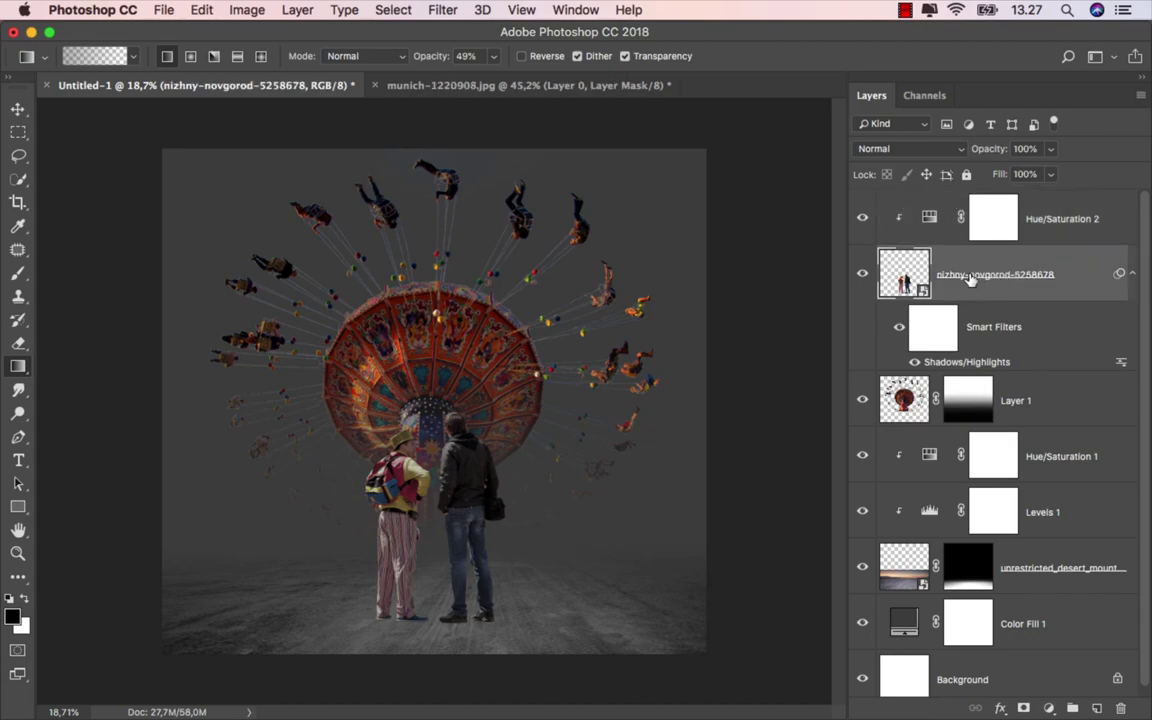
pyautogui.rightClick(960, 266)
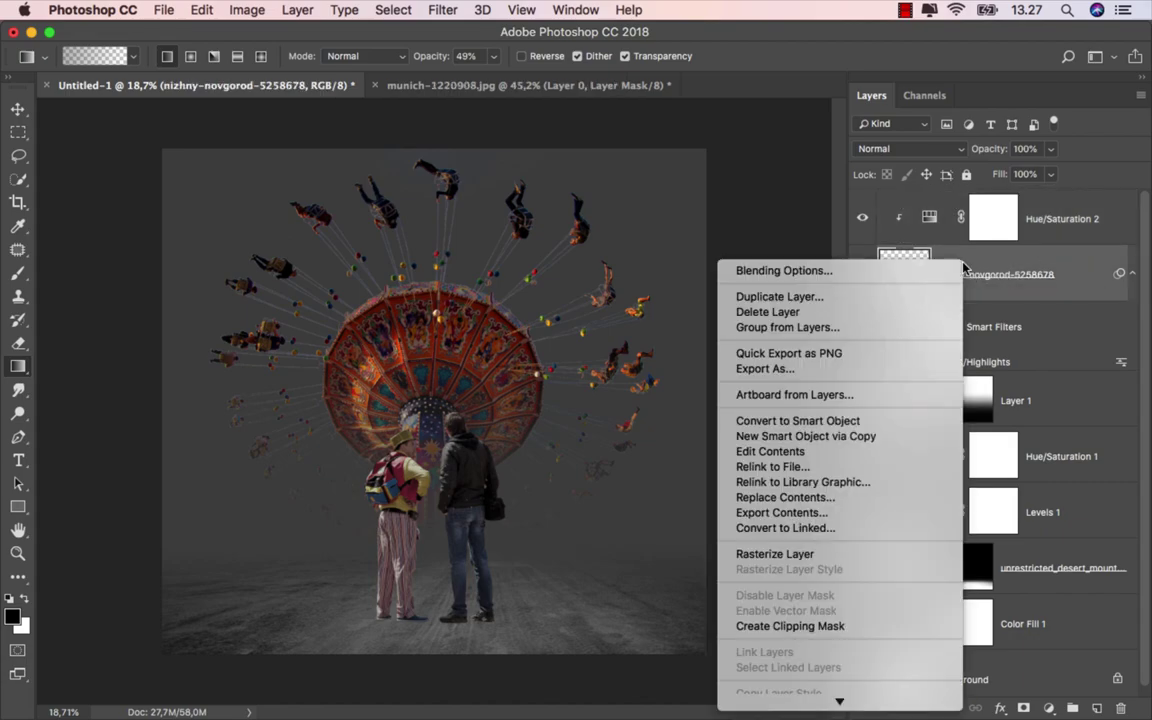
pyautogui.click(855, 553)
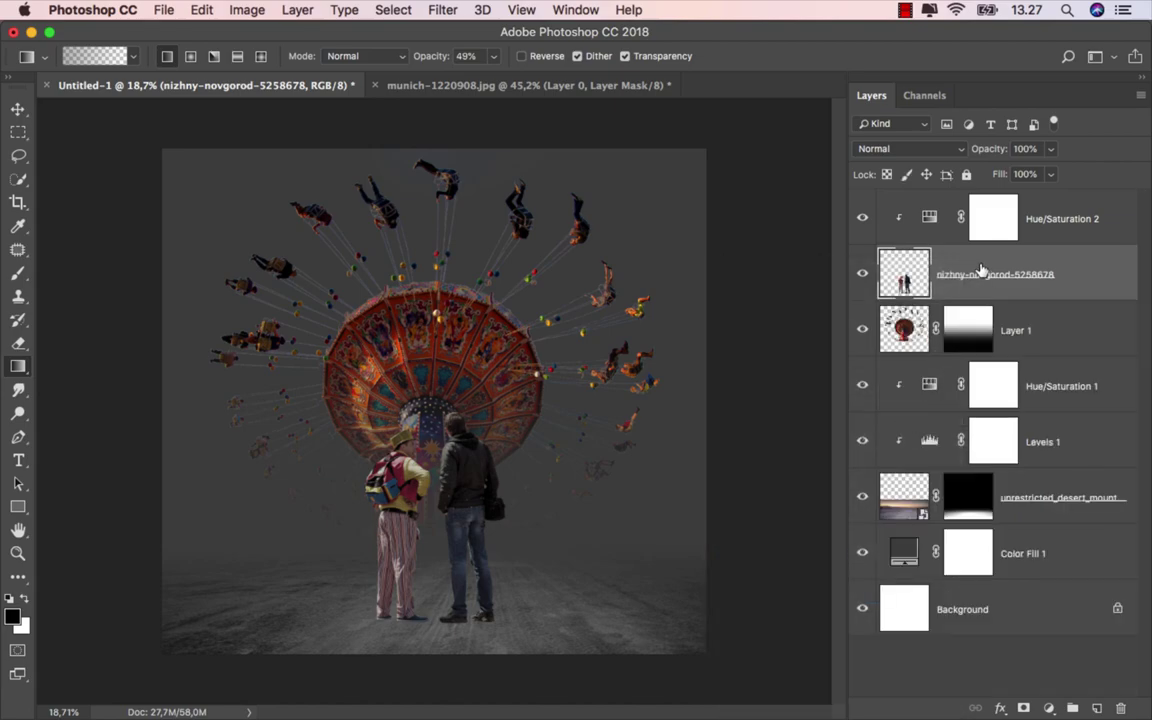
pyautogui.press('super+j')
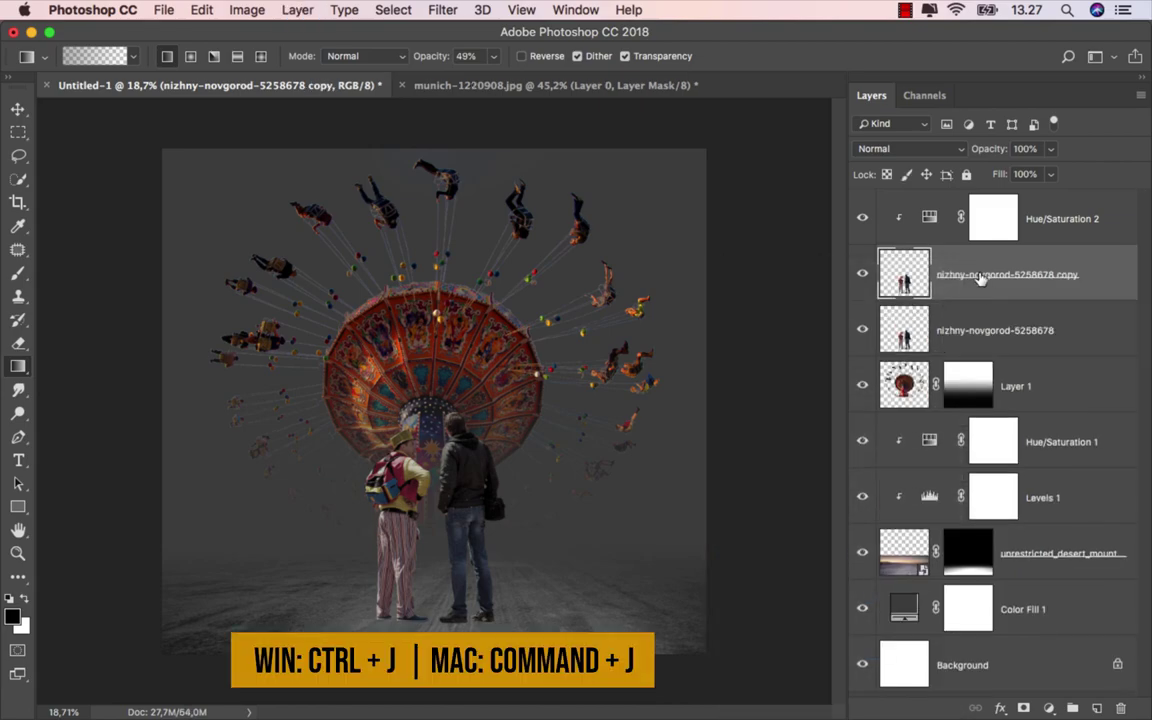
pyautogui.doubleClick(975, 330)
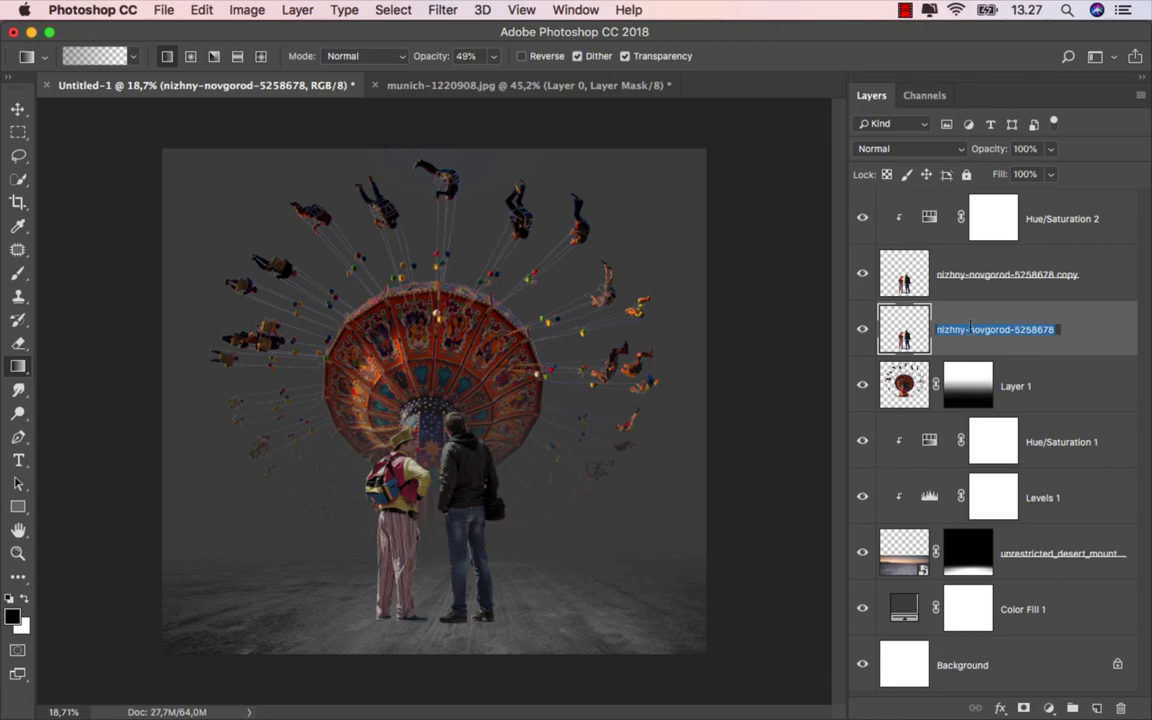
pyautogui.write('shadow')
pyautogui.press('Return')
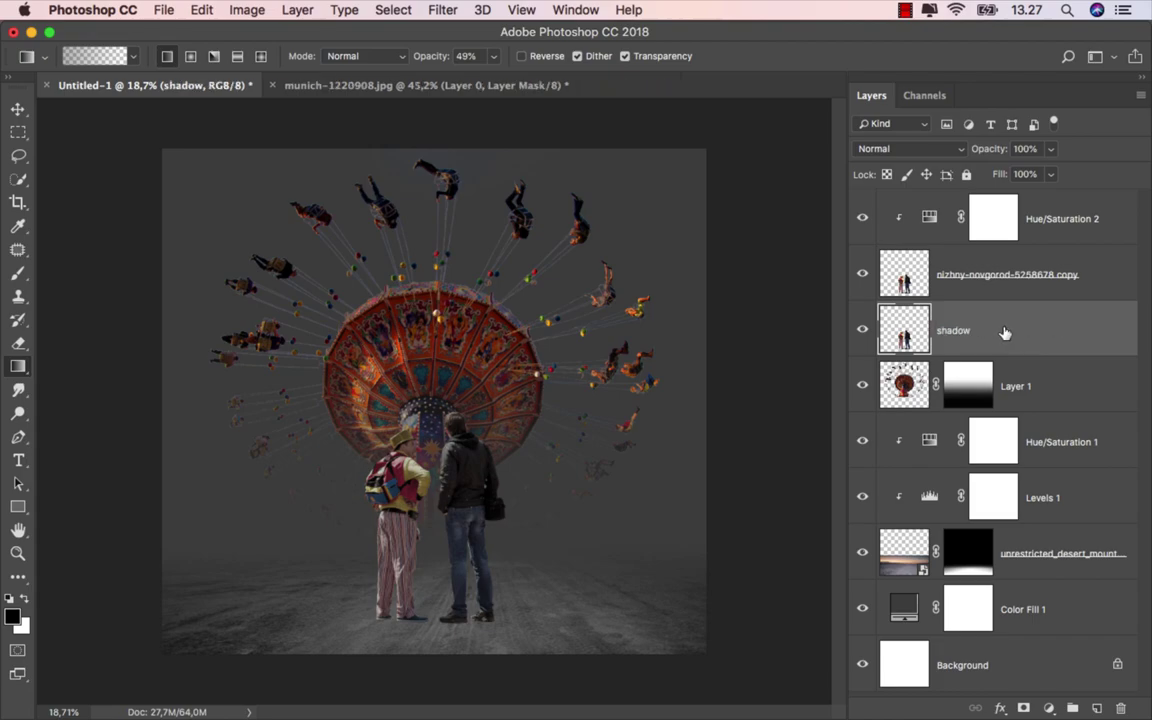
# Set the shadow layer's Hue/Saturation Lightness to -100, turning the figures into black silhouettes
pyautogui.press('super+u')
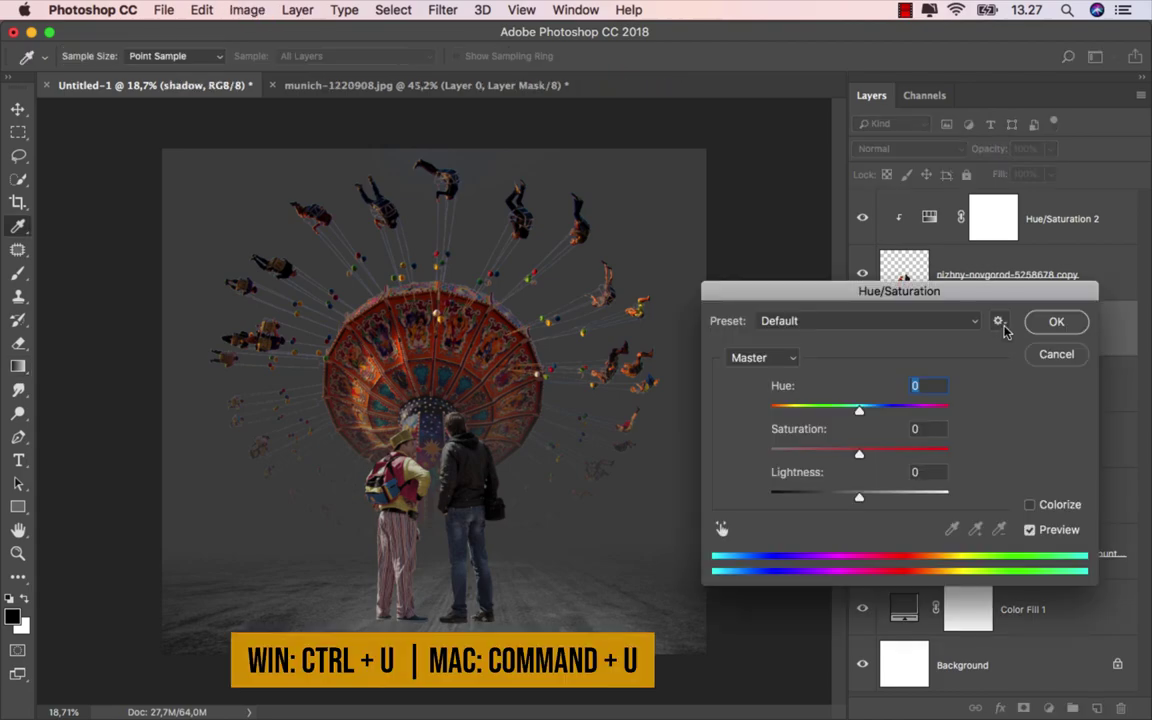
pyautogui.moveTo(858, 497); pyautogui.dragTo(756, 499)
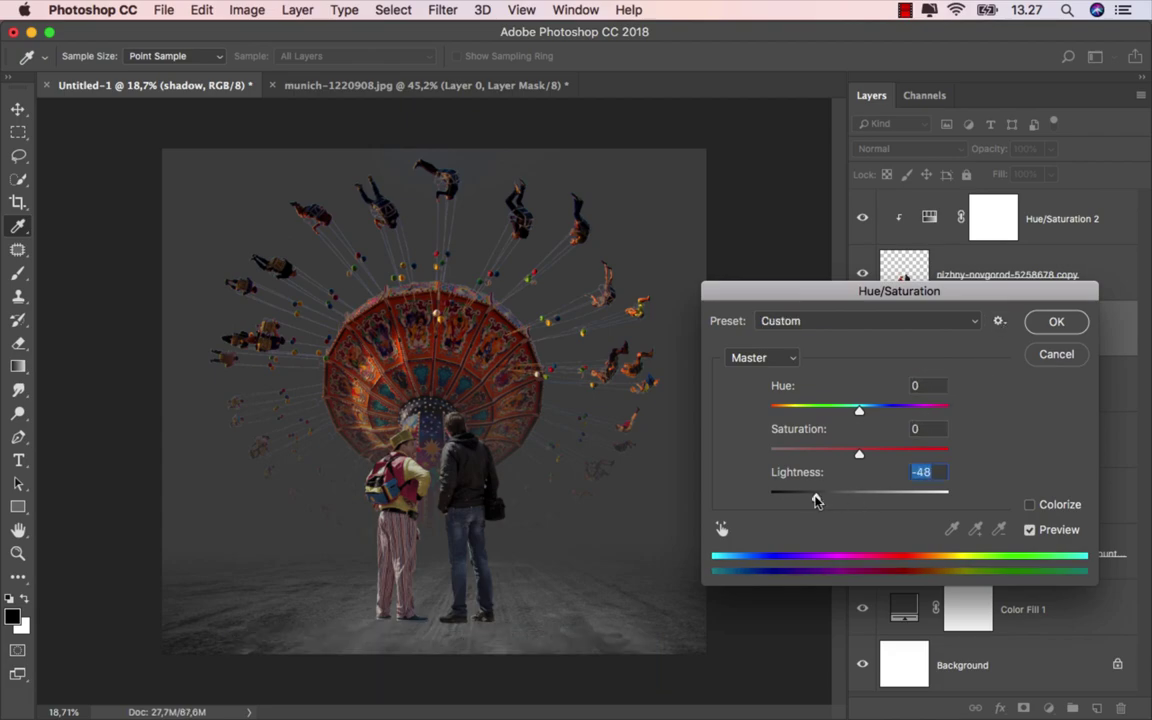
pyautogui.click(1060, 330)
pyautogui.press('g')
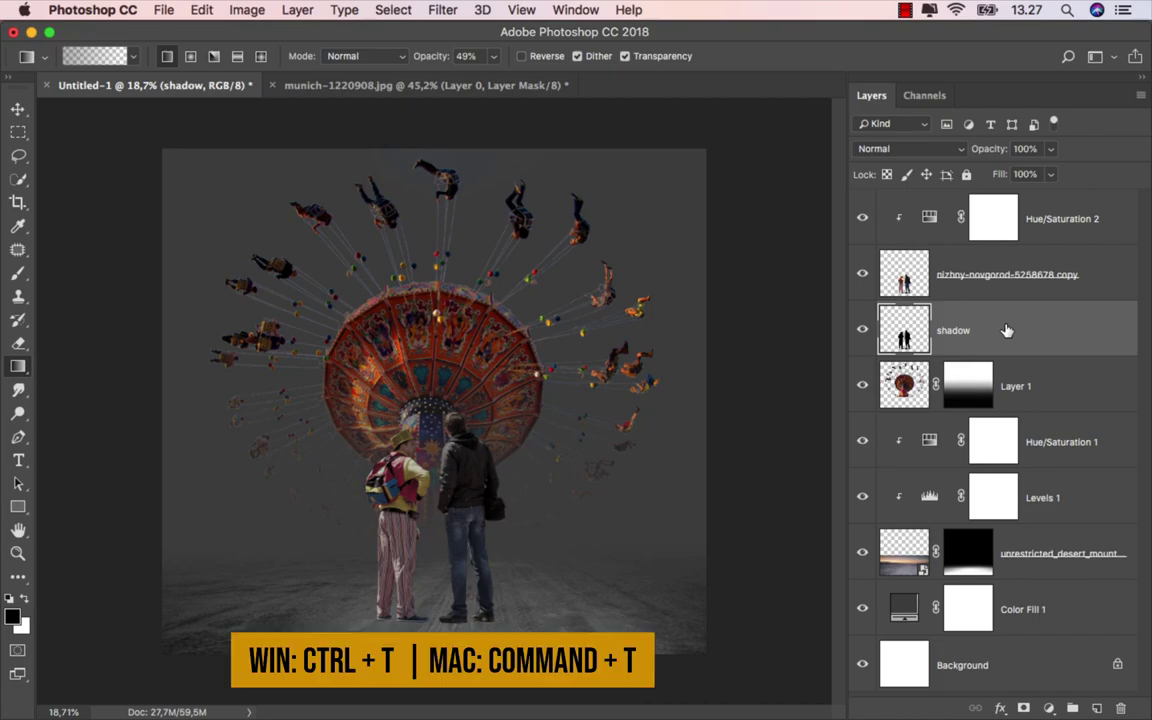
# Distort the black silhouette, flipping it upside down below the people's feet
pyautogui.press('super+t')
pyautogui.rightClick(434, 458)
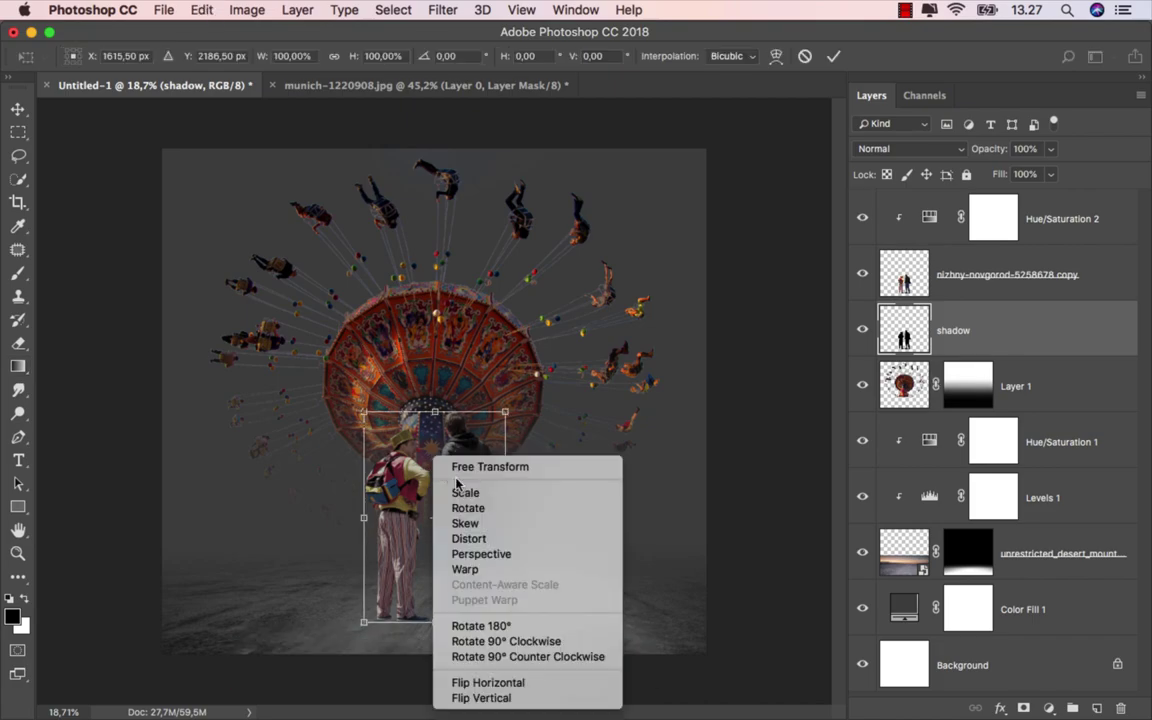
pyautogui.click(488, 541)
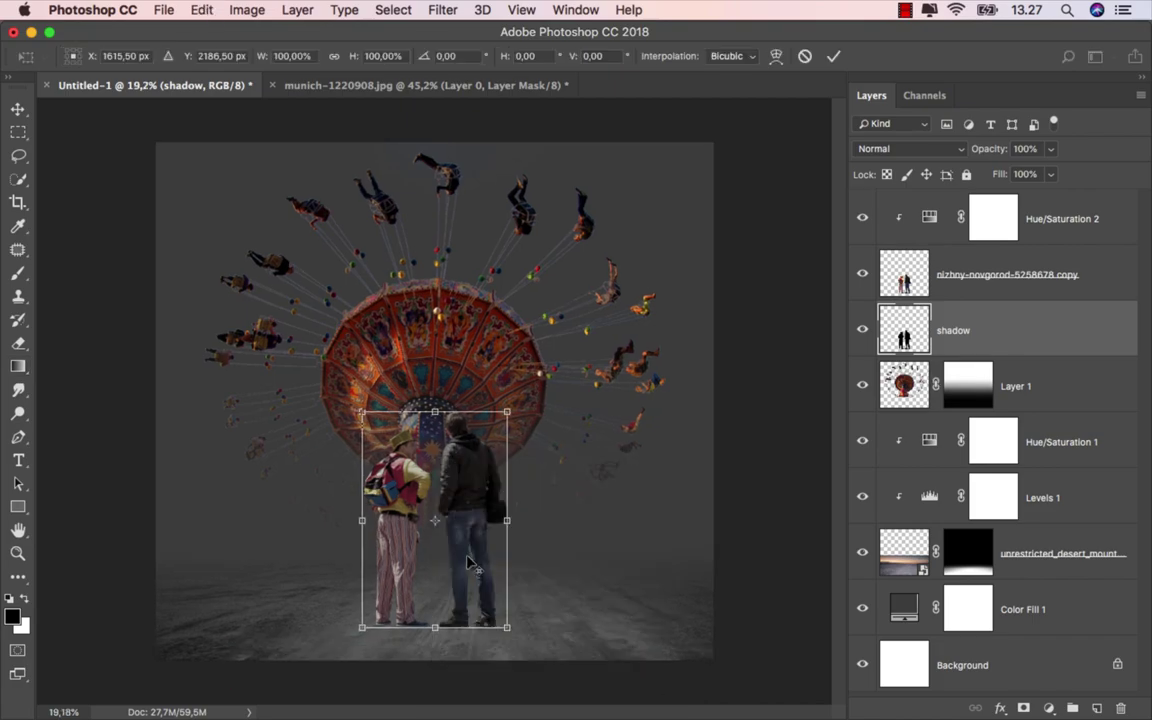
pyautogui.scroll(3, 432, 400)
pyautogui.scroll(-2, 432, 292)
pyautogui.moveTo(432, 292); pyautogui.dragTo(432, 643)
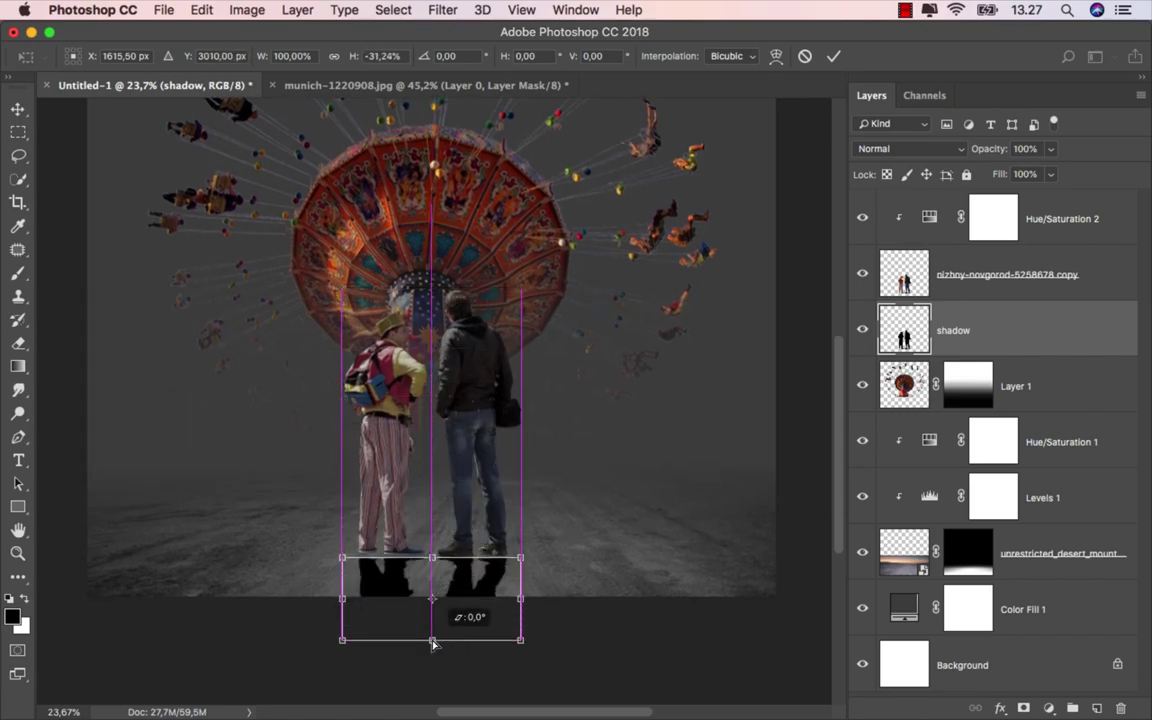
# Stretch the flipped shadow further downward beneath the feet
pyautogui.scroll(2, 432, 643)
pyautogui.scroll(2, 437, 640)
pyautogui.scroll(-2, 442, 500)
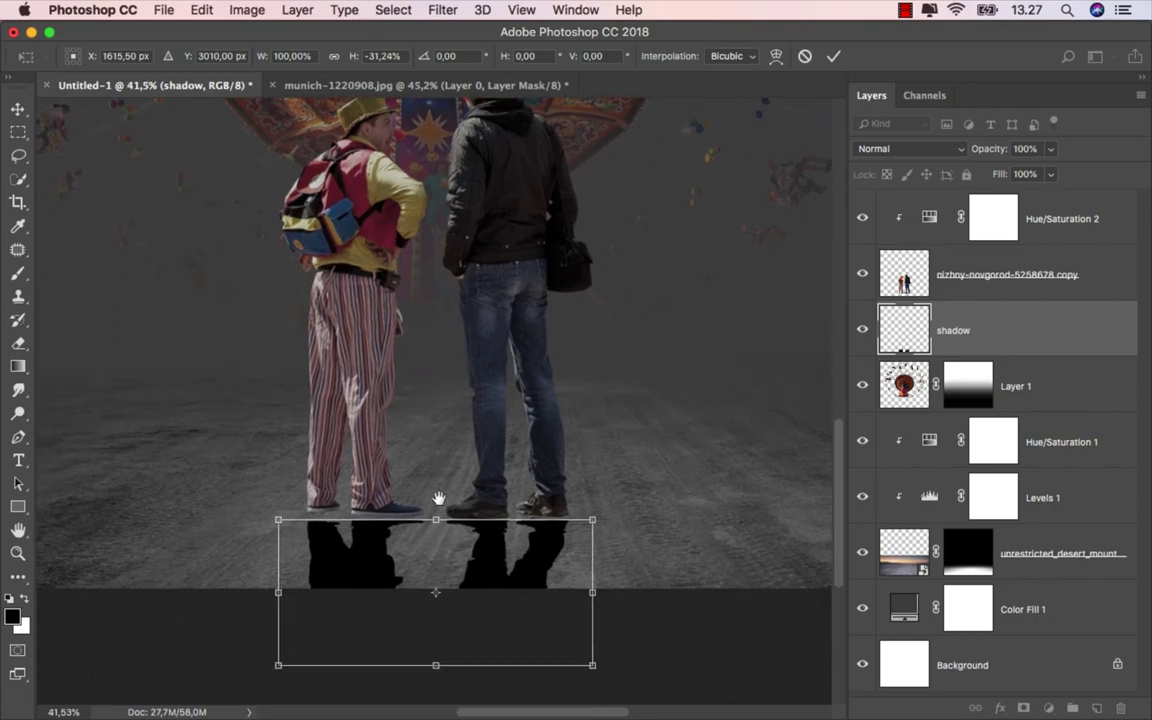
pyautogui.scroll(-1, 440, 505)
pyautogui.scroll(1, 440, 505)
pyautogui.scroll(1, 440, 500)
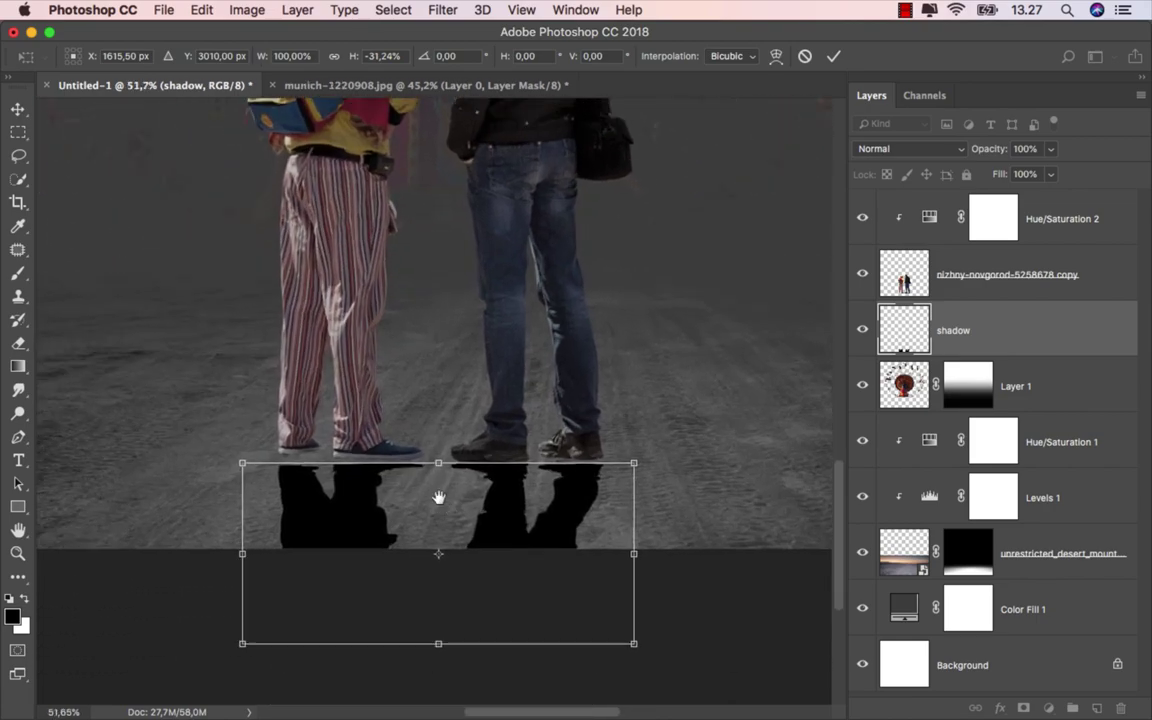
pyautogui.moveTo(440, 494); pyautogui.dragTo(438, 490)
pyautogui.moveTo(437, 642); pyautogui.dragTo(437, 699)
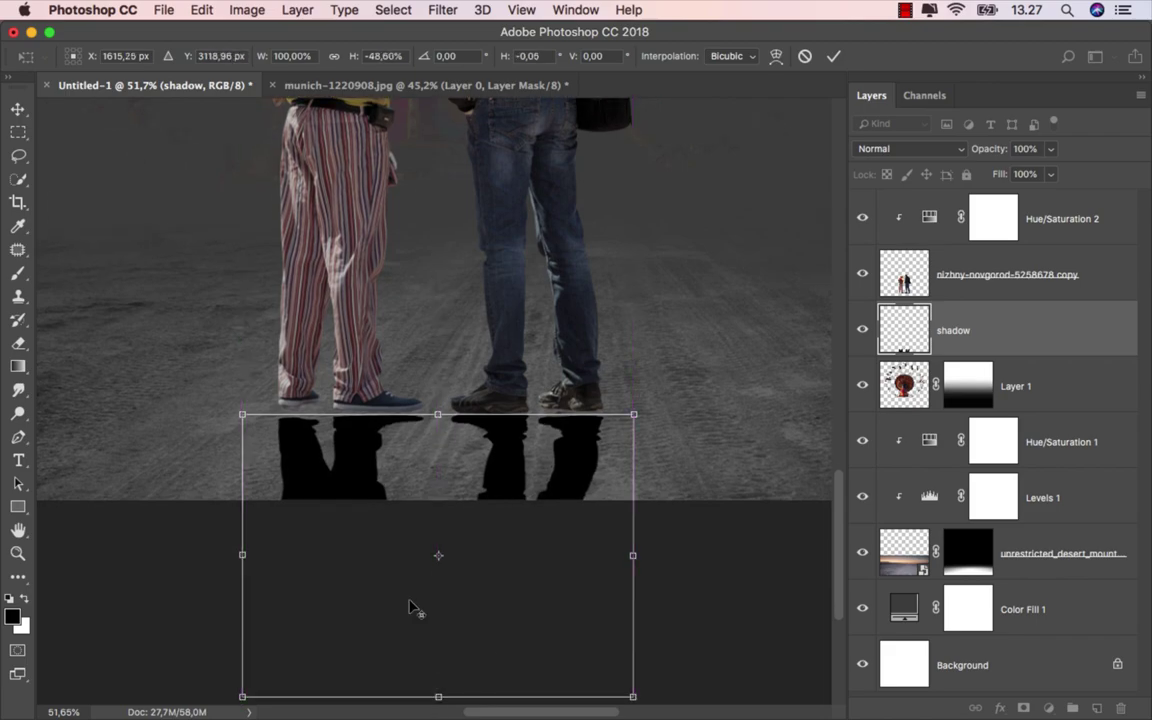
# Warp the shadow's top-left and top-right corners up to the shoes and commit the transform
pyautogui.scroll(2, 388, 474)
pyautogui.rightClick(383, 434)
pyautogui.click(415, 547)
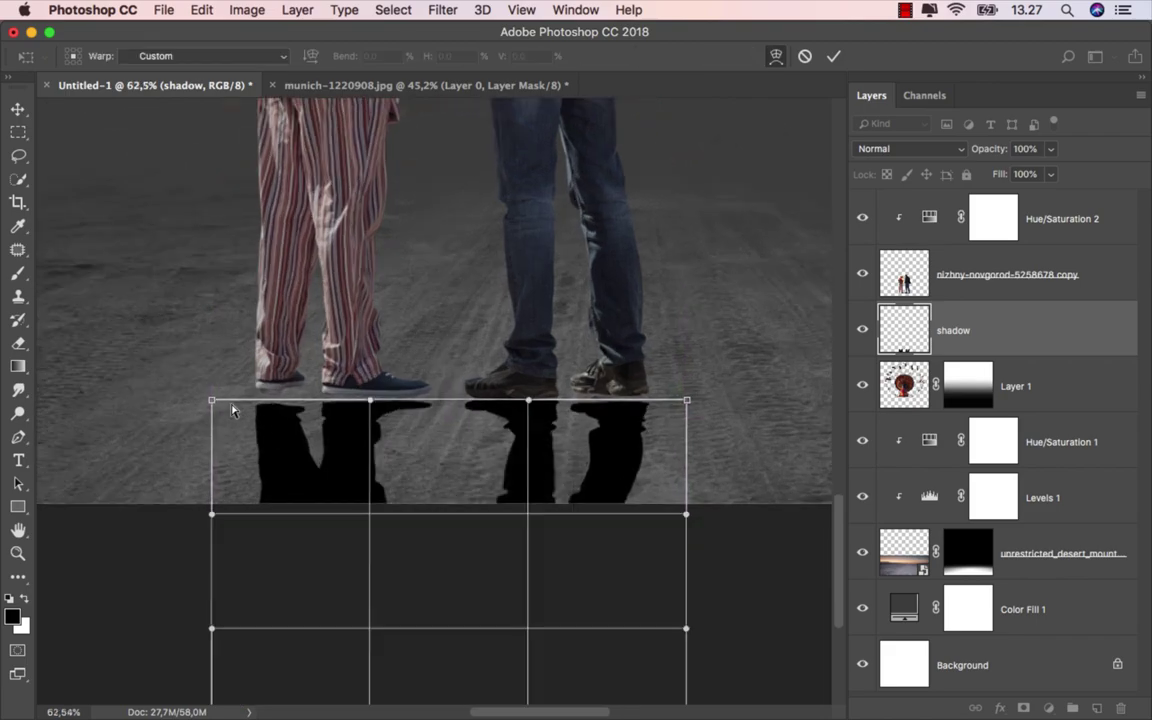
pyautogui.moveTo(211, 400); pyautogui.dragTo(211, 376)
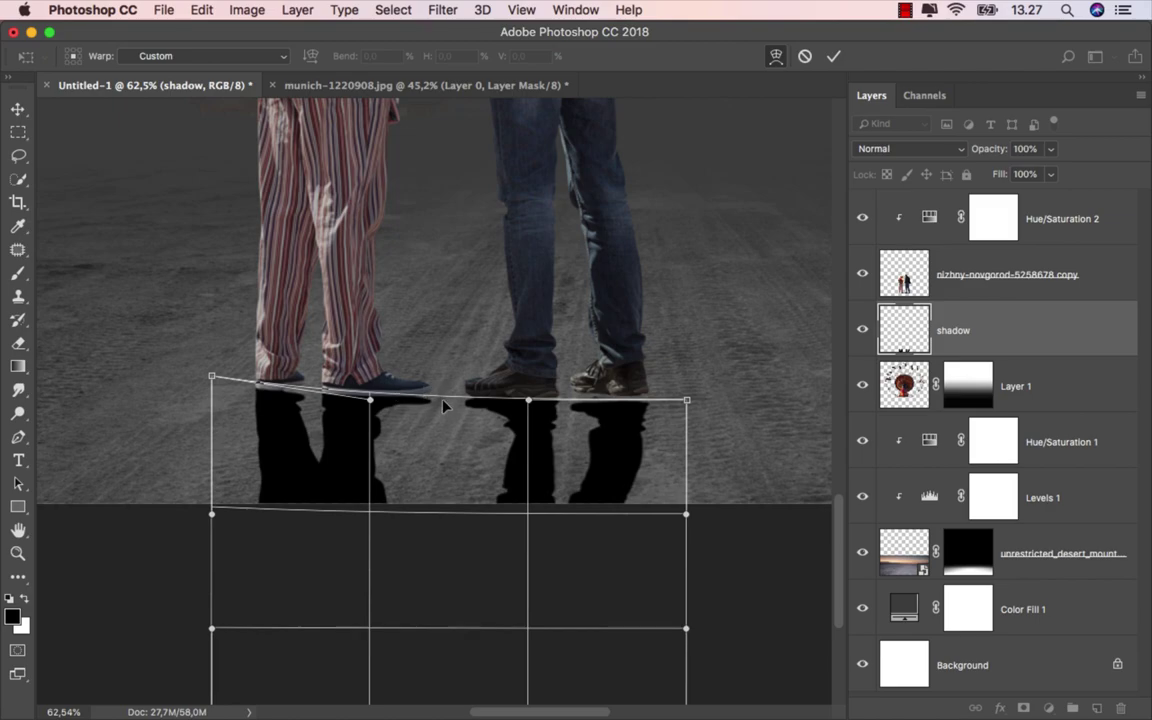
pyautogui.moveTo(688, 401); pyautogui.dragTo(684, 391)
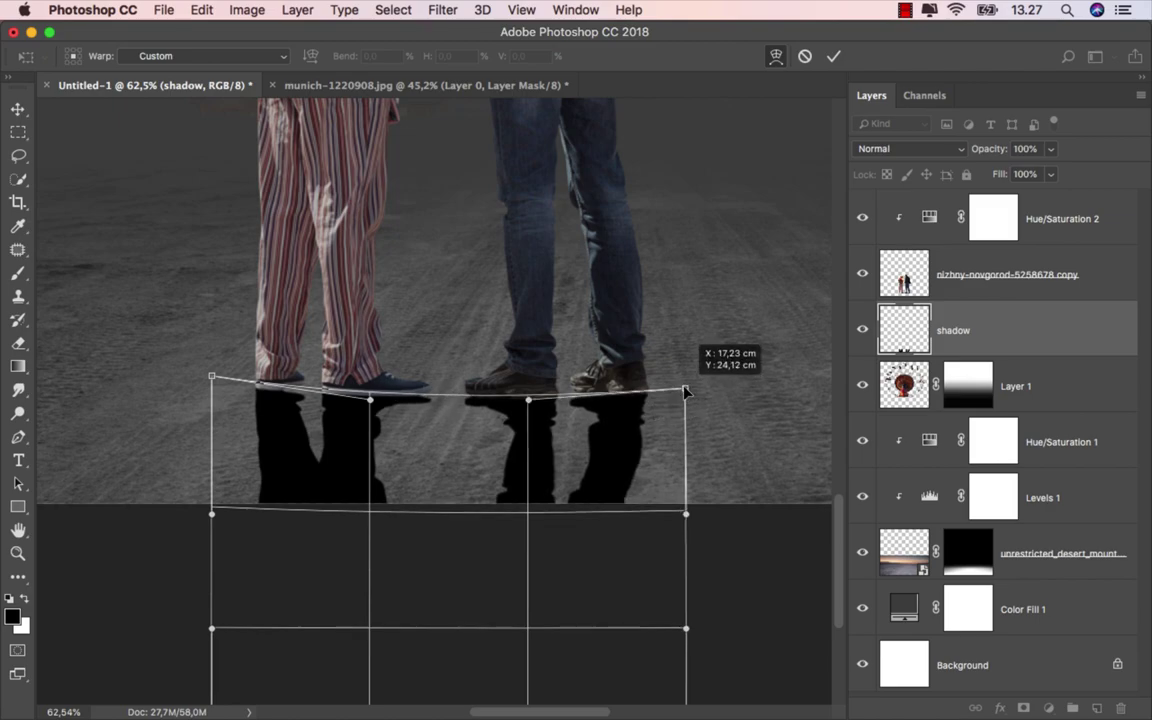
pyautogui.press('Return')
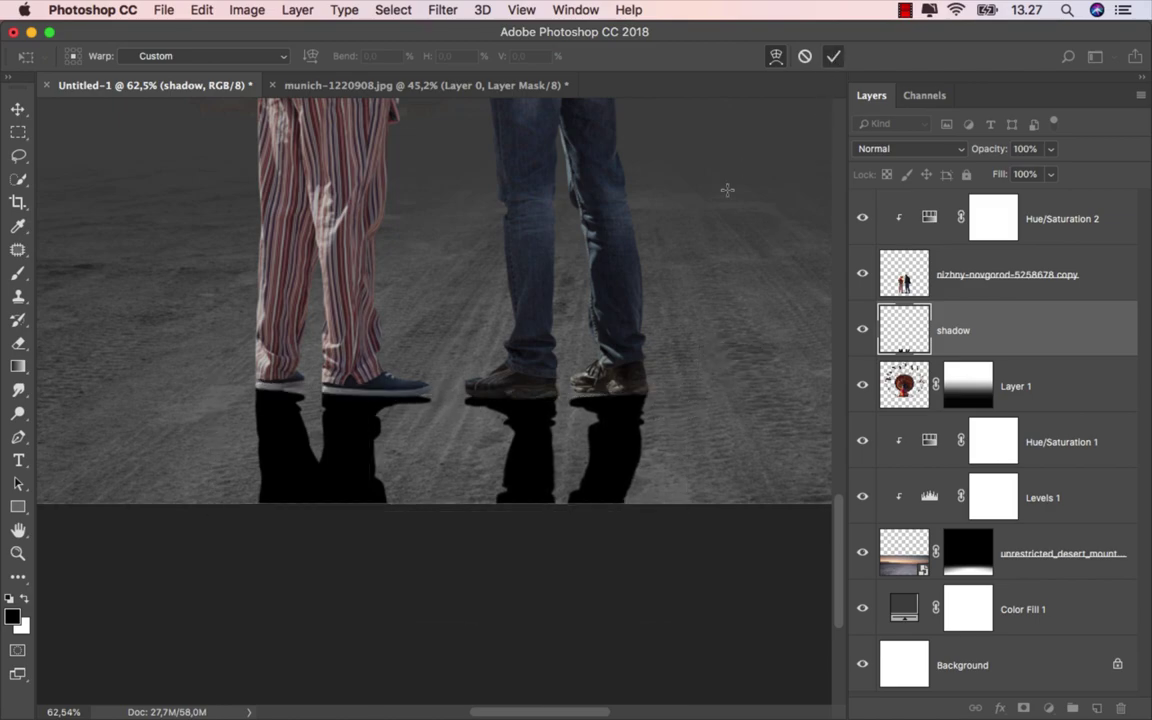
pyautogui.press('g')
pyautogui.scroll(3, 374, 400)
# Select the Smudge Tool and set its strength to 75%
pyautogui.moveTo(303, 423); pyautogui.dragTo(384, 457)
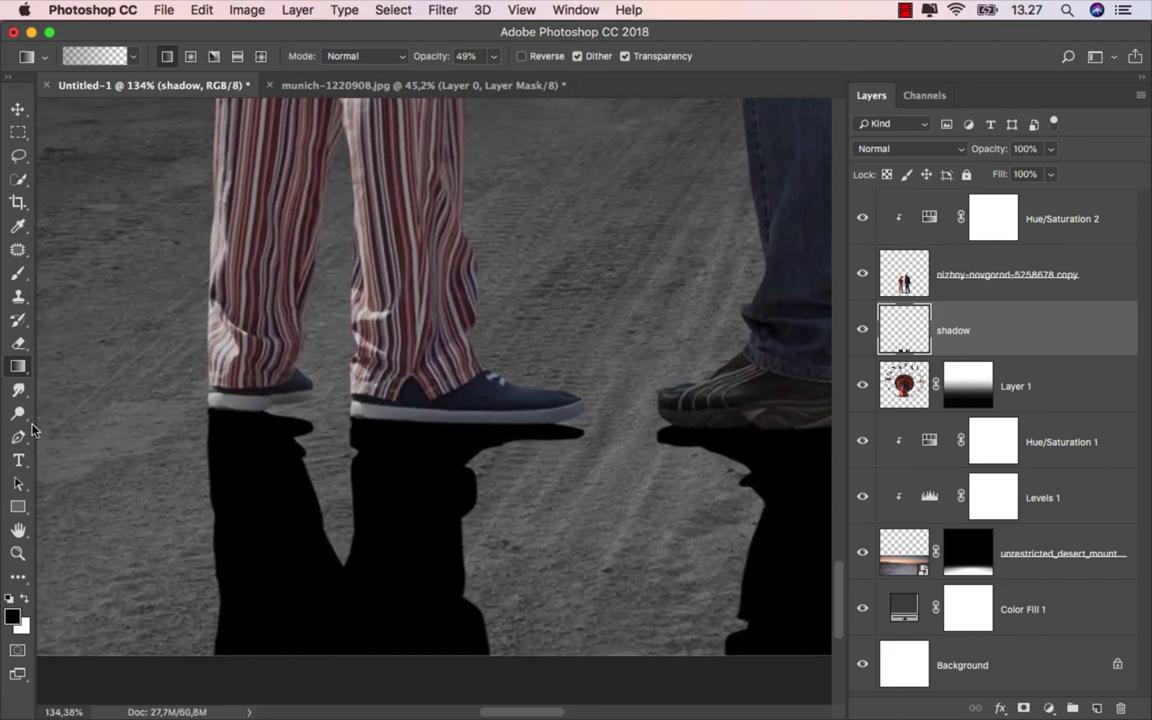
pyautogui.rightClick(18, 390)
pyautogui.click(80, 420)
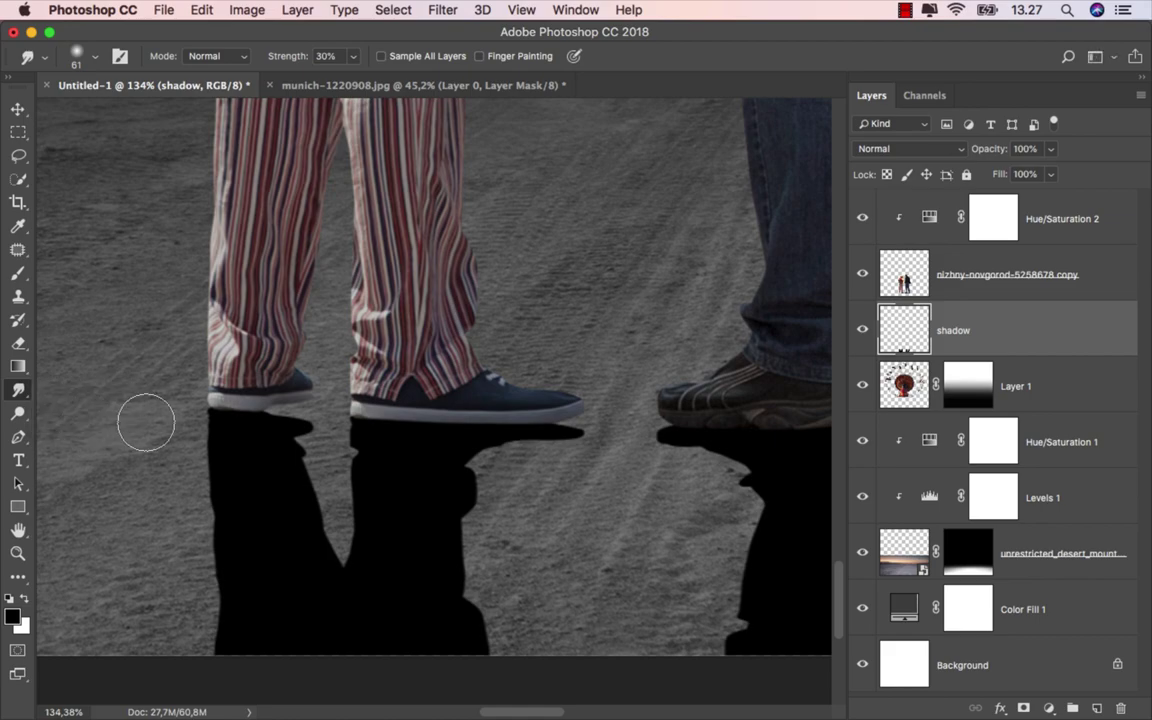
pyautogui.scroll(1, 270, 370)
pyautogui.click(353, 56)
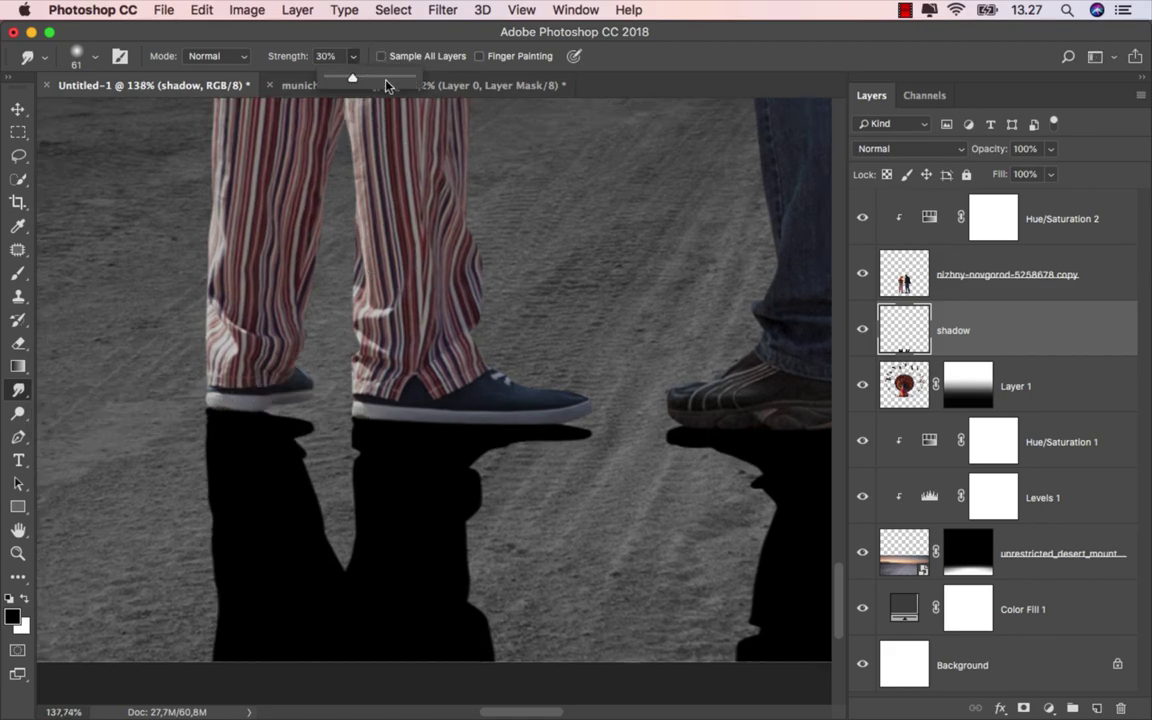
pyautogui.moveTo(270, 420)
pyautogui.mouseDown()
pyautogui.moveTo(249, 427)
pyautogui.moveTo(305, 443)
pyautogui.moveTo(291, 406)
pyautogui.mouseUp()
# Smudge the shadow's top edges up under both shoes, undoing a stray stroke on a sole
pyautogui.scroll(3, 300, 405)
pyautogui.scroll(1, 300, 395)
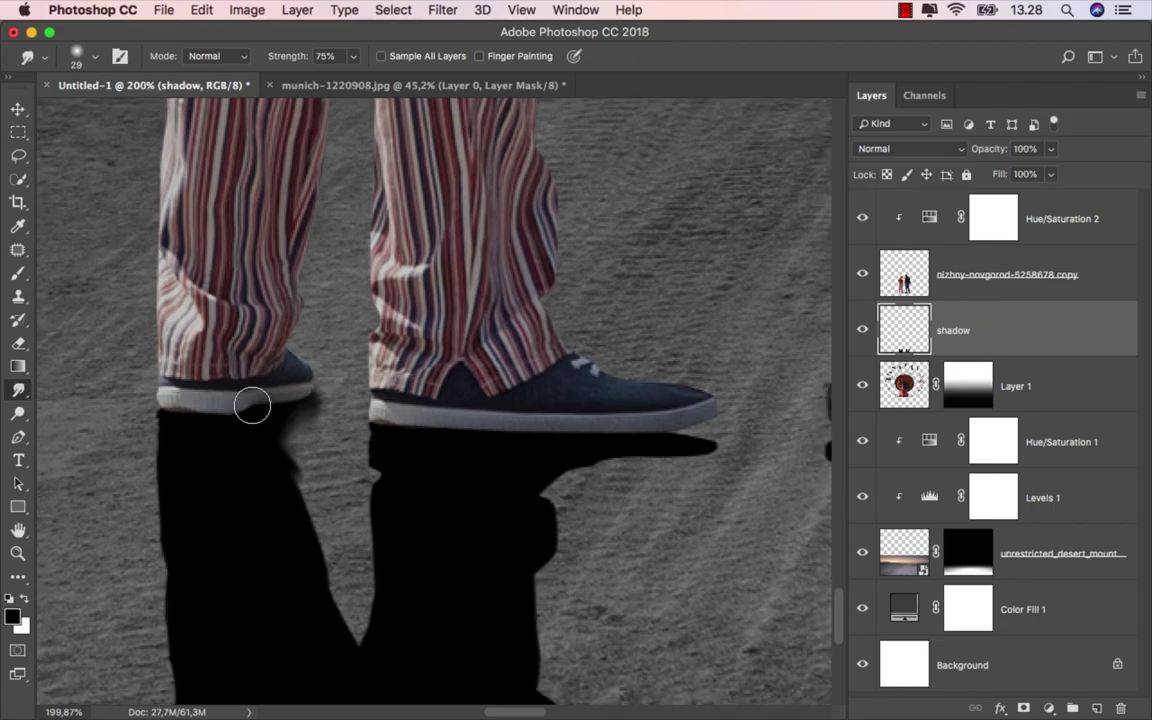
pyautogui.scroll(-8, 300, 405)
pyautogui.scroll(-1, 480, 450)
pyautogui.scroll(6, 453, 419)
pyautogui.scroll(1, 460, 429)
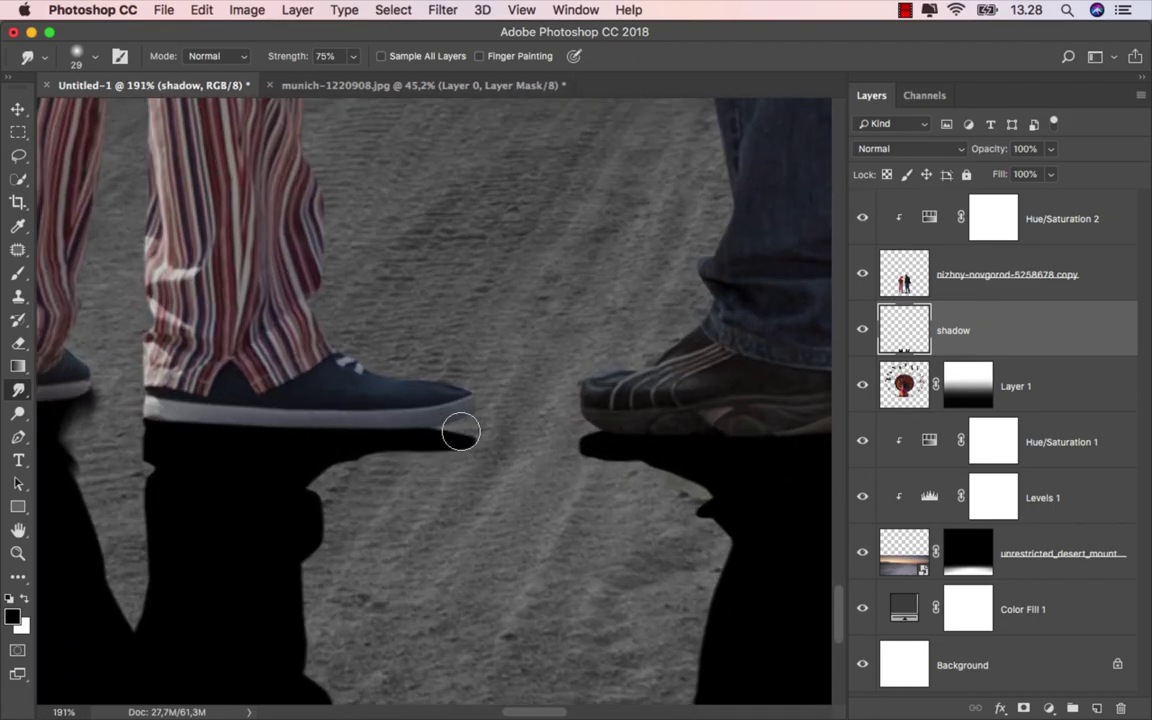
pyautogui.moveTo(442, 411); pyautogui.dragTo(483, 417)
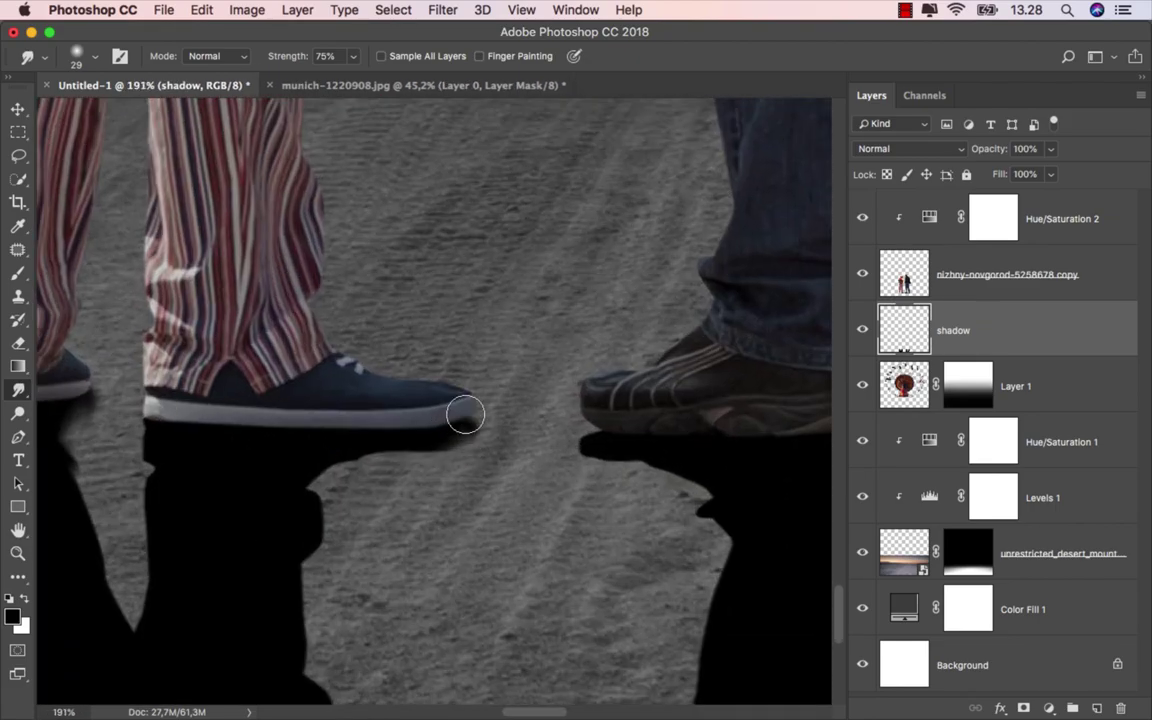
pyautogui.hscroll(5, 527, 463)
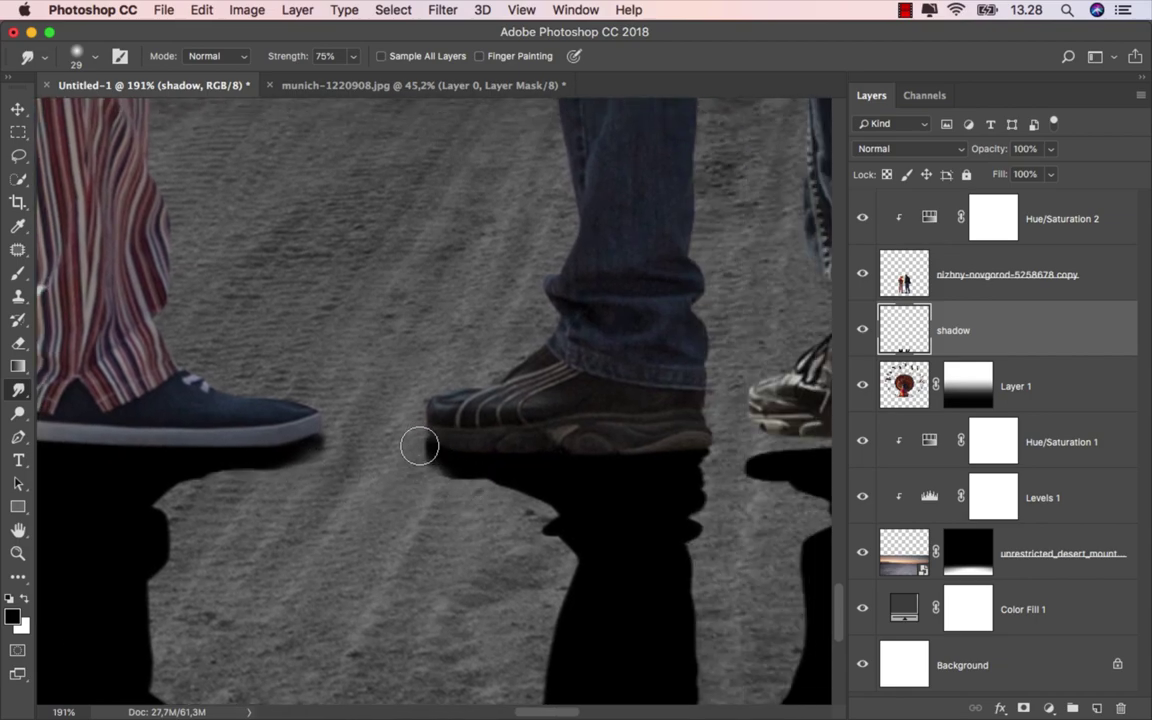
pyautogui.moveTo(663, 501)
pyautogui.mouseDown()
pyautogui.moveTo(386, 528)
pyautogui.moveTo(421, 497)
pyautogui.moveTo(543, 483)
pyautogui.mouseUp()
pyautogui.press(']')
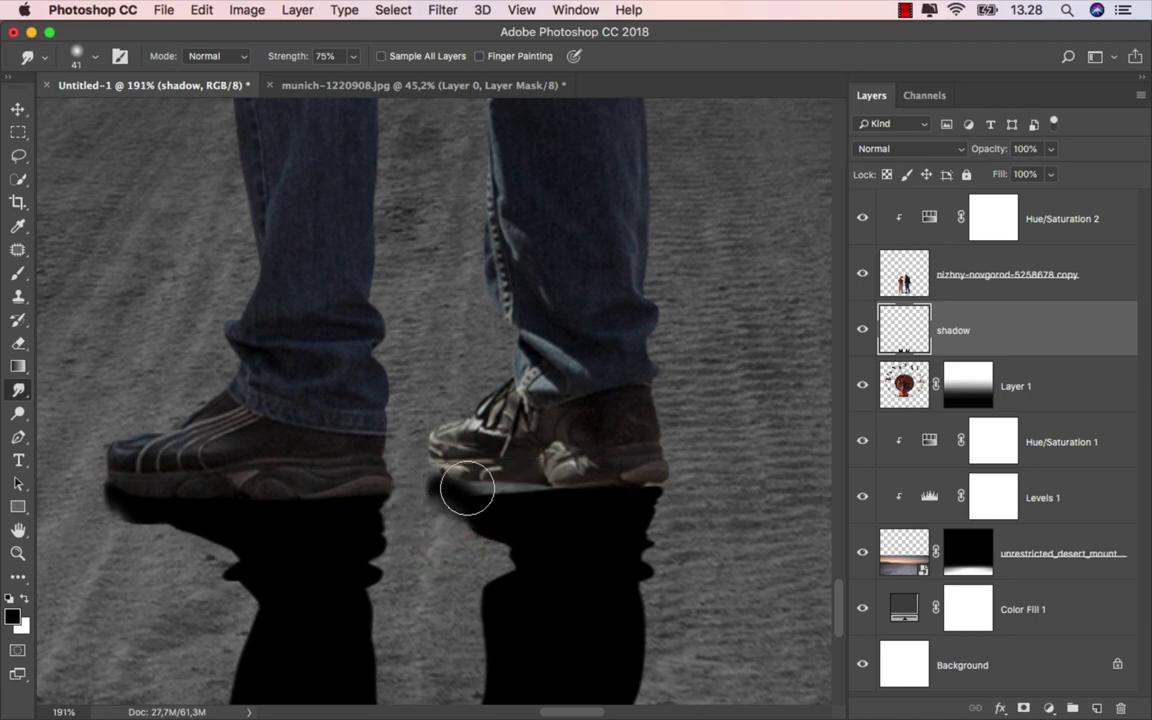
pyautogui.hotkey('ctrl', 'z')
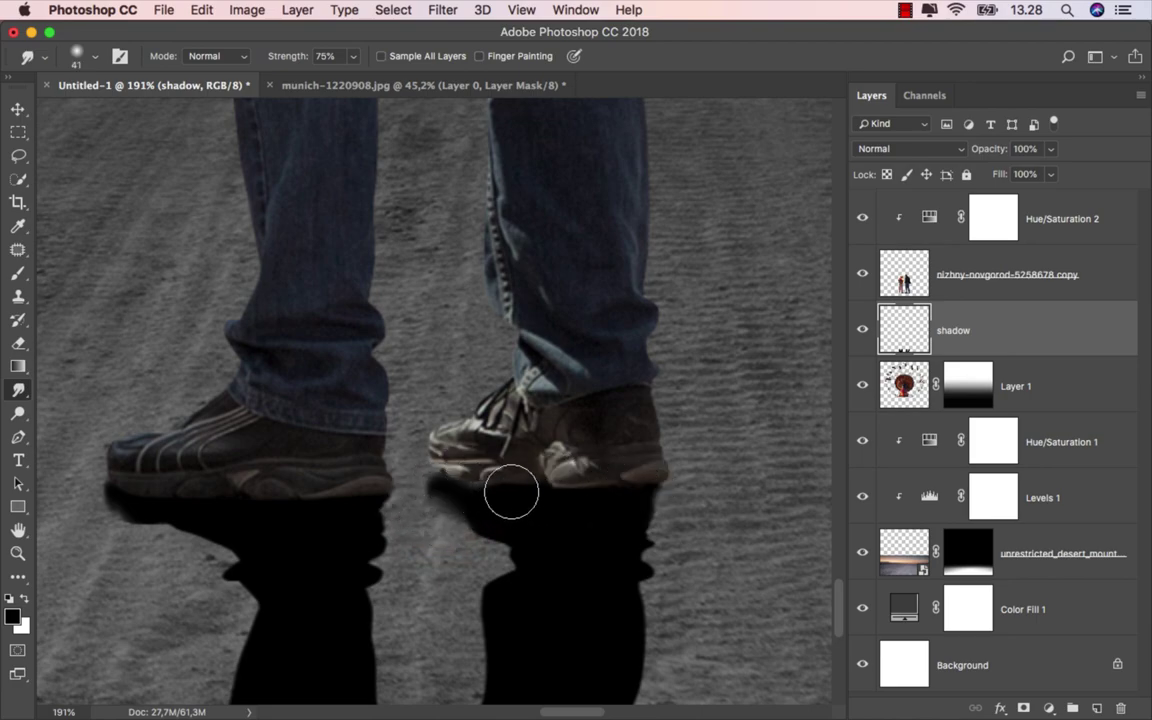
pyautogui.scroll(-2, 480, 500)
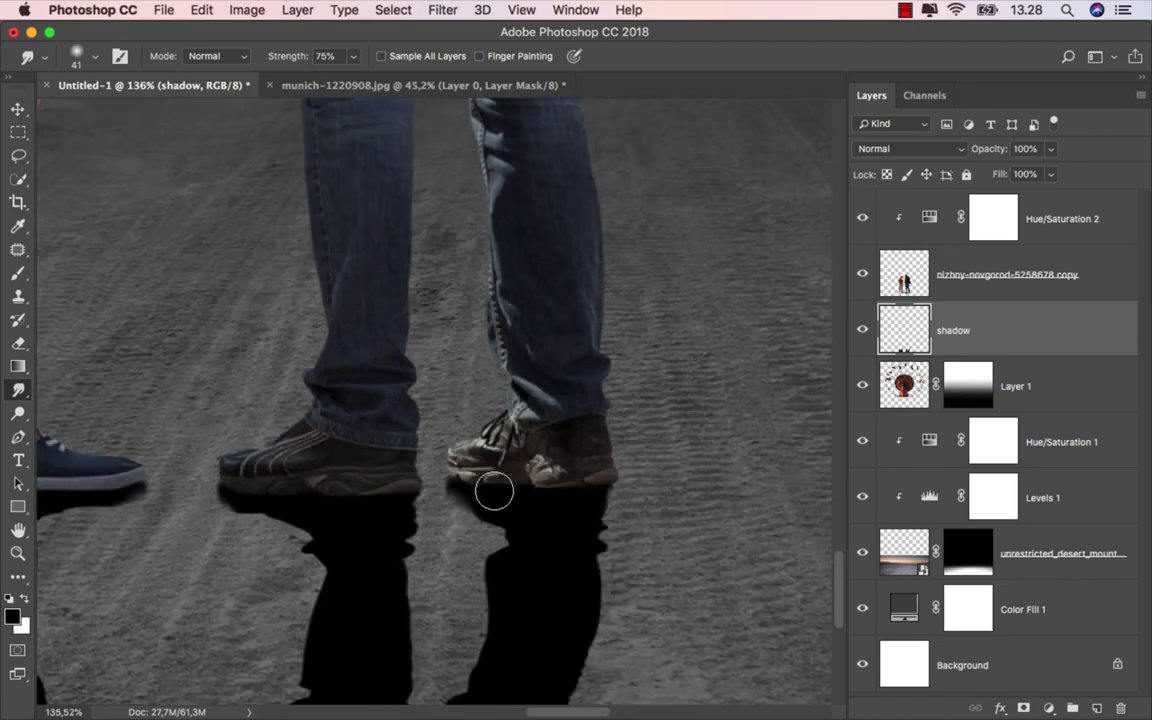
pyautogui.scroll(-2, 485, 490)
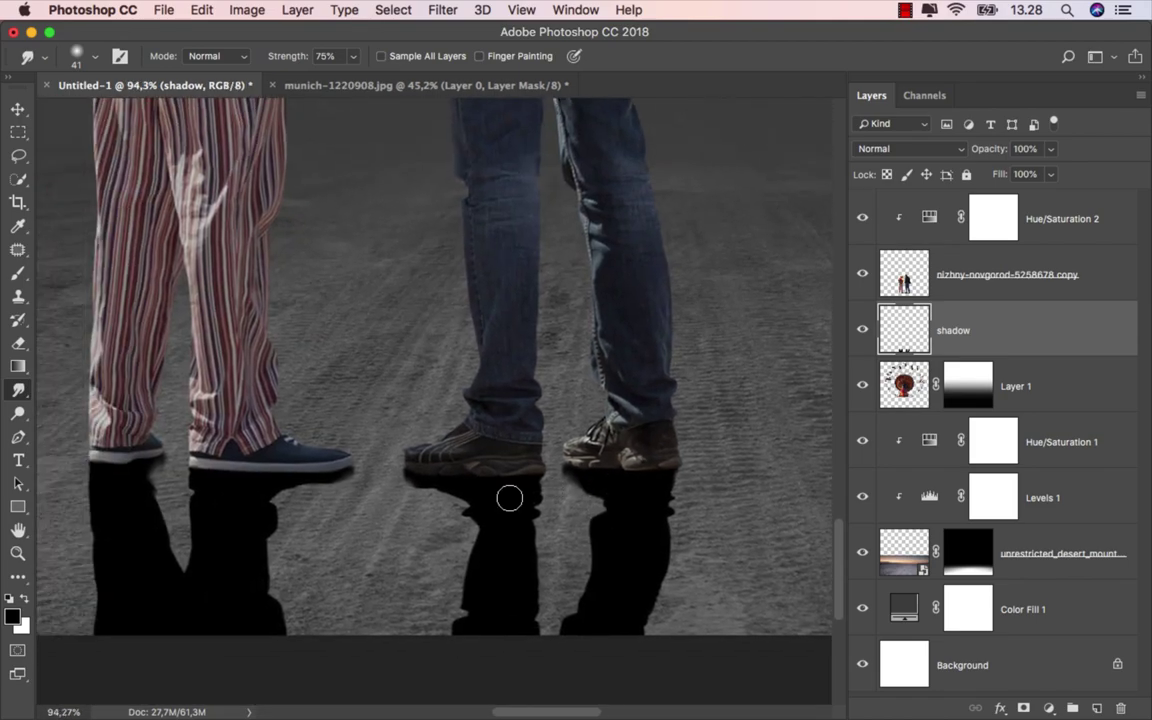
pyautogui.scroll(-1, 509, 497)
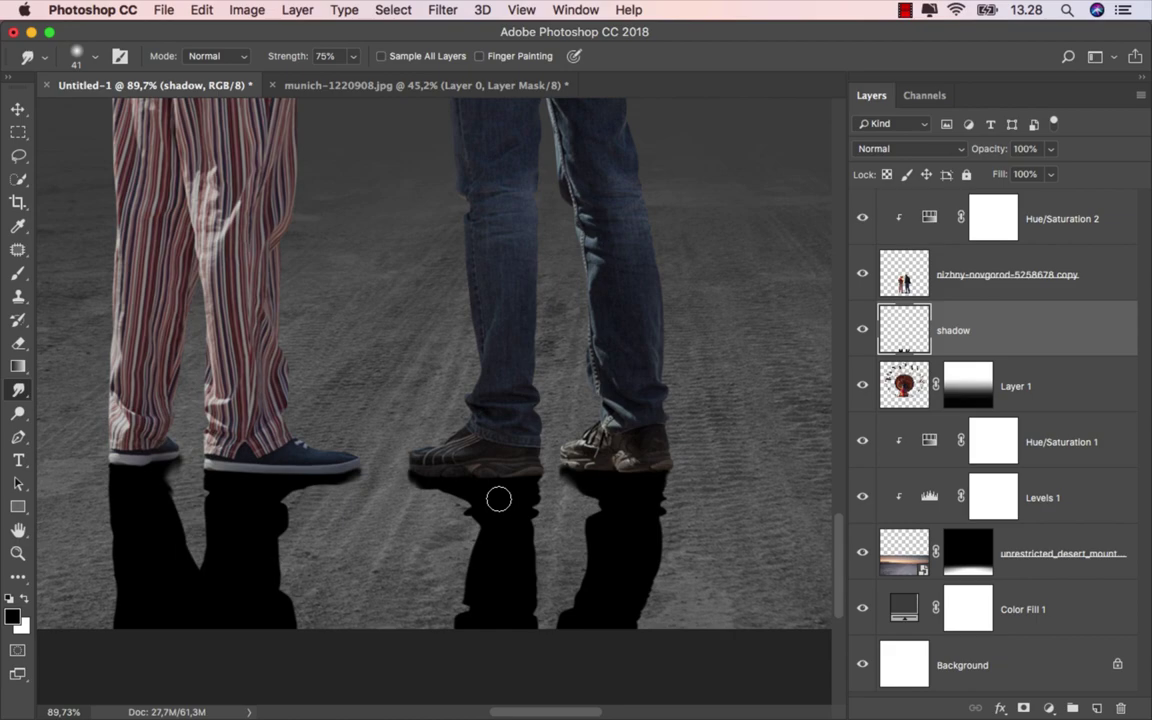
pyautogui.click(17, 110)
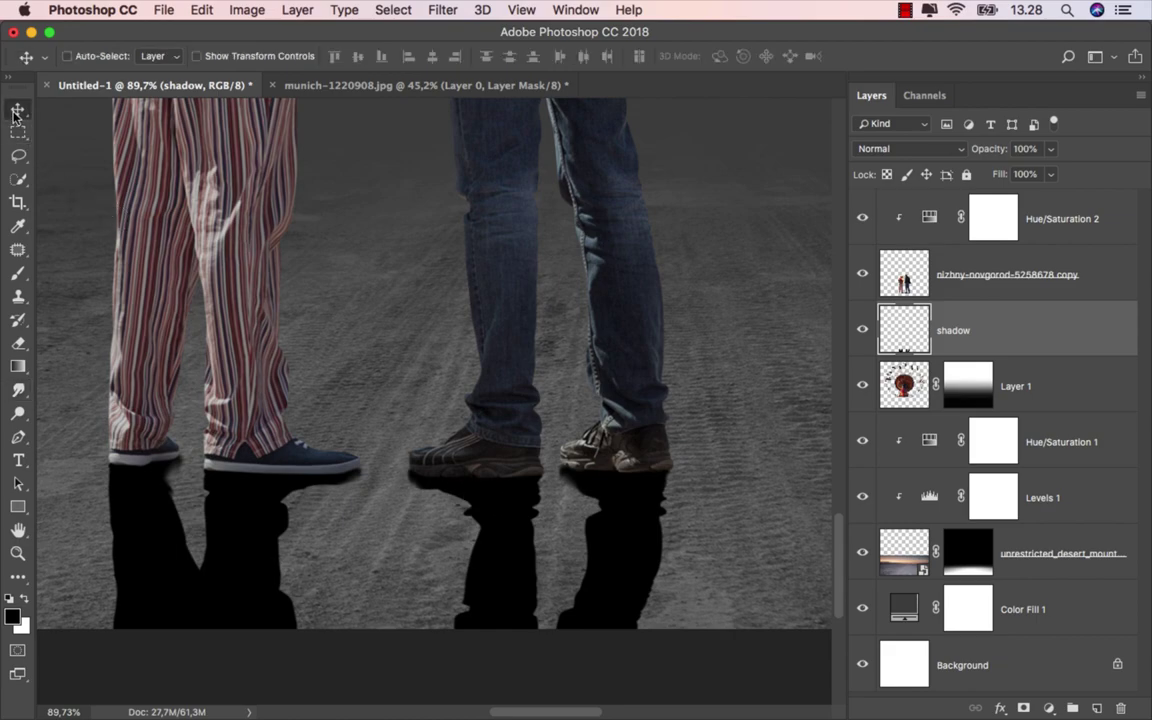
# Apply a 2.1 pixel Gaussian Blur to the shadow layer
pyautogui.click(440, 10)
pyautogui.click(728, 296)
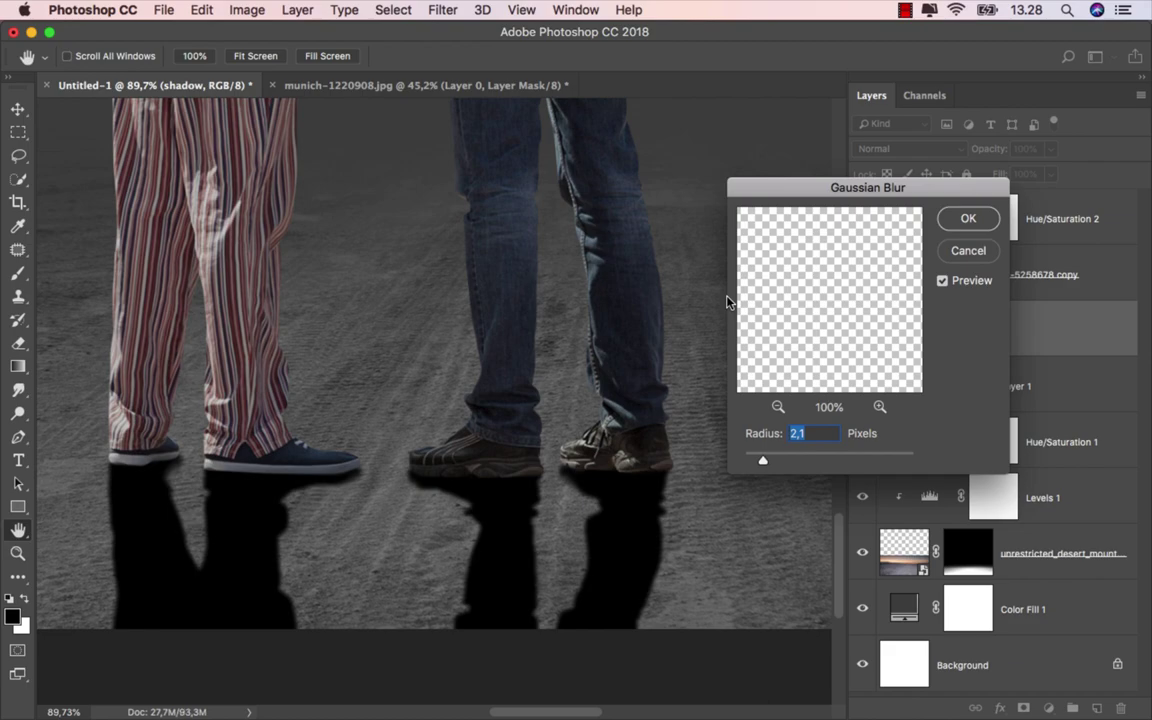
pyautogui.click(966, 222)
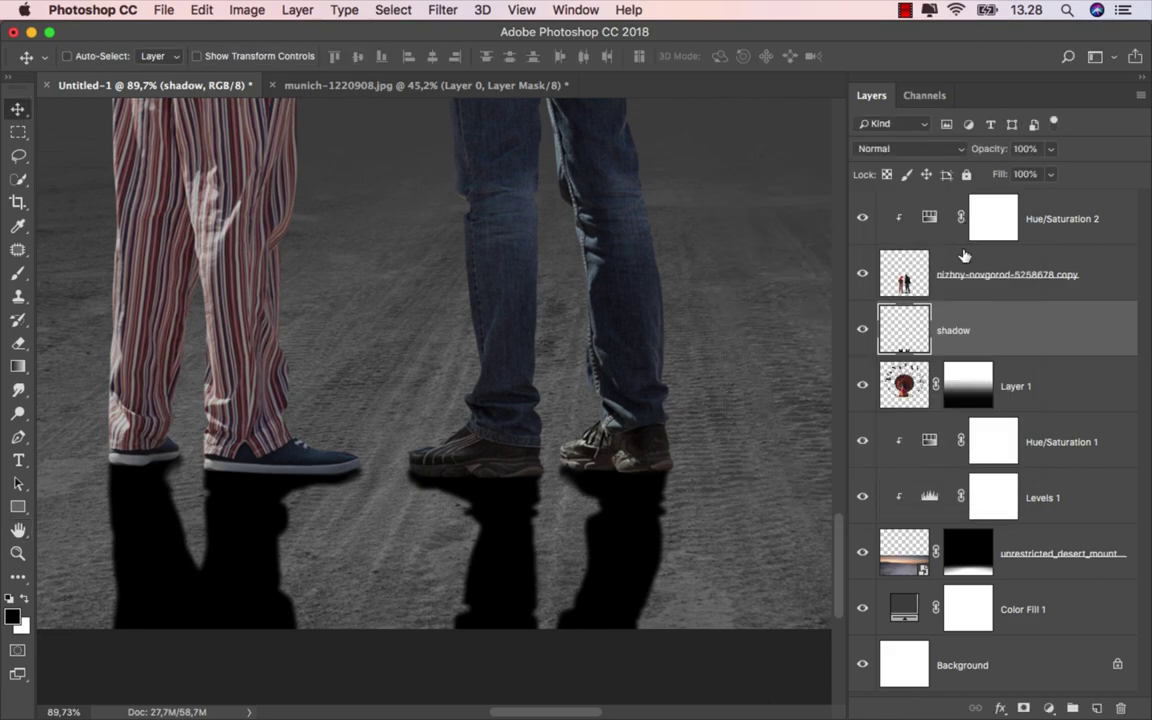
# Add a layer mask to the shadow layer and lower its fill to 51%
pyautogui.click(1023, 707)
pyautogui.scroll(-3, 510, 565)
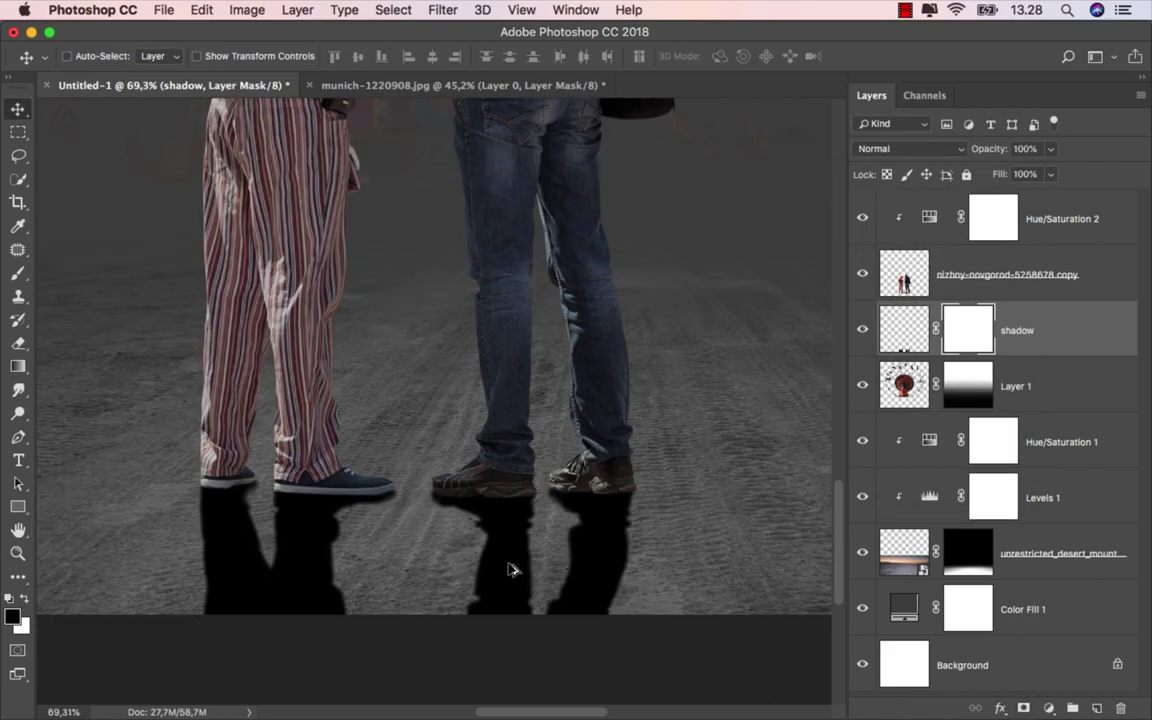
pyautogui.scroll(-2, 505, 567)
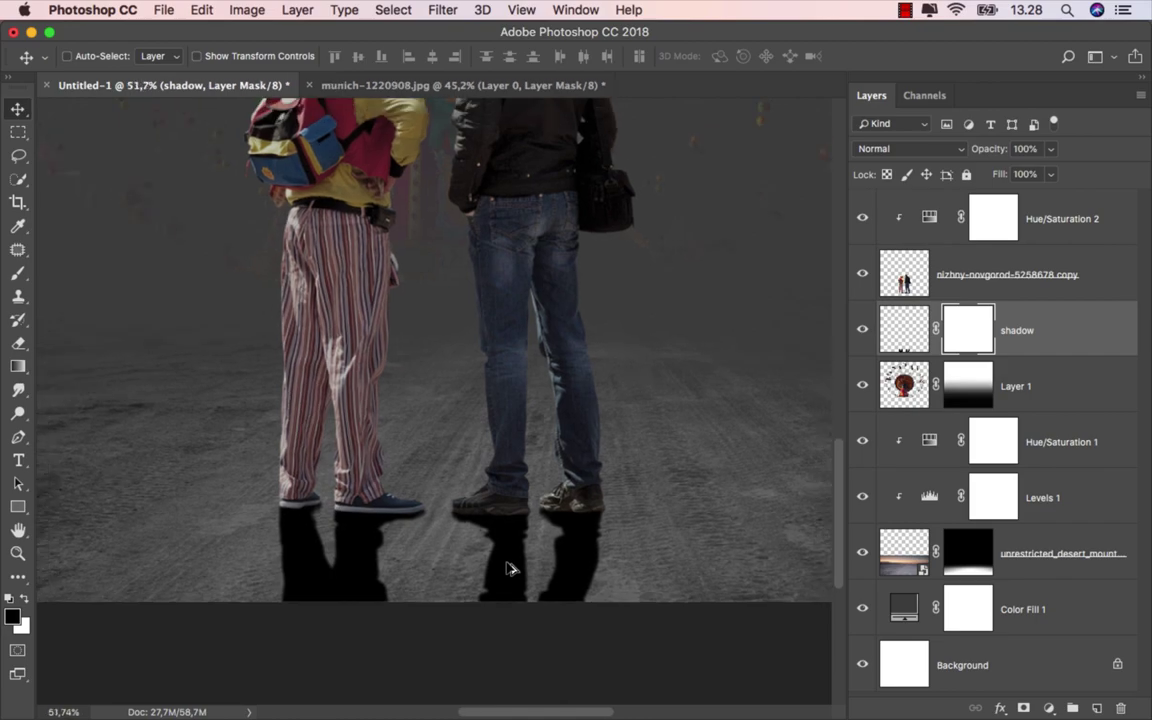
pyautogui.click(1050, 174)
pyautogui.moveTo(1048, 195); pyautogui.dragTo(1010, 198)
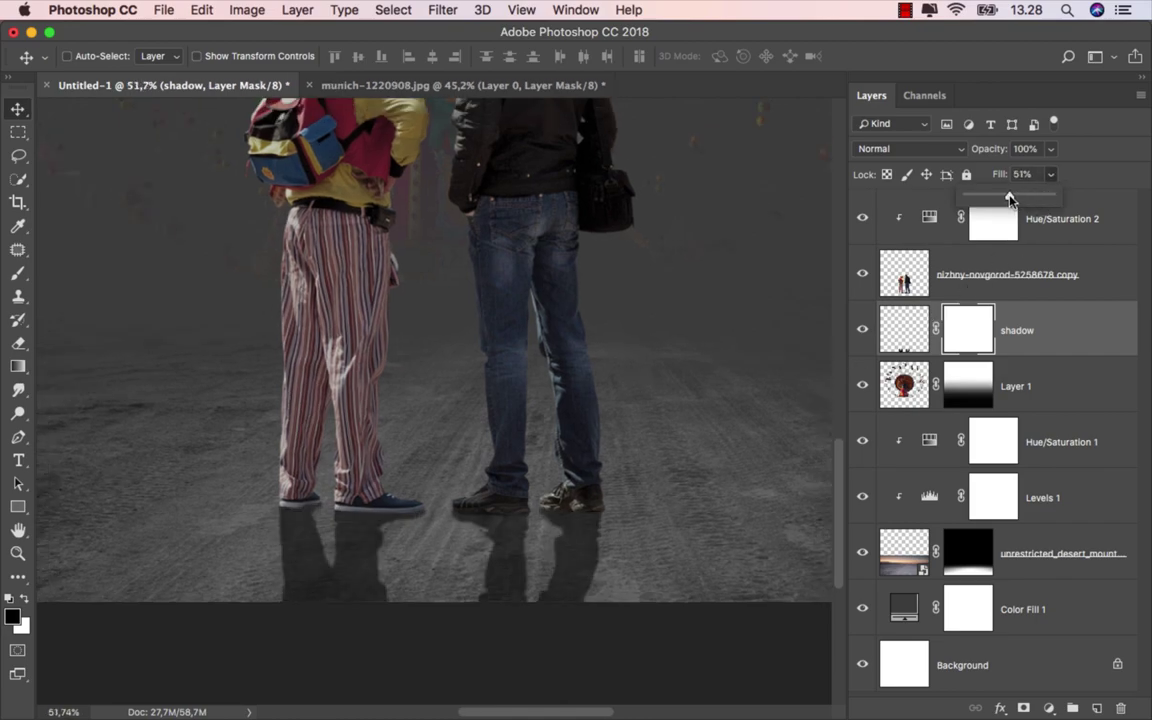
# Drag vertical gradients on the shadow mask so the shadows fade out below the feet
pyautogui.click(18, 366)
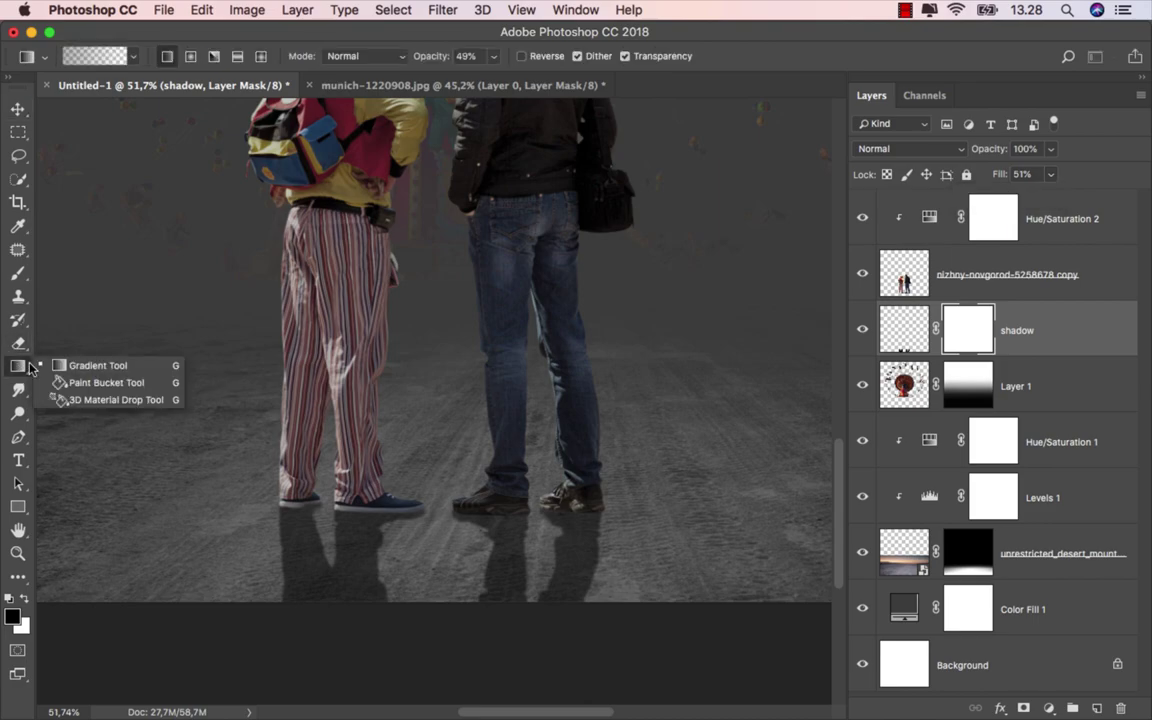
pyautogui.moveTo(476, 486); pyautogui.dragTo(462, 493)
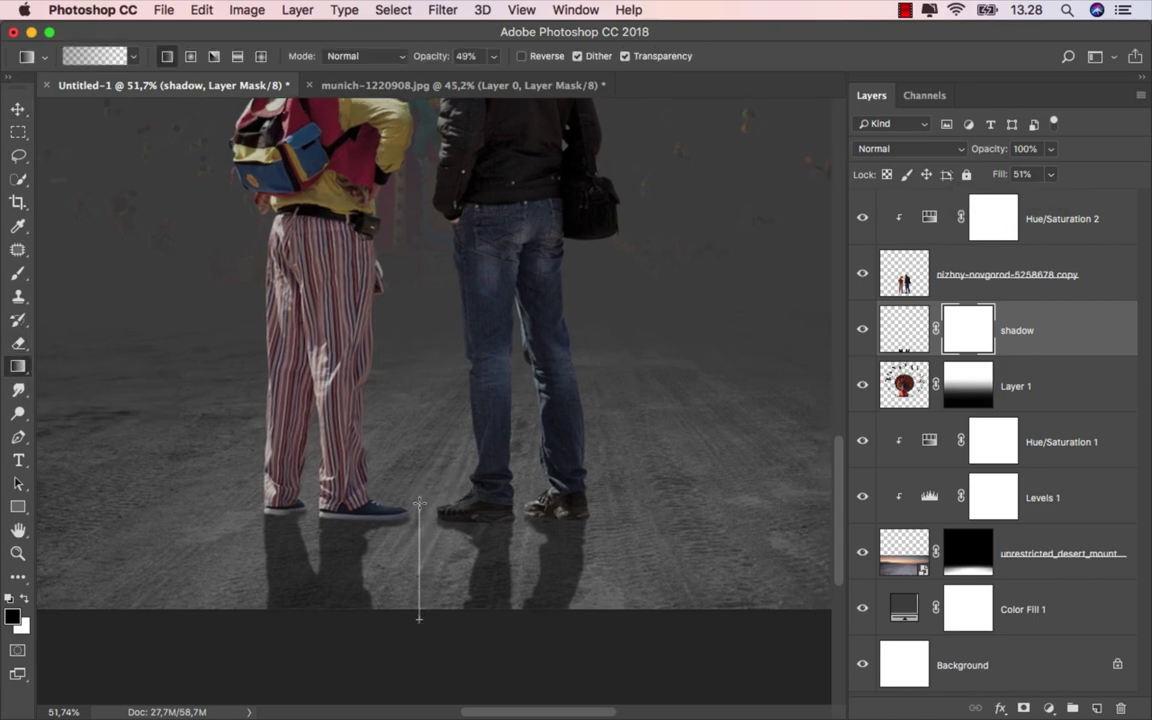
pyautogui.moveTo(424, 580); pyautogui.dragTo(418, 500)
pyautogui.scroll(-3, 410, 570)
pyautogui.moveTo(407, 625); pyautogui.dragTo(408, 530)
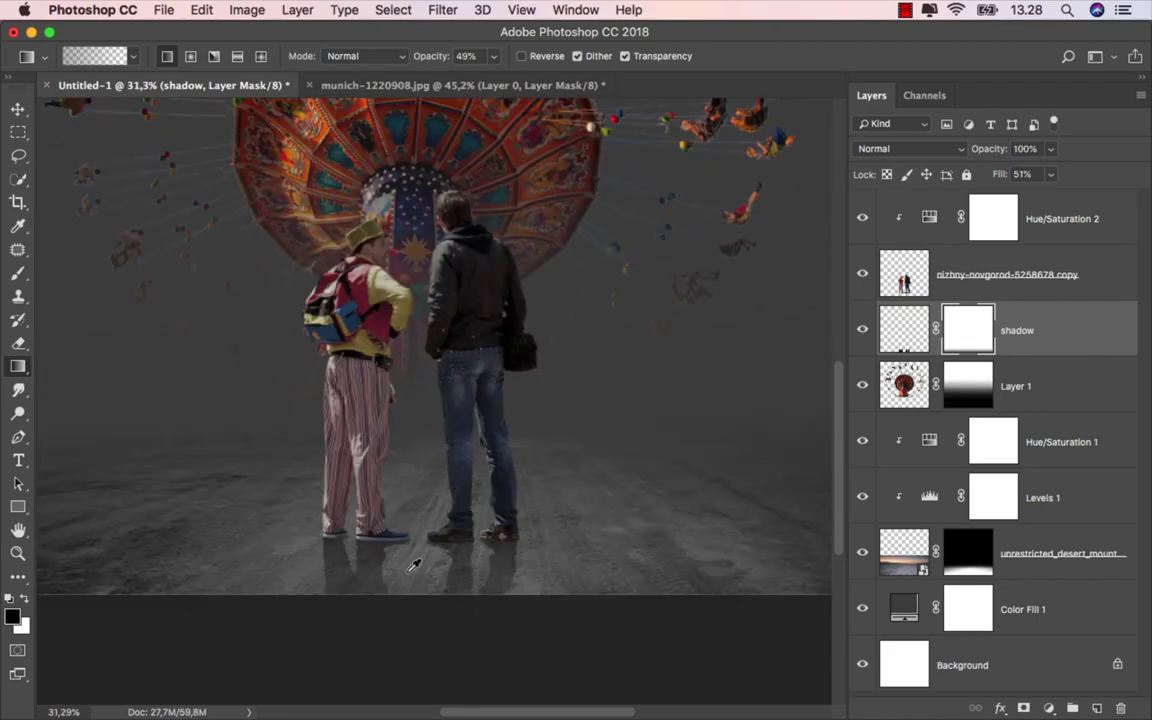
pyautogui.scroll(-2, 411, 558)
pyautogui.scroll(3, 433, 656)
pyautogui.scroll(-2, 420, 660)
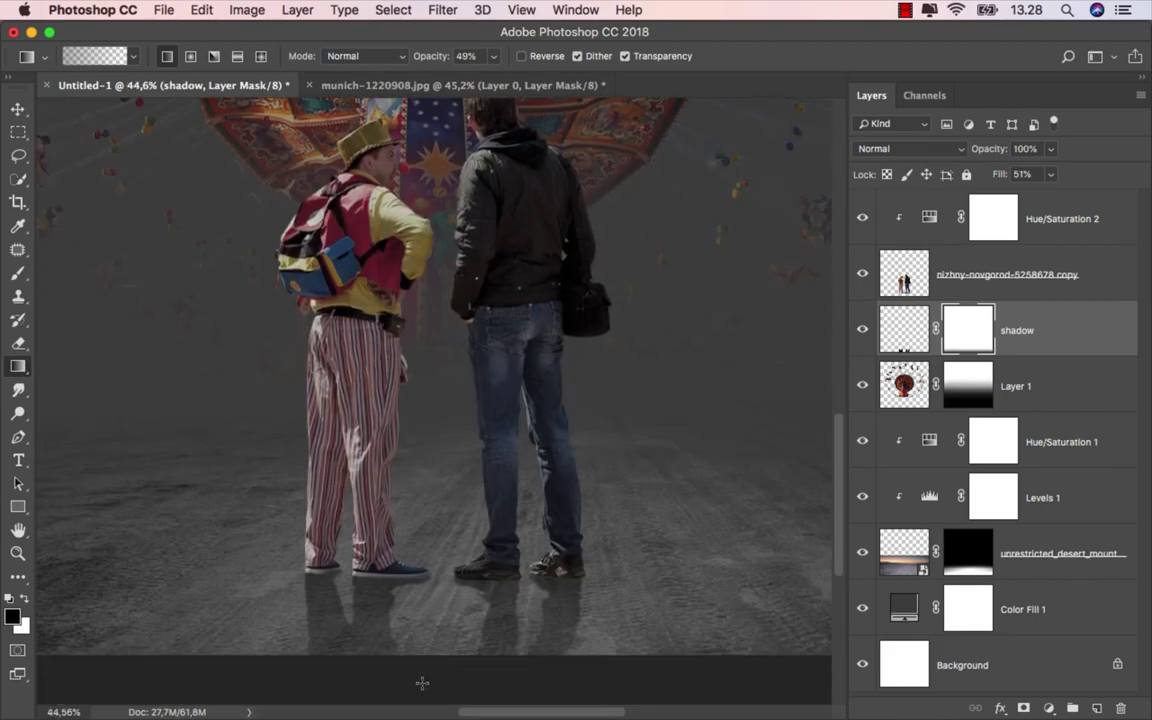
pyautogui.moveTo(419, 680)
pyautogui.mouseDown()
pyautogui.moveTo(423, 591)
pyautogui.moveTo(393, 500)
pyautogui.mouseUp()
pyautogui.scroll(-3, 390, 540)
pyautogui.scroll(-1, 398, 565)
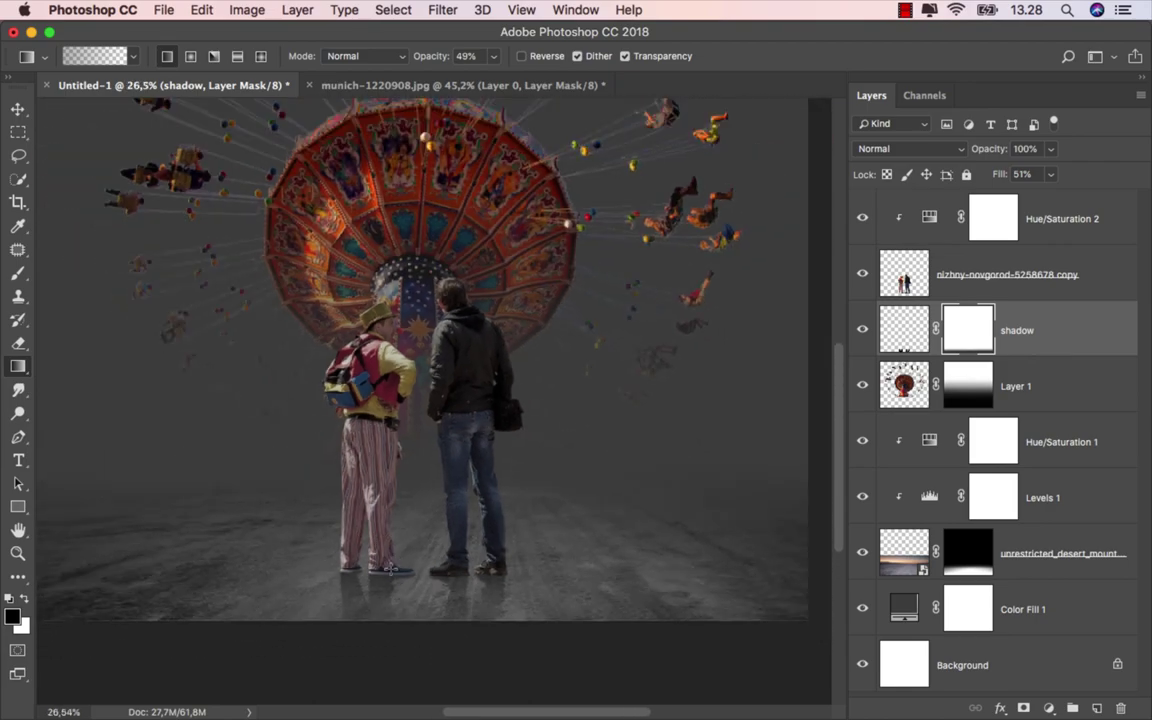
pyautogui.scroll(-1, 395, 567)
pyautogui.scroll(-1, 390, 570)
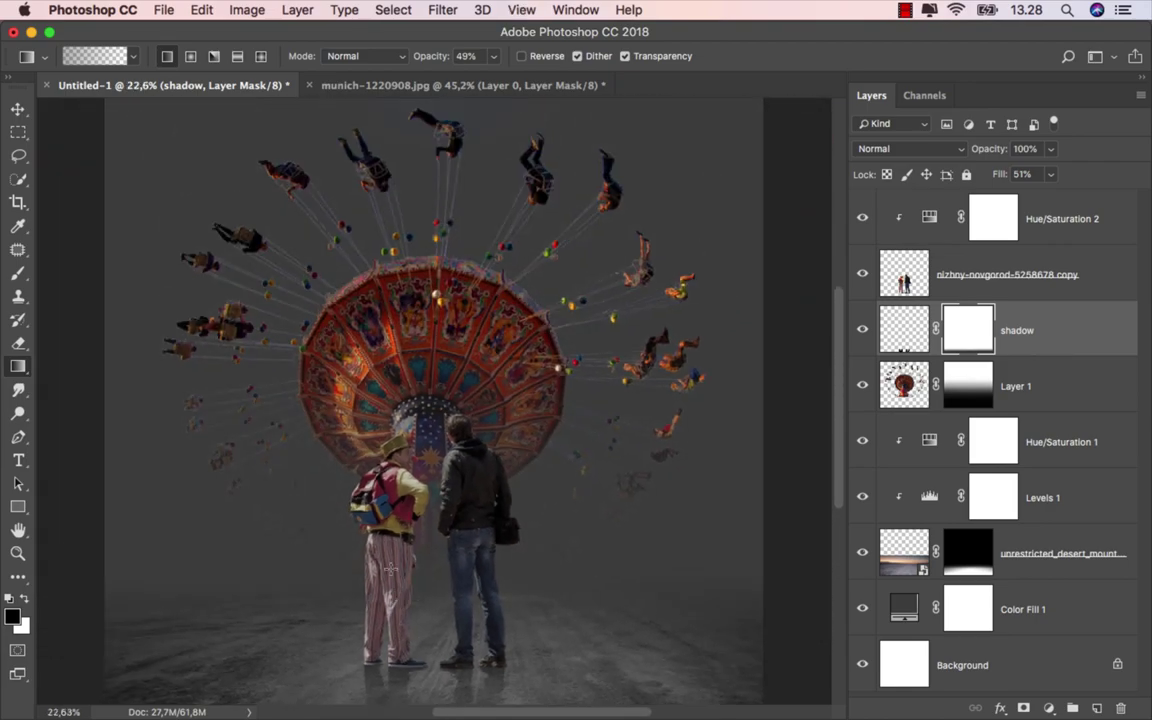
# Toggle the shadow layer to compare, then select Layer 1 holding the carousel
pyautogui.click(862, 330)
pyautogui.click(862, 330)
pyautogui.click(904, 329)
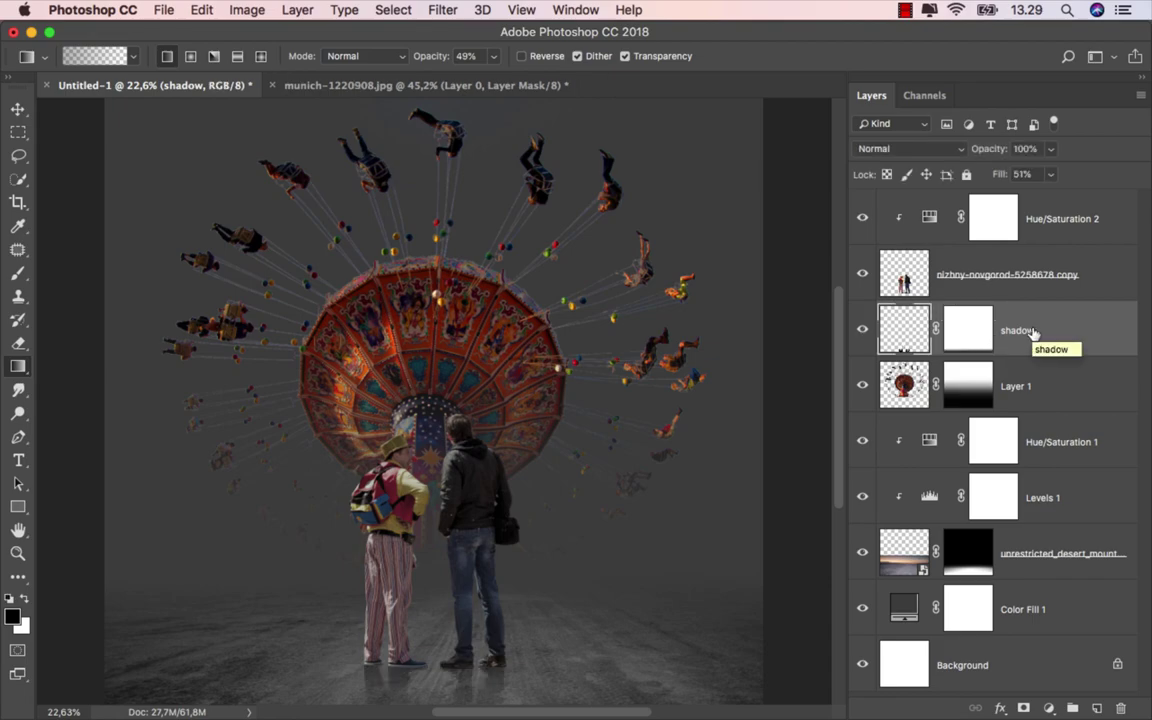
pyautogui.click(1057, 386)
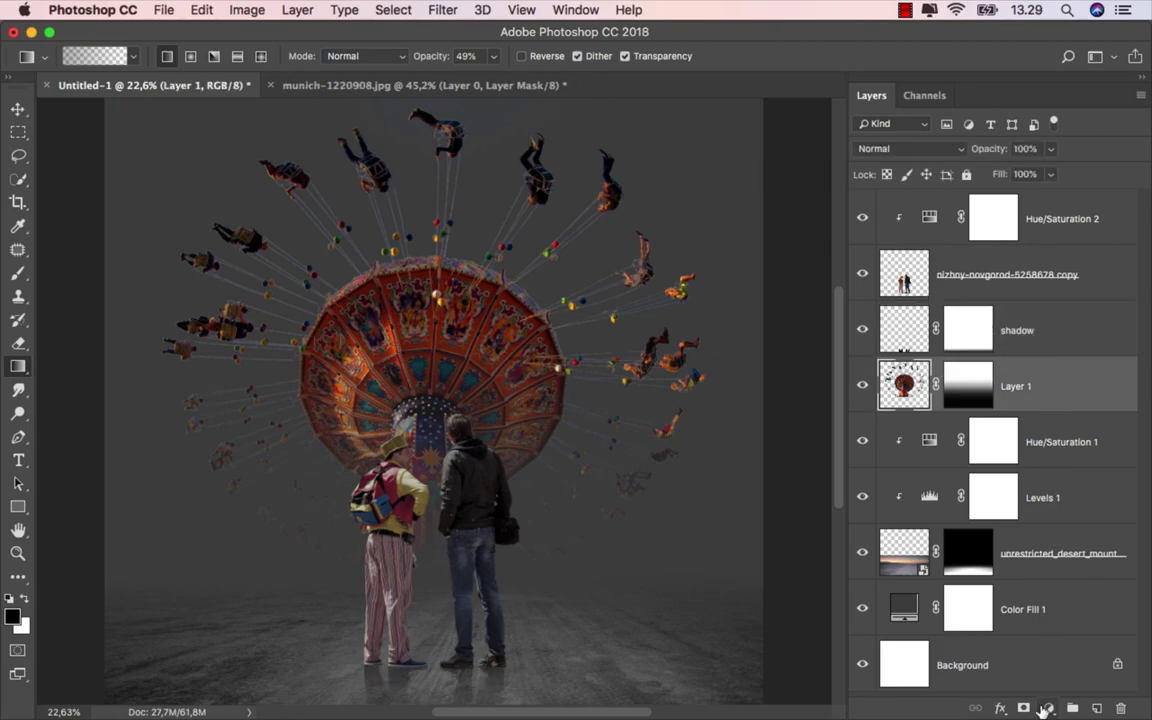
# Add a Brightness/Contrast layer clipped to the carousel with Brightness -31
pyautogui.click(1047, 708)
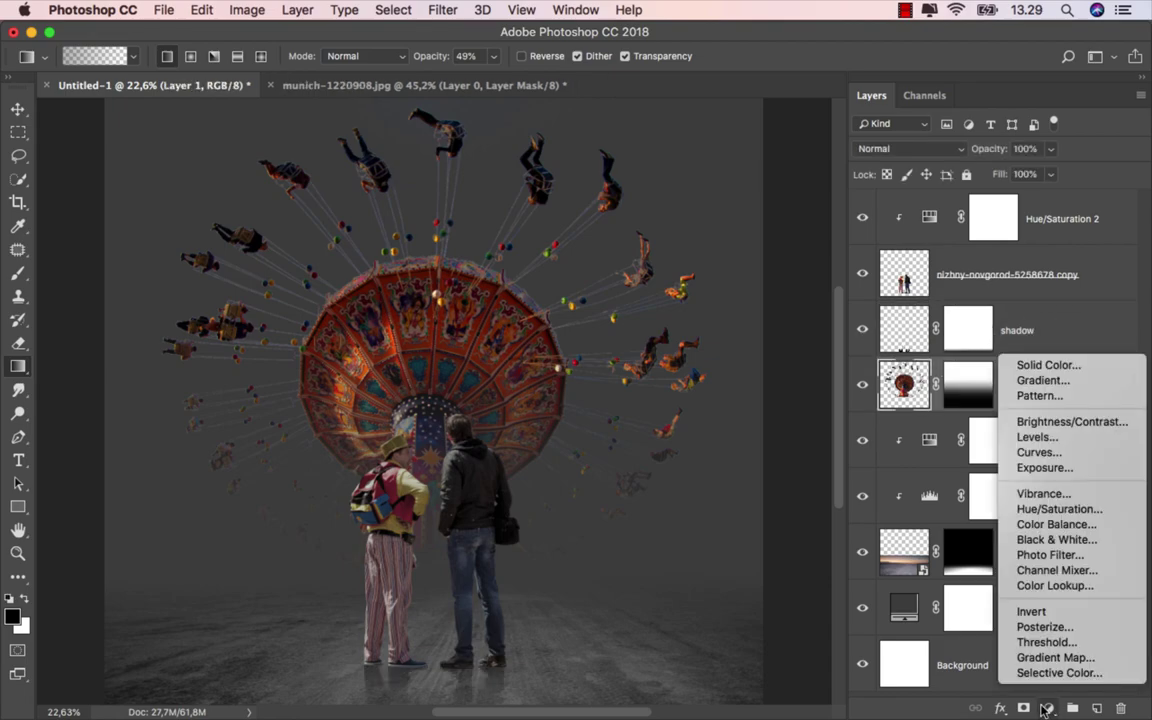
pyautogui.click(1070, 421)
pyautogui.click(700, 605)
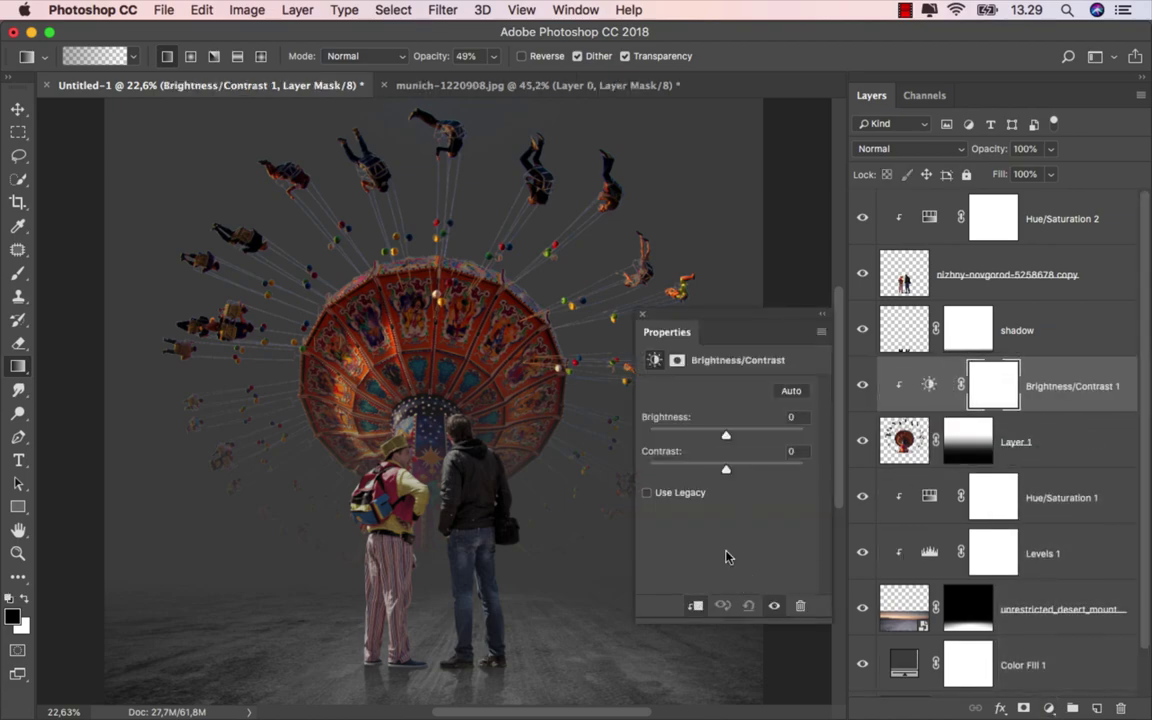
pyautogui.moveTo(725, 440); pyautogui.dragTo(711, 439)
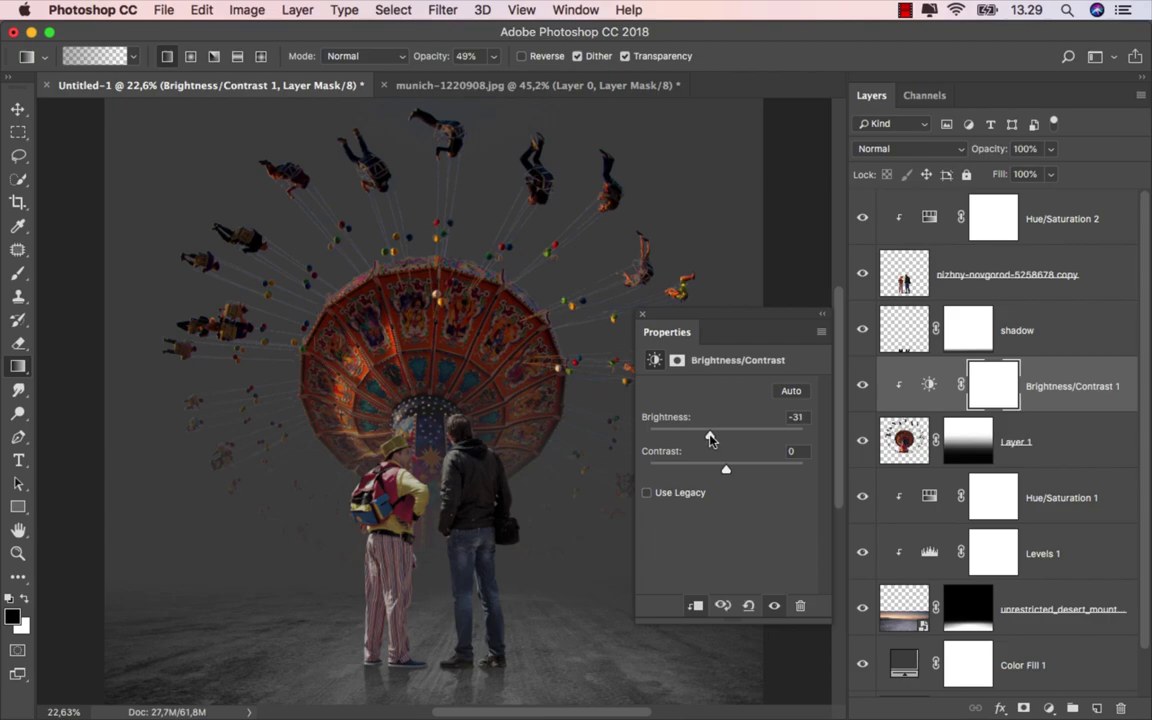
pyautogui.click(646, 315)
pyautogui.click(863, 387)
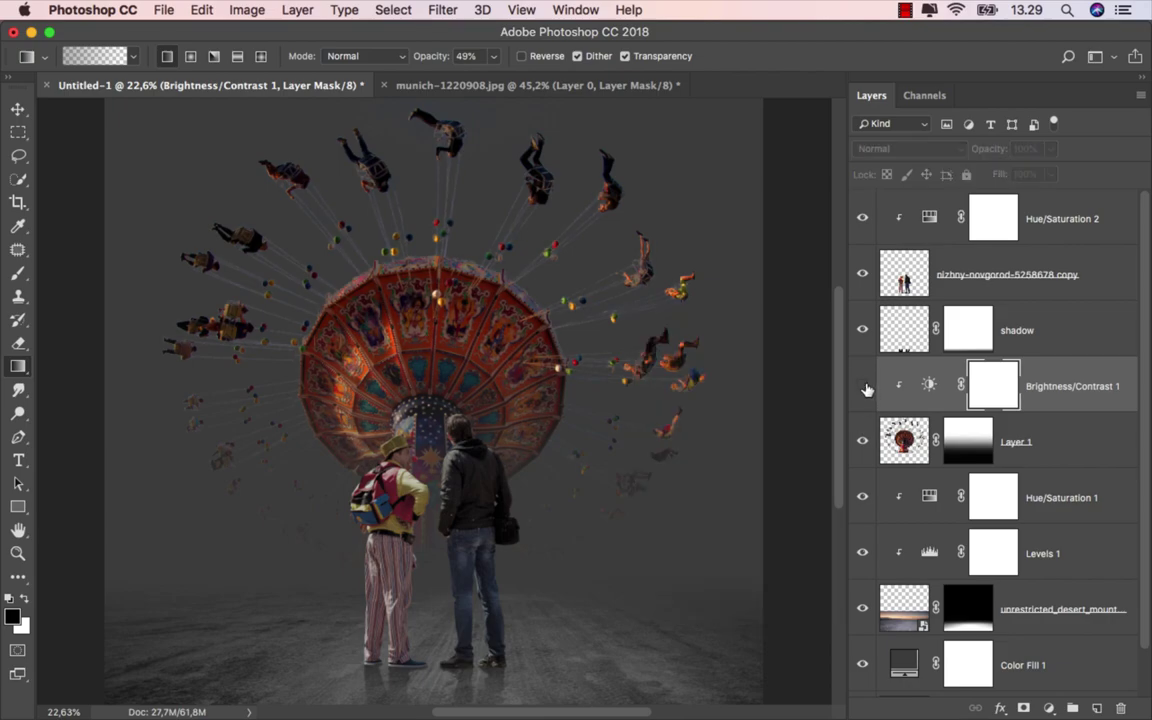
pyautogui.click(863, 387)
# Add a clipped Hue/Saturation layer: Cyans and Blues saturation -100, Blues lightness -99
pyautogui.click(1049, 707)
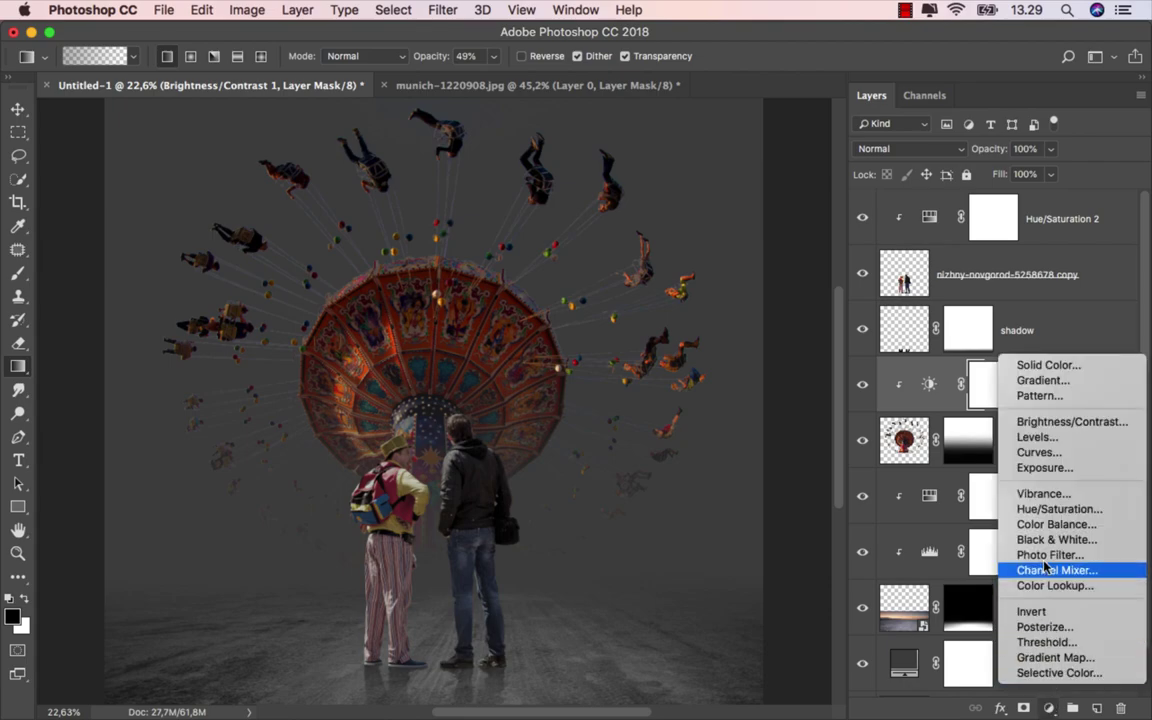
pyautogui.click(1018, 510)
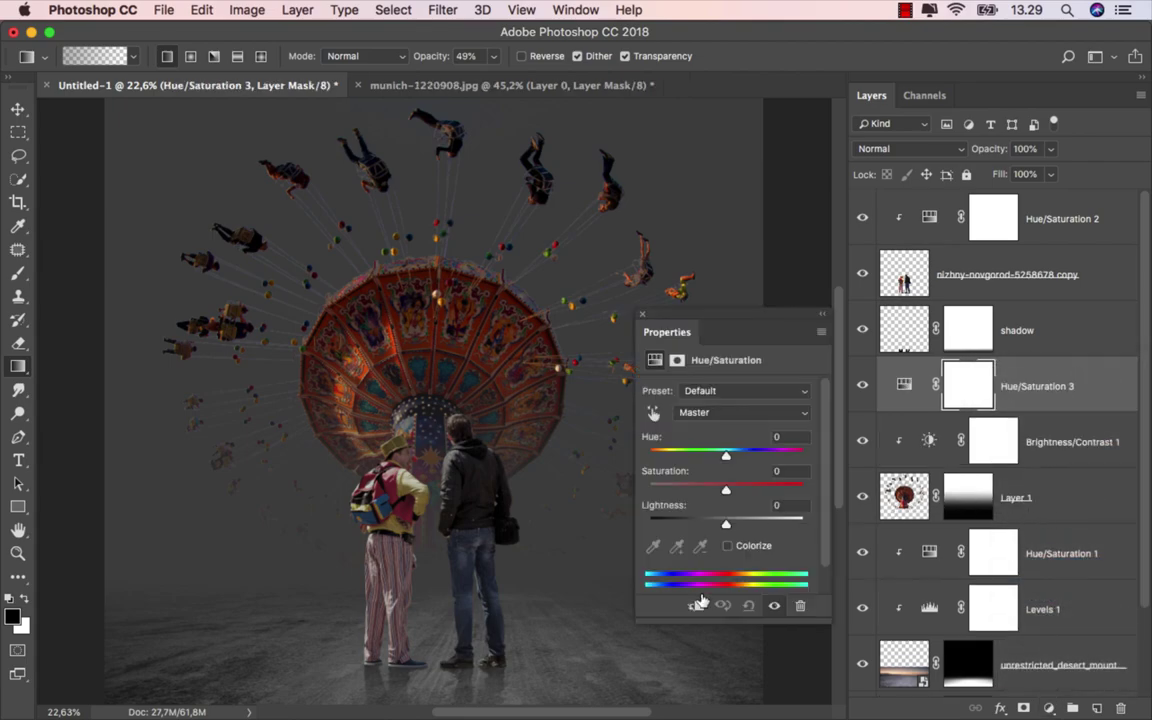
pyautogui.click(697, 605)
pyautogui.click(735, 414)
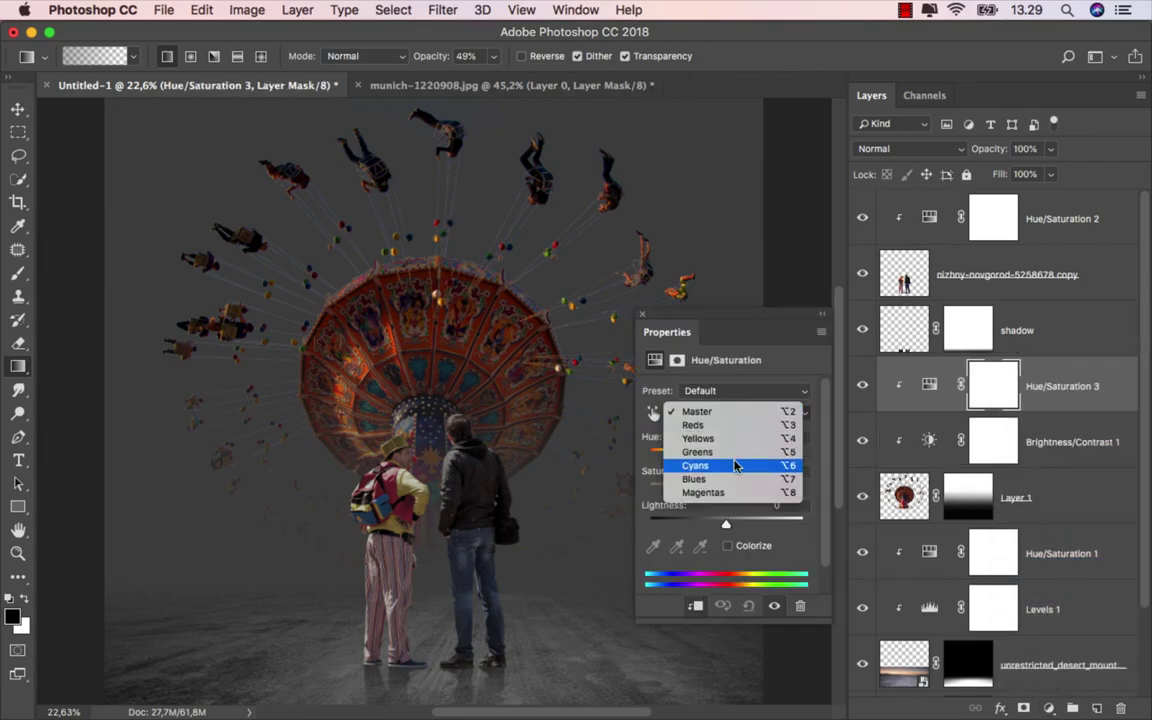
pyautogui.click(737, 463)
pyautogui.moveTo(728, 488); pyautogui.dragTo(655, 488)
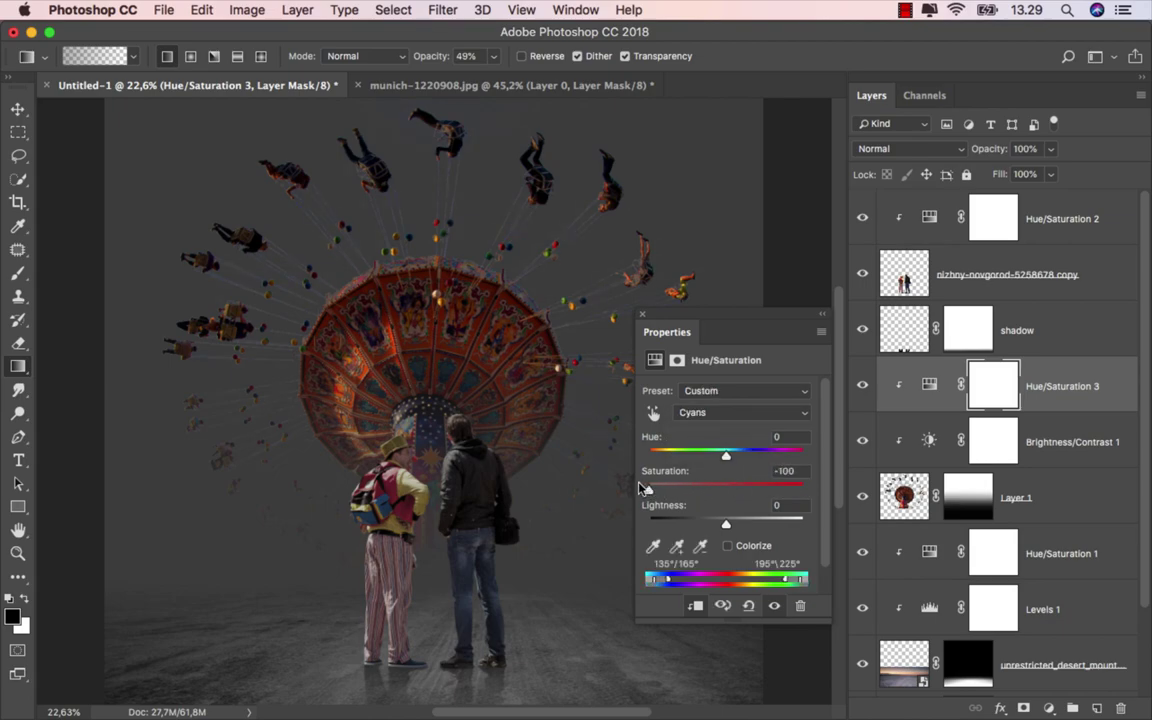
pyautogui.click(735, 412)
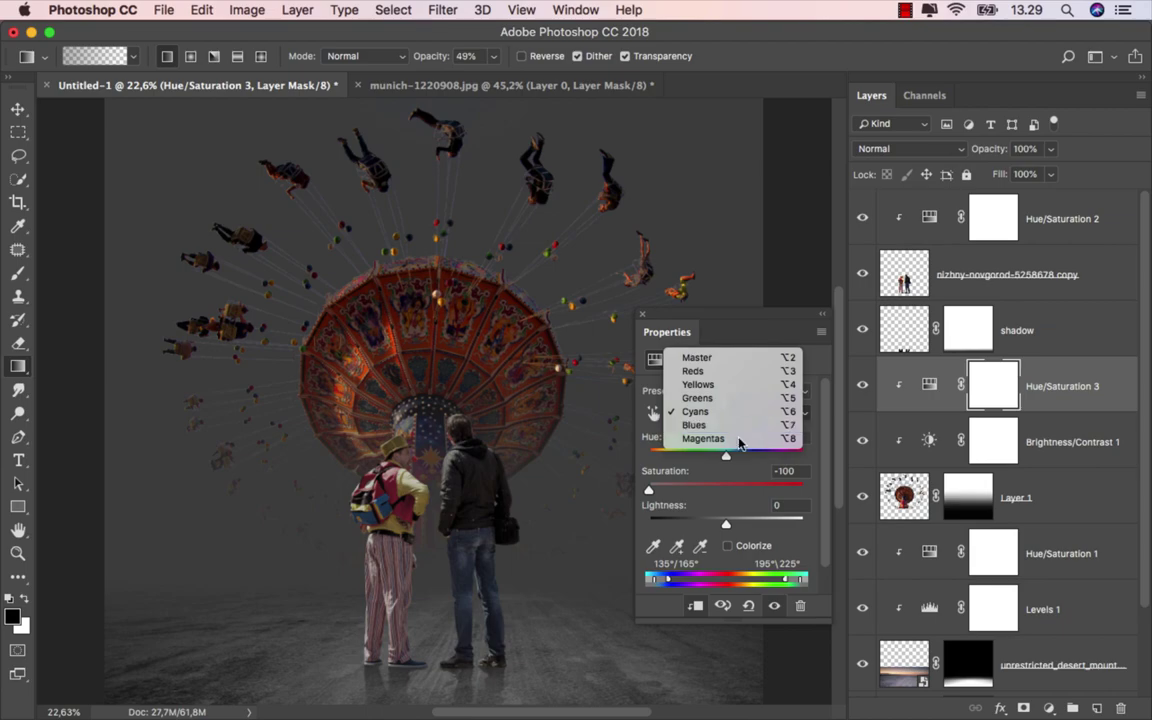
pyautogui.click(737, 425)
pyautogui.moveTo(726, 488); pyautogui.dragTo(629, 485)
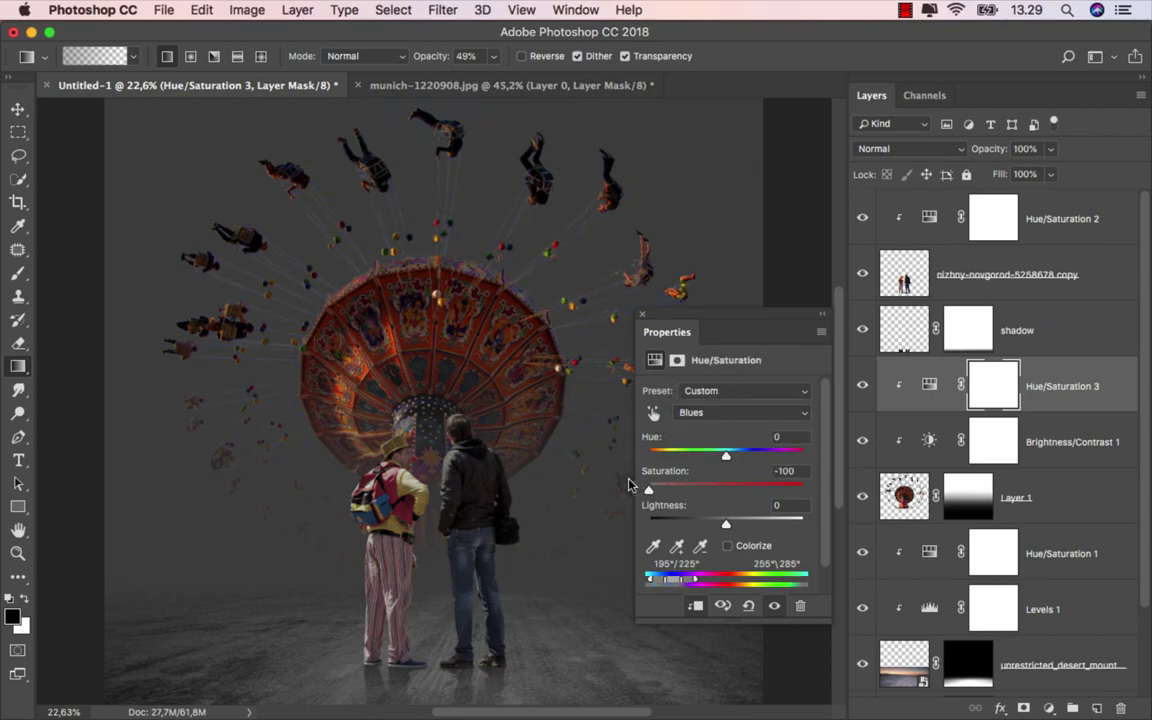
pyautogui.moveTo(728, 523); pyautogui.dragTo(630, 515)
pyautogui.click(644, 316)
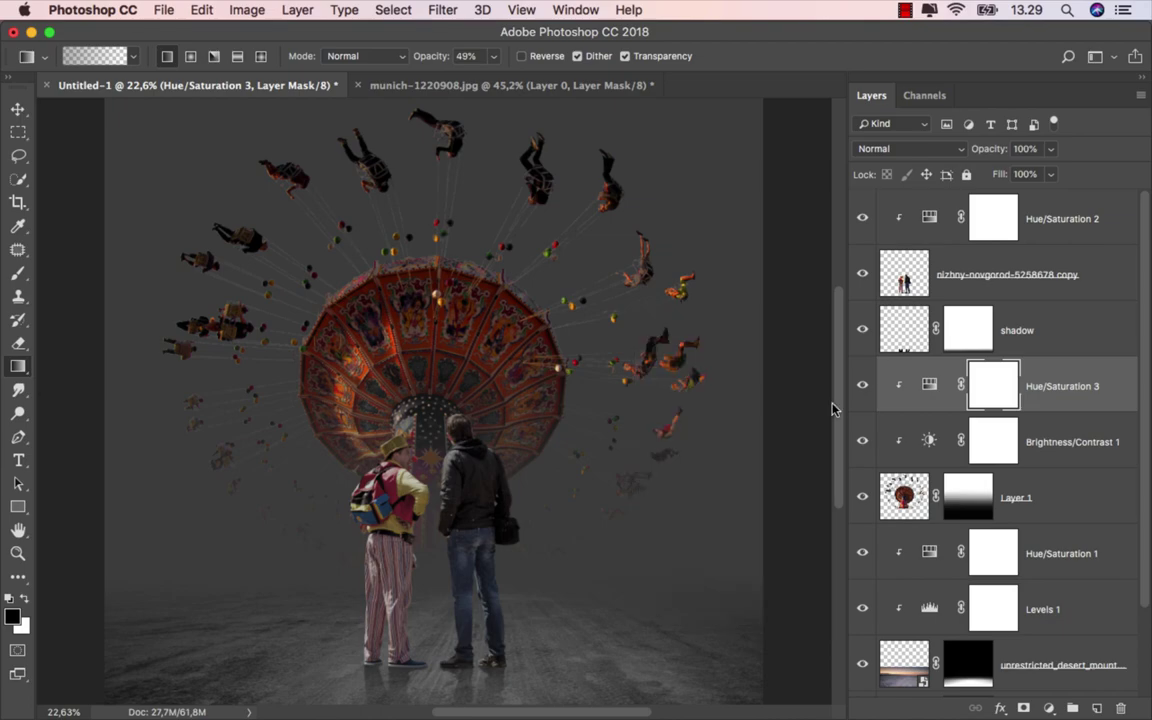
pyautogui.click(1057, 389)
# Create the new Layer 2 and set the Brush to the 500 px cloud preset at 6% flow
pyautogui.click(1076, 552)
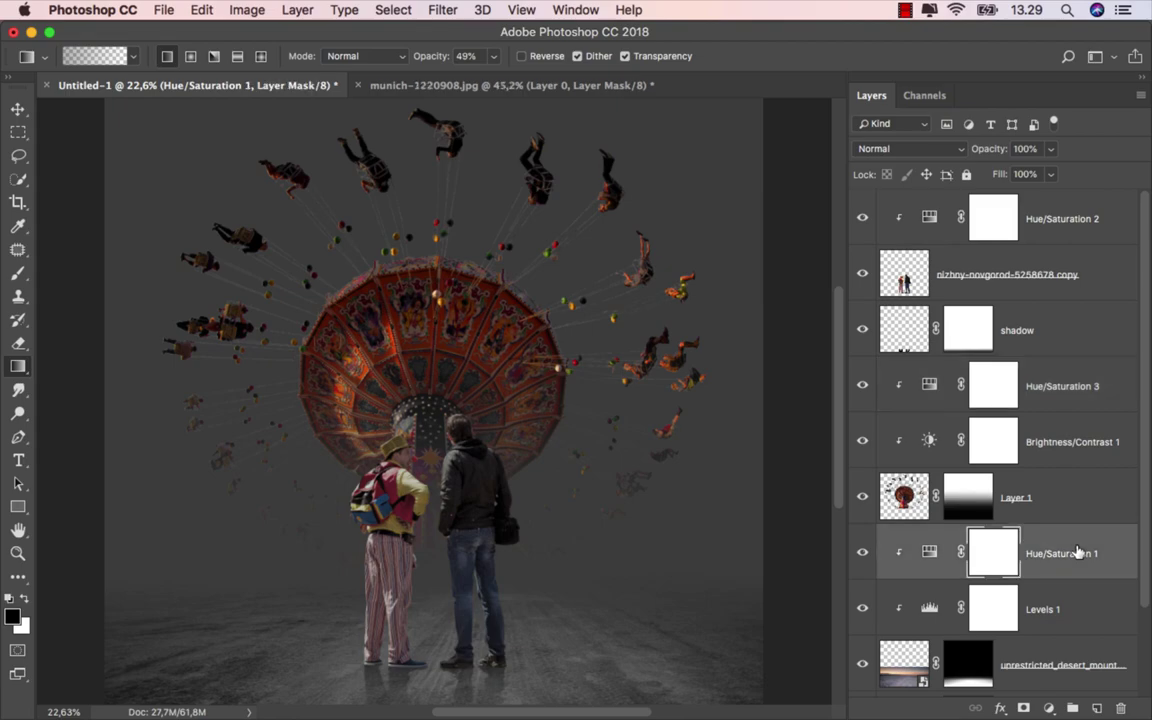
pyautogui.click(1095, 708)
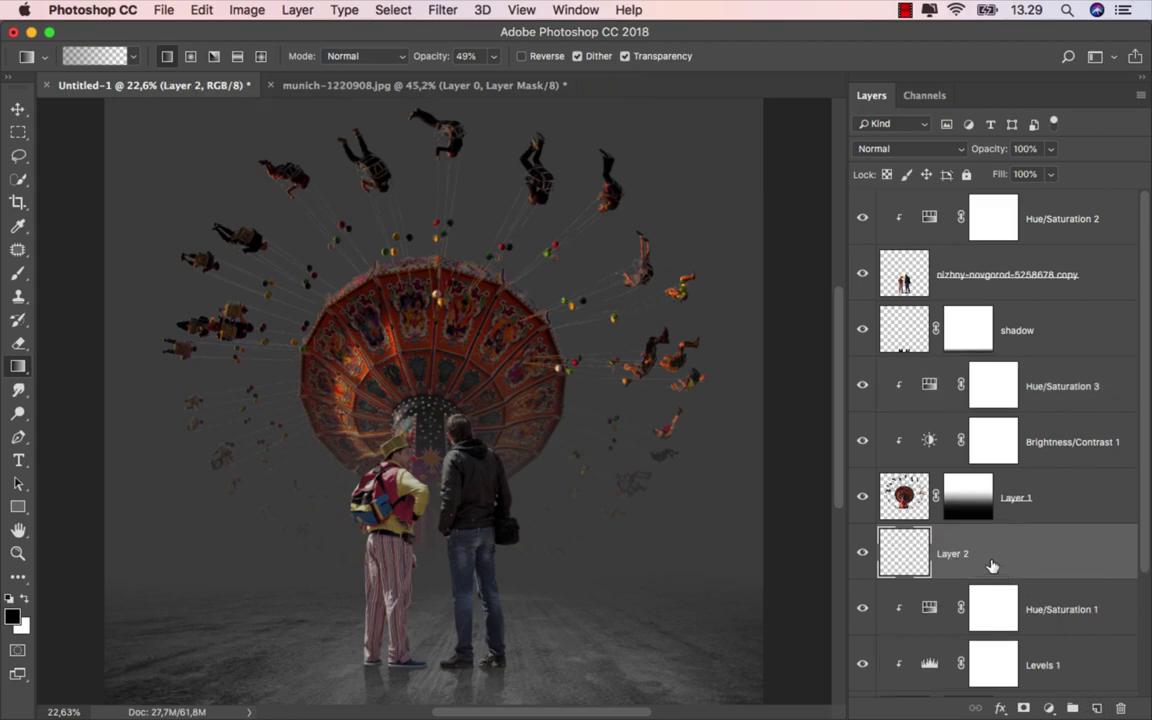
pyautogui.click(18, 273)
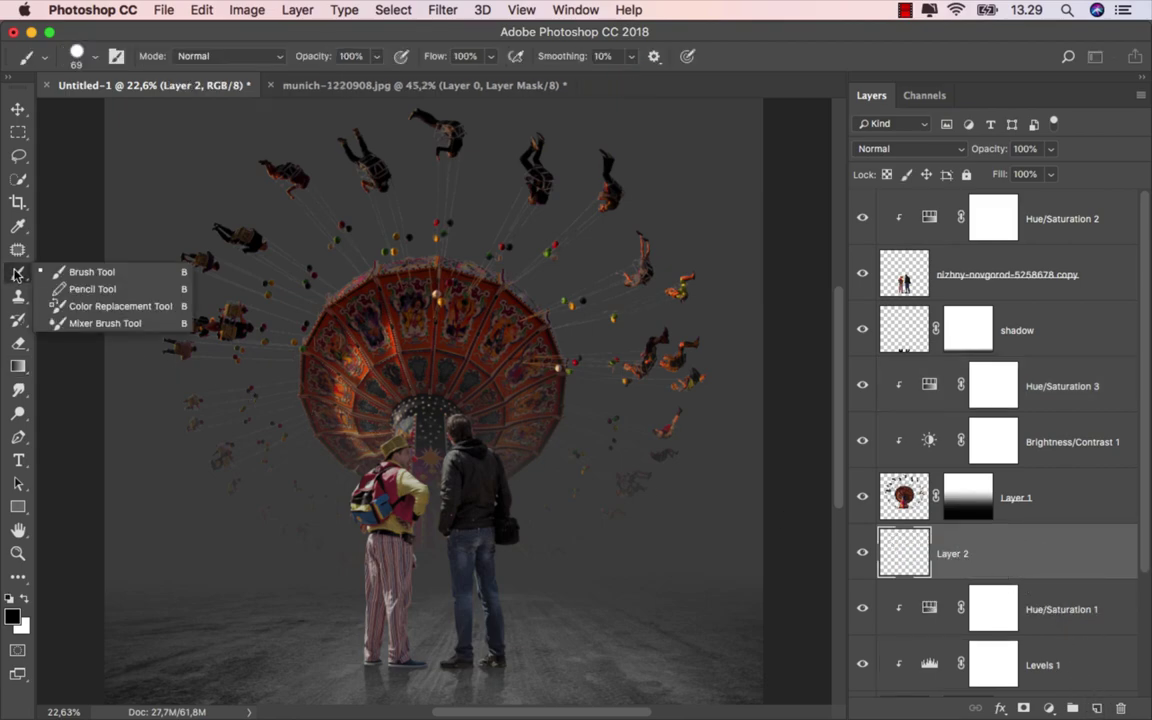
pyautogui.click(40, 247)
pyautogui.rightClick(233, 265)
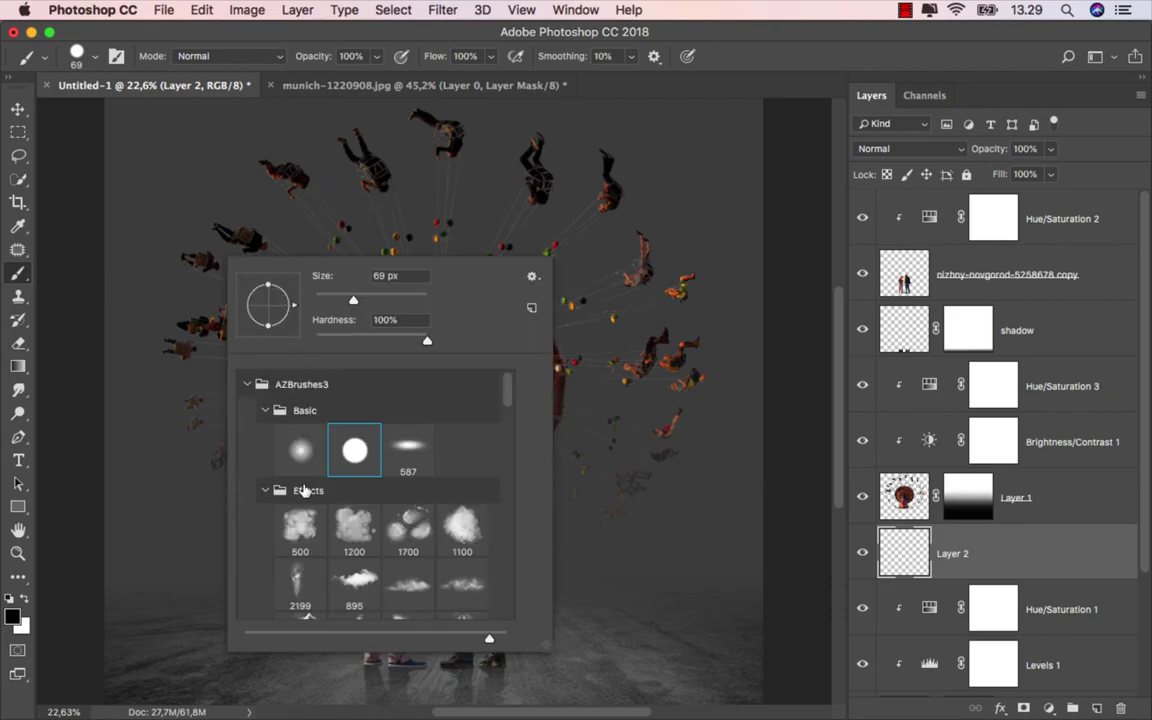
pyautogui.click(299, 521)
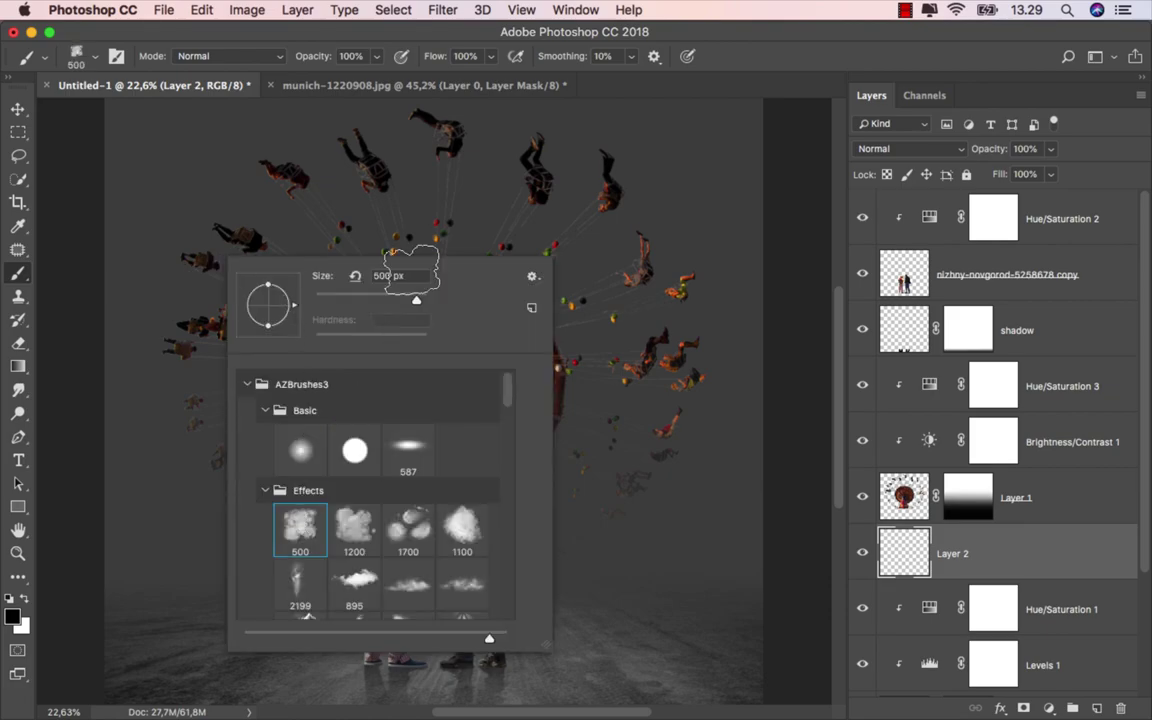
pyautogui.click(490, 56)
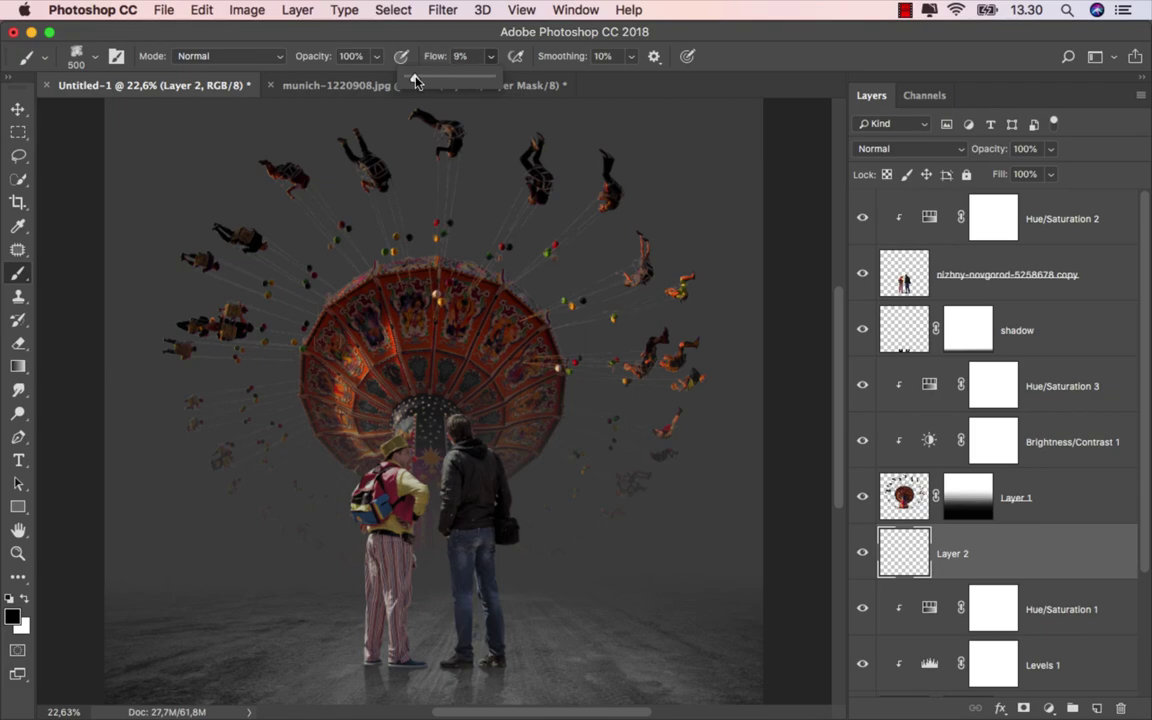
# Set the foreground colour to pale pink #eecbc3 and enlarge the brush
pyautogui.click(13, 617)
pyautogui.moveTo(668, 252)
pyautogui.mouseDown()
pyautogui.moveTo(698, 203)
pyautogui.moveTo(701, 222)
pyautogui.mouseUp()
pyautogui.moveTo(716, 170); pyautogui.dragTo(582, 185)
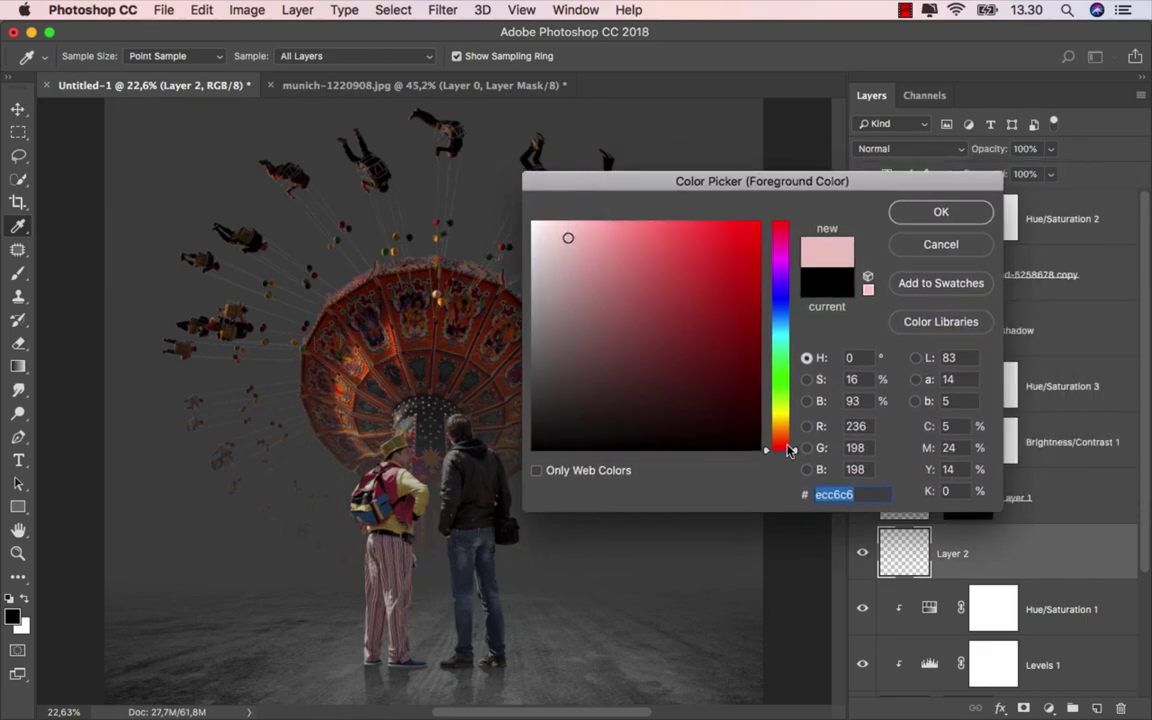
pyautogui.moveTo(789, 451); pyautogui.dragTo(790, 448)
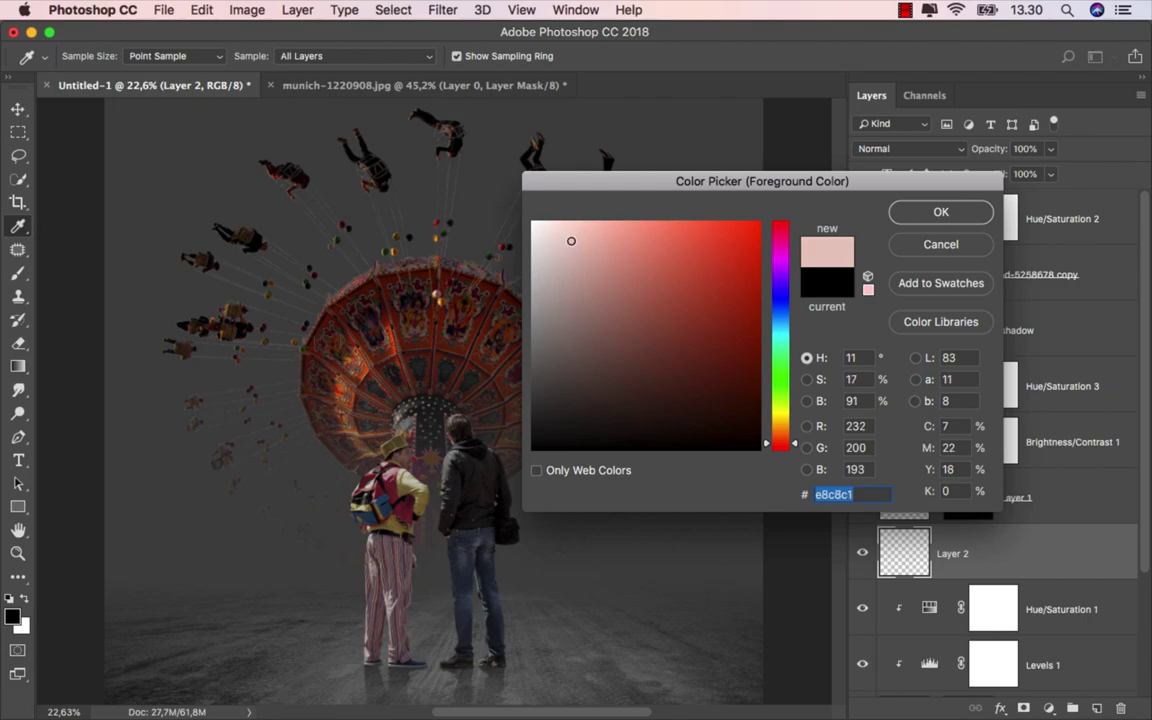
pyautogui.moveTo(569, 240); pyautogui.dragTo(575, 237)
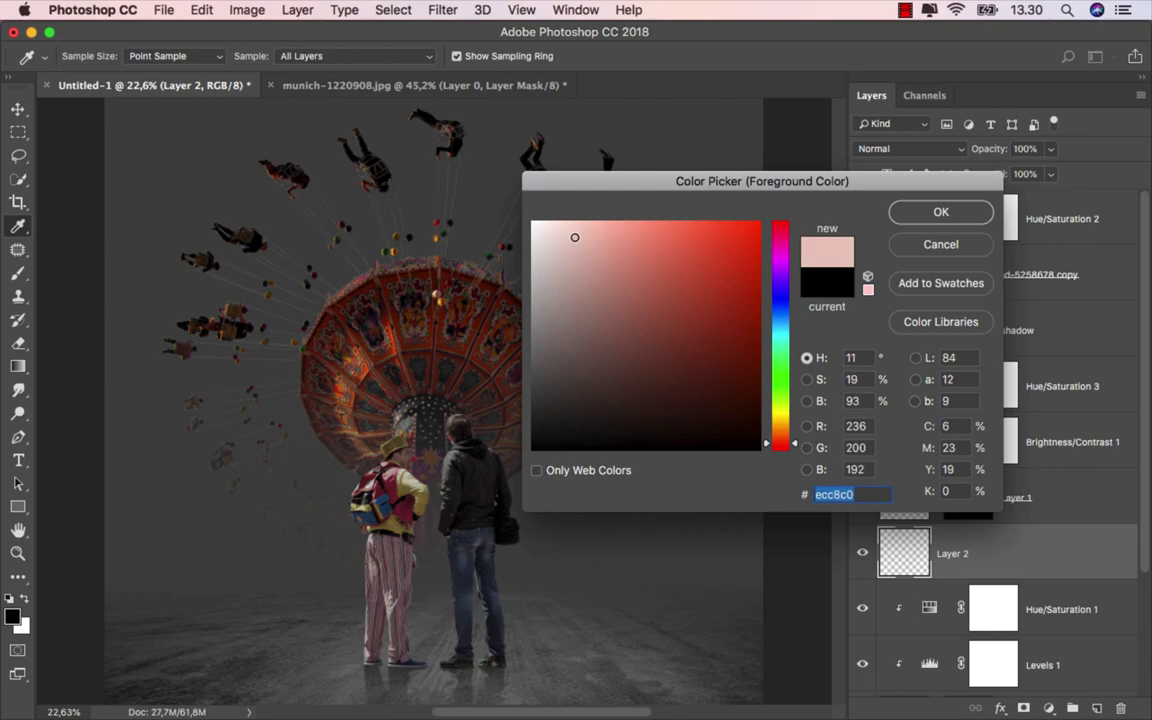
pyautogui.click(906, 218)
pyautogui.press('b')
pyautogui.moveTo(400, 390)
pyautogui.mouseDown()
pyautogui.moveTo(452, 390)
pyautogui.moveTo(335, 340)
pyautogui.mouseUp()
pyautogui.scroll(-2, 452, 390)
pyautogui.scroll(1, 452, 390)
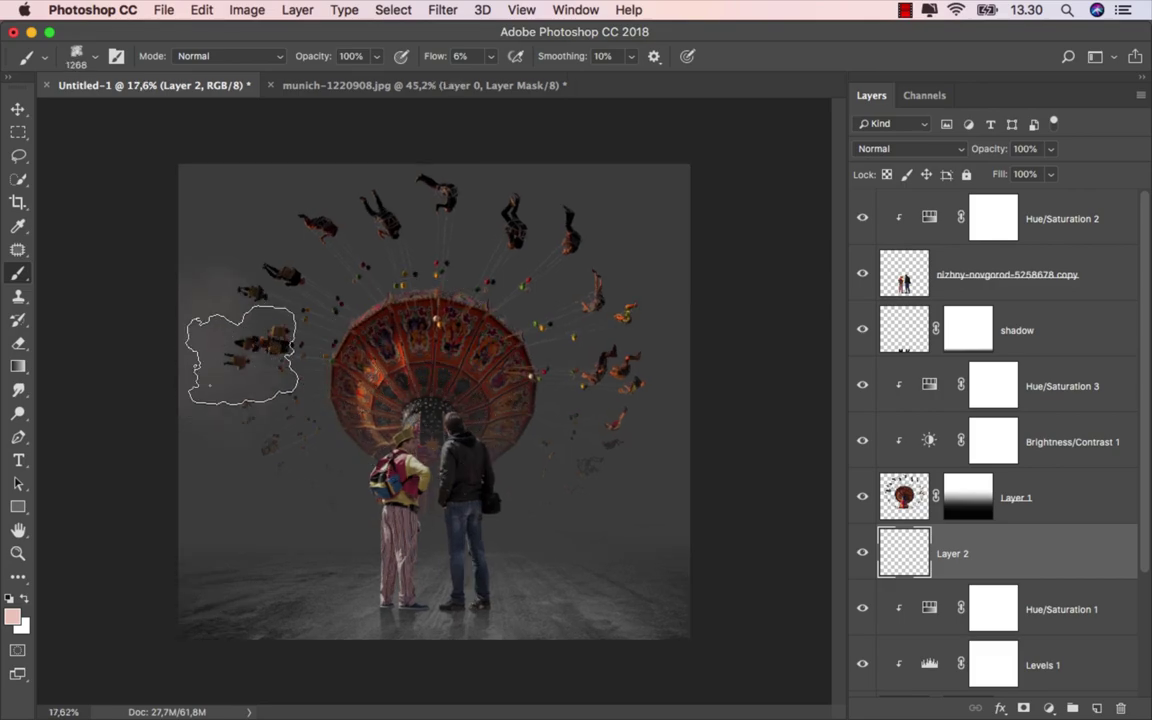
# Paint pale pink cloud haze over the carousel, flyers and around both men, then compare with it hidden
pyautogui.moveTo(242, 355)
pyautogui.mouseDown()
pyautogui.moveTo(325, 330)
pyautogui.moveTo(320, 405)
pyautogui.moveTo(400, 405)
pyautogui.moveTo(535, 338)
pyautogui.moveTo(604, 360)
pyautogui.moveTo(707, 360)
pyautogui.mouseUp()
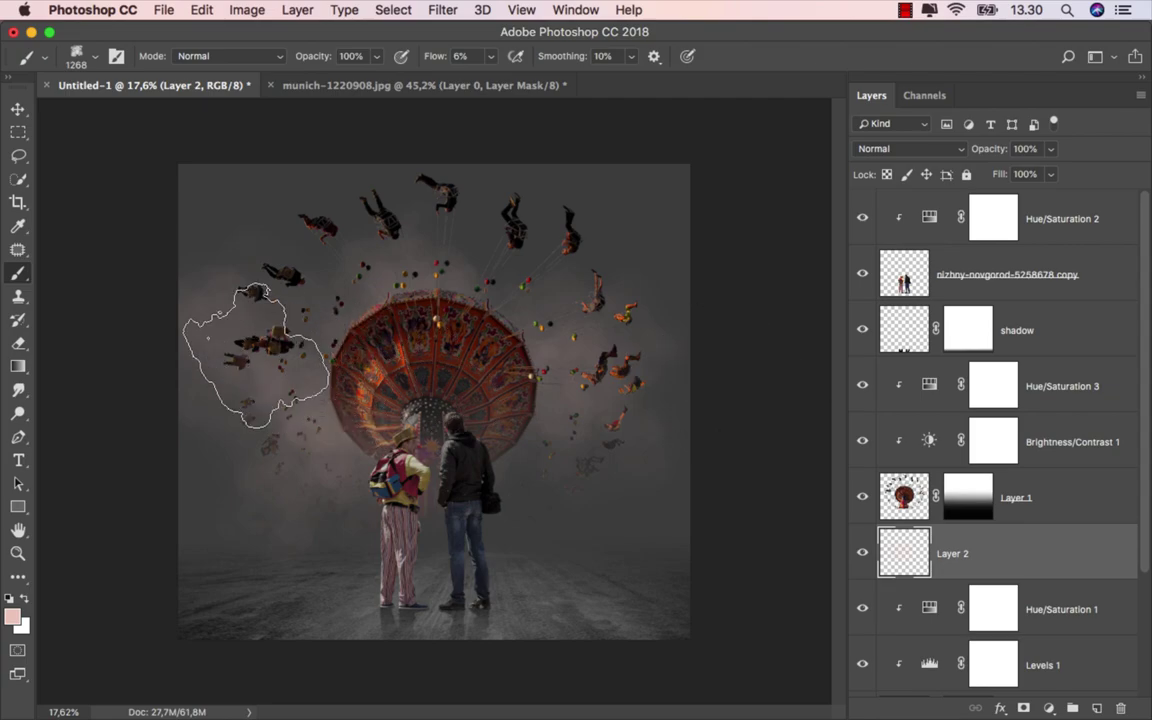
pyautogui.moveTo(255, 357)
pyautogui.mouseDown()
pyautogui.moveTo(200, 334)
pyautogui.moveTo(213, 424)
pyautogui.moveTo(321, 506)
pyautogui.moveTo(482, 515)
pyautogui.moveTo(493, 503)
pyautogui.mouseUp()
pyautogui.scroll(1, 493, 503)
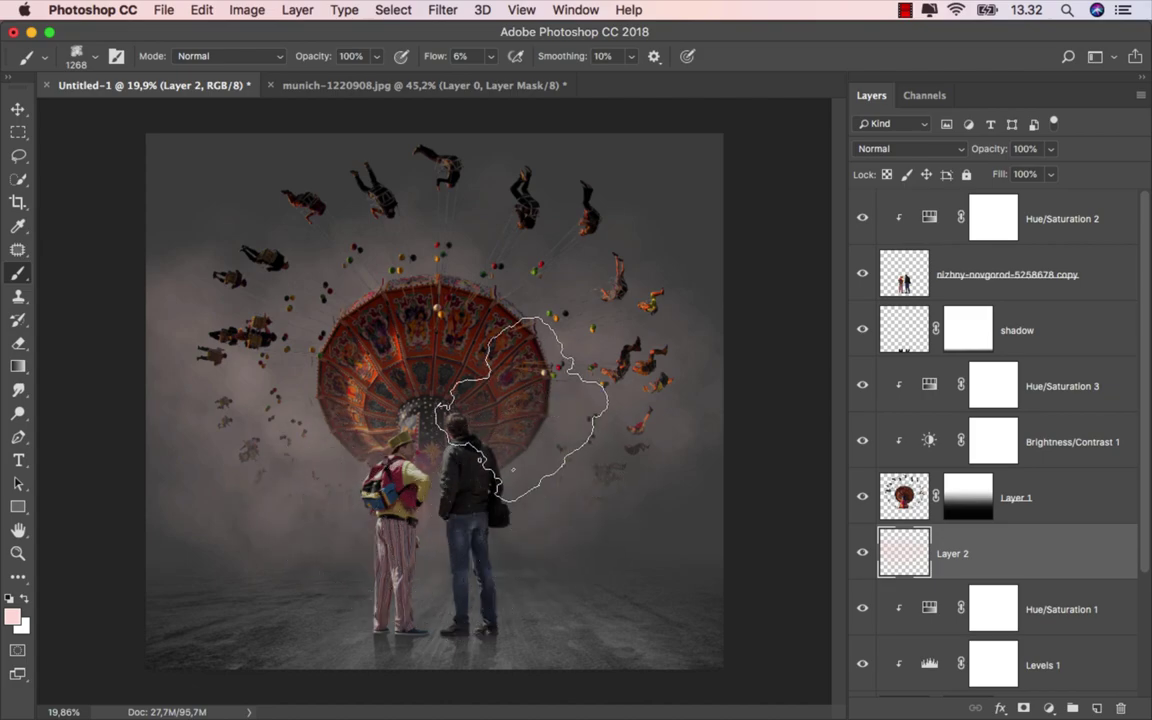
pyautogui.moveTo(519, 316); pyautogui.dragTo(738, 459)
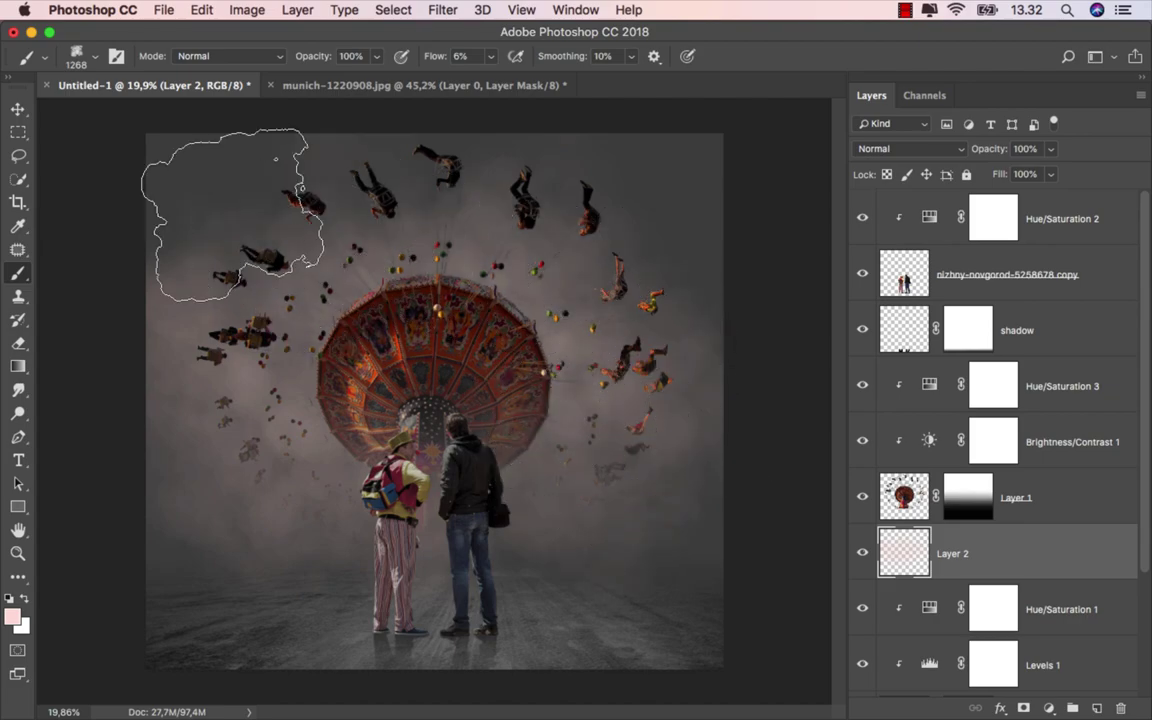
pyautogui.moveTo(422, 233); pyautogui.dragTo(540, 506)
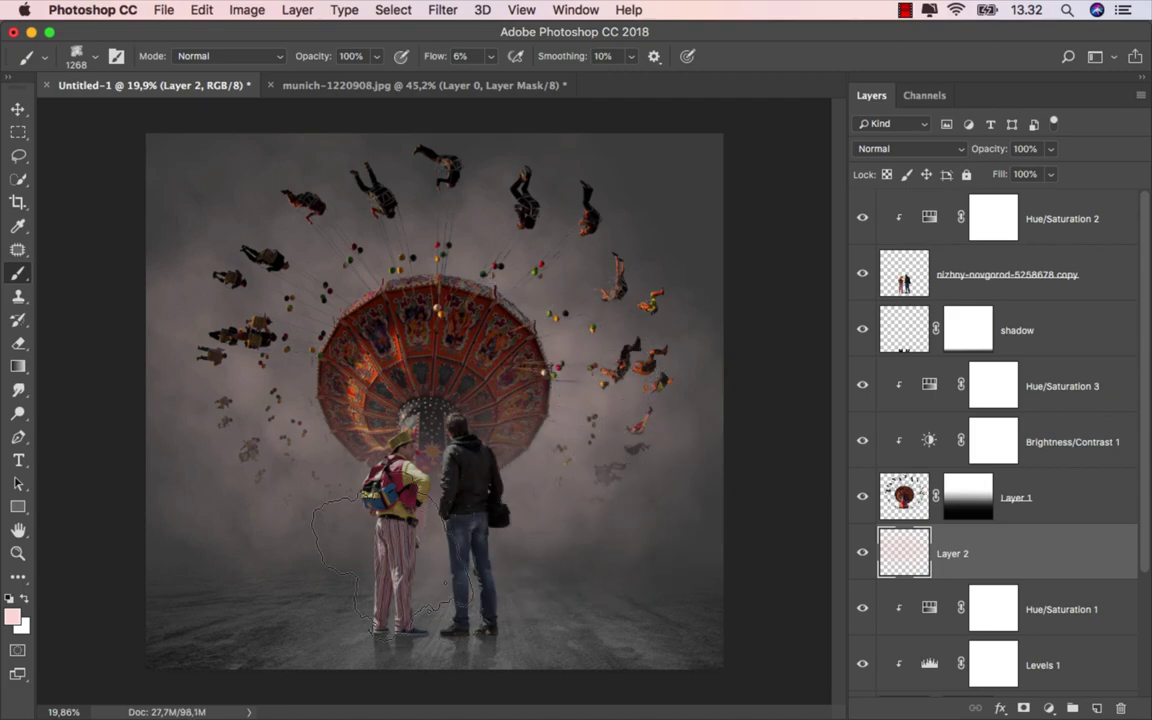
pyautogui.moveTo(487, 560); pyautogui.dragTo(422, 540)
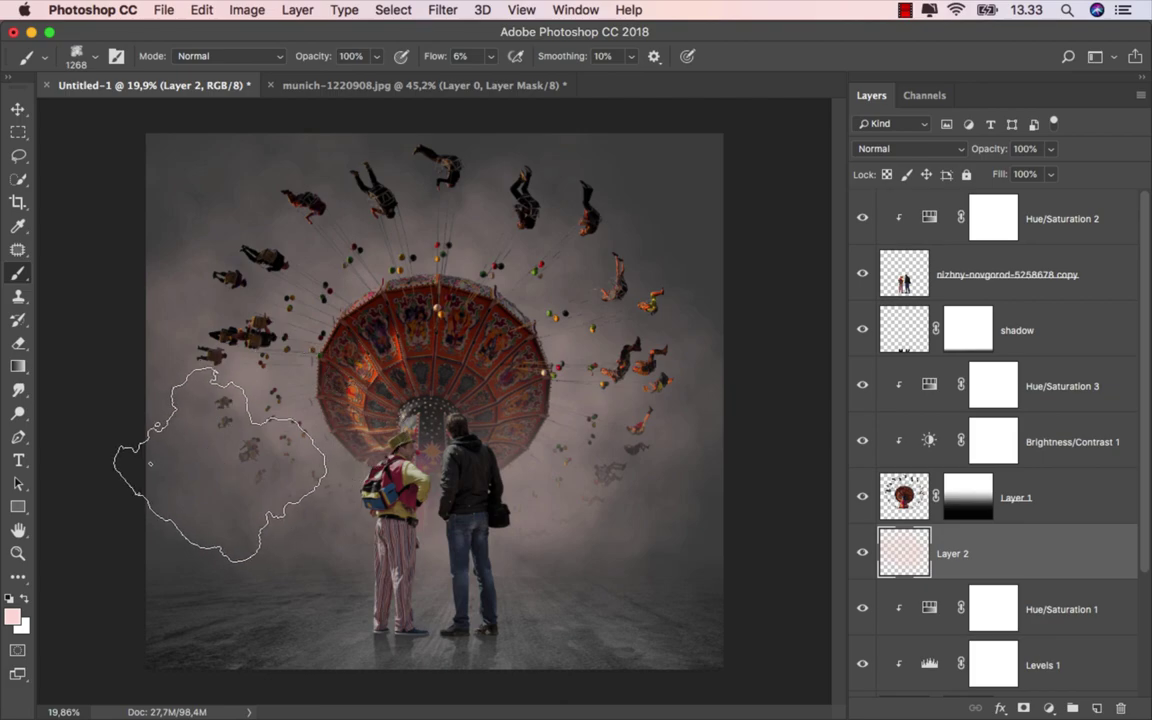
pyautogui.moveTo(430, 470); pyautogui.dragTo(295, 503)
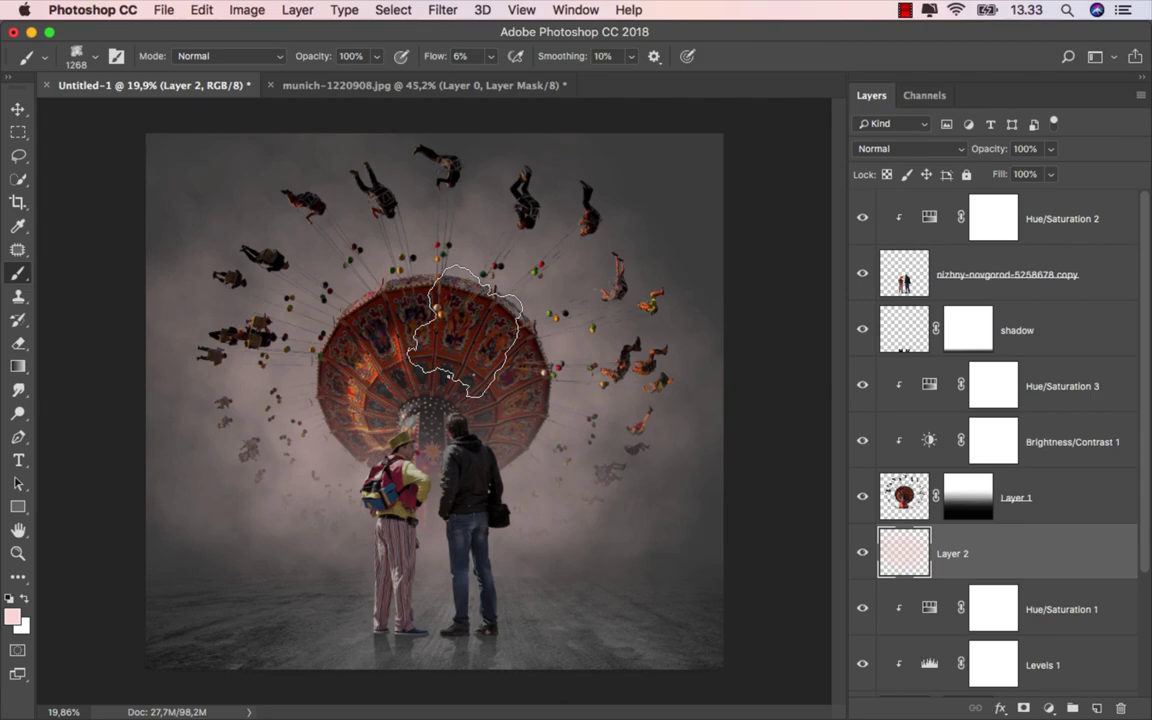
pyautogui.click(862, 553)
pyautogui.click(863, 554)
# Add a new empty layer and set up a soft round brush at 100% flow
pyautogui.press('v')
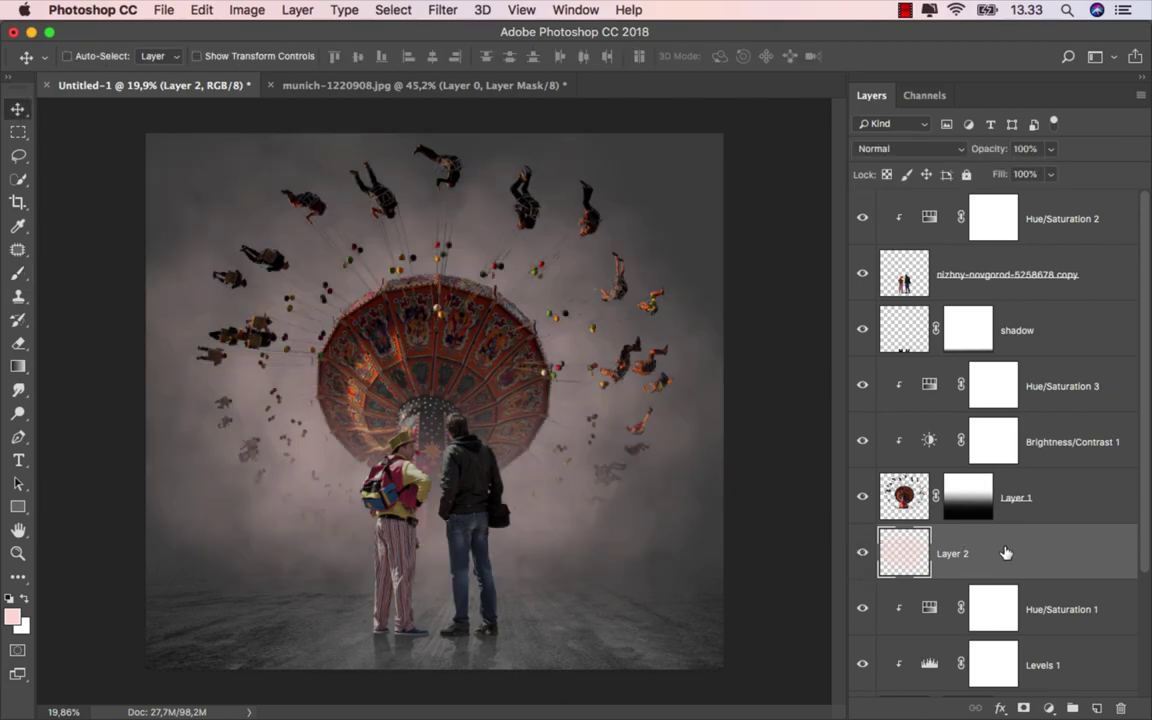
pyautogui.click(1095, 707)
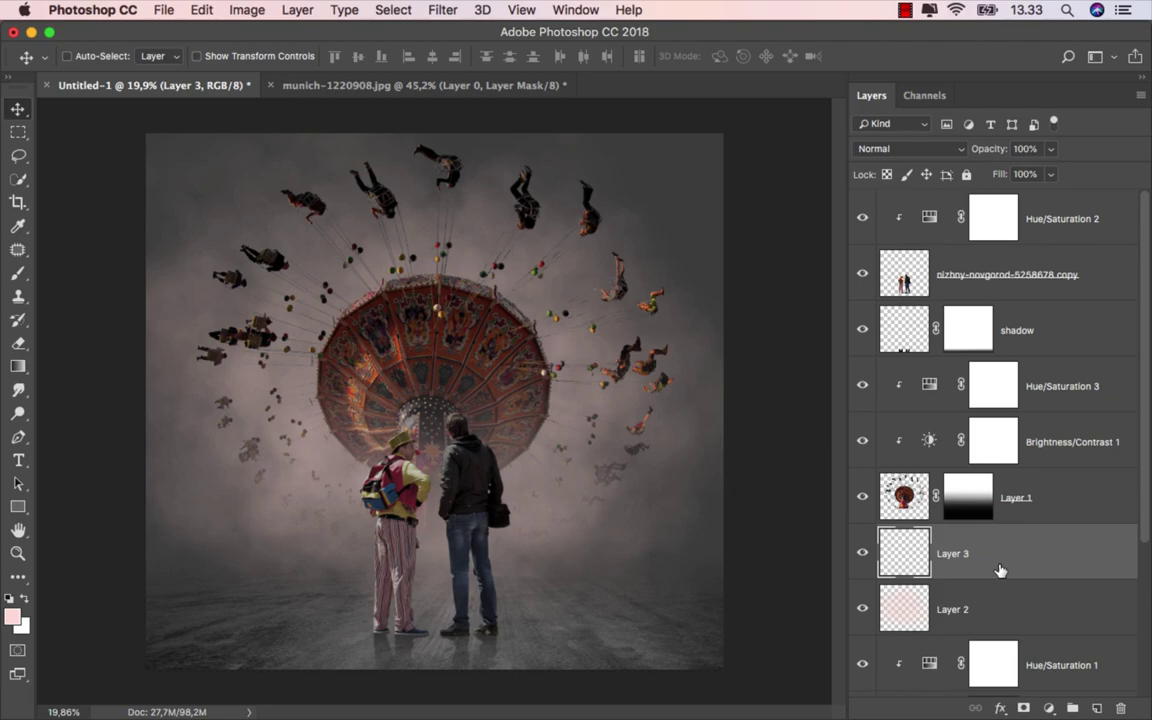
pyautogui.click(18, 273)
pyautogui.click(75, 267)
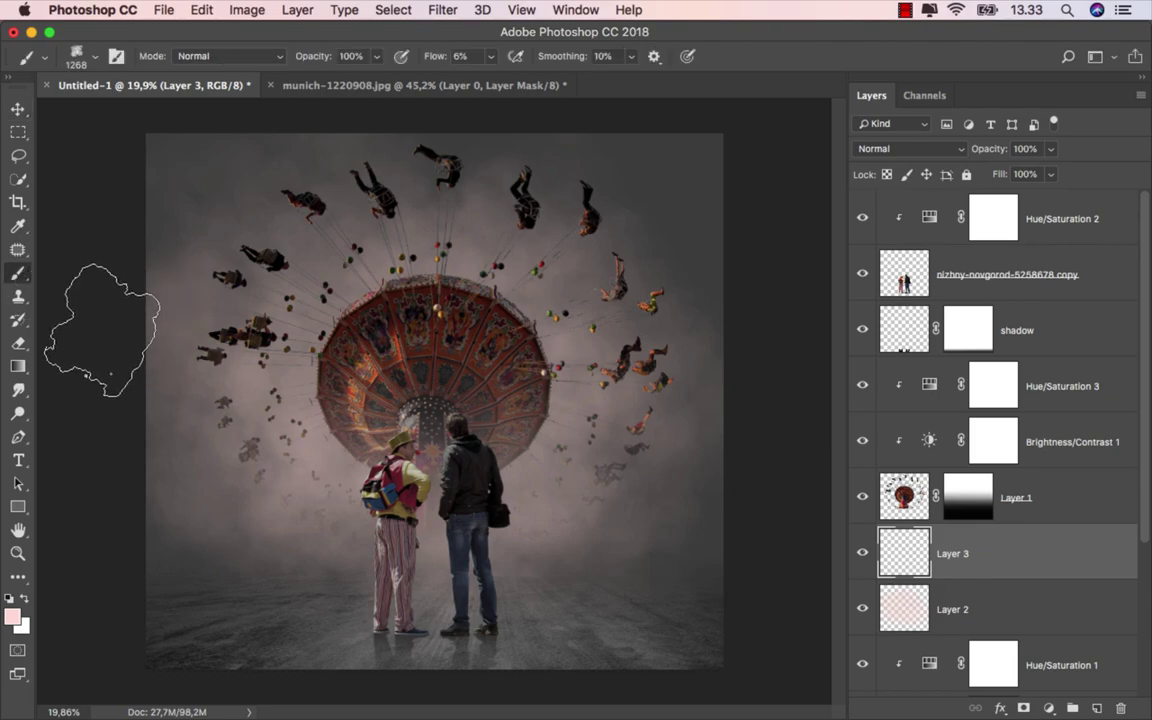
pyautogui.rightClick(192, 317)
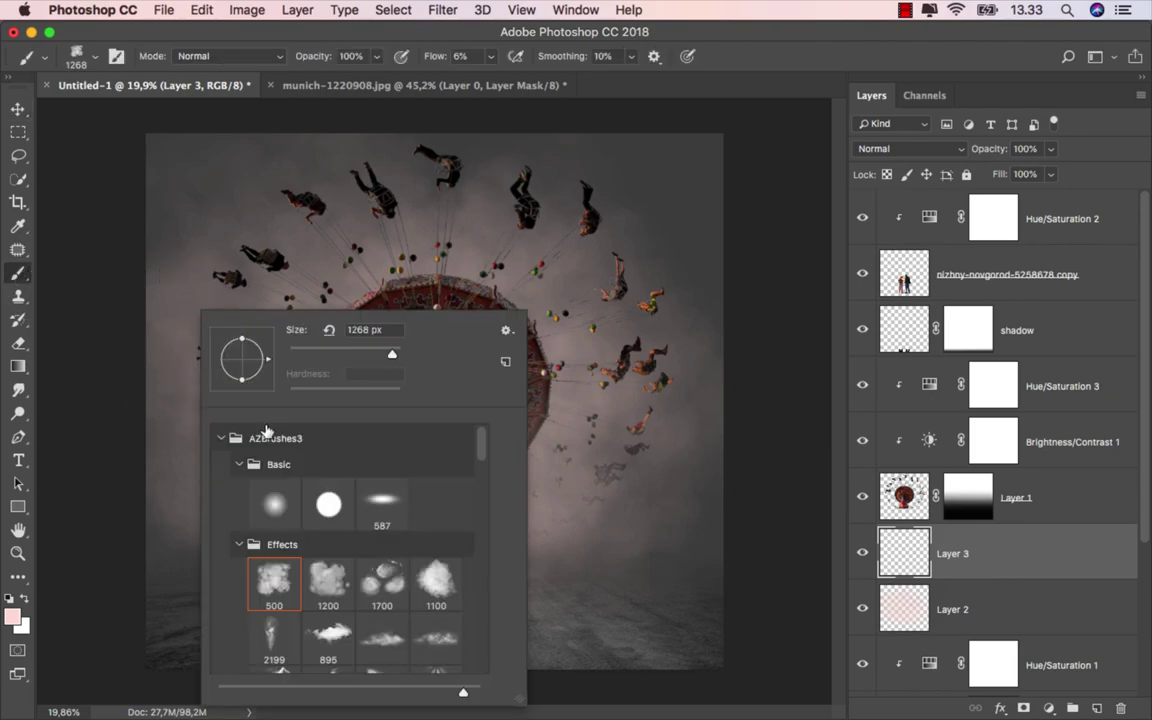
pyautogui.click(276, 500)
pyautogui.click(490, 56)
pyautogui.moveTo(486, 77); pyautogui.dragTo(567, 77)
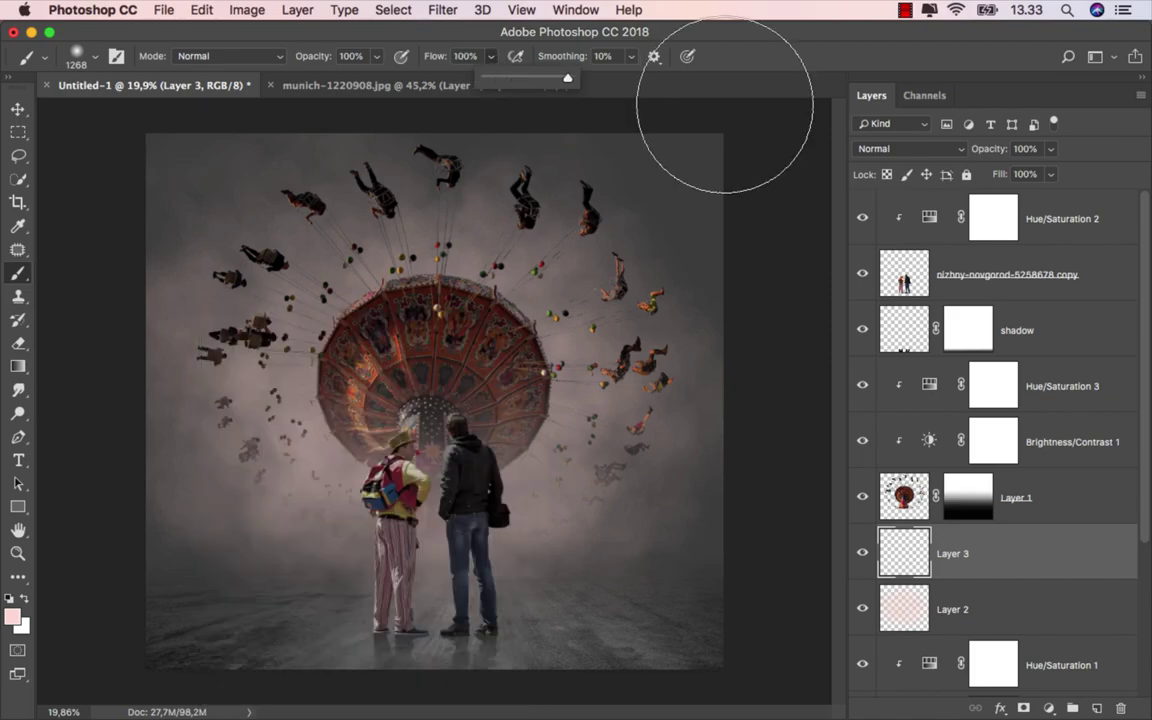
# Sample a grey tone from the canvas and paint one soft dab behind the two figures
pyautogui.click(12, 617)
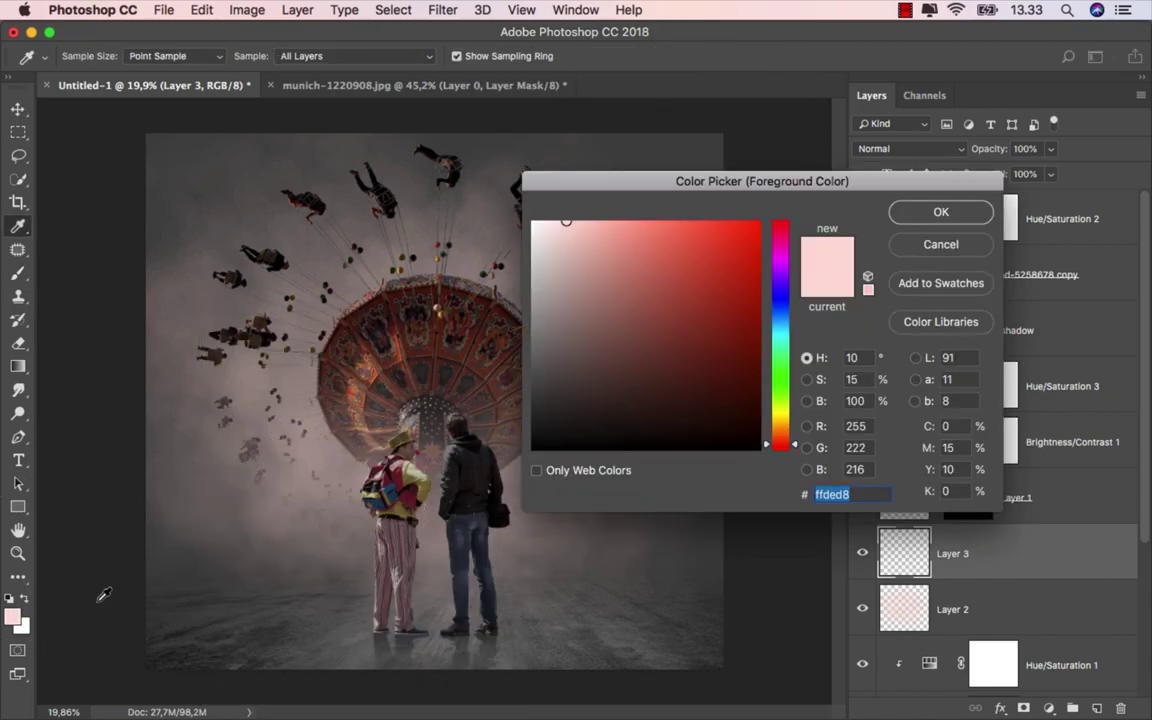
pyautogui.click(320, 541)
pyautogui.click(315, 547)
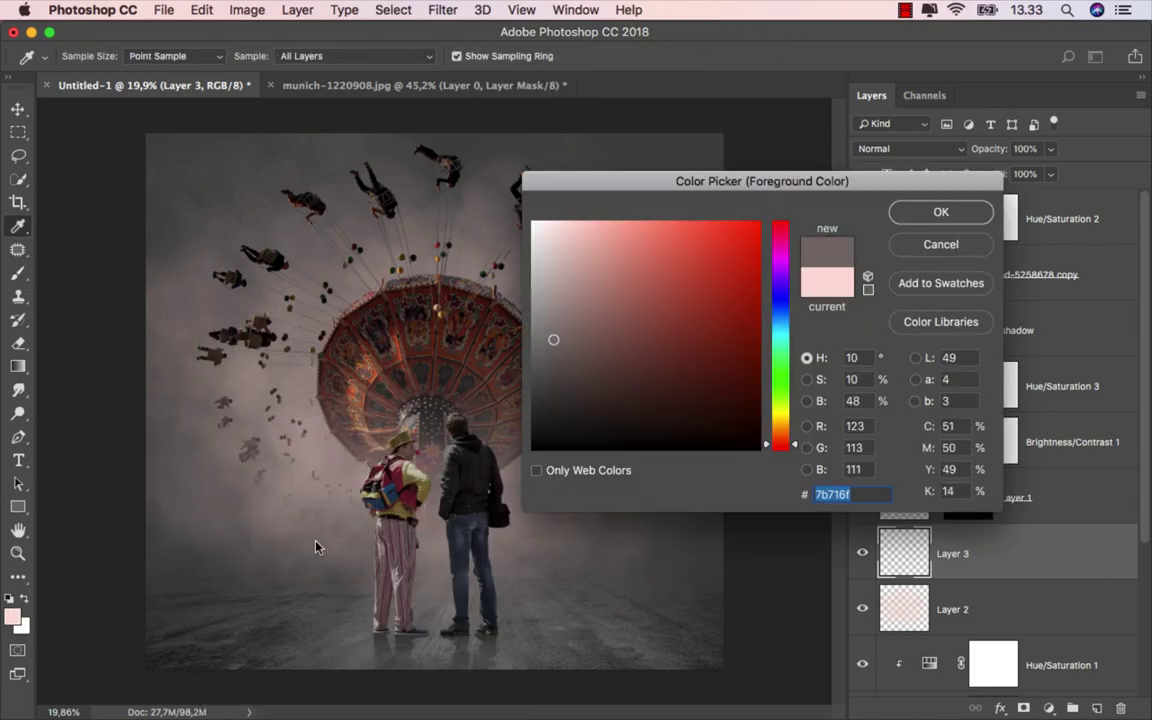
pyautogui.click(958, 214)
pyautogui.press('b')
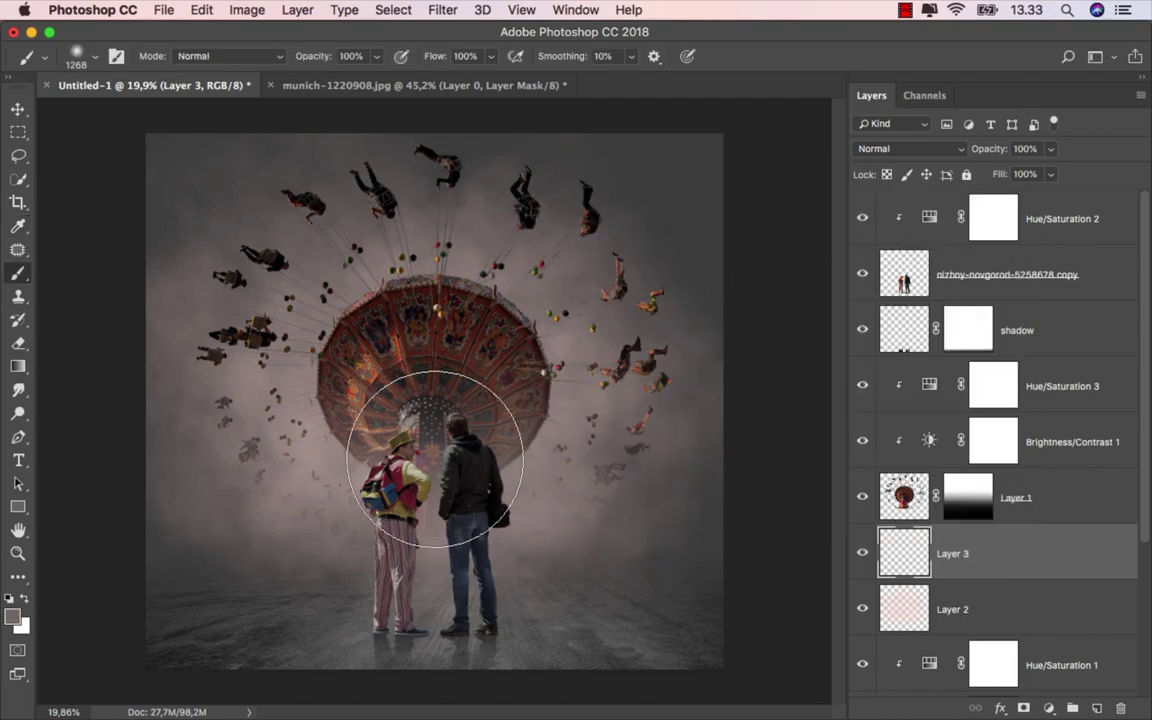
pyautogui.click(435, 460)
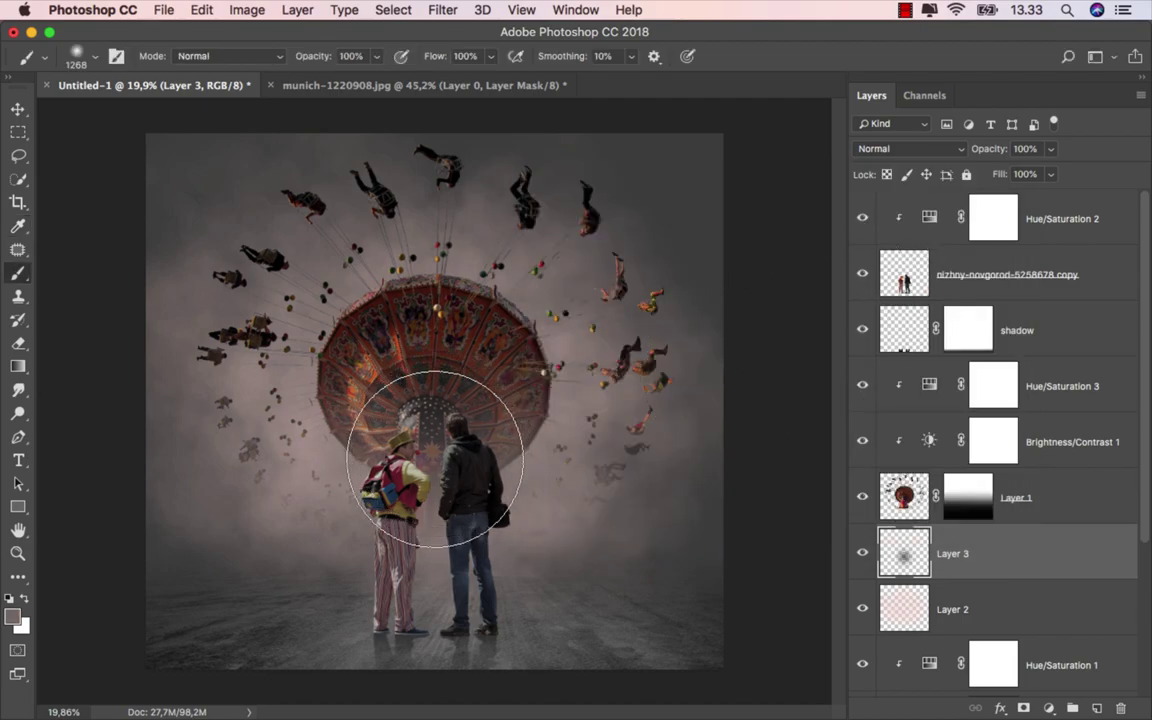
# Set Layer 3 to Linear Dodge (Add) and scale the glow to about 173%, centred behind the carousel
pyautogui.click(908, 148)
pyautogui.click(905, 304)
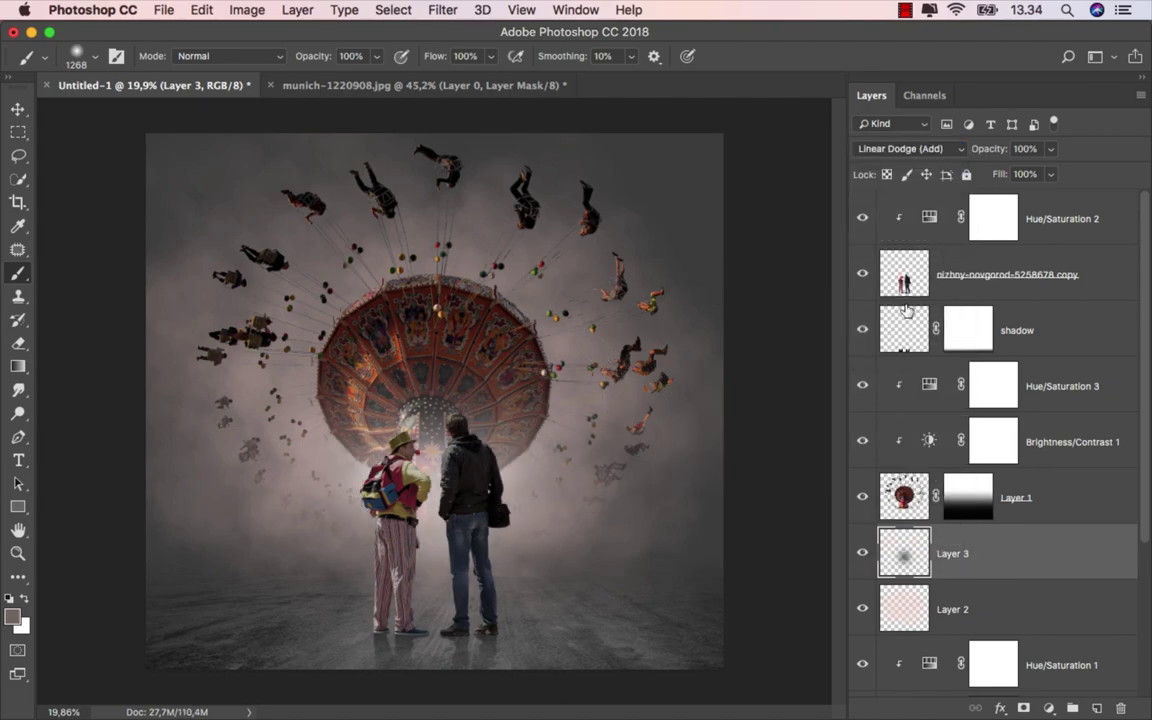
pyautogui.press('super+t')
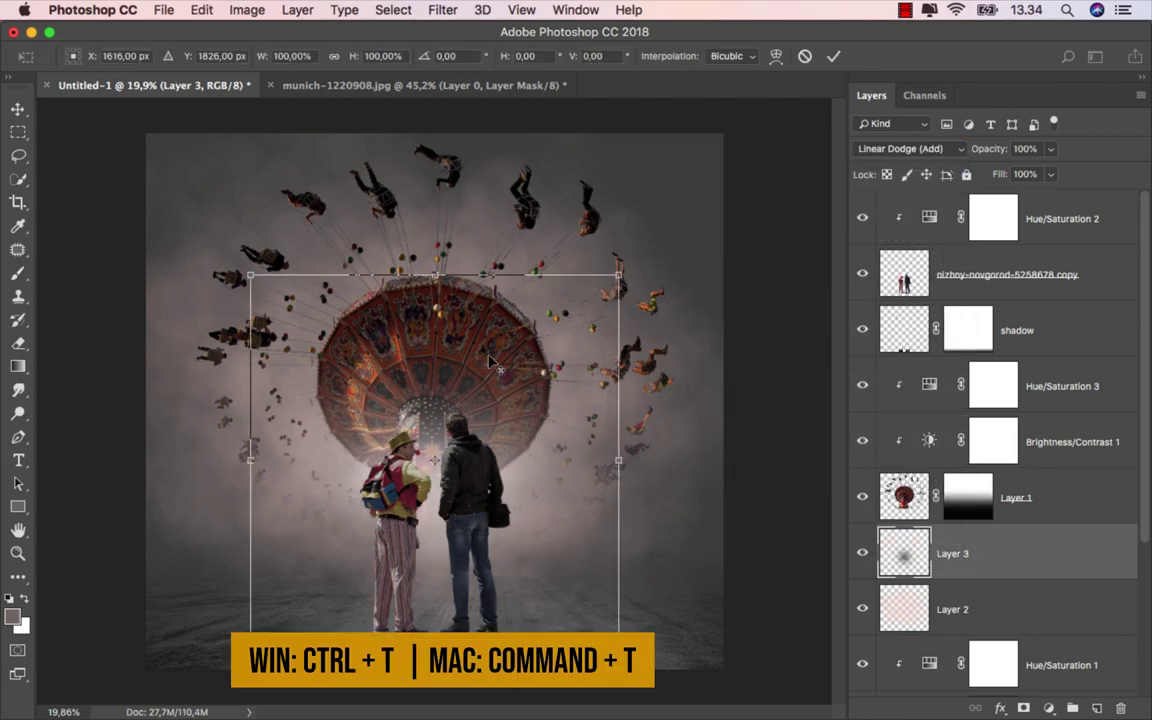
pyautogui.scroll(-1, 490, 362)
pyautogui.moveTo(603, 285); pyautogui.dragTo(774, 115)
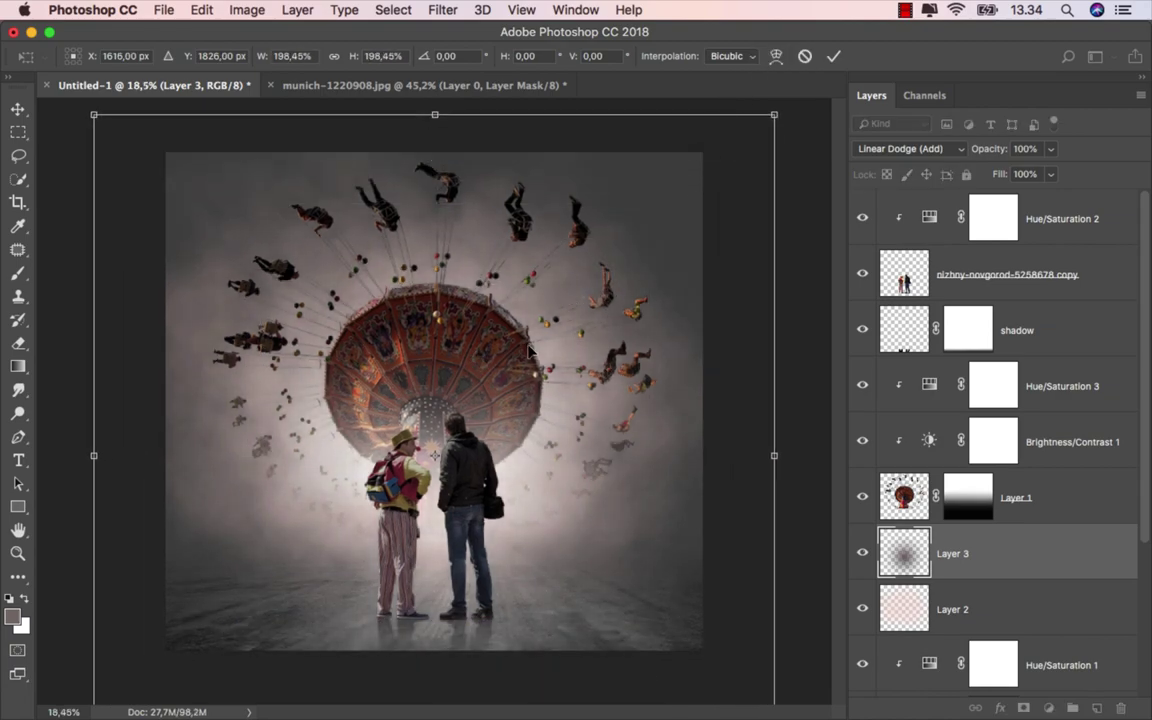
pyautogui.moveTo(528, 349); pyautogui.dragTo(538, 295)
pyautogui.scroll(-1, 540, 305)
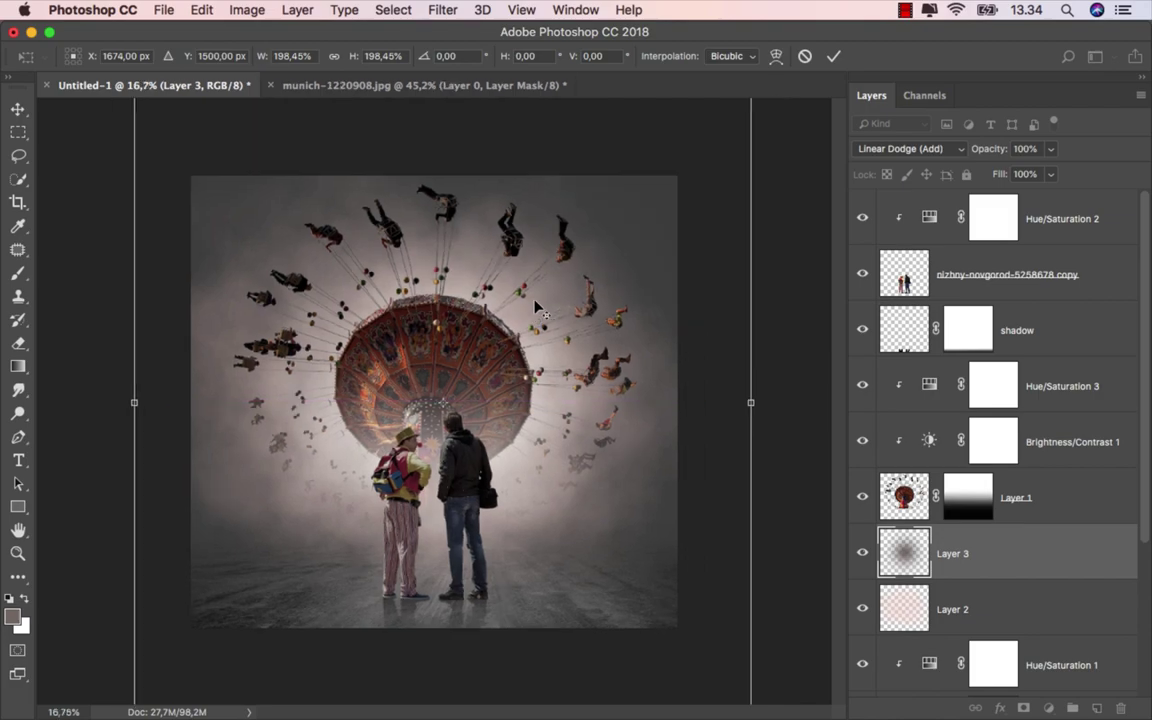
pyautogui.scroll(-1, 556, 360)
pyautogui.moveTo(668, 630); pyautogui.dragTo(643, 607)
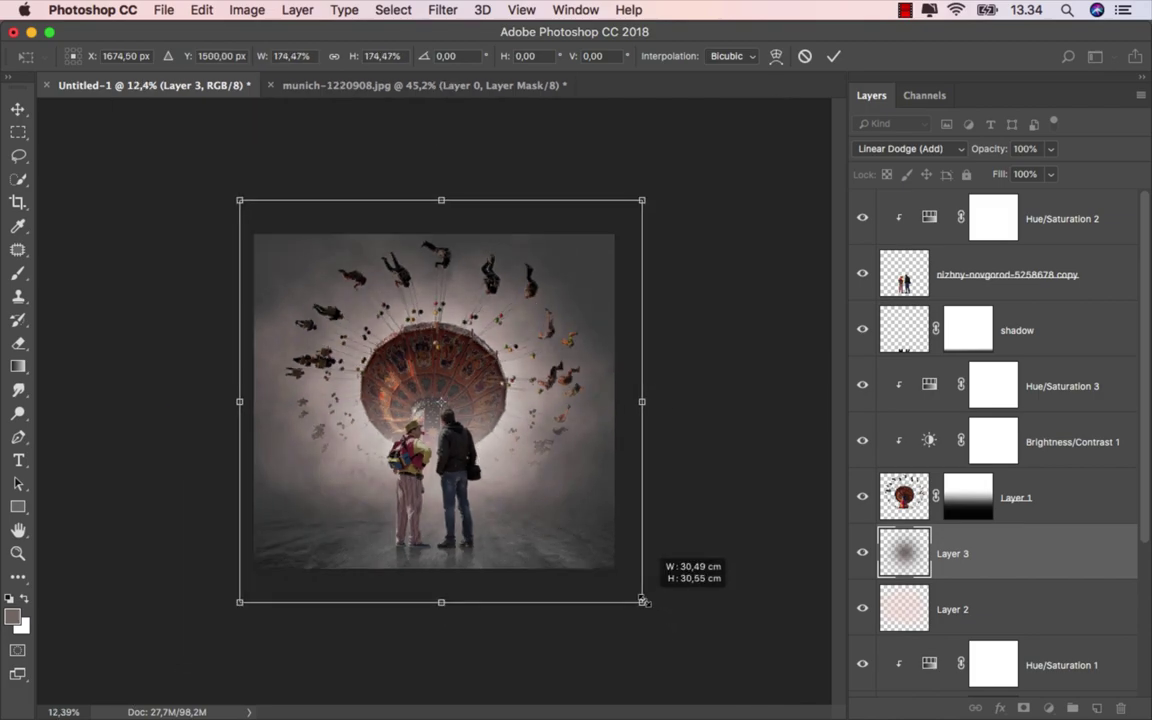
pyautogui.scroll(1, 527, 480)
pyautogui.moveTo(527, 480); pyautogui.dragTo(520, 480)
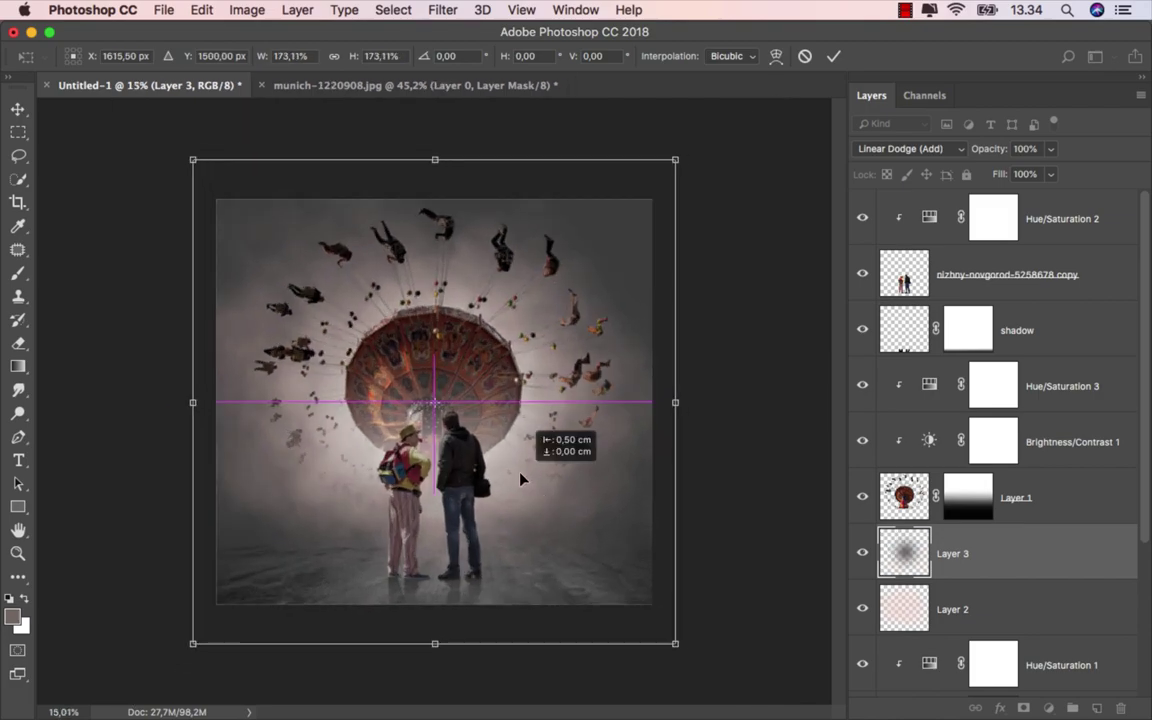
pyautogui.press('Return')
# Toggle the glow layer off and on to compare, then select the nizhny-novgorod-5258678 copy layer
pyautogui.press('b')
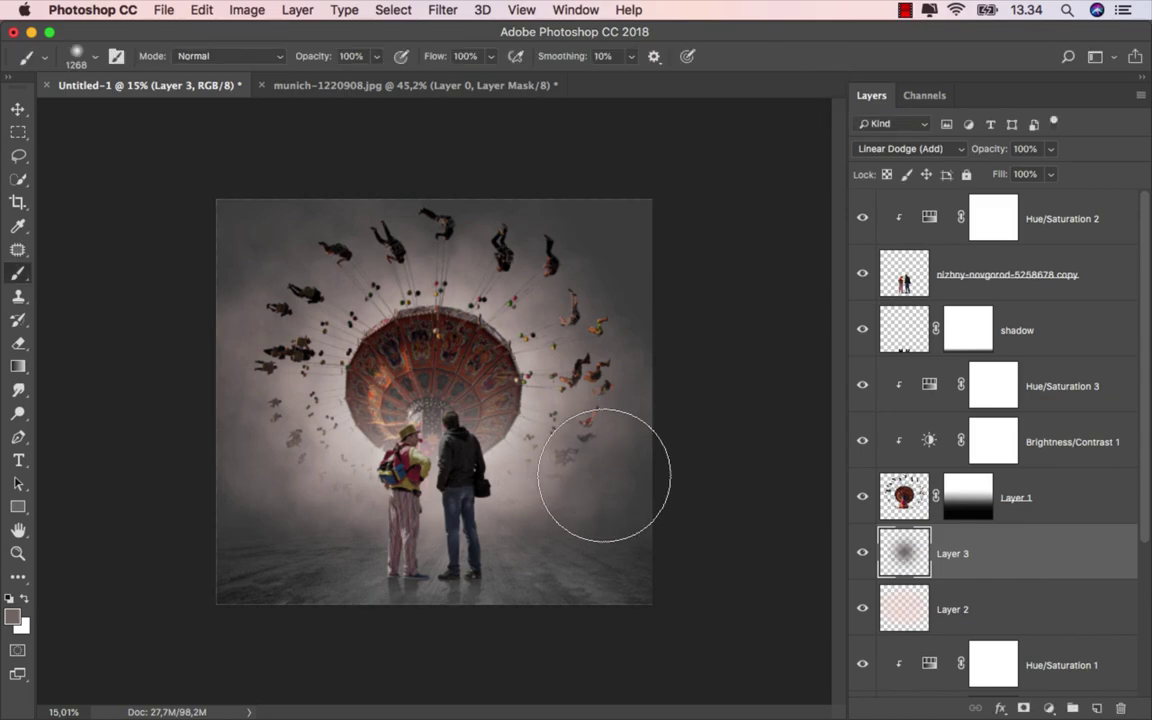
pyautogui.scroll(1, 590, 485)
pyautogui.scroll(1, 595, 487)
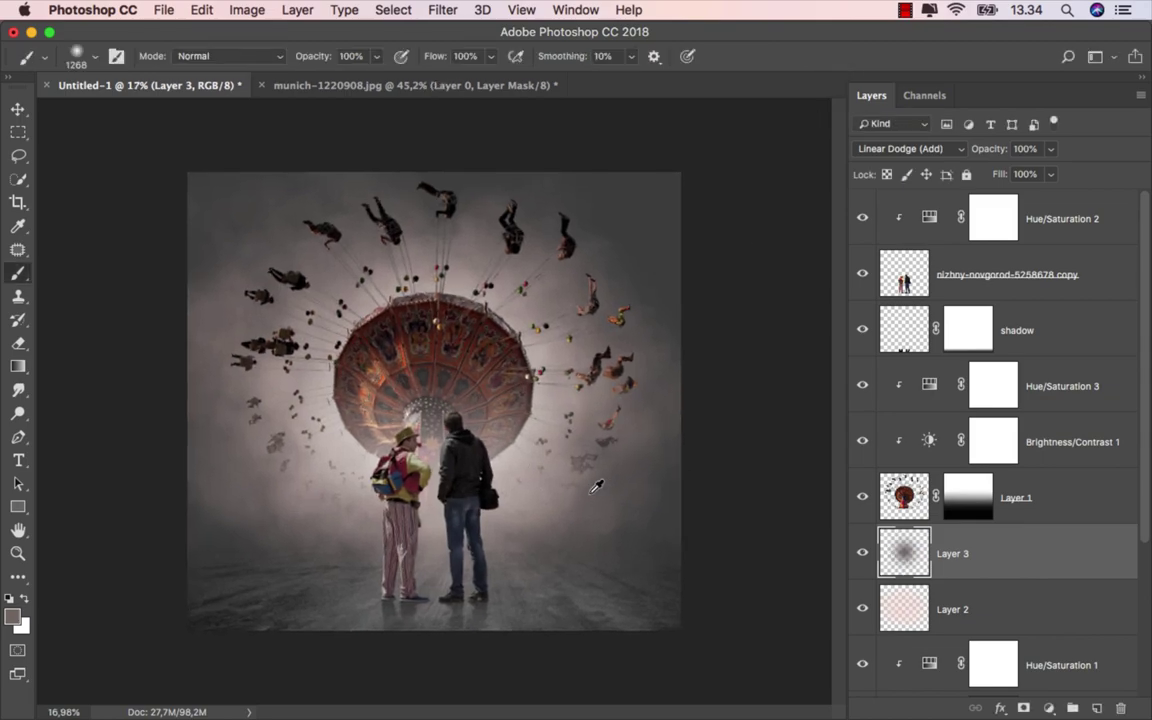
pyautogui.click(862, 555)
pyautogui.click(862, 558)
pyautogui.press('v')
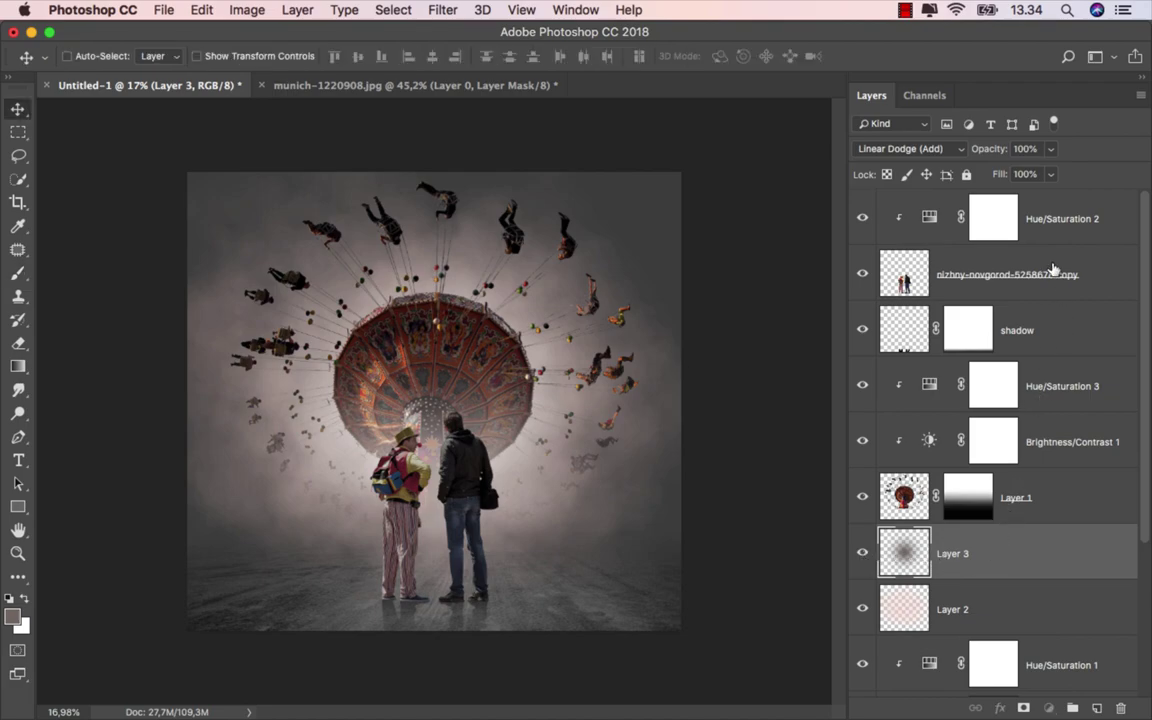
pyautogui.click(1040, 278)
# Add an Inner Shadow effect to the figures layer using Overlay blending
pyautogui.rightClick(968, 270)
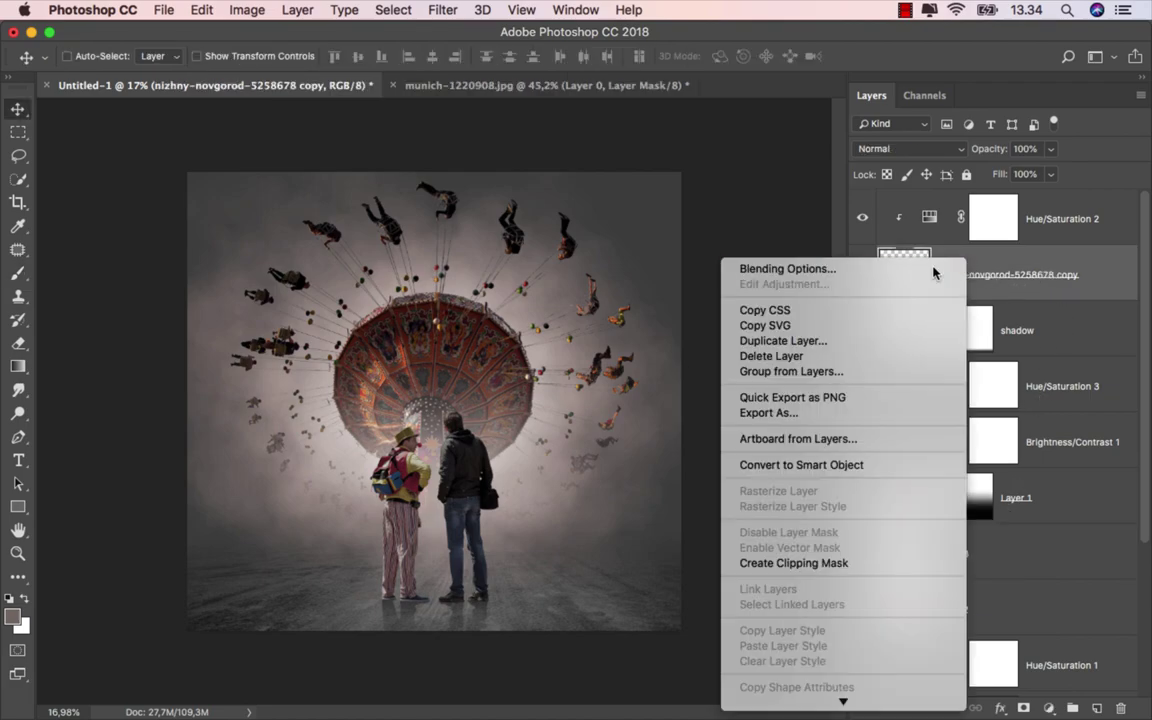
pyautogui.click(938, 265)
pyautogui.moveTo(442, 175); pyautogui.dragTo(740, 195)
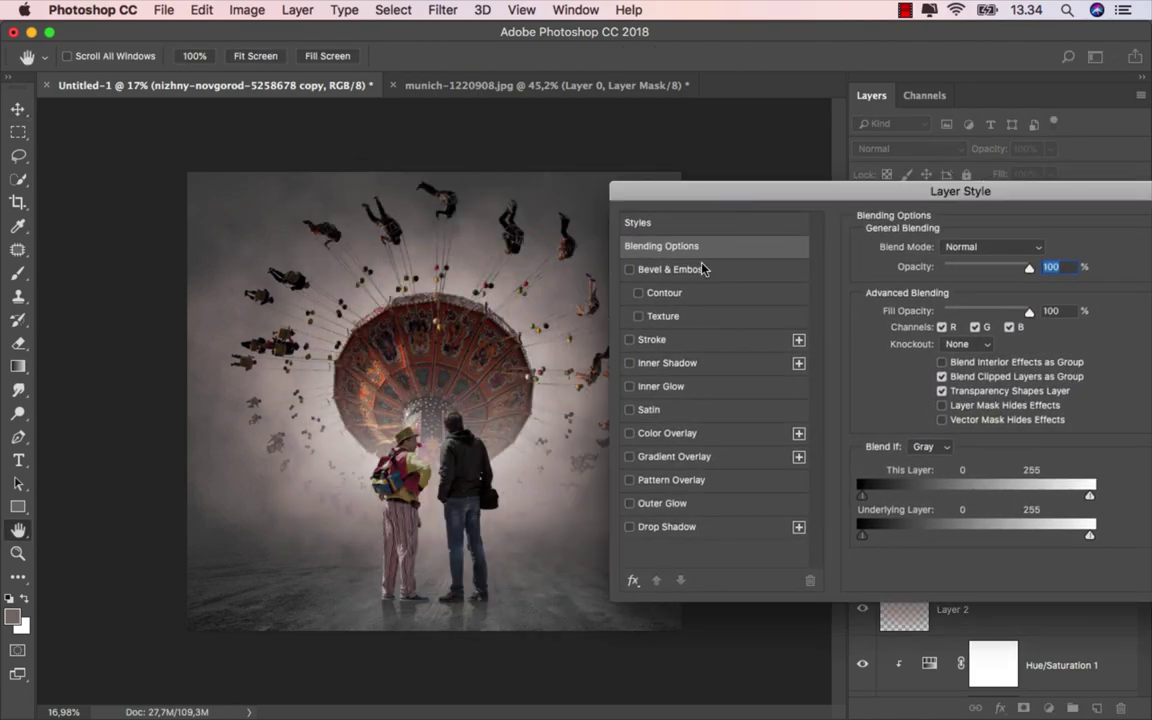
pyautogui.click(629, 363)
pyautogui.scroll(5, 461, 534)
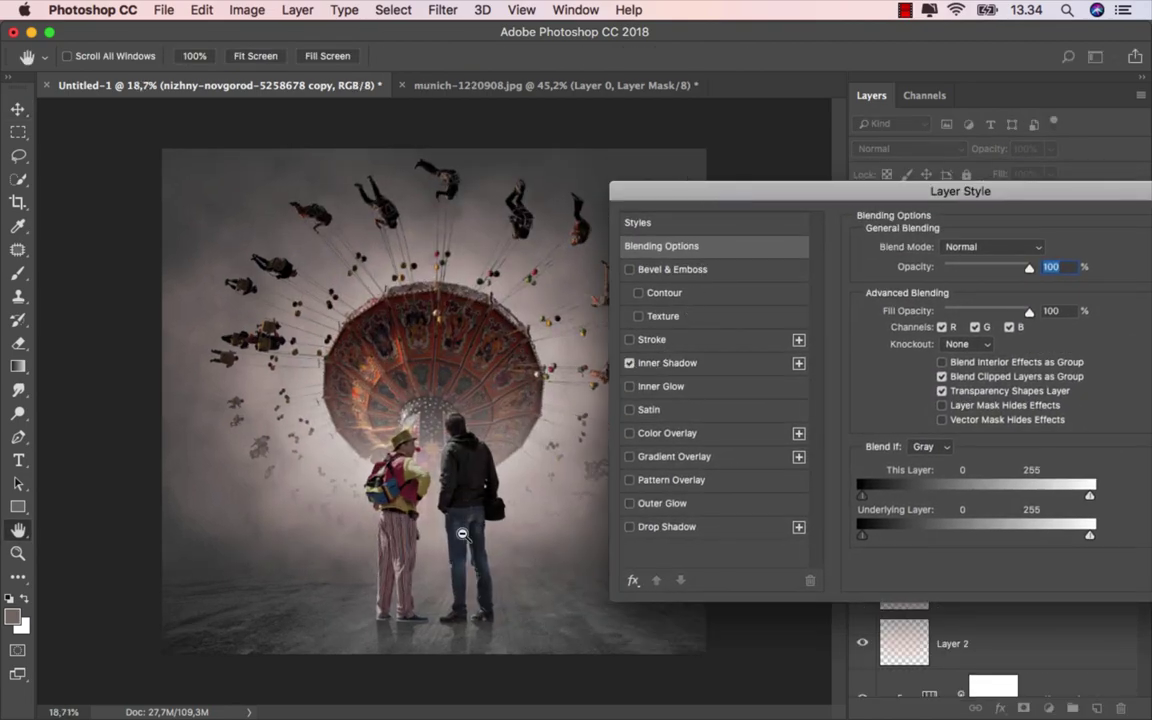
pyautogui.click(686, 368)
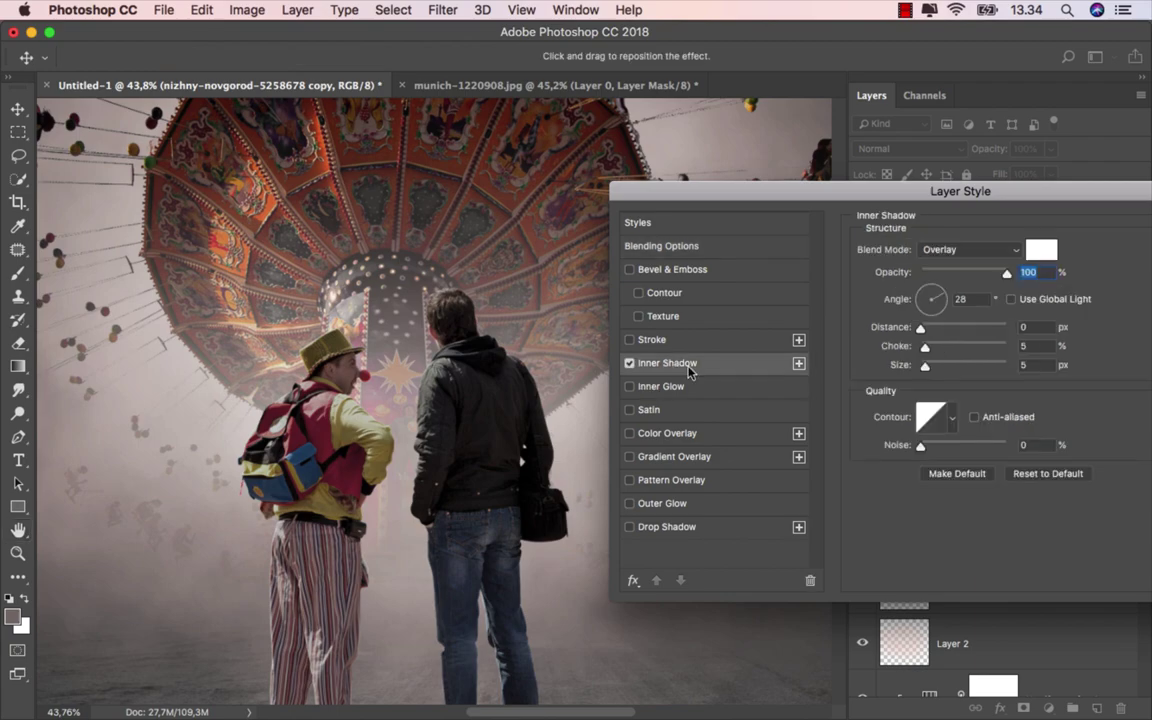
pyautogui.moveTo(933, 244); pyautogui.dragTo(914, 250)
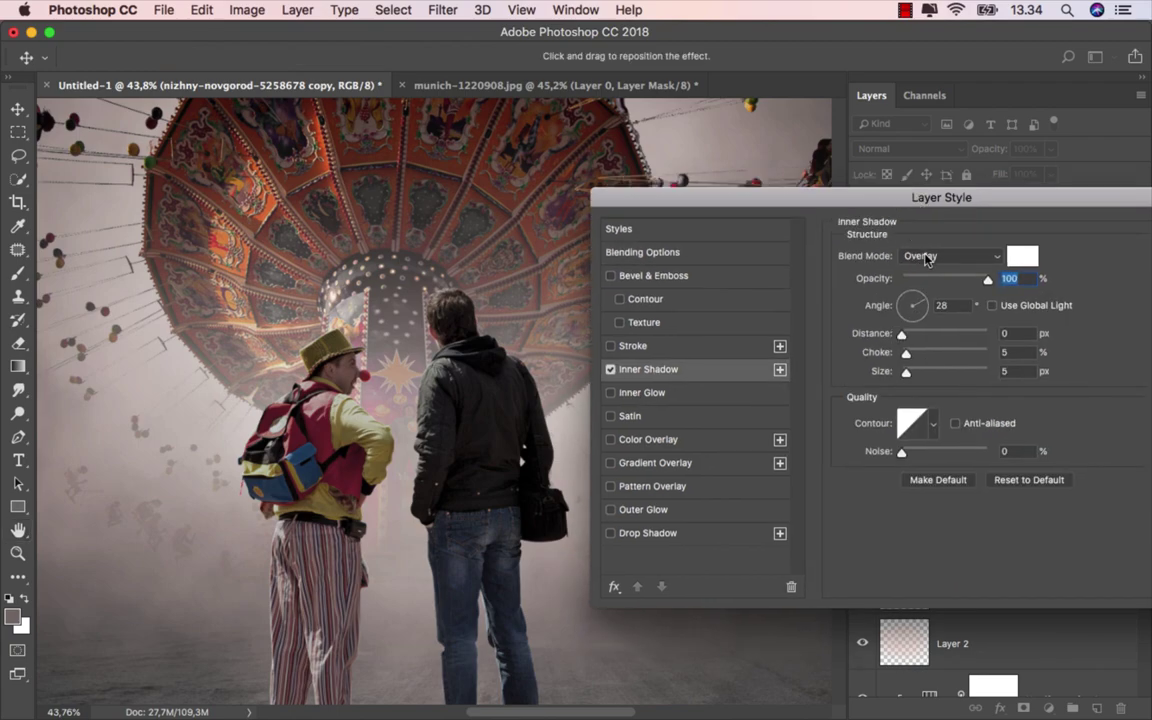
pyautogui.click(926, 258)
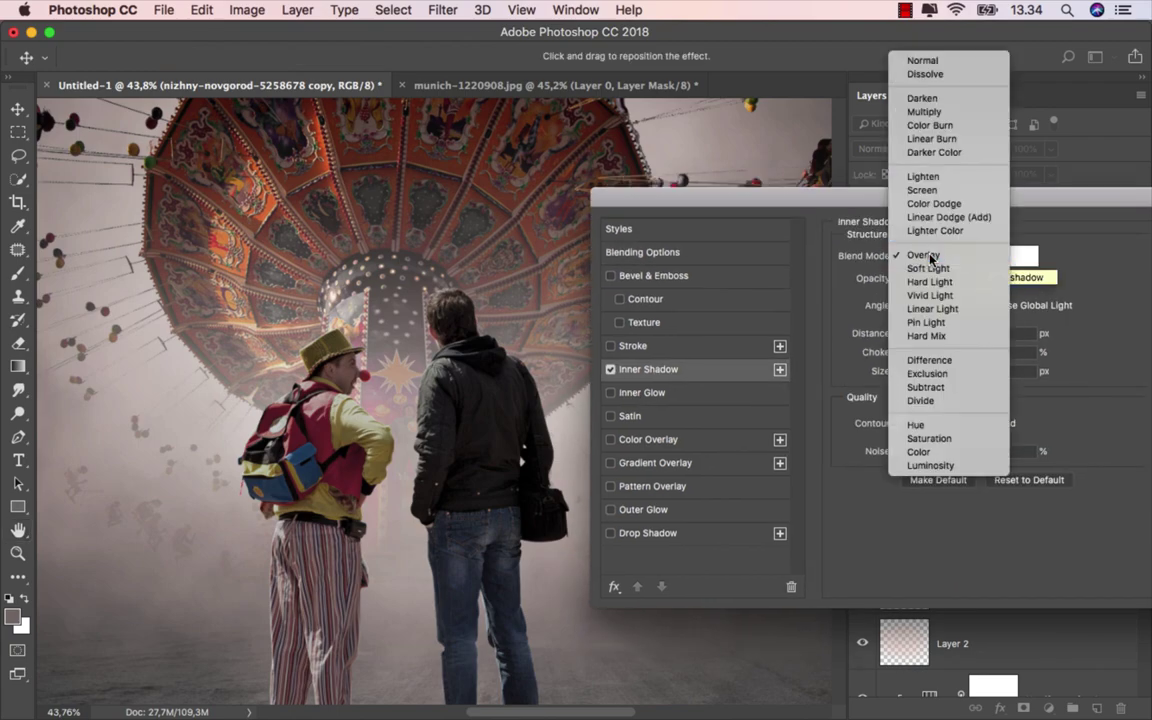
pyautogui.click(940, 257)
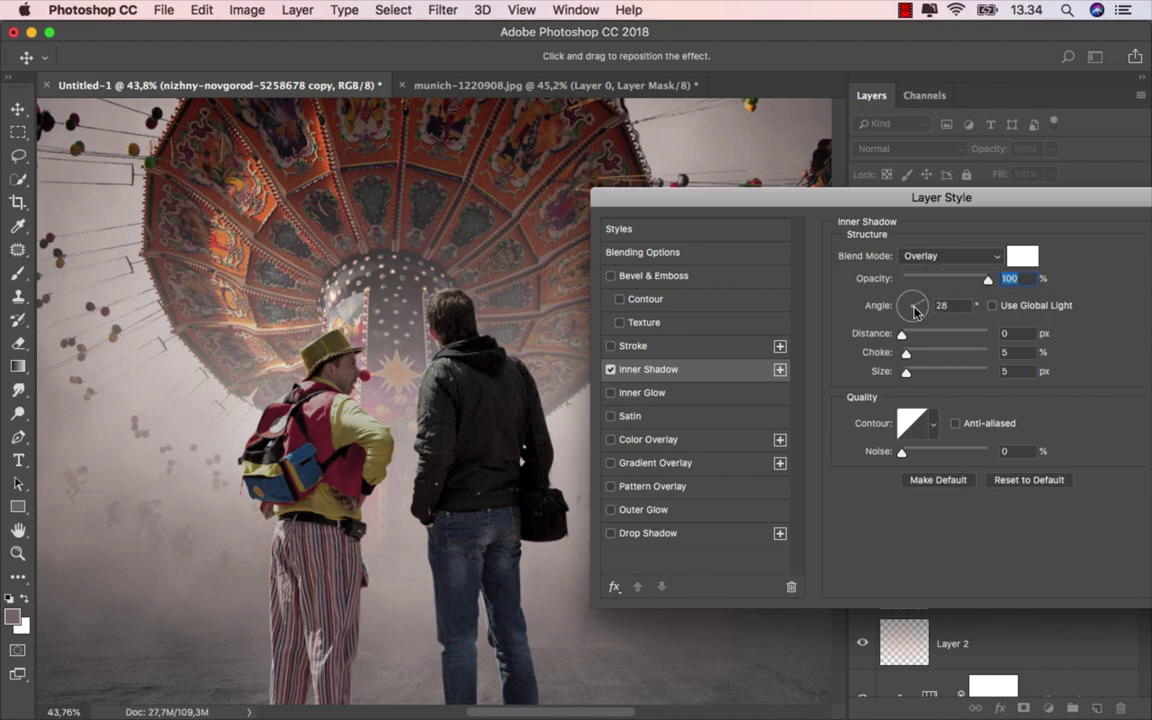
# Set the inner shadow angle to 90°, apply it, and convert the effect into its own layer
pyautogui.press('Tab')
pyautogui.press('Up')
pyautogui.moveTo(965, 224)
pyautogui.mouseDown()
pyautogui.moveTo(900, 205)
pyautogui.moveTo(838, 245)
pyautogui.mouseUp()
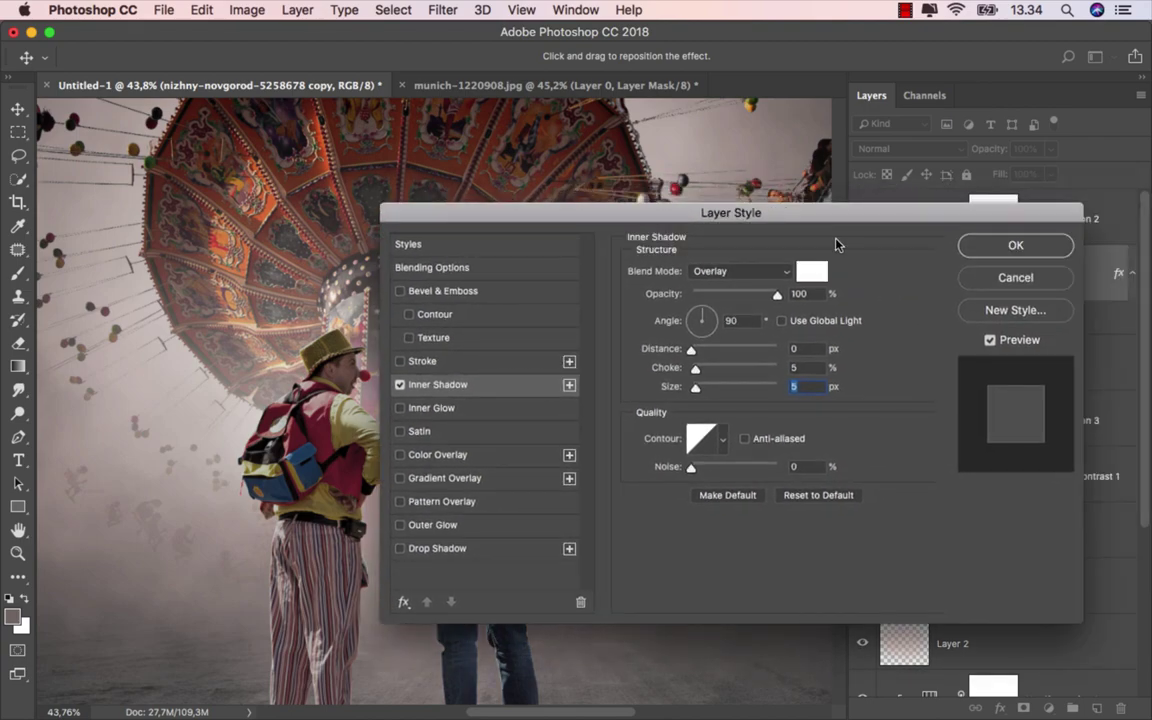
pyautogui.click(985, 252)
pyautogui.rightClick(975, 330)
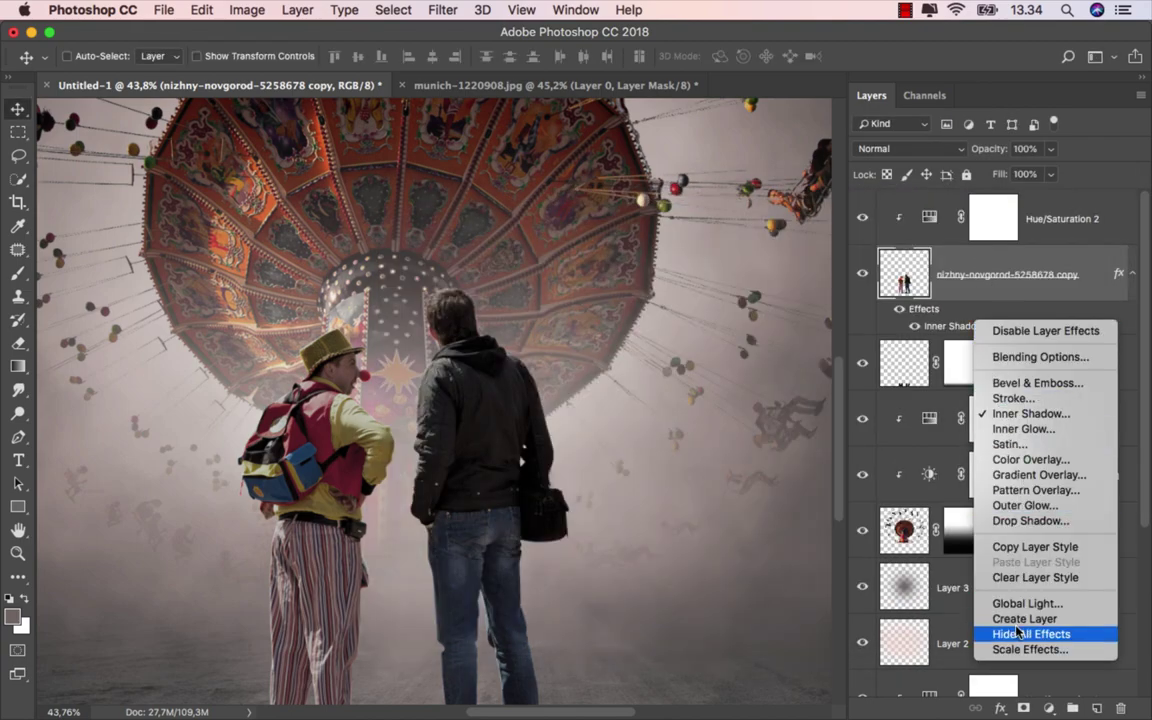
pyautogui.click(1020, 618)
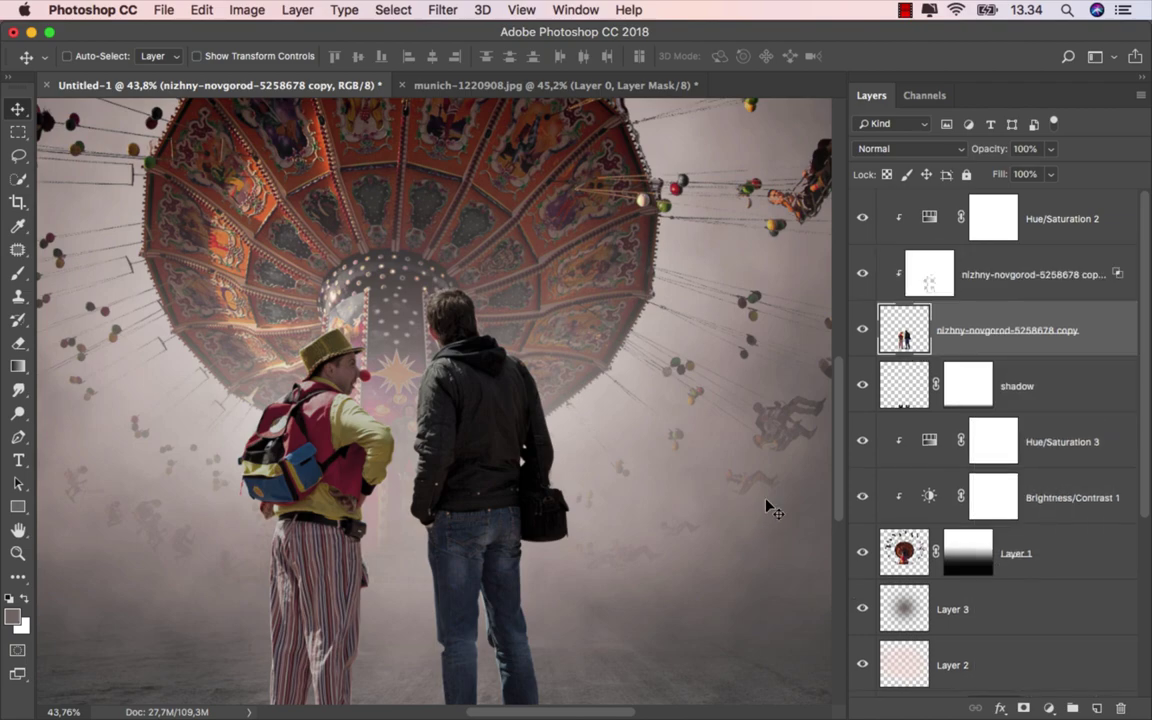
# Move the inner shadow layer to the top and mask it with a 100% gradient fading out toward the feet
pyautogui.click(1048, 272)
pyautogui.moveTo(1010, 265); pyautogui.dragTo(990, 200)
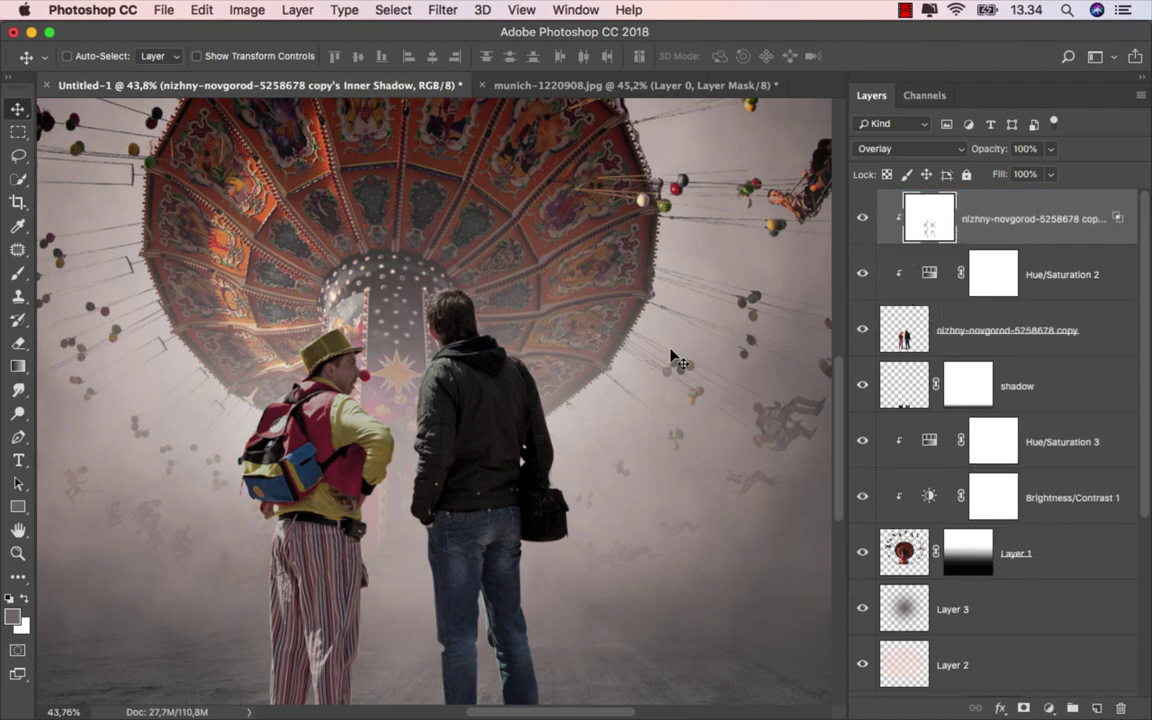
pyautogui.scroll(-2, 546, 380)
pyautogui.scroll(-2, 490, 378)
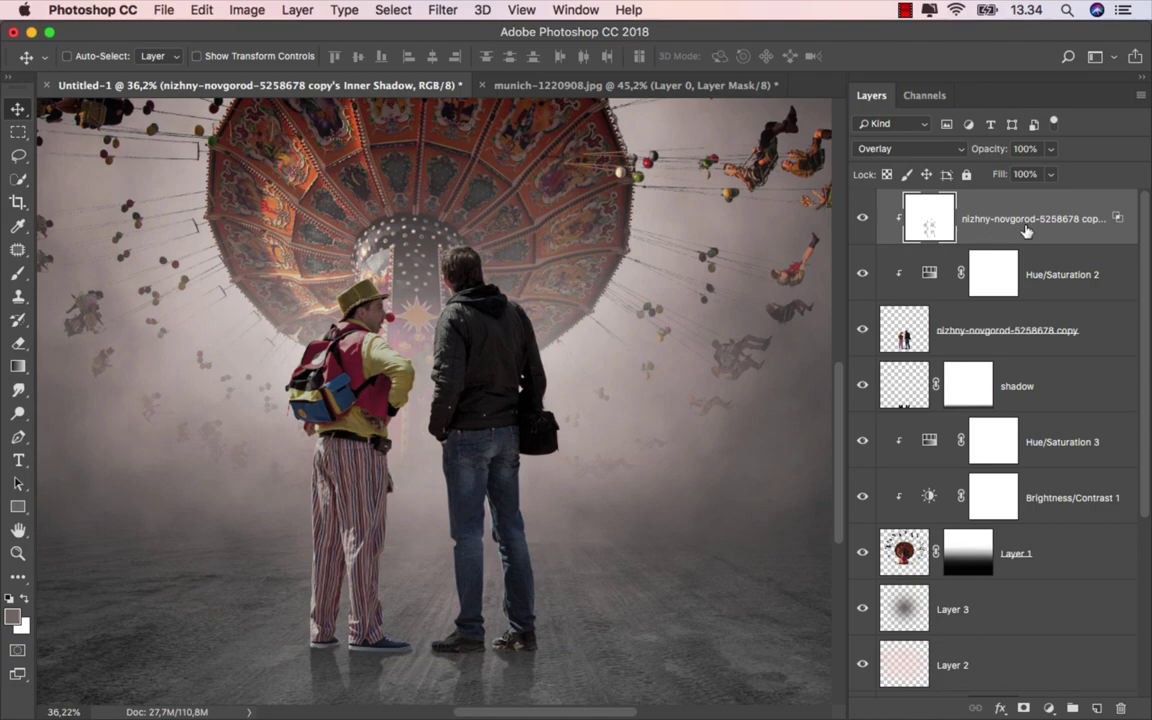
pyautogui.click(1023, 703)
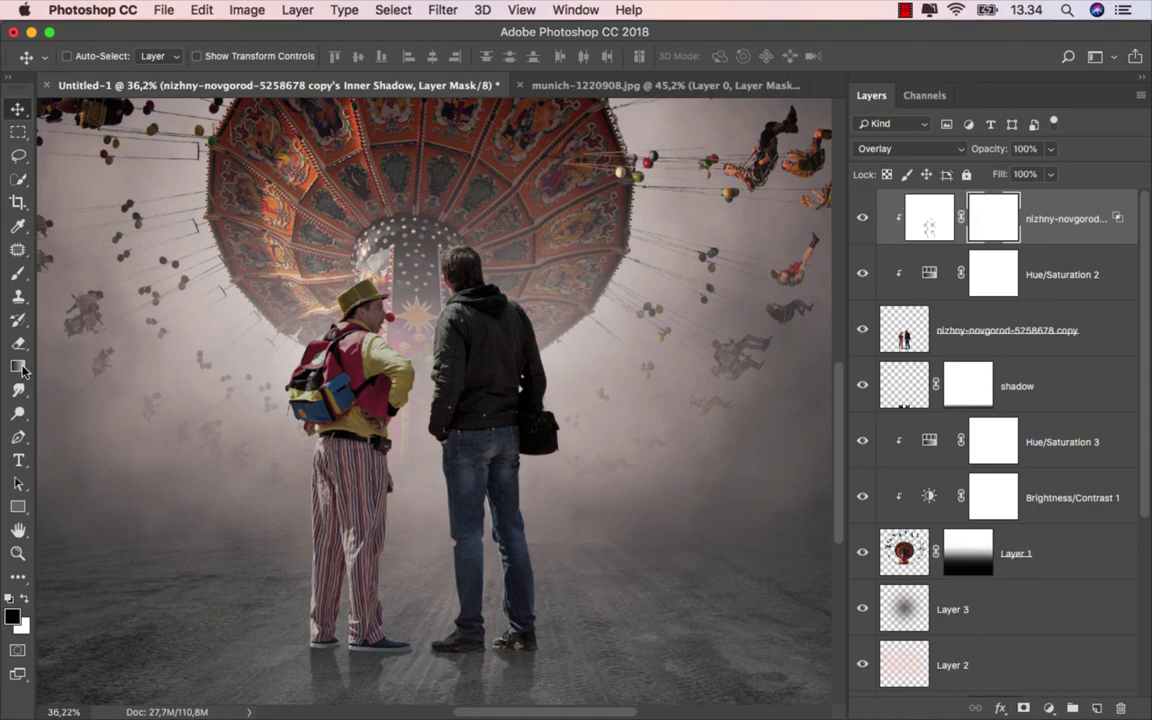
pyautogui.moveTo(22, 370); pyautogui.dragTo(68, 368)
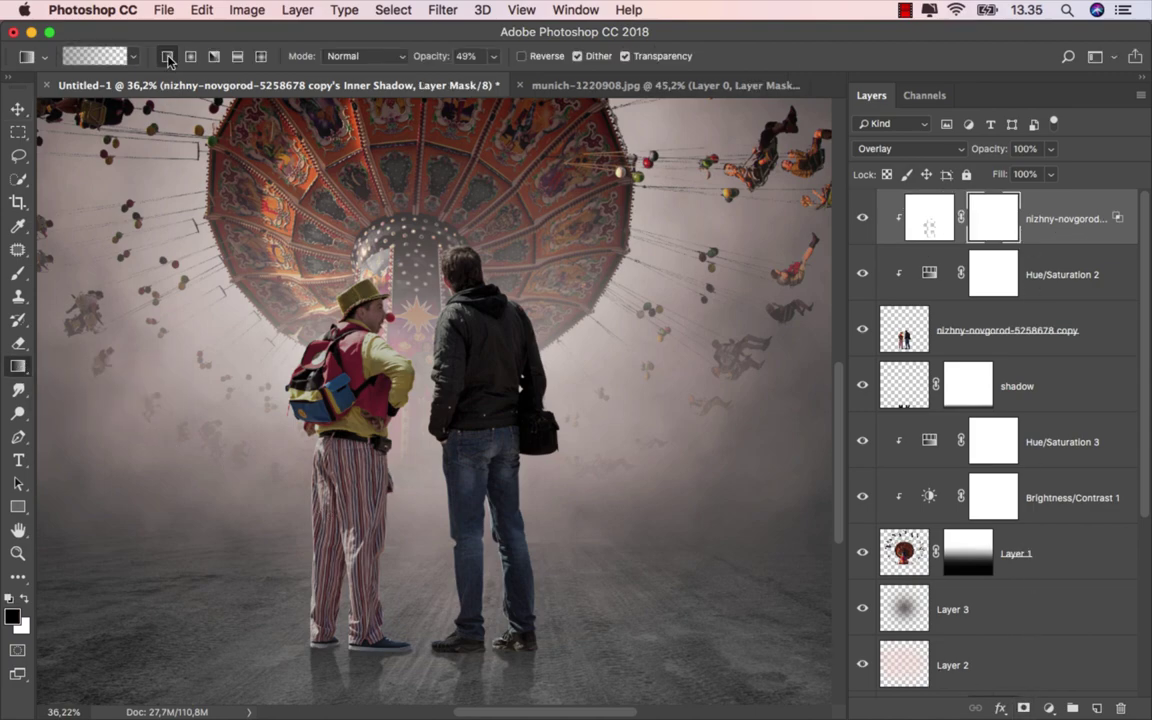
pyautogui.click(492, 57)
pyautogui.moveTo(506, 82); pyautogui.dragTo(558, 88)
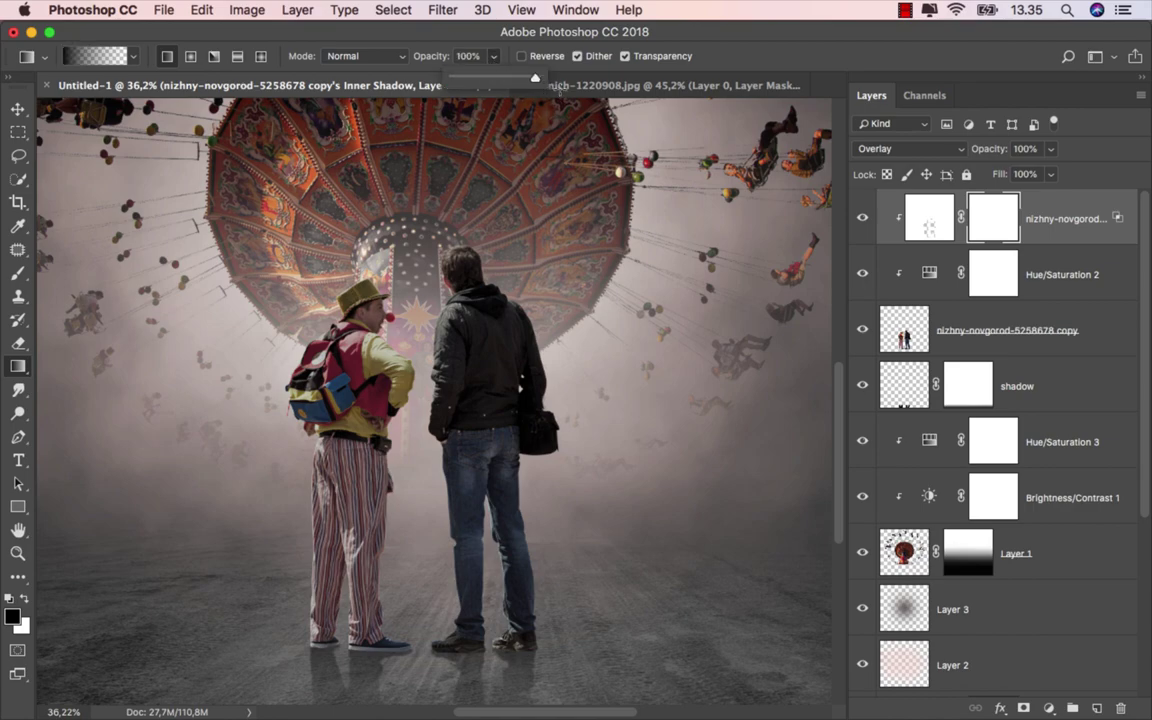
pyautogui.moveTo(425, 605); pyautogui.dragTo(427, 458)
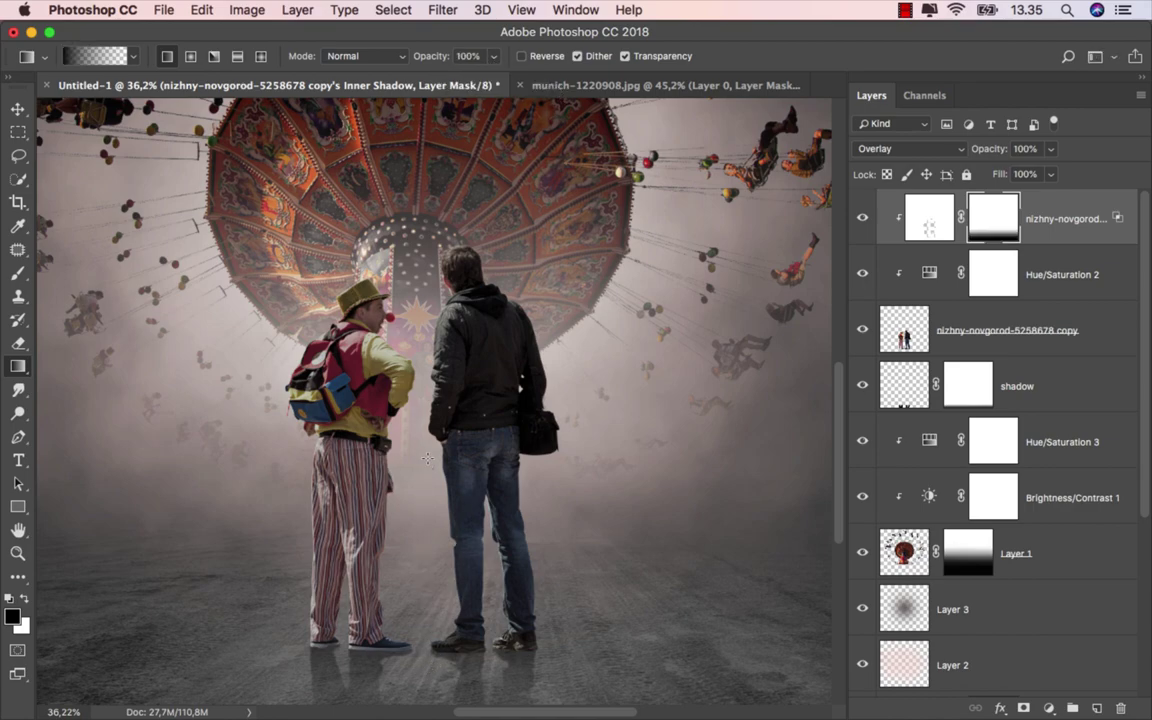
pyautogui.moveTo(380, 635); pyautogui.dragTo(380, 405)
pyautogui.scroll(-1, 634, 377)
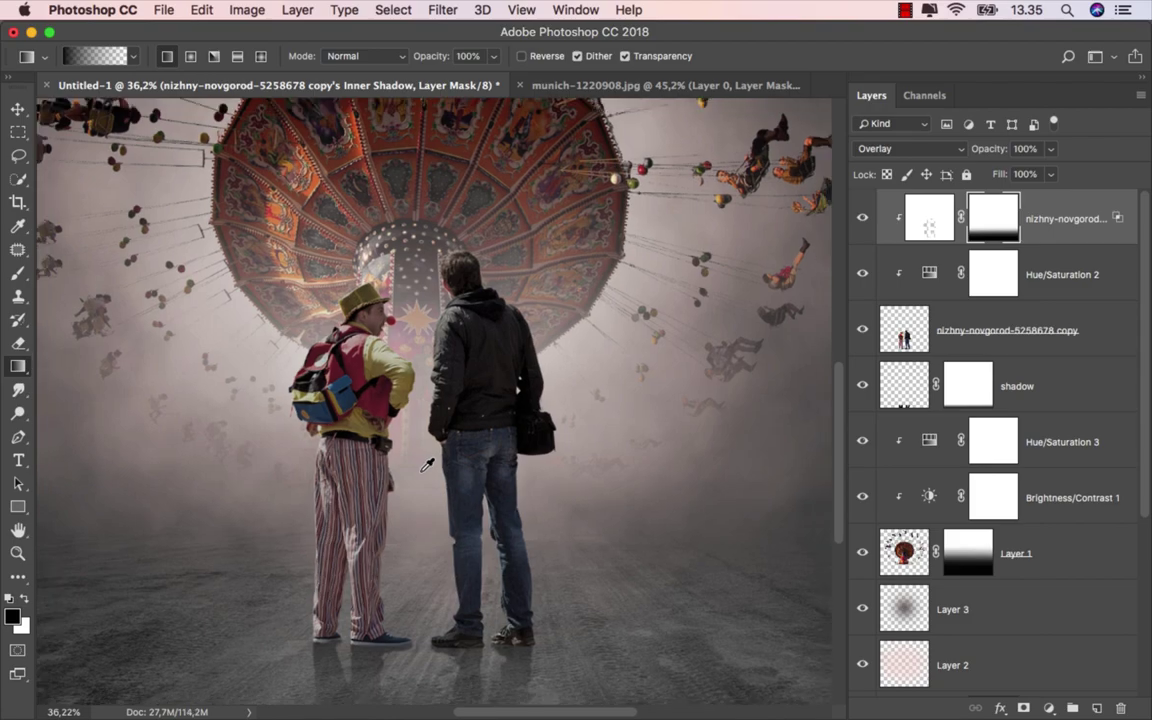
pyautogui.press('v')
pyautogui.hotkey('ctrl', '0')
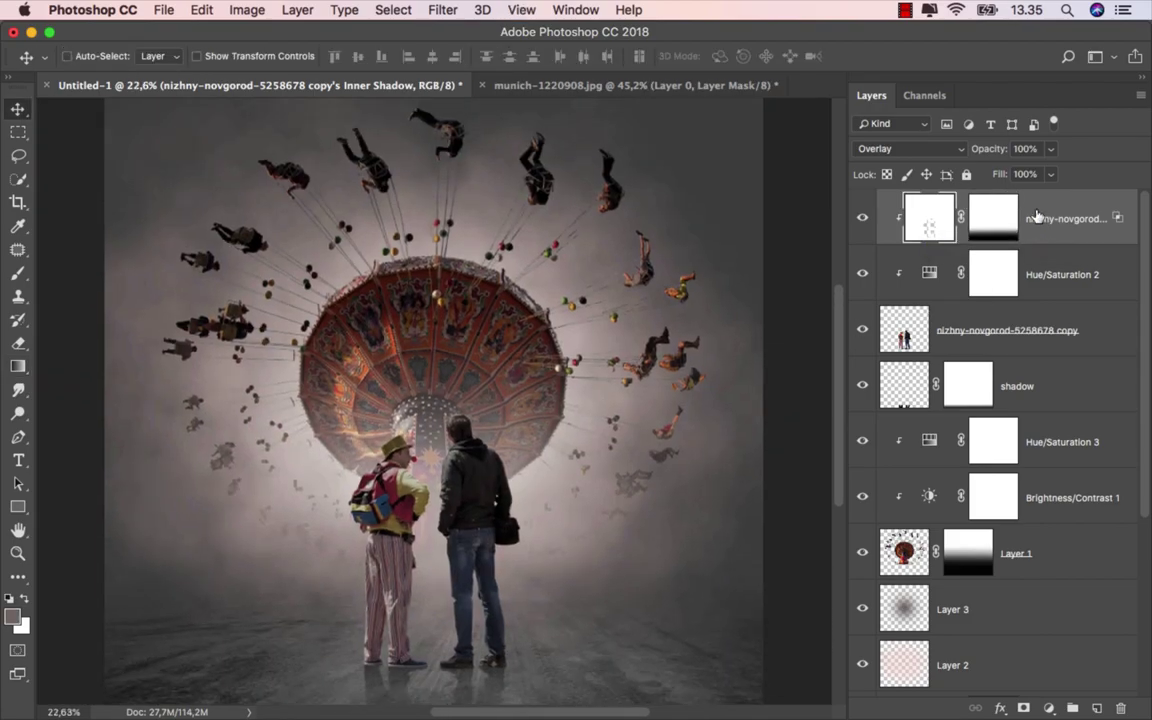
# Duplicate the masked inner shadow as a clipped Linear Dodge (Add) layer, then add empty Layer 4
pyautogui.hotkey('ctrl', 'j')
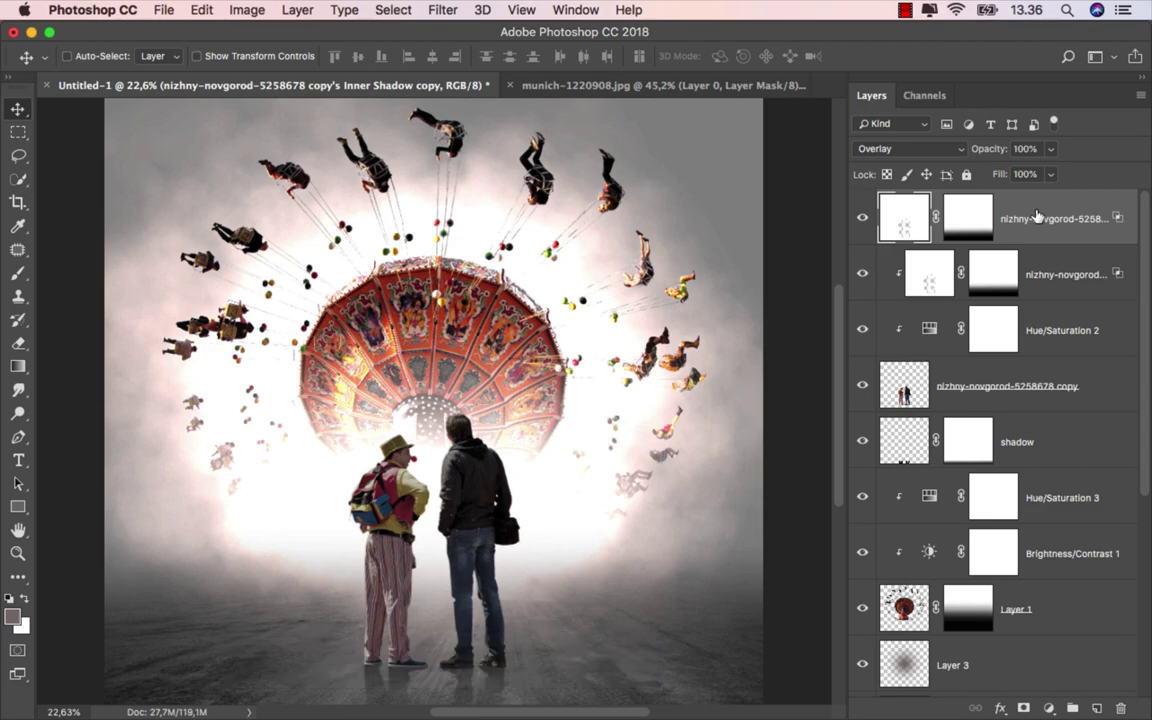
pyautogui.rightClick(1036, 213)
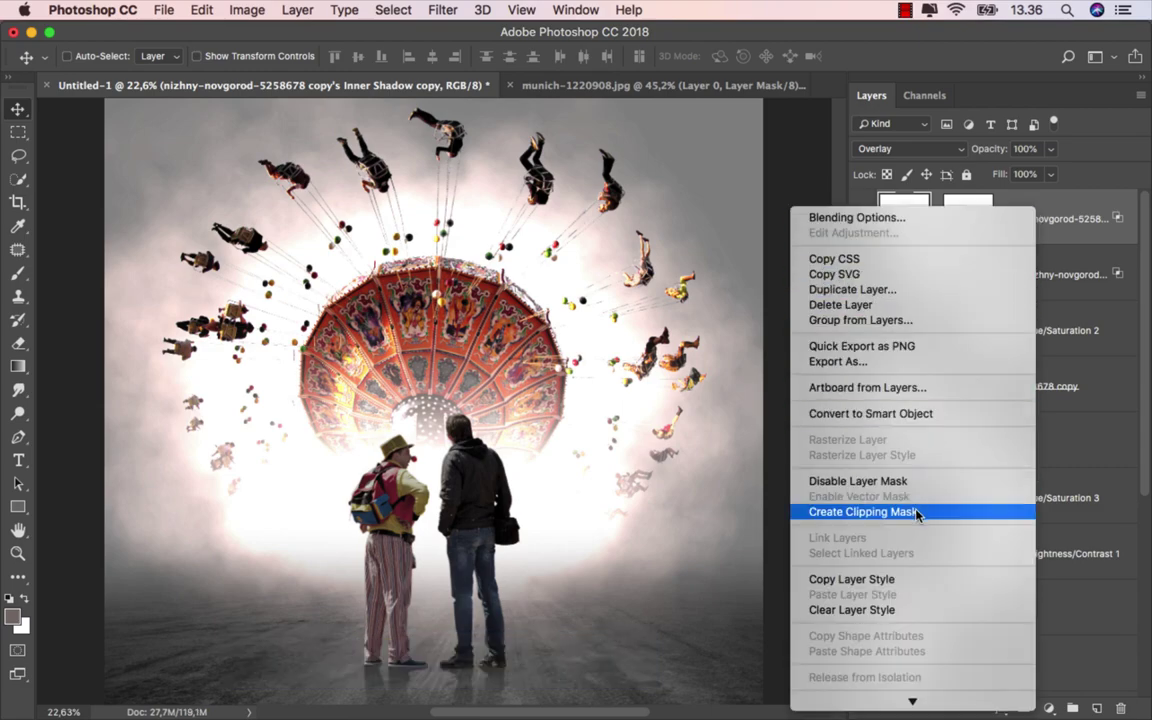
pyautogui.click(918, 511)
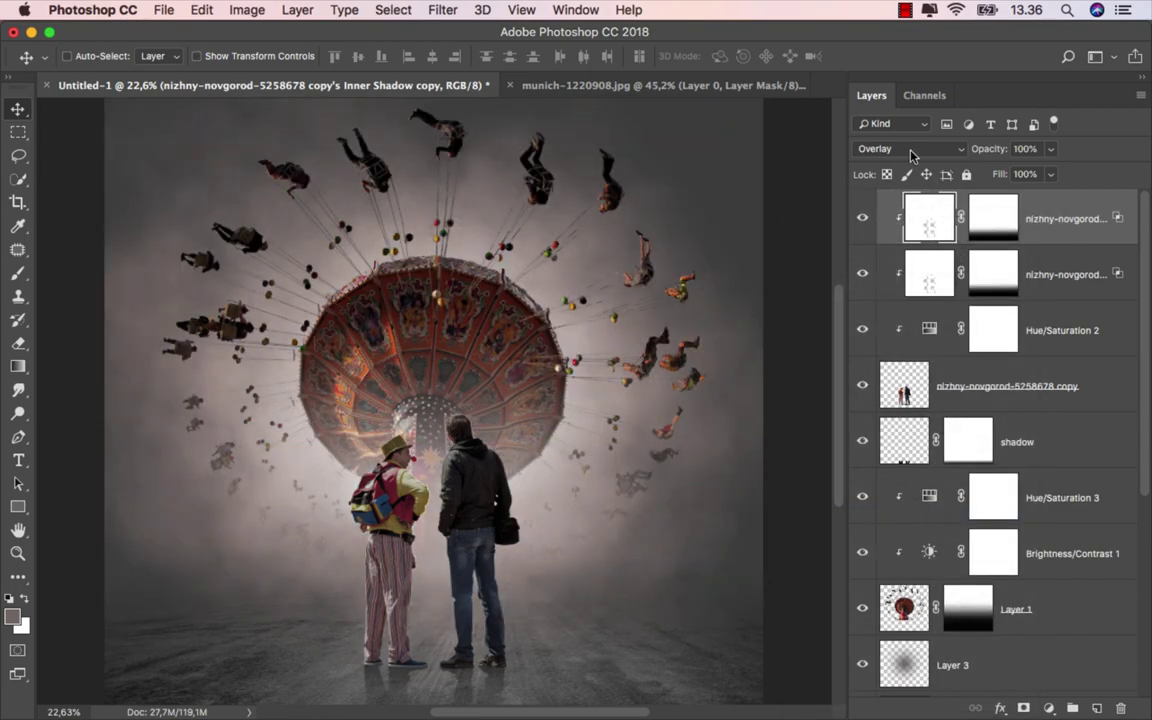
pyautogui.click(911, 150)
pyautogui.click(905, 108)
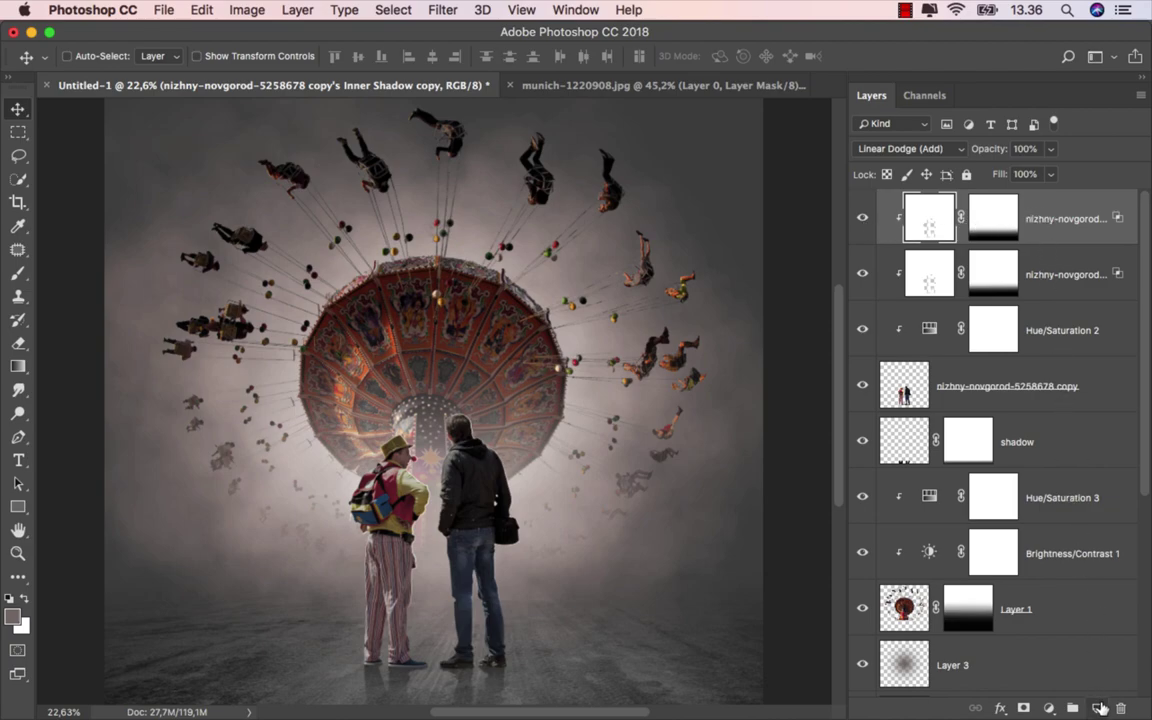
pyautogui.hotkey('ctrl', 'shift', 'alt', 'n')
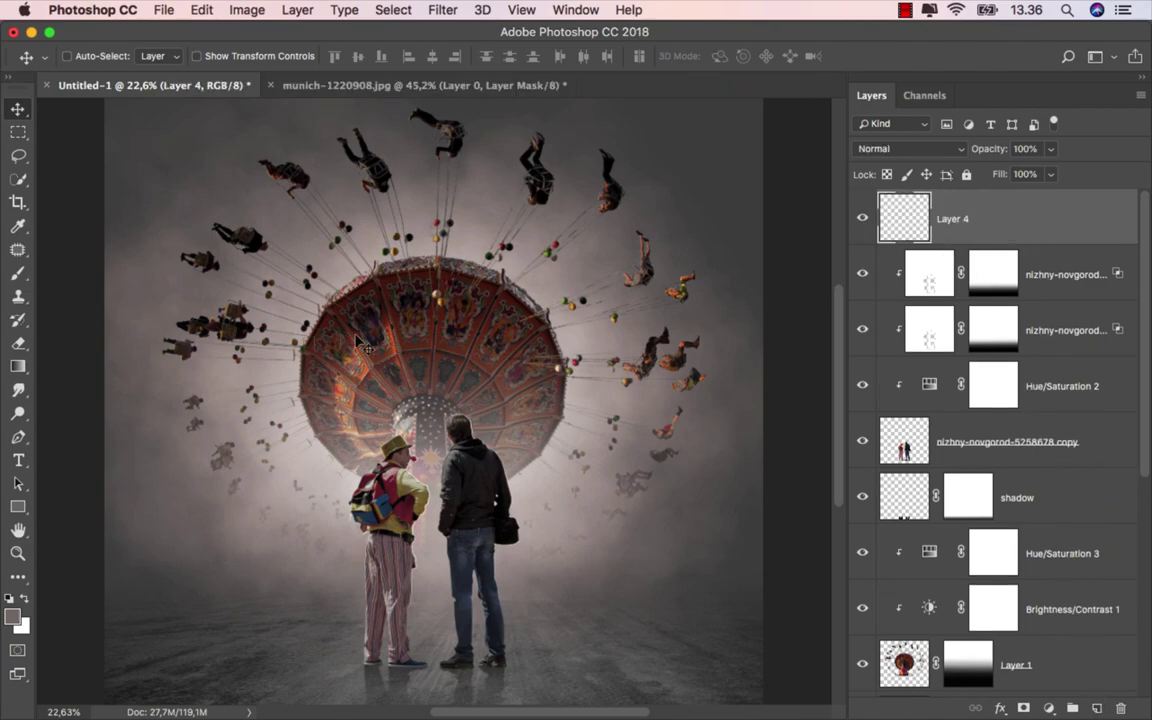
# Choose the cloud-like 500 effects brush at 87 px with pale pink ffe2dd as the colour
pyautogui.rightClick(18, 273)
pyautogui.click(75, 268)
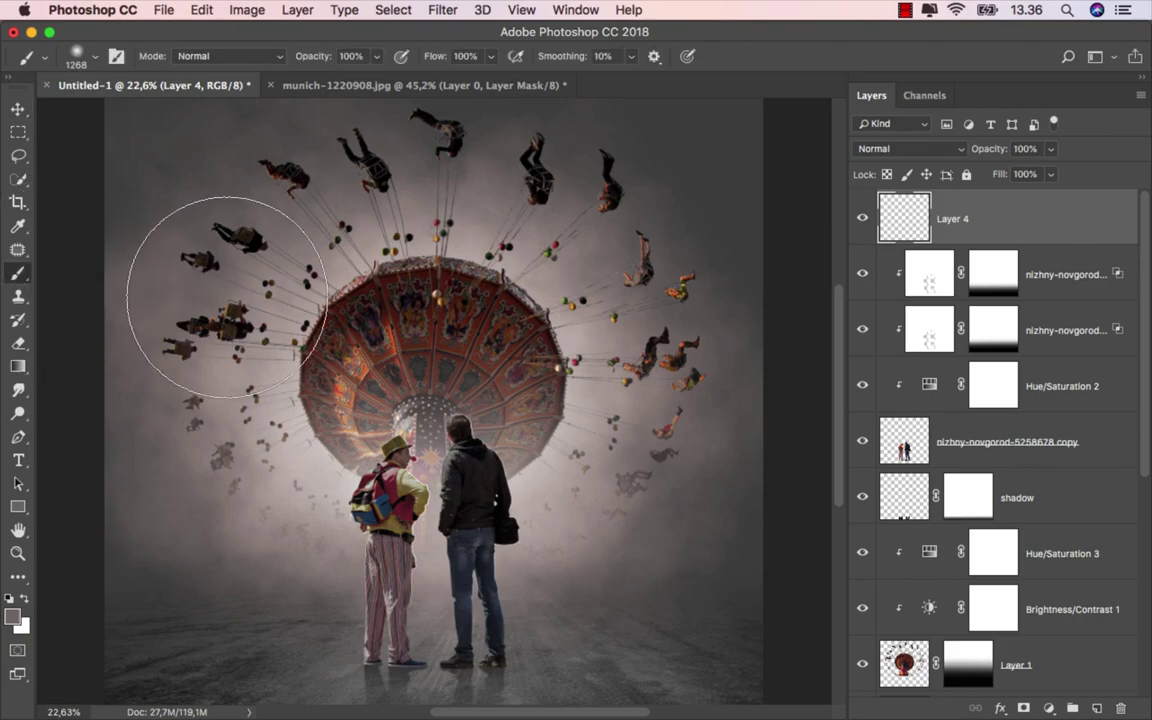
pyautogui.rightClick(240, 300)
pyautogui.click(305, 566)
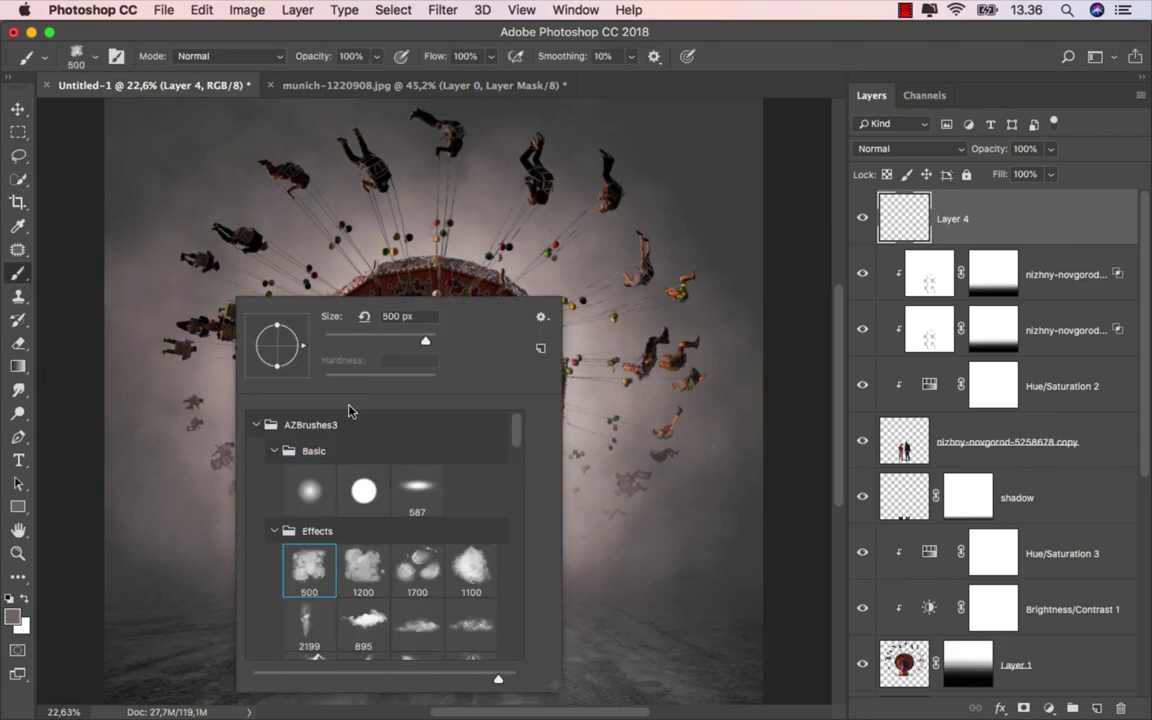
pyautogui.click(374, 342)
pyautogui.click(21, 619)
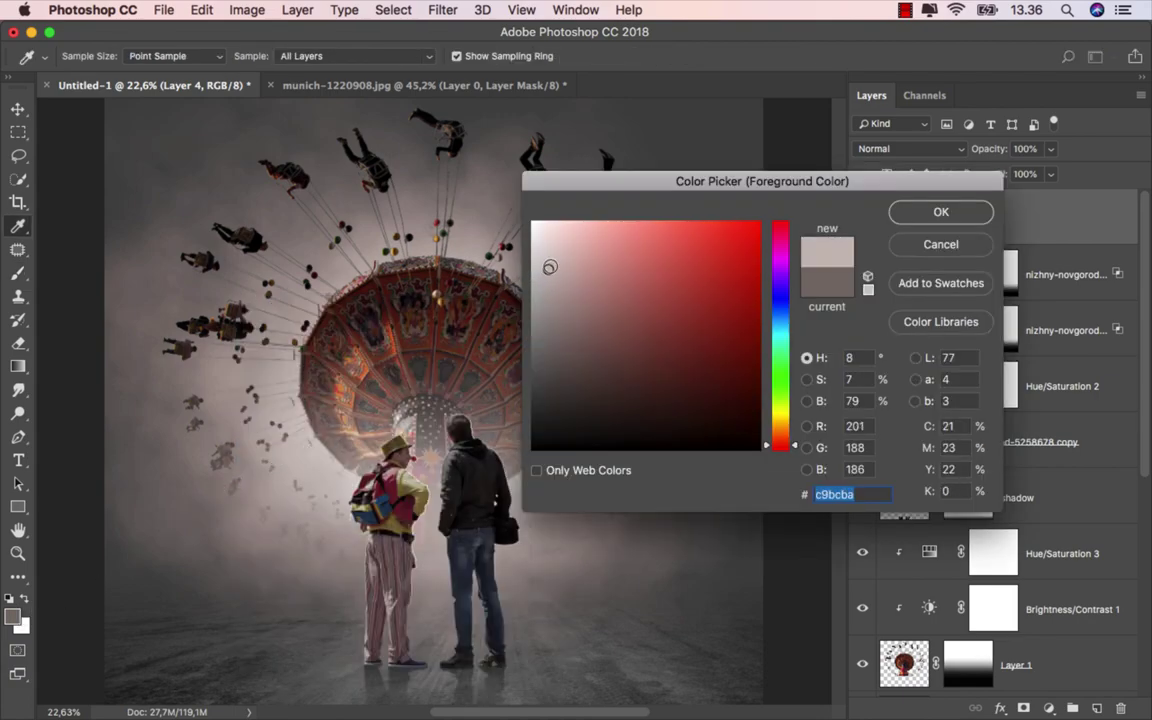
pyautogui.moveTo(548, 265); pyautogui.dragTo(560, 217)
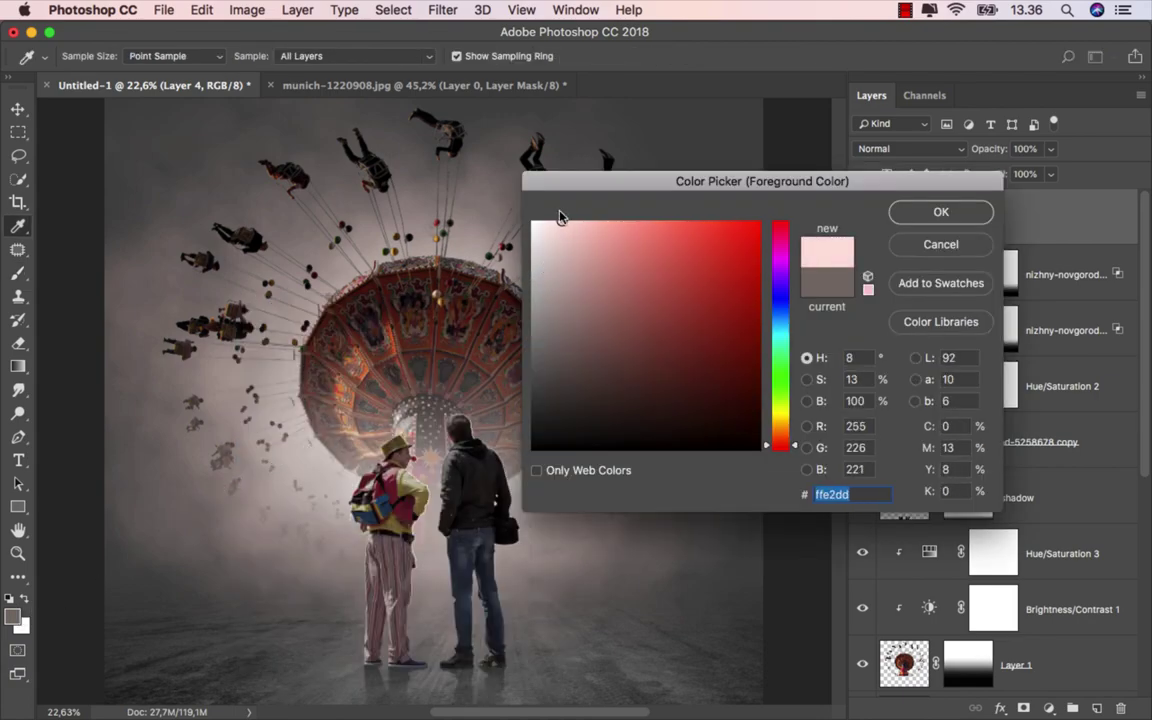
pyautogui.click(895, 211)
# At about 3% flow and 579 px, paint faint pink haze over both men's legs and beside the jacket
pyautogui.click(490, 56)
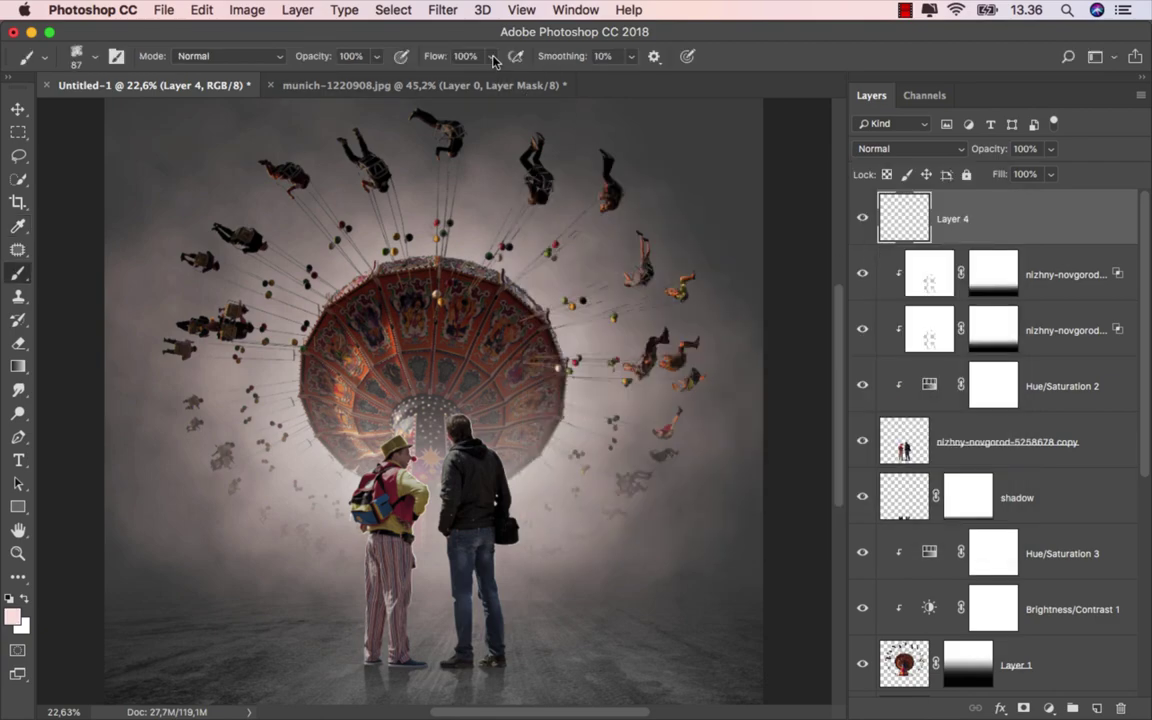
pyautogui.click(410, 79)
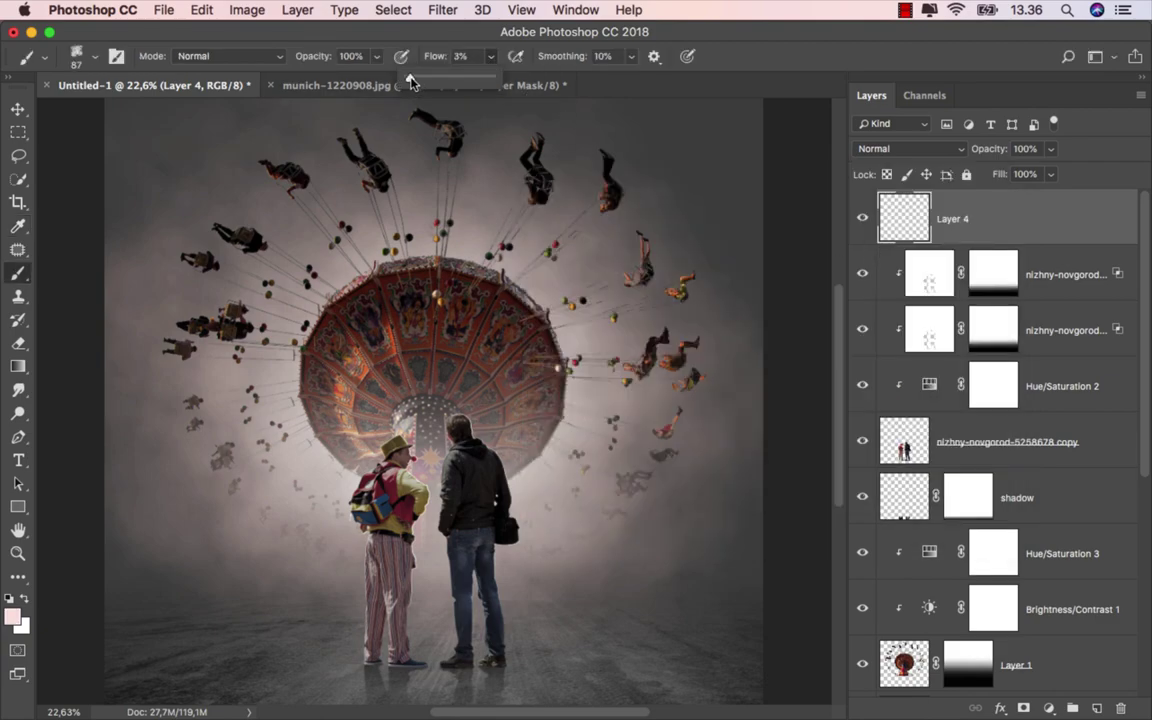
pyautogui.moveTo(452, 440); pyautogui.dragTo(490, 450)
pyautogui.scroll(2, 459, 620)
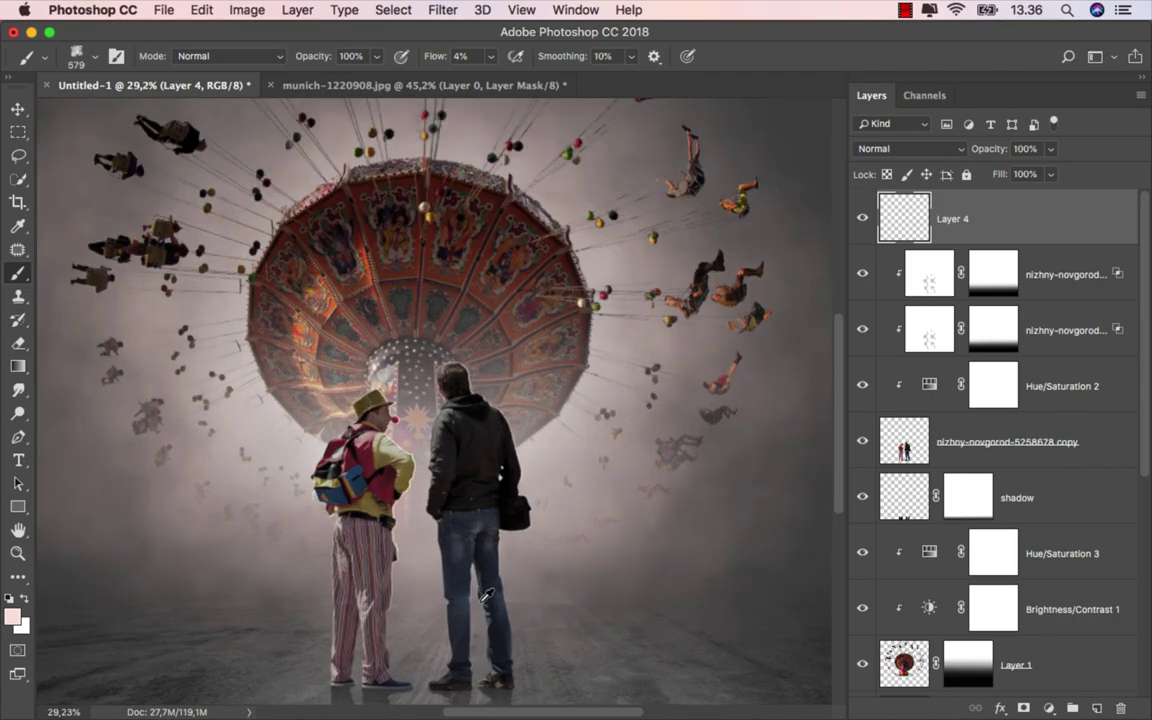
pyautogui.moveTo(459, 605)
pyautogui.mouseDown()
pyautogui.moveTo(465, 475)
pyautogui.moveTo(490, 462)
pyautogui.moveTo(476, 392)
pyautogui.moveTo(462, 420)
pyautogui.moveTo(455, 398)
pyautogui.moveTo(460, 410)
pyautogui.mouseUp()
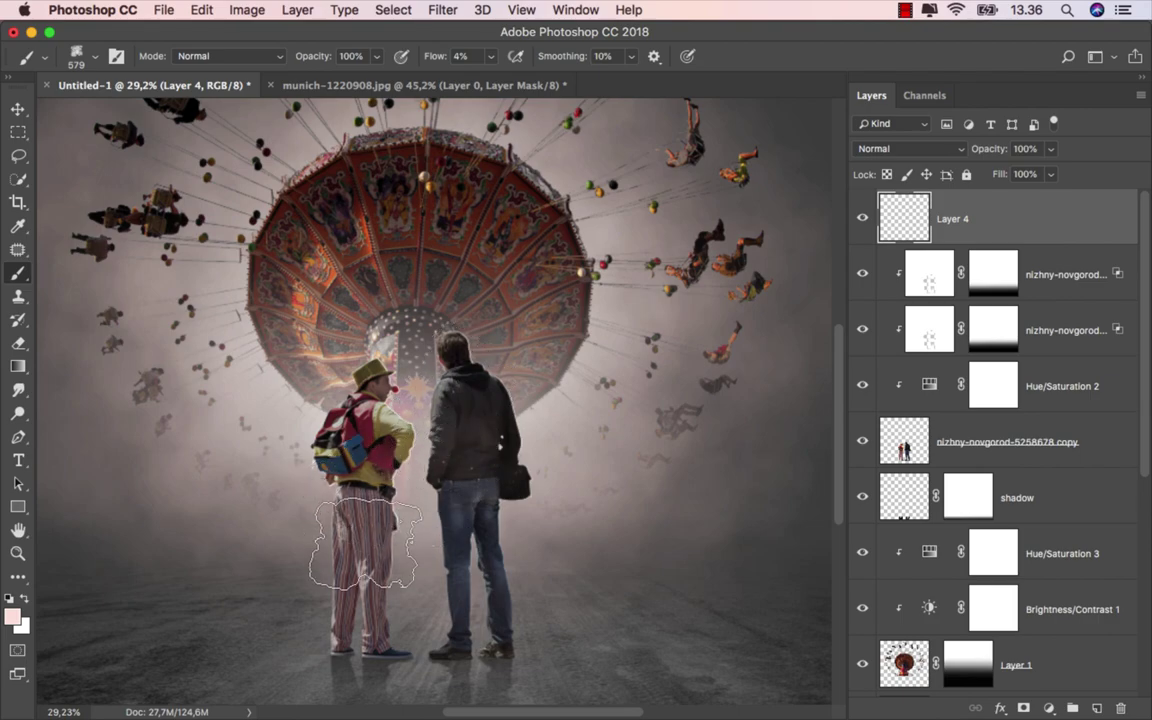
pyautogui.moveTo(465, 388)
pyautogui.mouseDown()
pyautogui.moveTo(468, 372)
pyautogui.moveTo(493, 415)
pyautogui.mouseUp()
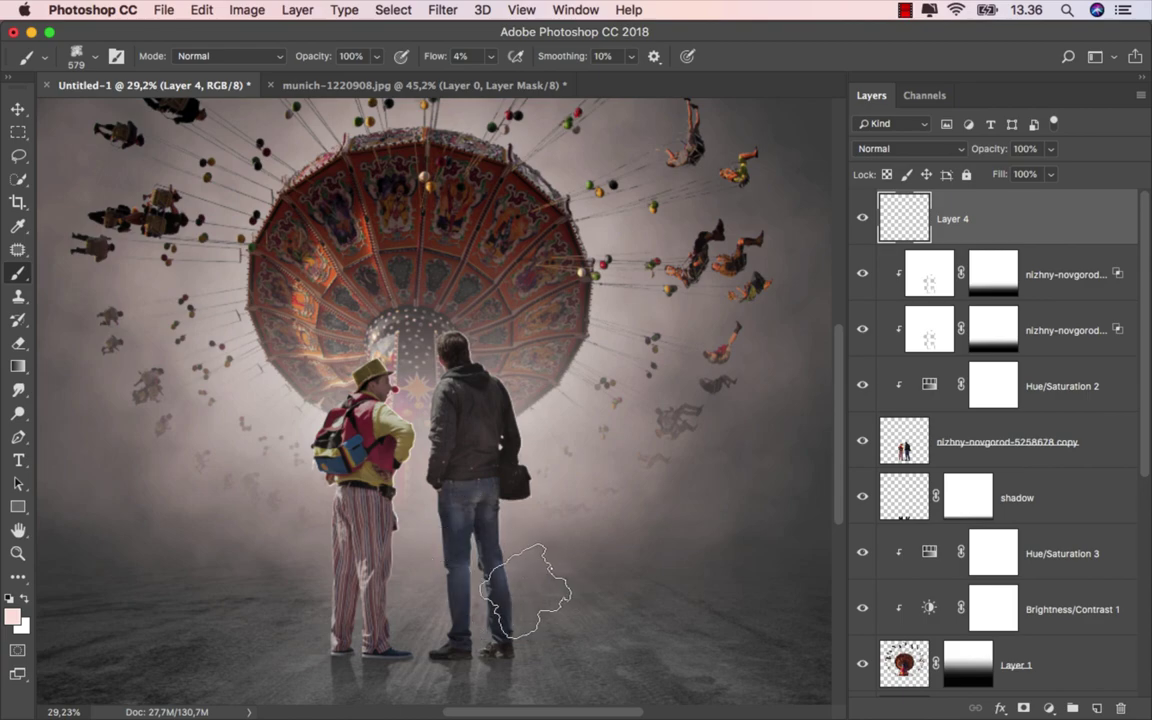
pyautogui.click(548, 430)
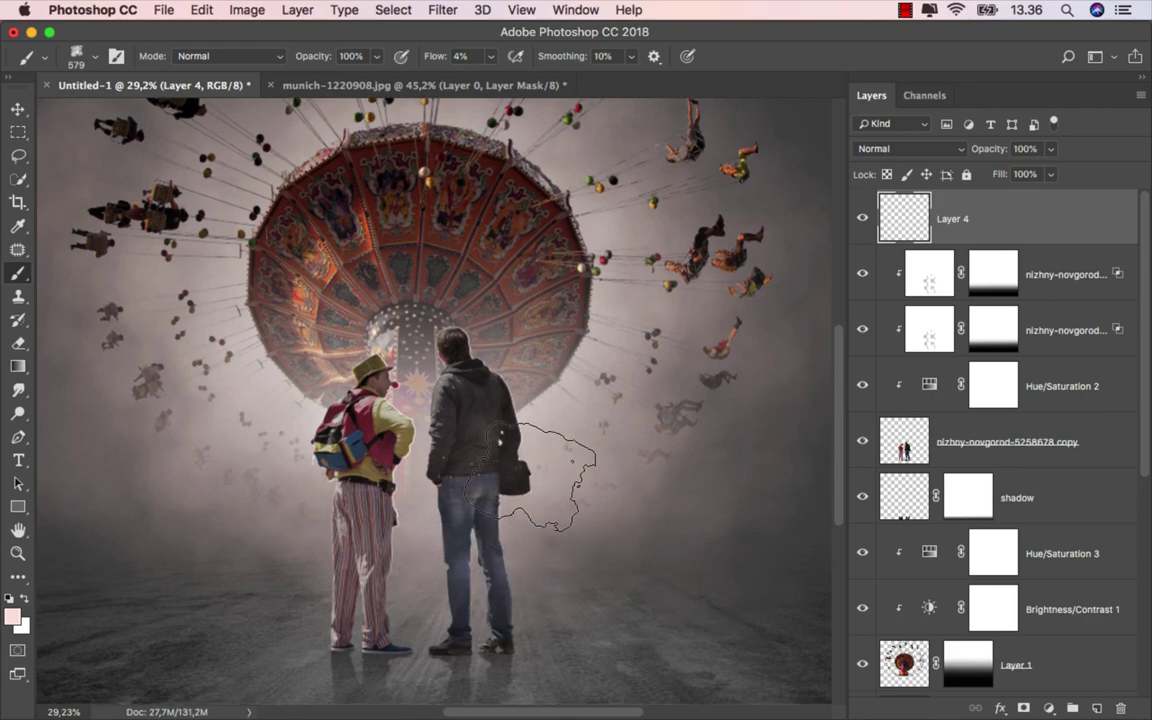
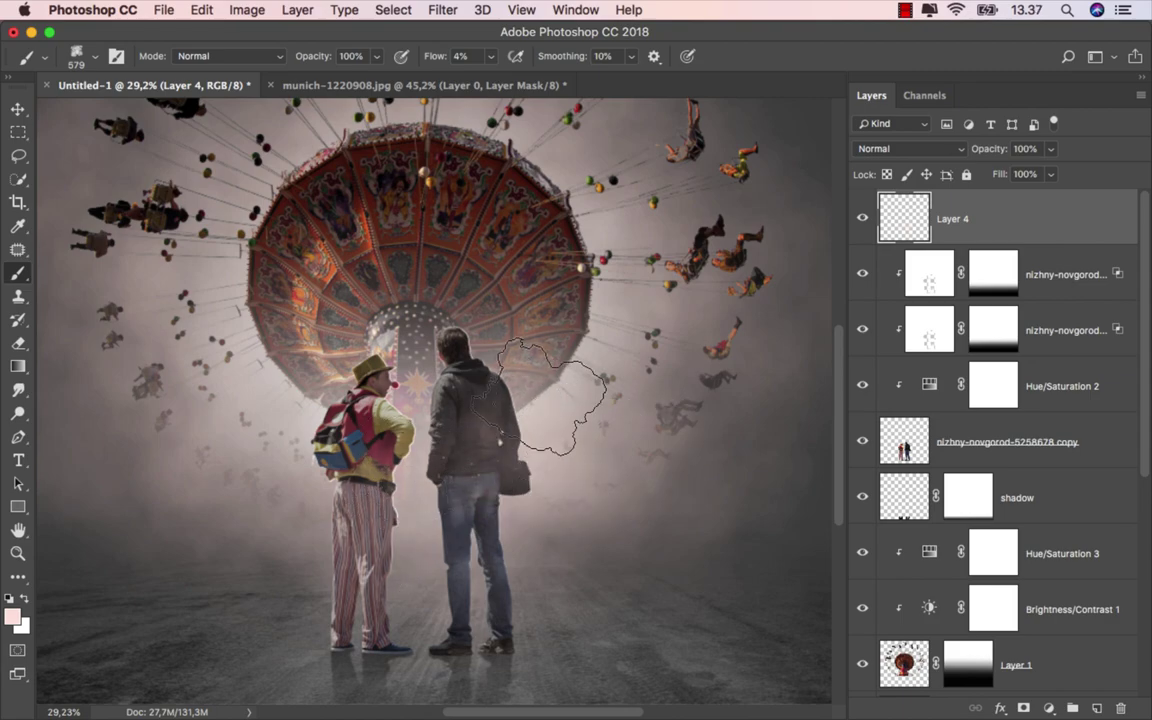
# Toggle Layer 4 off and on to compare its glow, then switch to the Move tool
pyautogui.scroll(-3, 540, 400)
pyautogui.click(860, 220)
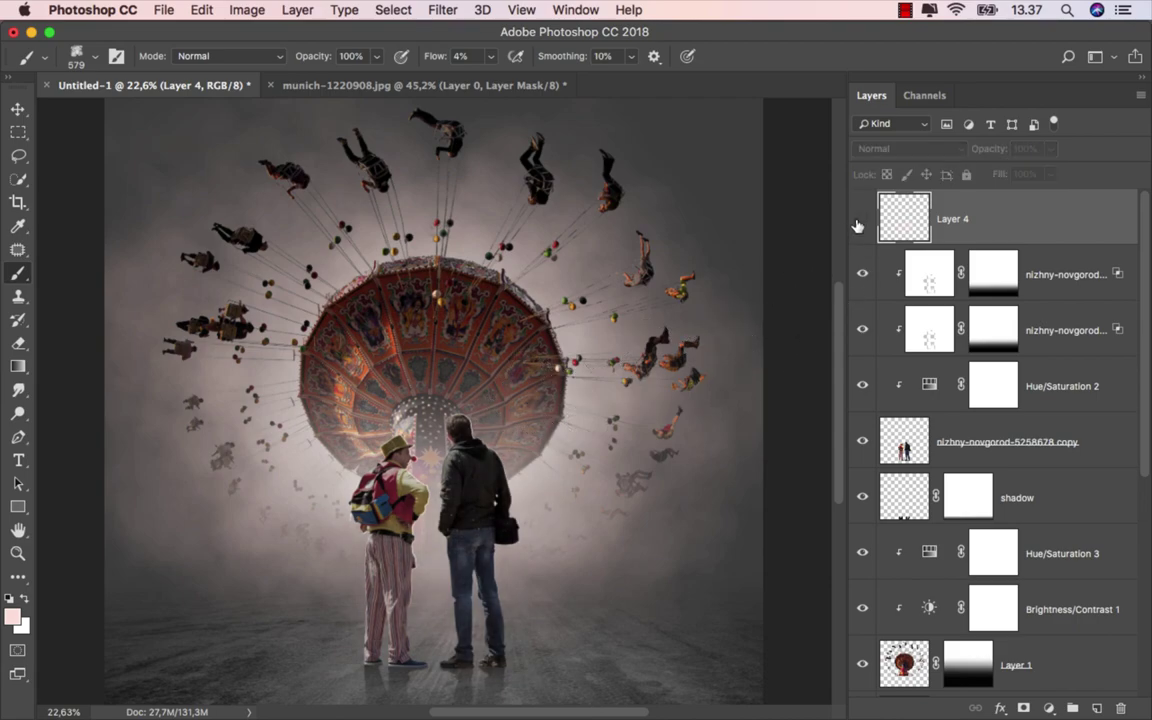
pyautogui.click(860, 220)
pyautogui.press('v')
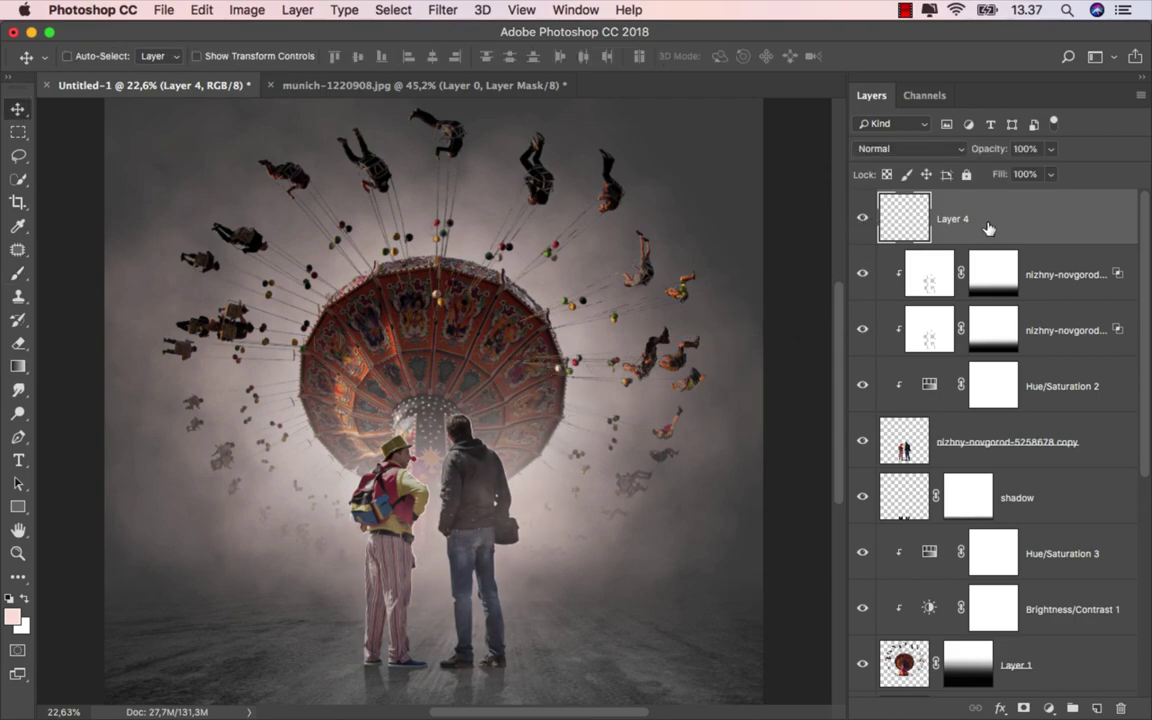
# Add a Gradient Map adjustment layer using the black-to-white preset
pyautogui.click(1048, 708)
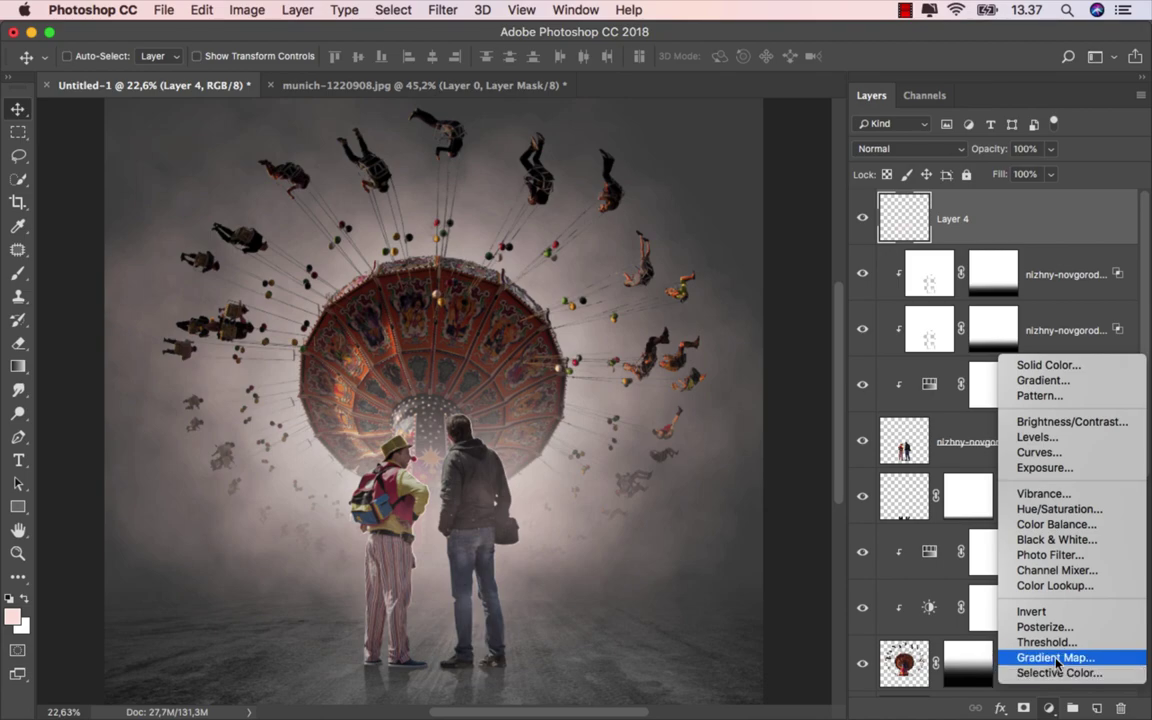
pyautogui.click(1060, 650)
pyautogui.click(804, 397)
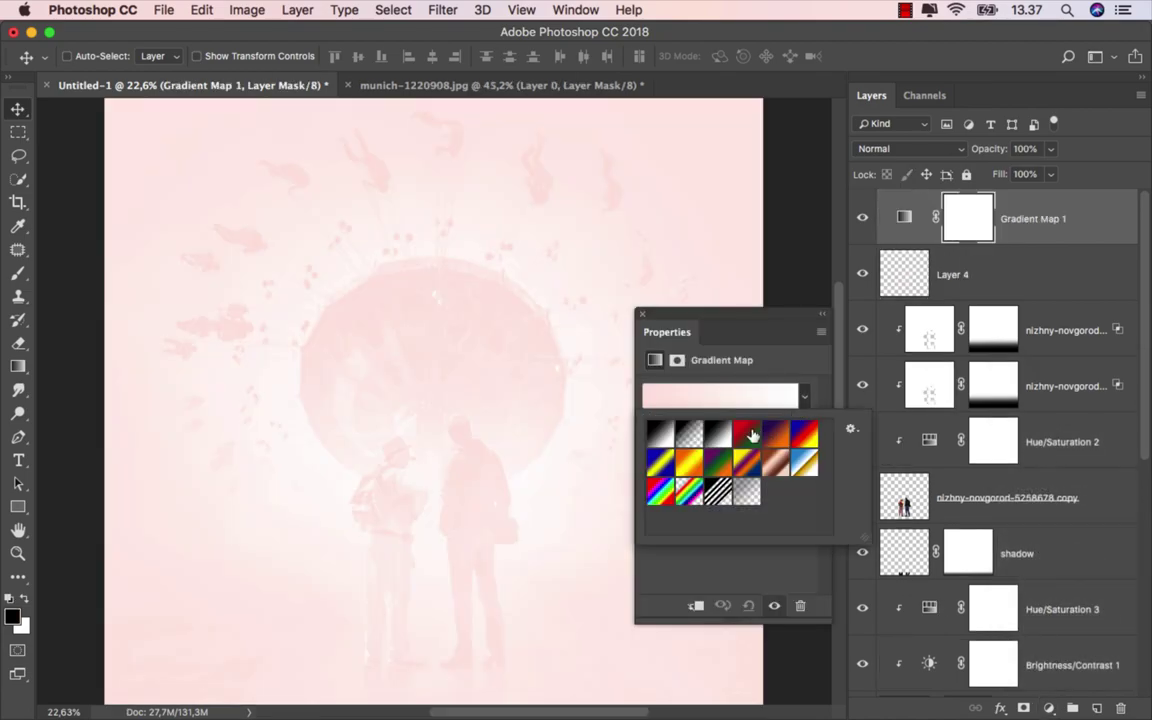
pyautogui.click(720, 435)
pyautogui.click(580, 287)
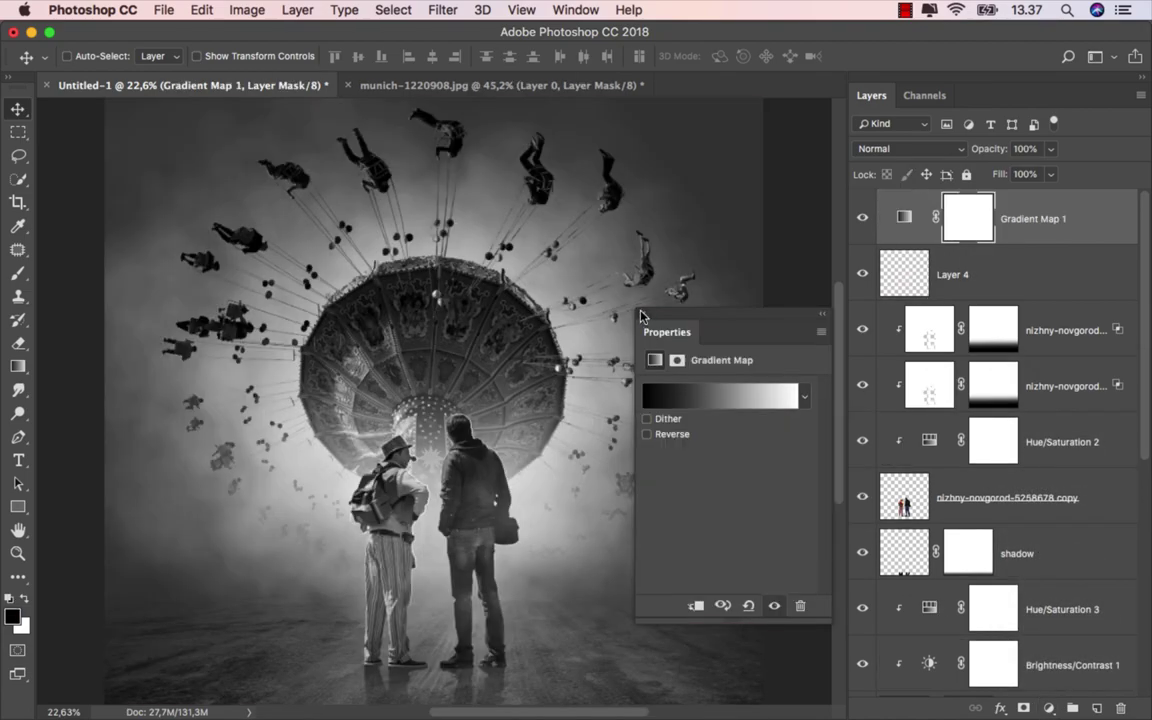
pyautogui.click(645, 320)
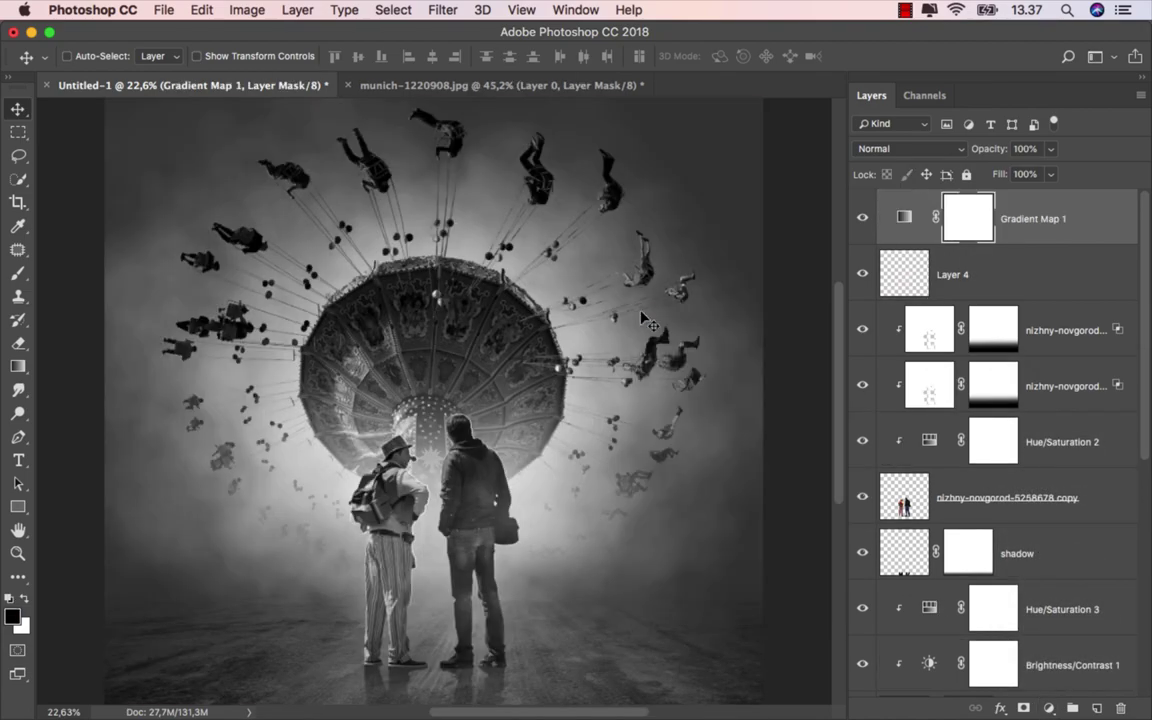
# Blend Gradient Map 1 as Soft Light at 25% fill and compare it on and off
pyautogui.click(905, 148)
pyautogui.click(883, 355)
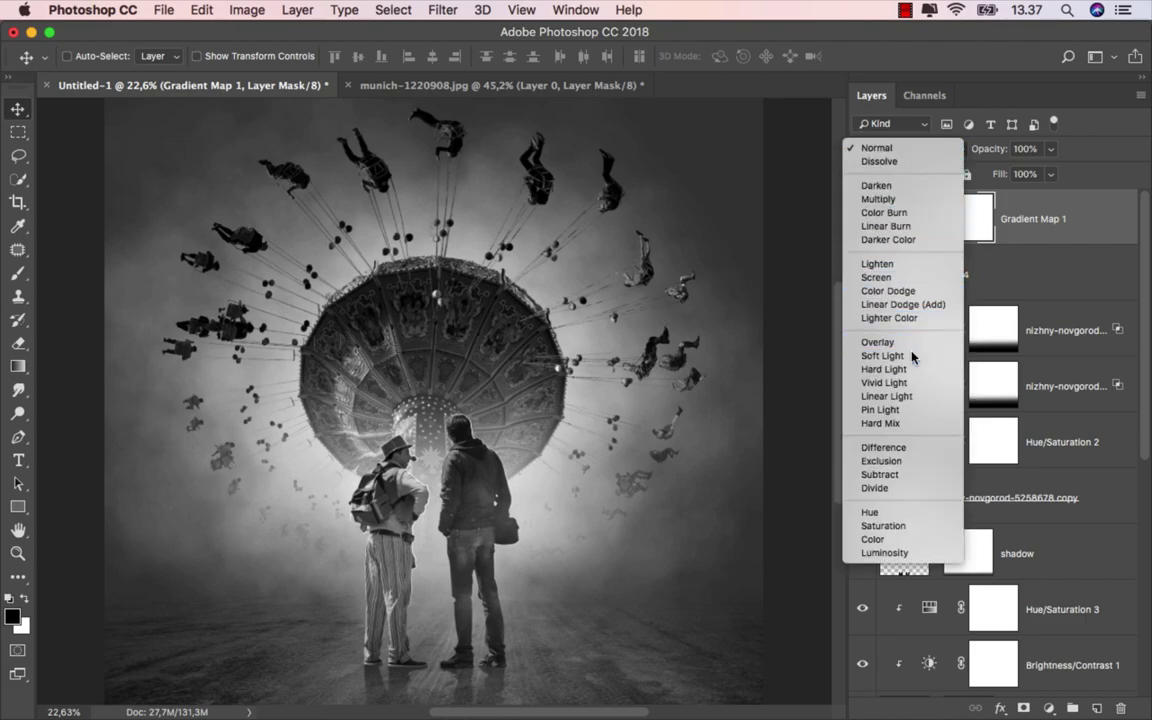
pyautogui.click(1050, 174)
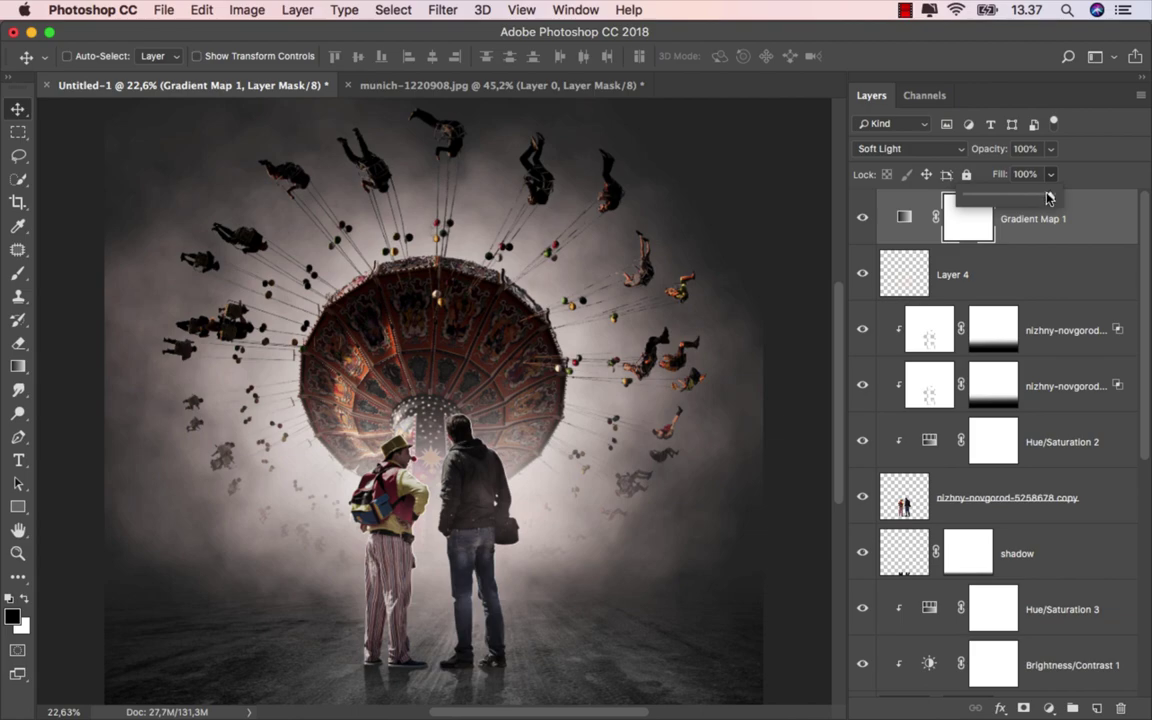
pyautogui.moveTo(1048, 195); pyautogui.dragTo(994, 201)
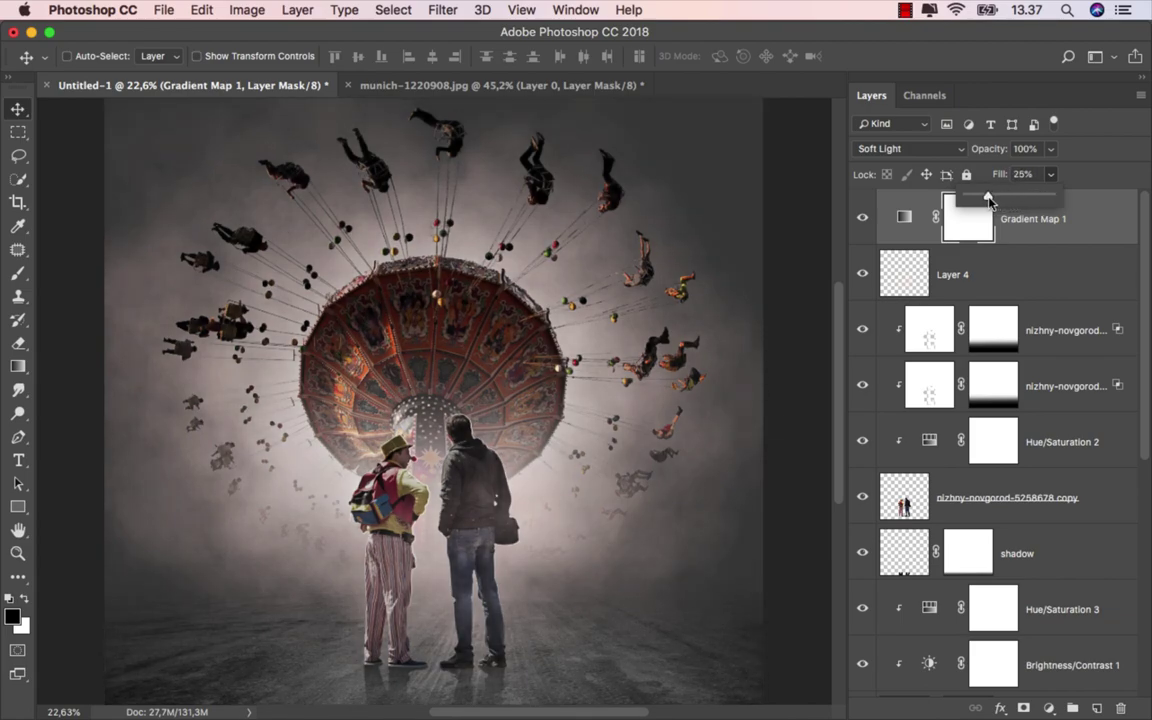
pyautogui.click(863, 218)
pyautogui.click(863, 218)
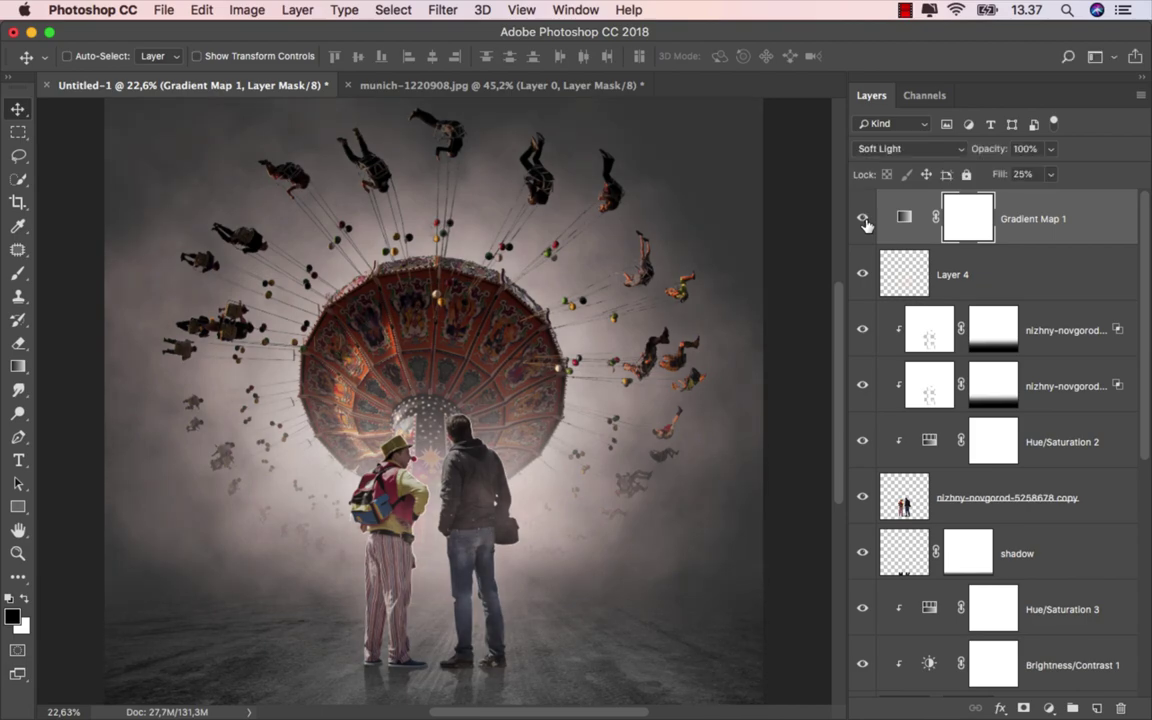
pyautogui.click(1020, 217)
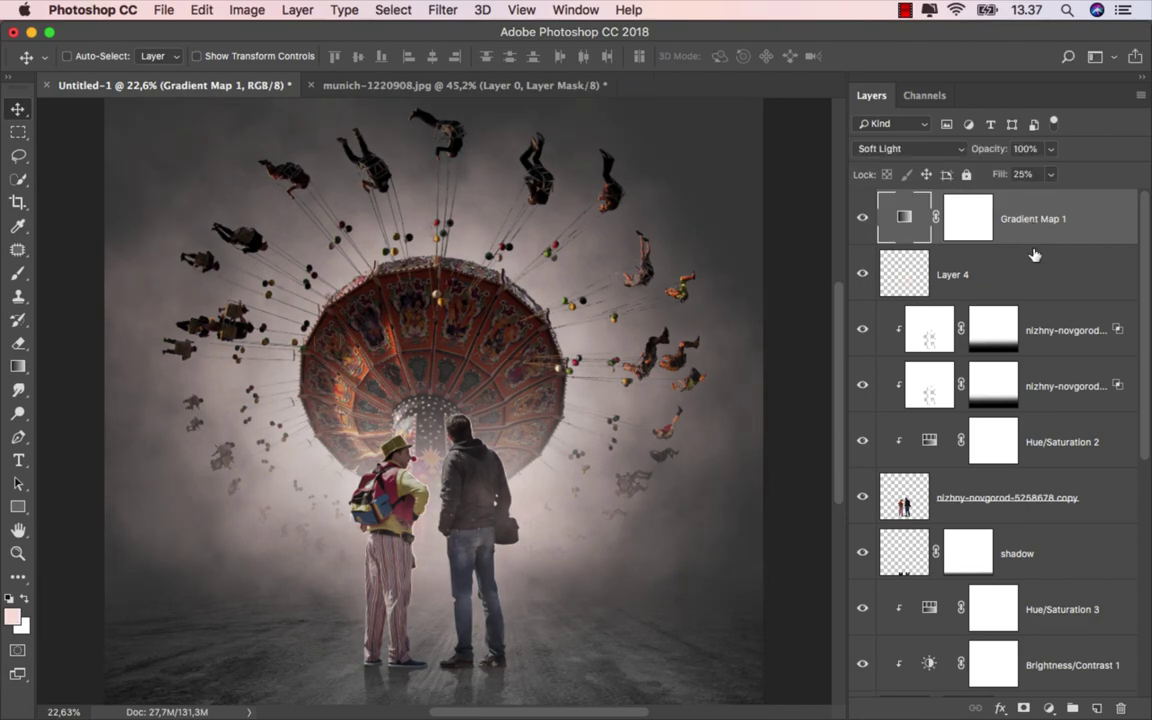
# Add a Color Lookup layer with the FuturisticBleak.3DL LUT and toggle it to compare the grade
pyautogui.click(1048, 708)
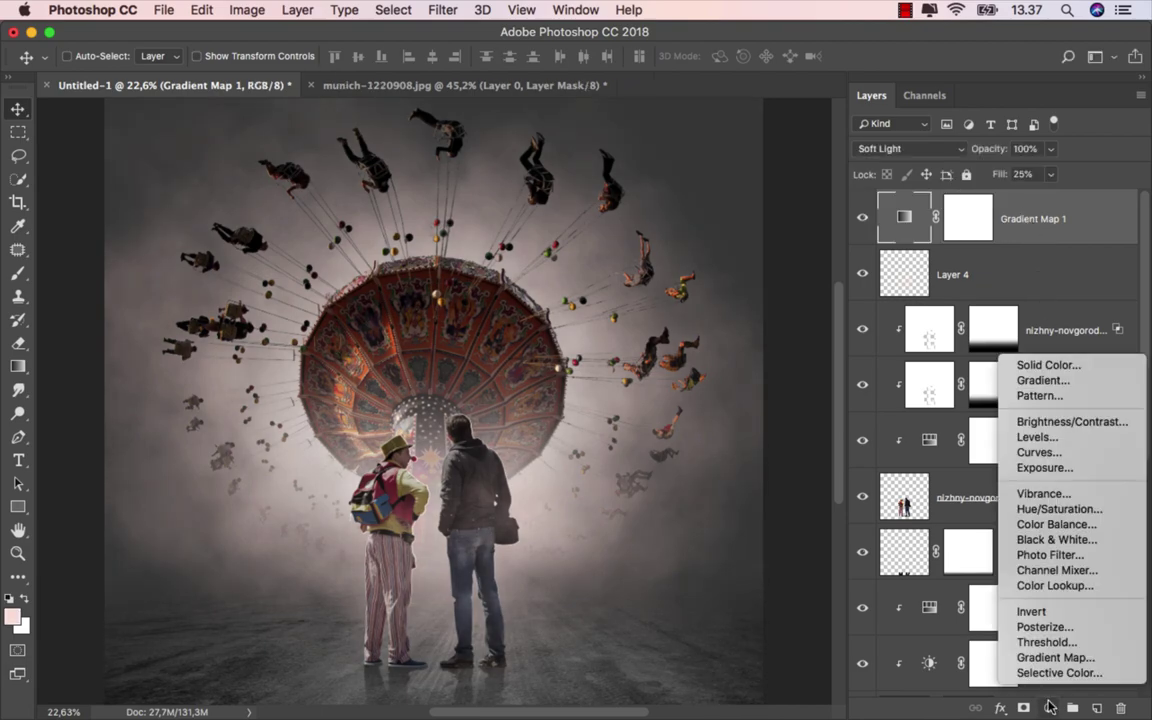
pyautogui.click(1055, 585)
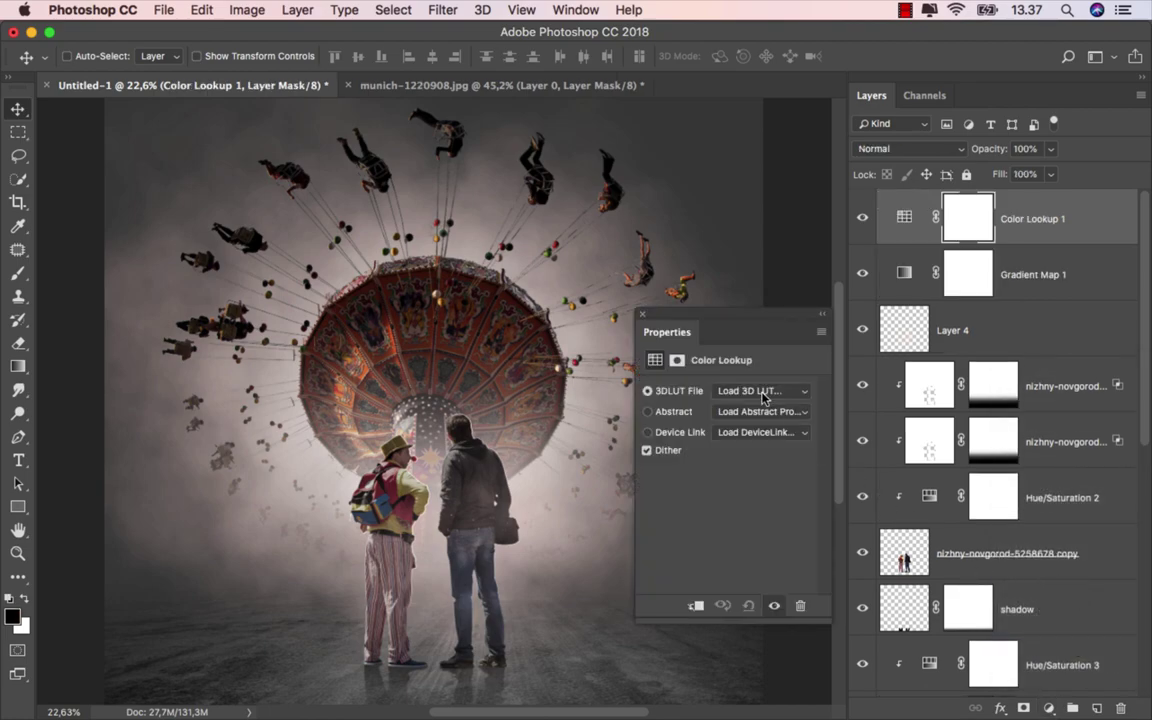
pyautogui.click(757, 392)
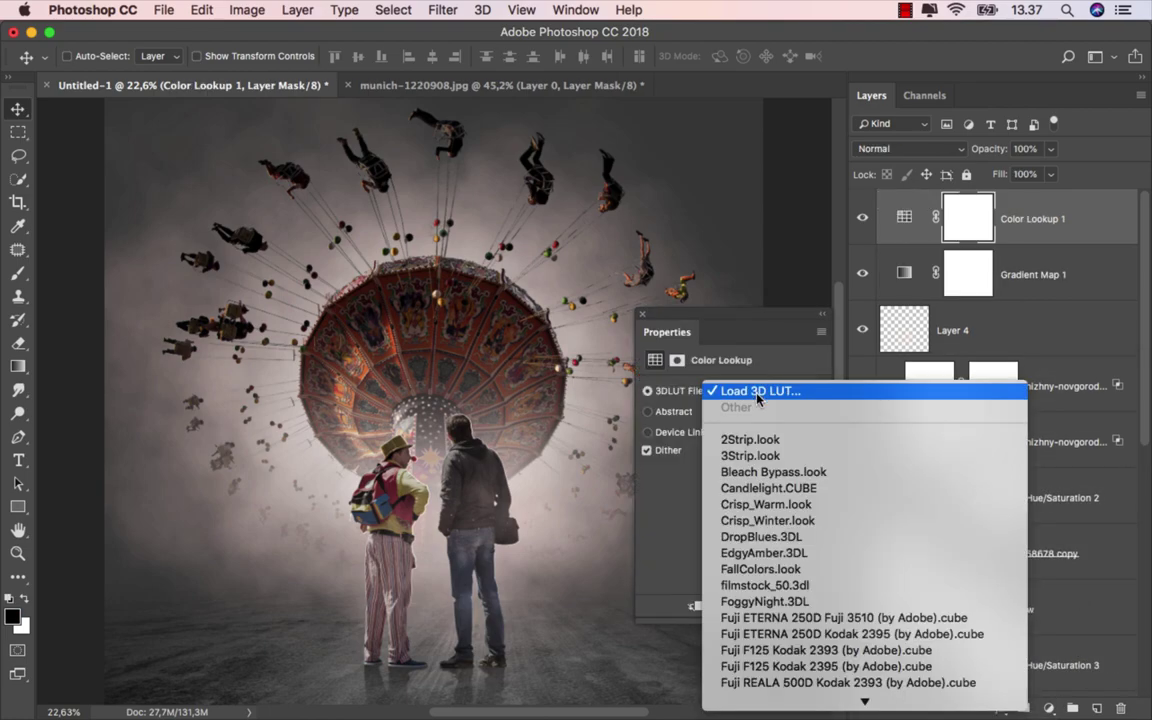
pyautogui.scroll(-3, 790, 630)
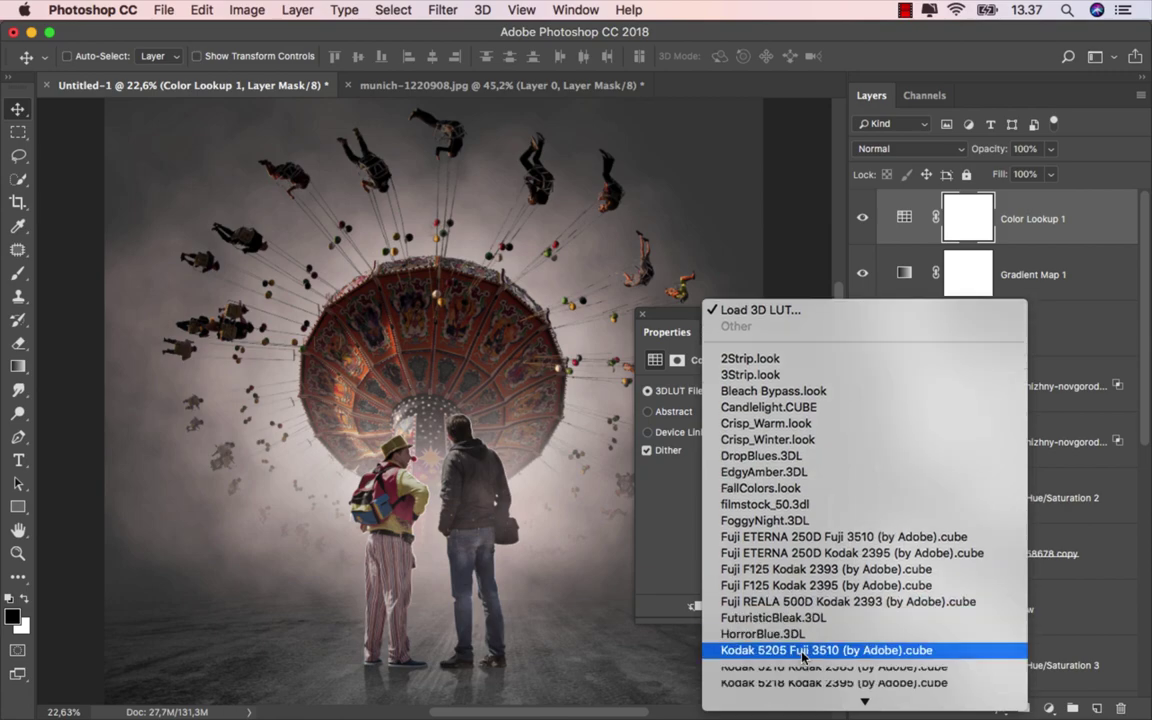
pyautogui.click(815, 627)
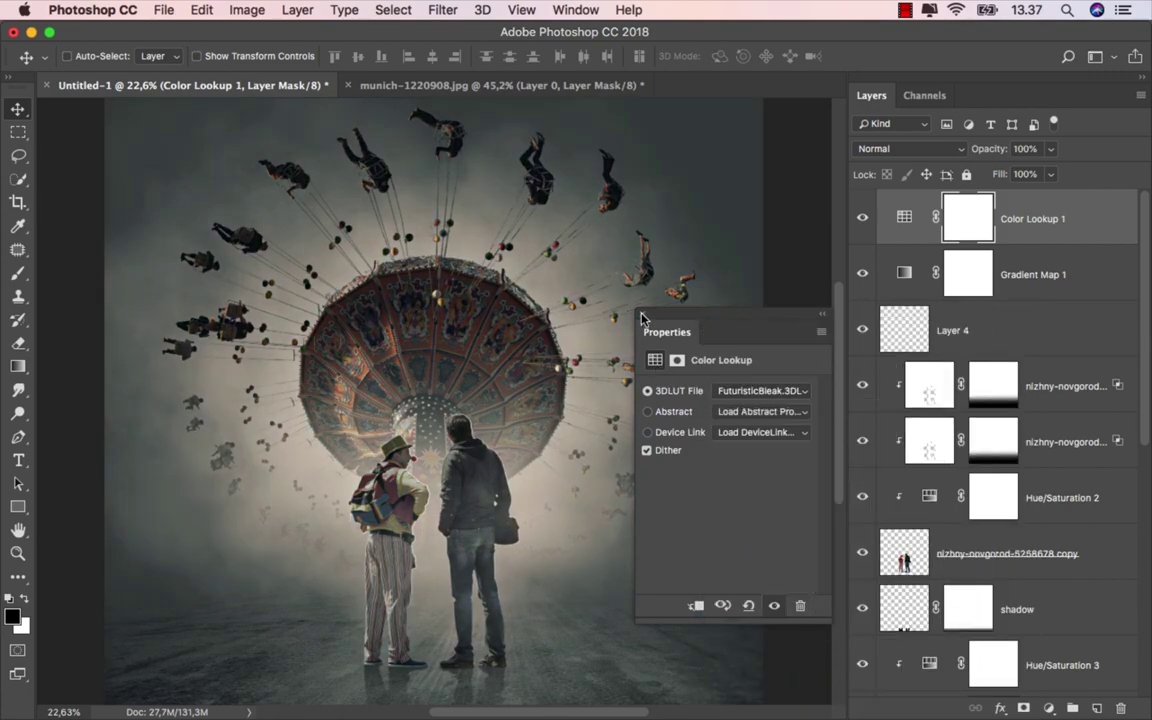
pyautogui.click(864, 217)
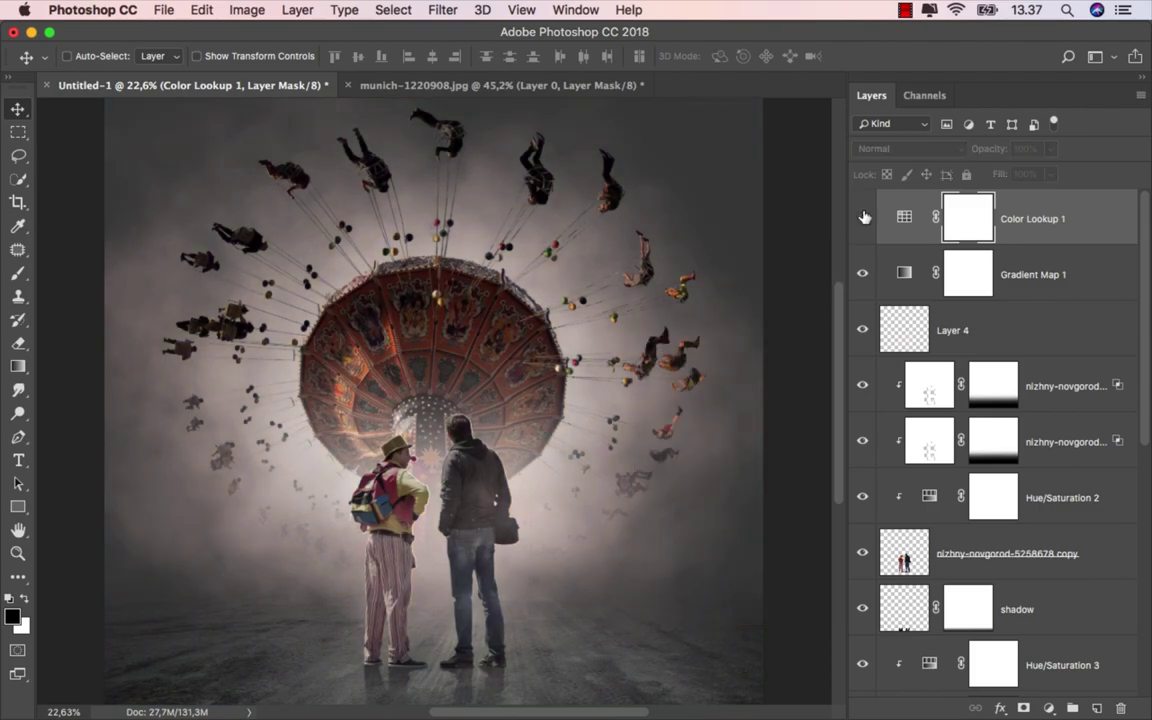
pyautogui.click(864, 217)
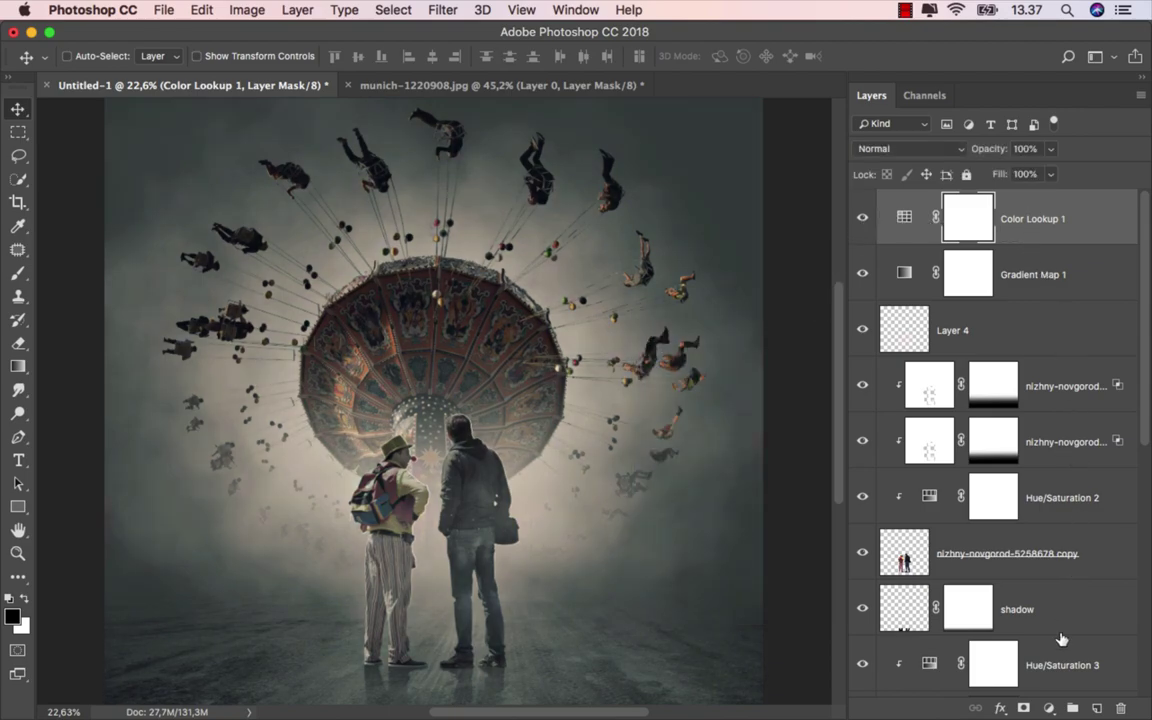
pyautogui.click(1048, 708)
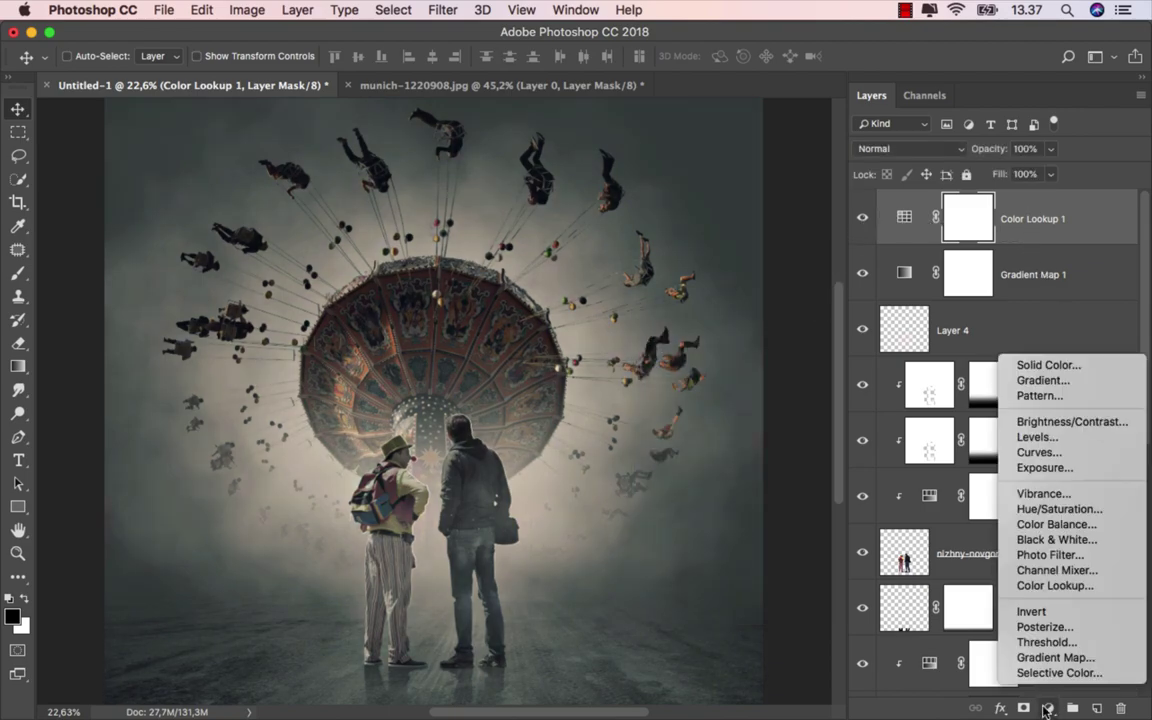
# Add Curves 1, lowering a shadow point slightly and pulling the white point in to about 239
pyautogui.click(1056, 456)
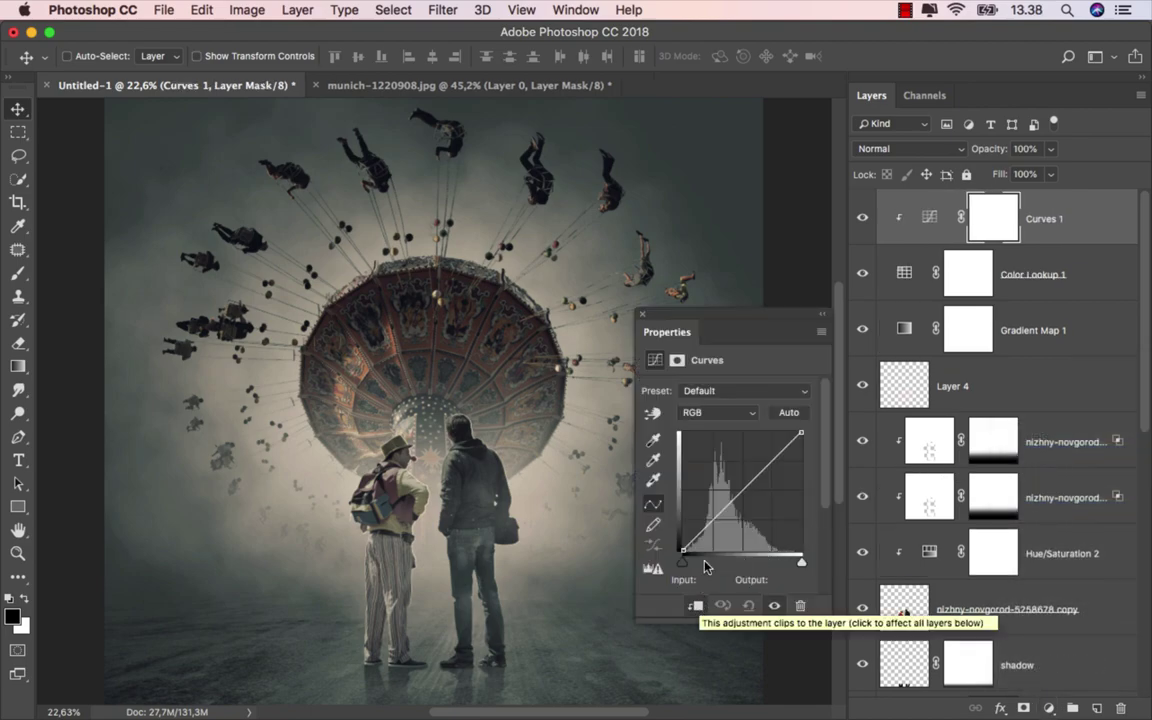
pyautogui.moveTo(713, 518); pyautogui.dragTo(713, 522)
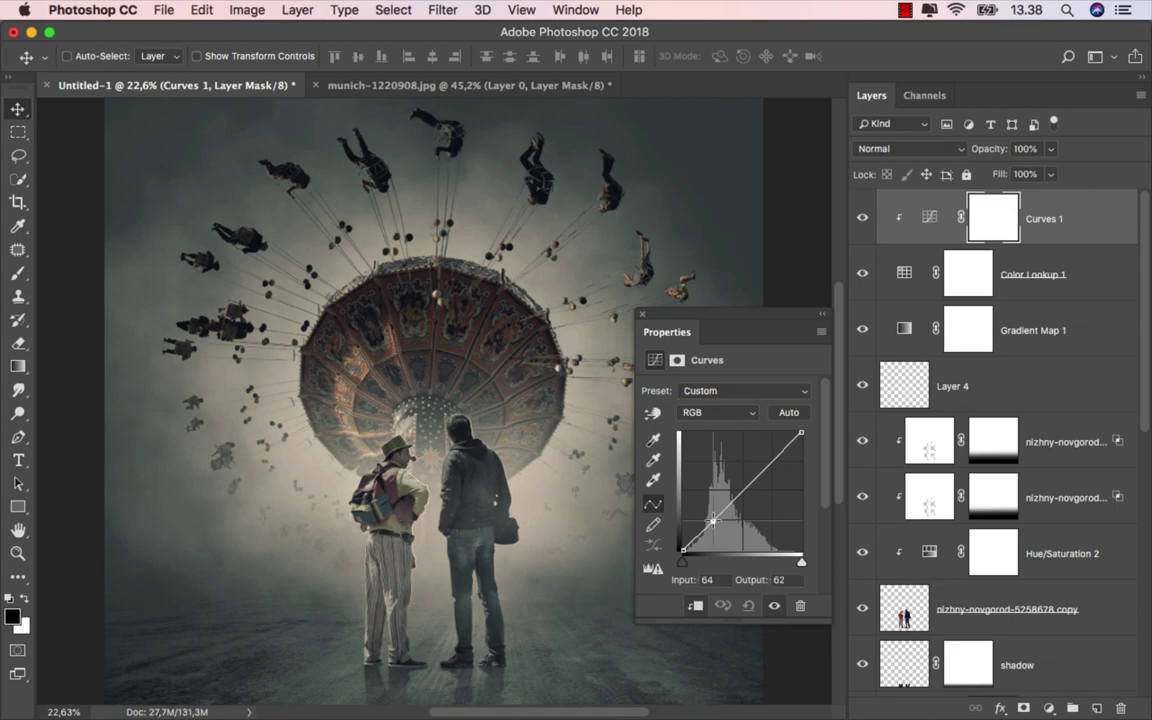
pyautogui.click(799, 433)
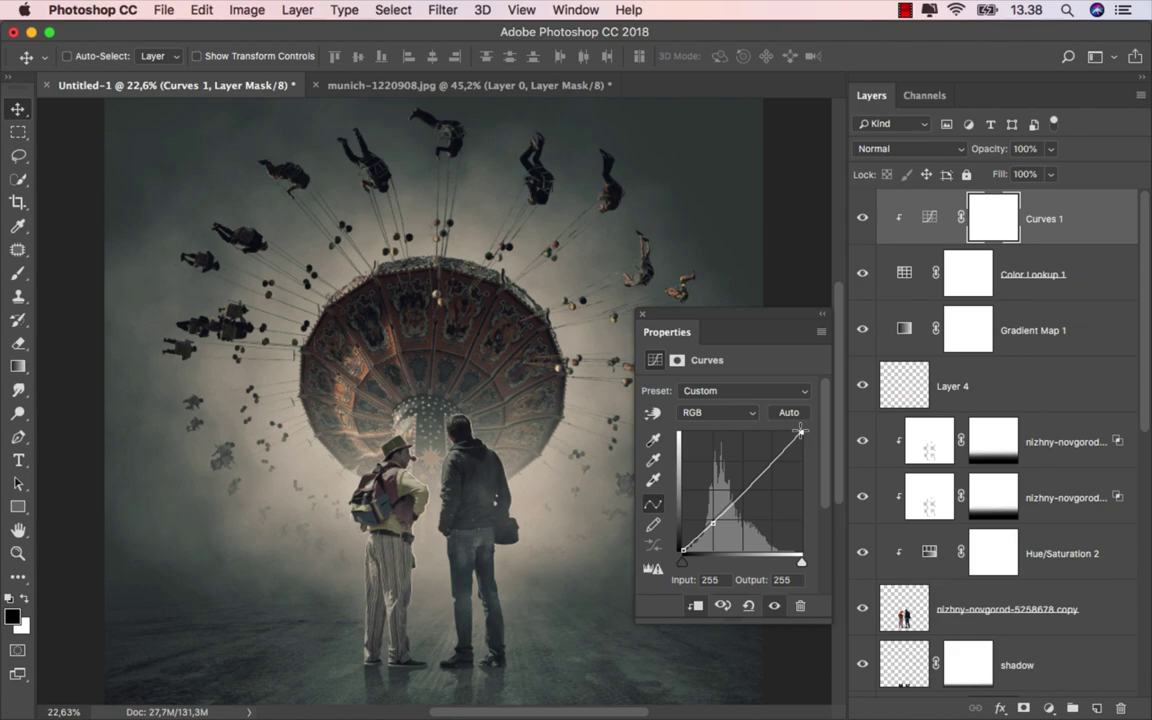
pyautogui.moveTo(799, 432); pyautogui.dragTo(792, 431)
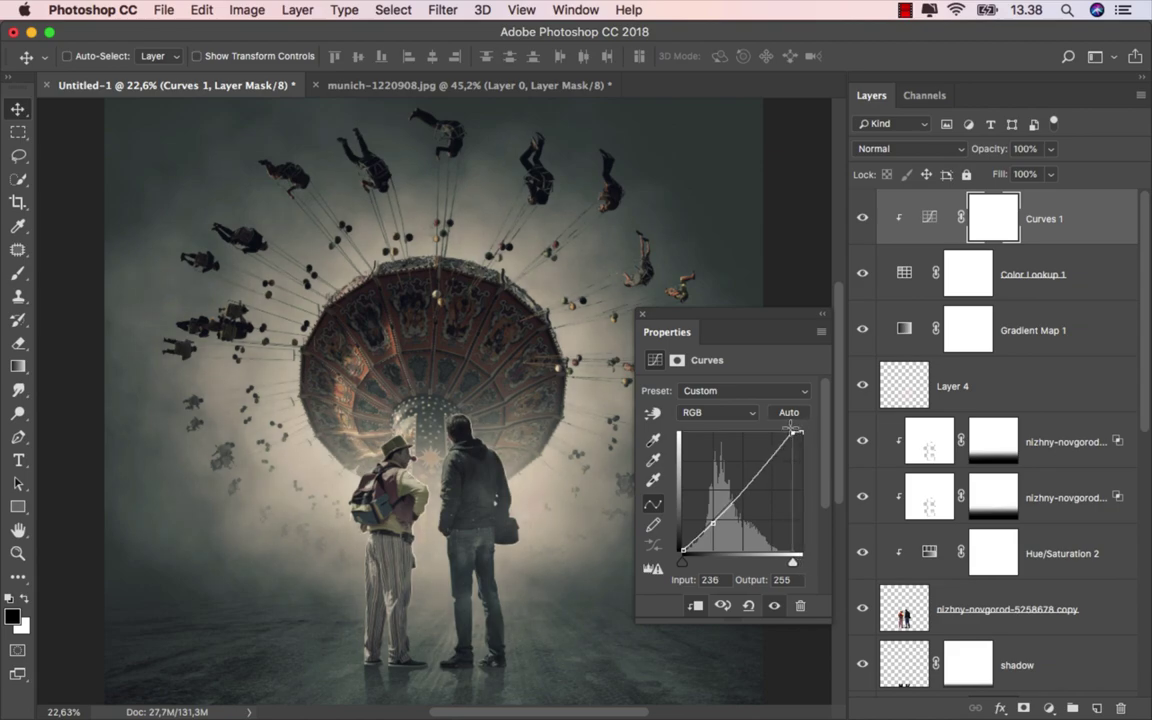
pyautogui.moveTo(790, 428); pyautogui.dragTo(793, 428)
pyautogui.click(642, 315)
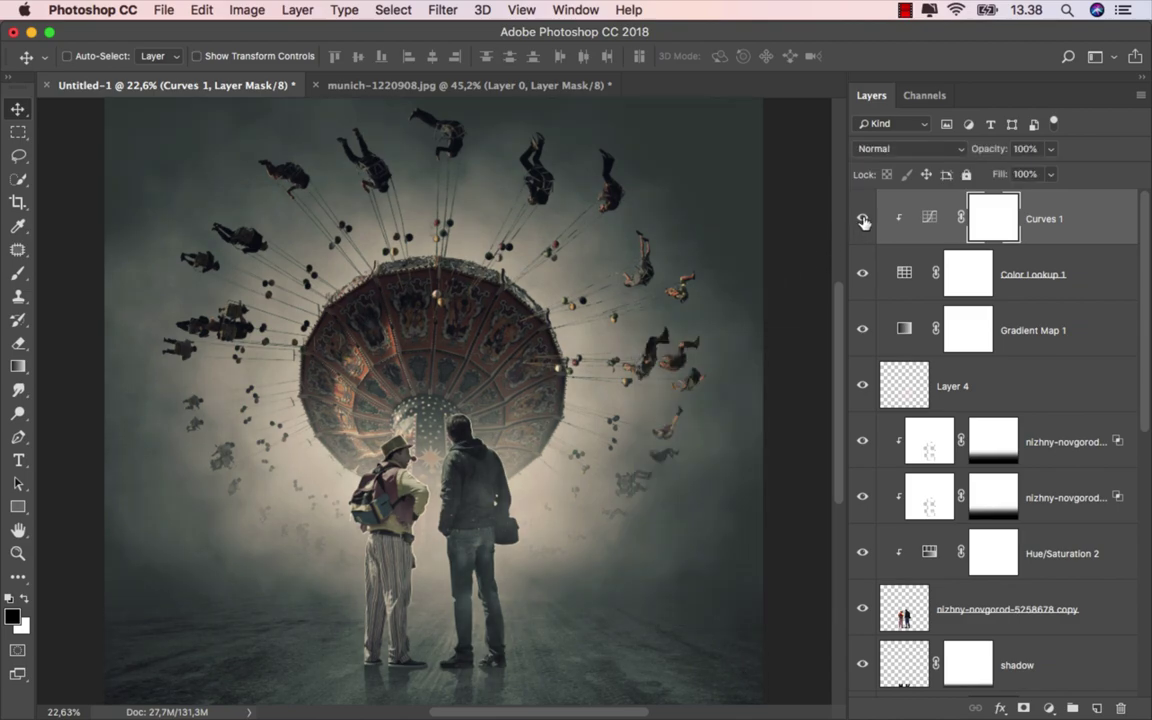
pyautogui.moveTo(864, 221); pyautogui.dragTo(860, 272)
pyautogui.click(860, 272)
pyautogui.click(933, 213)
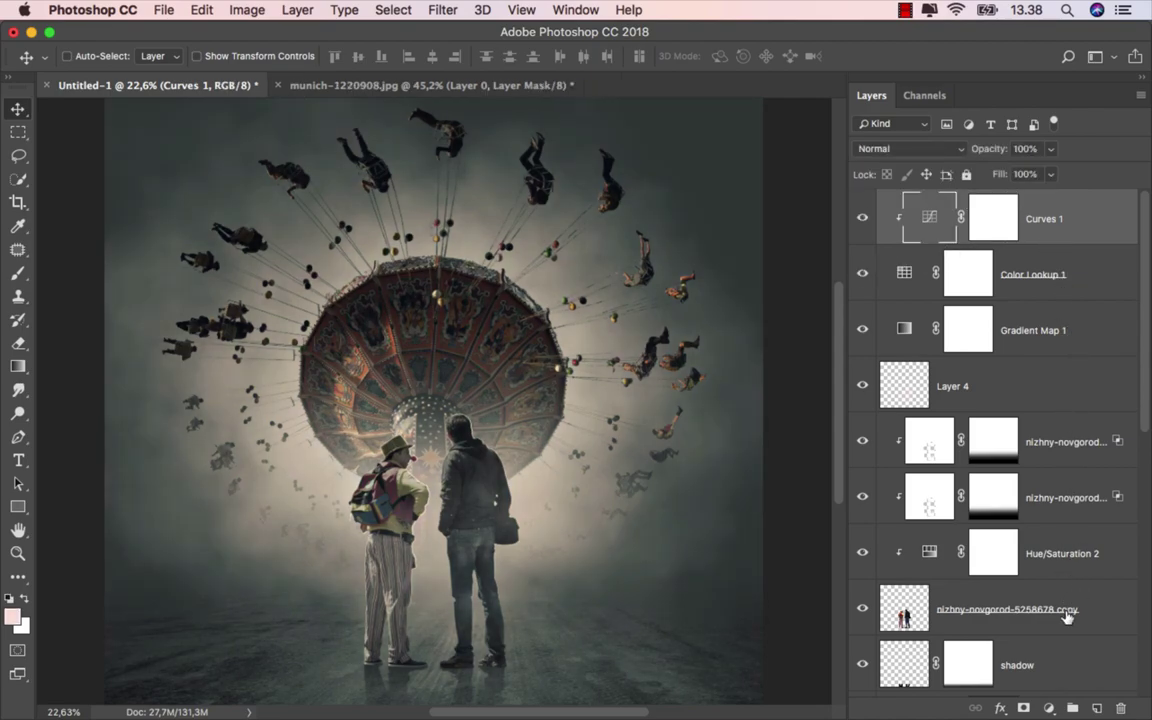
# Add a Levels 2 layer brightening the highlights, then invert its mask to hide the effect
pyautogui.click(1048, 708)
pyautogui.click(1038, 437)
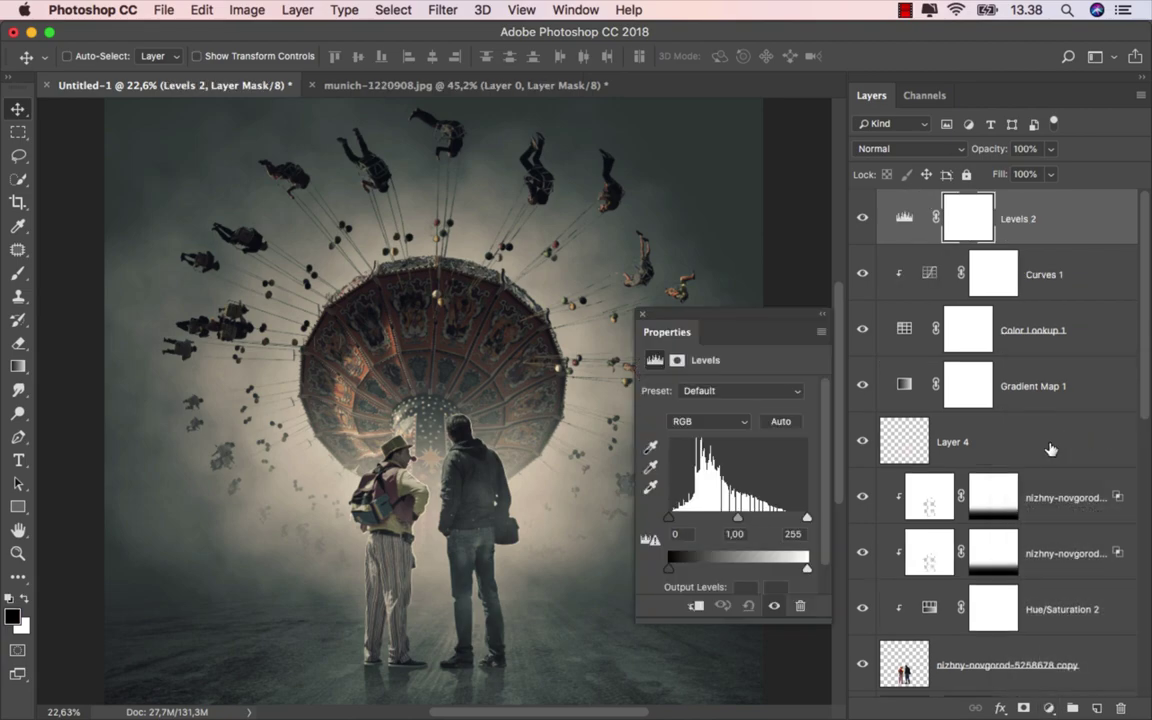
pyautogui.moveTo(806, 521); pyautogui.dragTo(797, 522)
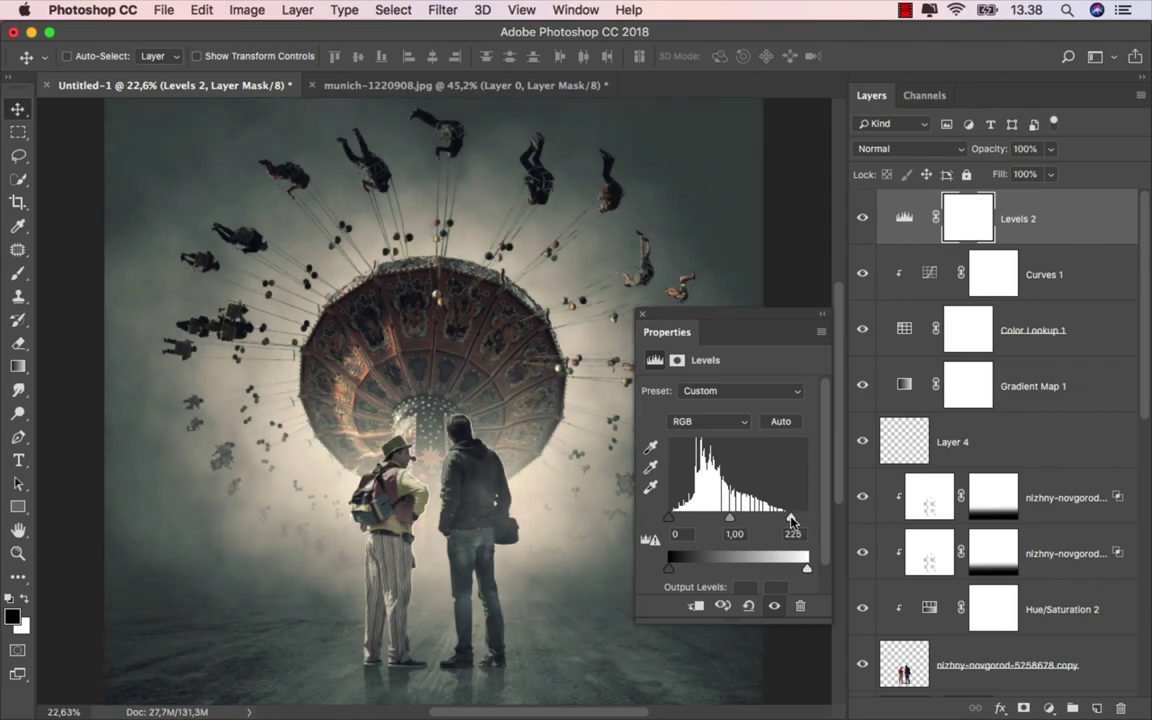
pyautogui.click(643, 315)
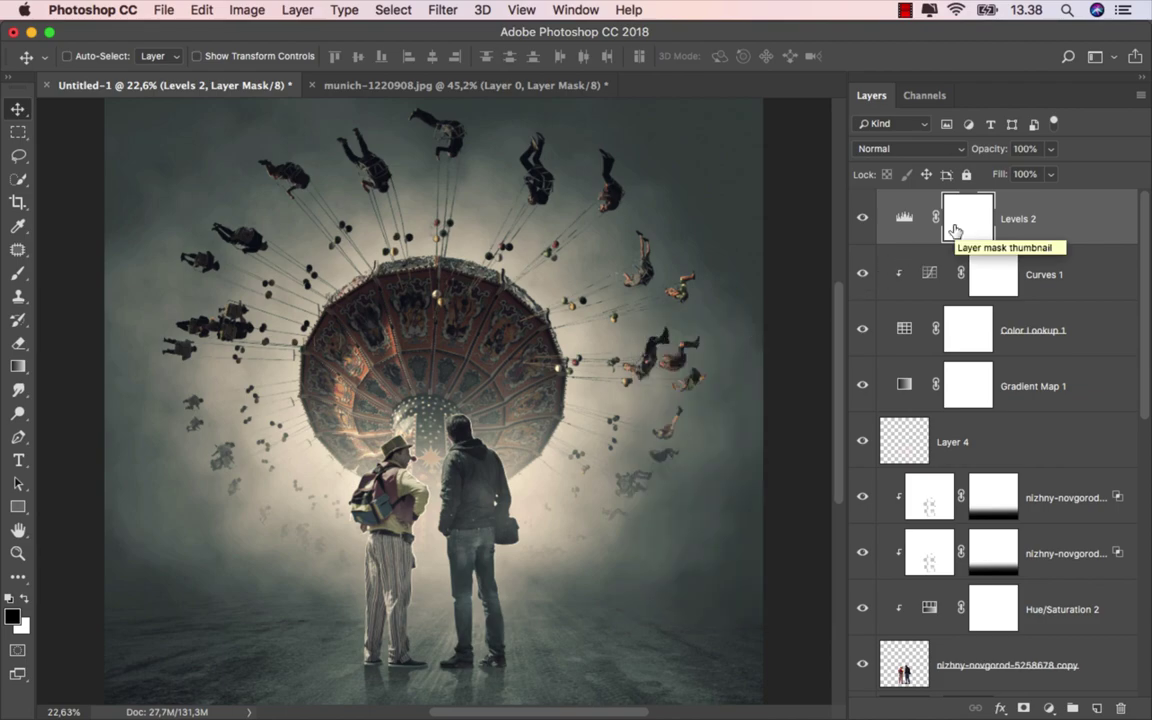
pyautogui.press('super+i')
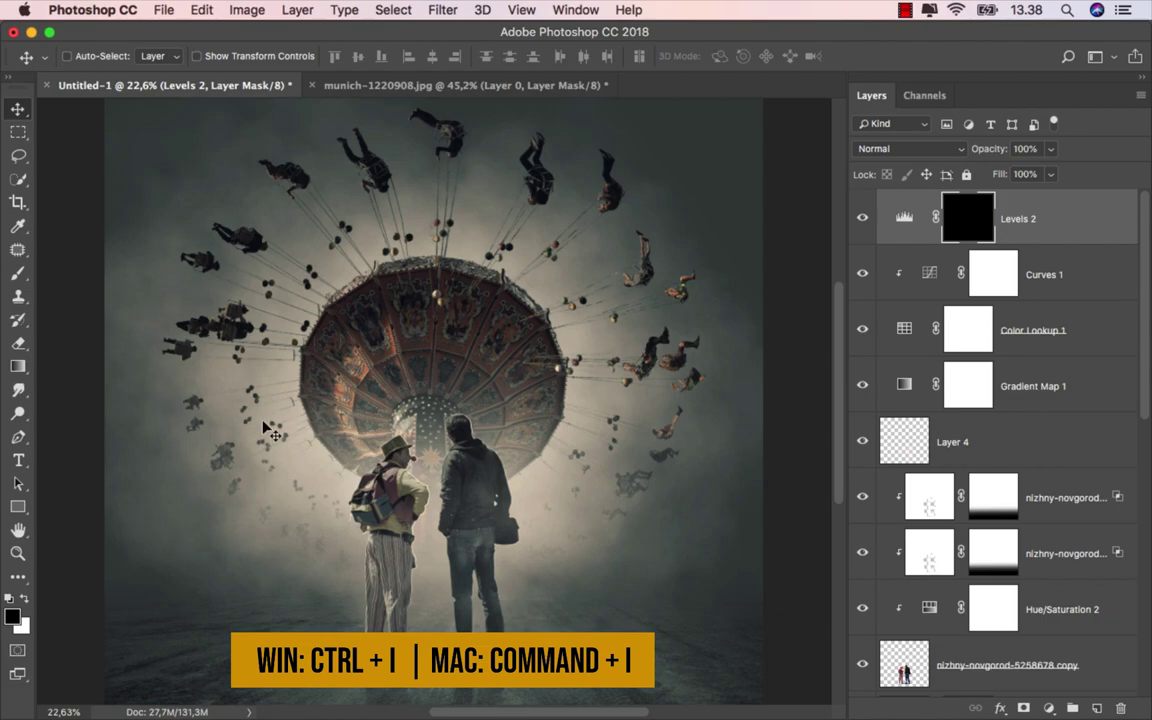
# Draw a white radial gradient on the Levels 2 mask from centre to lower right, and compare
pyautogui.click(18, 366)
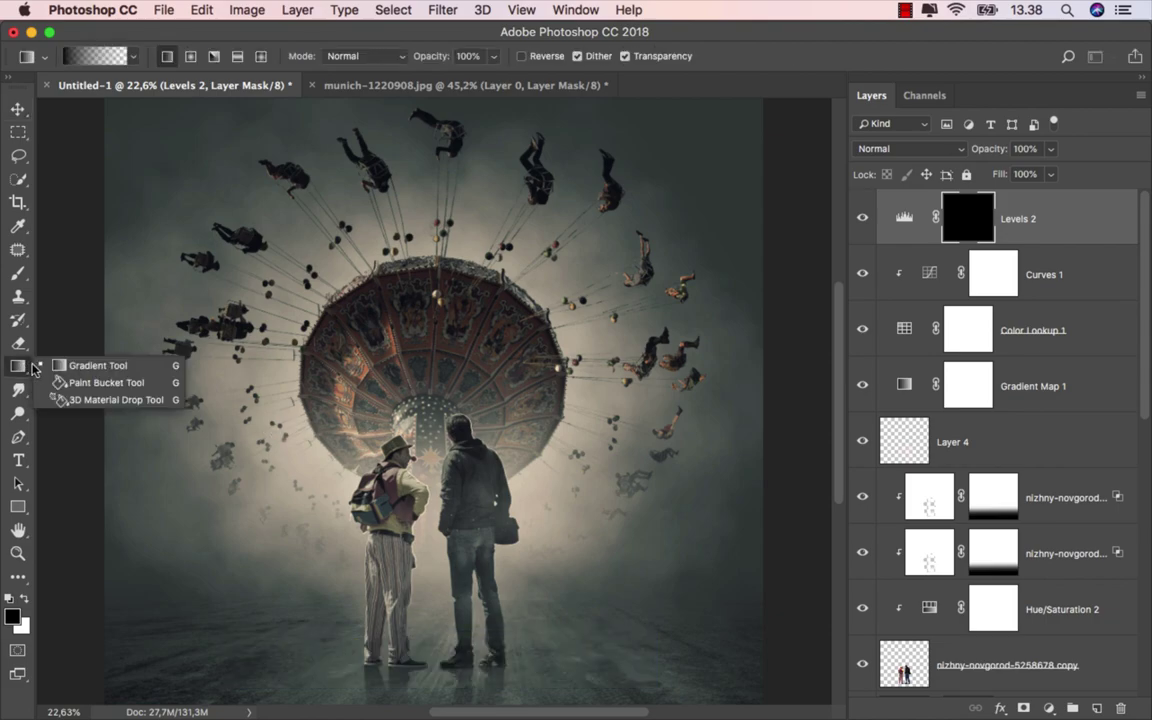
pyautogui.click(27, 598)
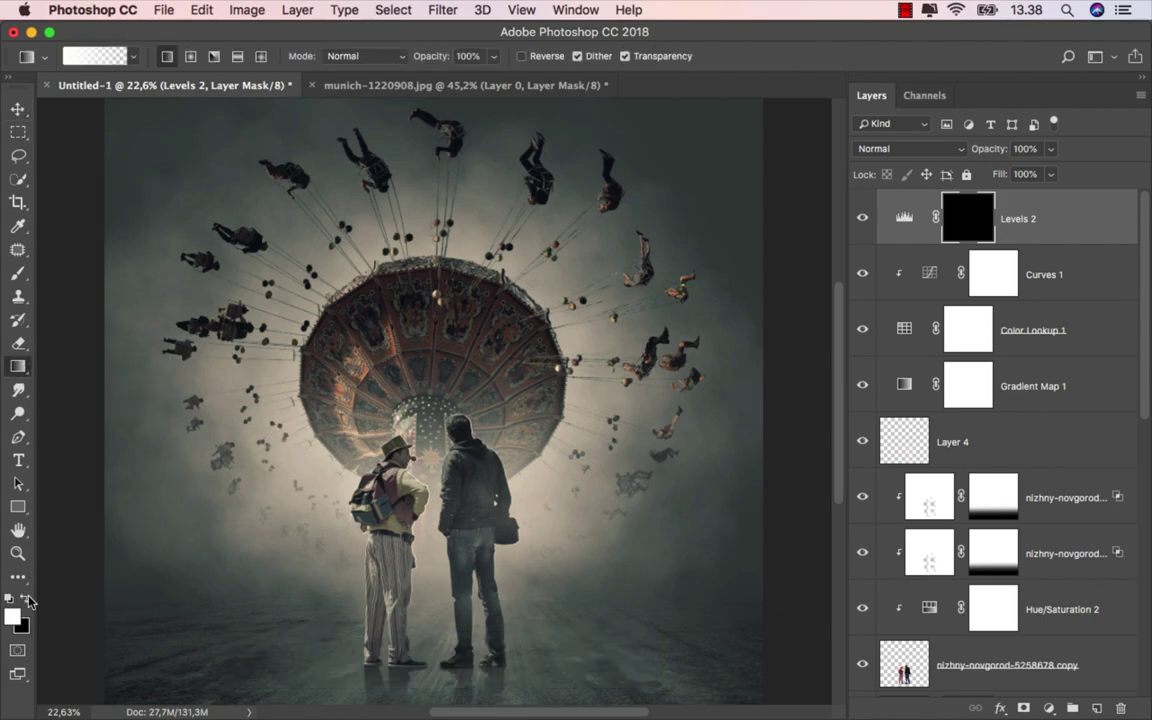
pyautogui.click(191, 57)
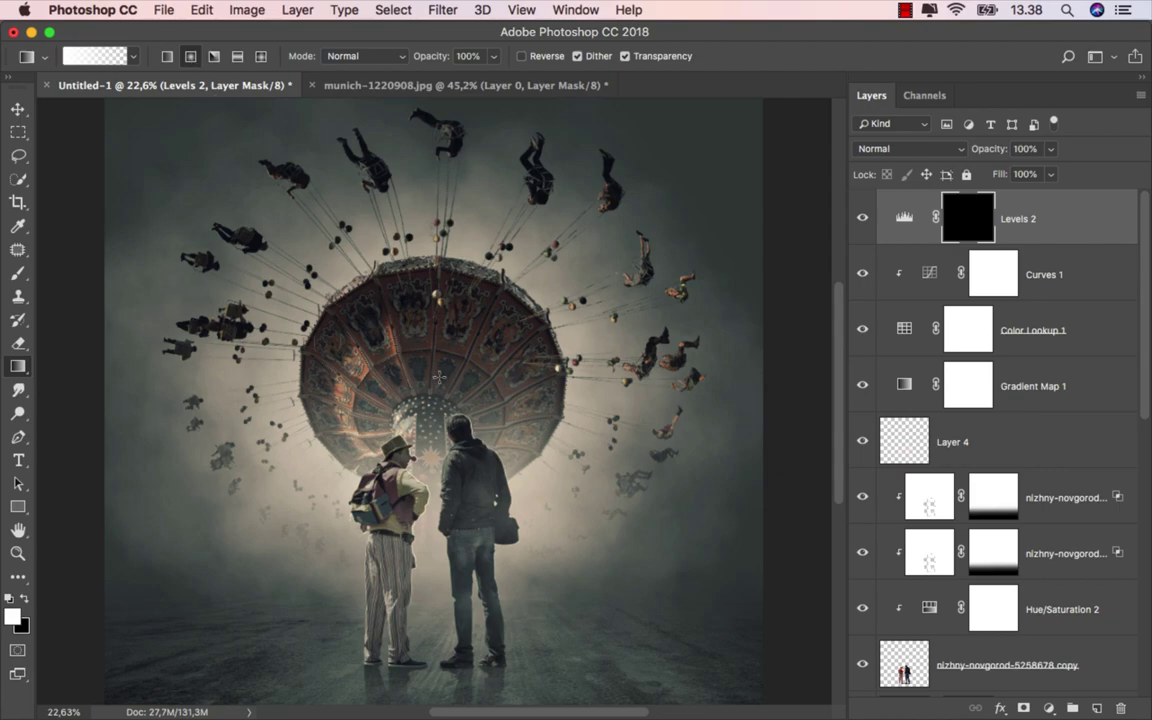
pyautogui.scroll(-1, 435, 384)
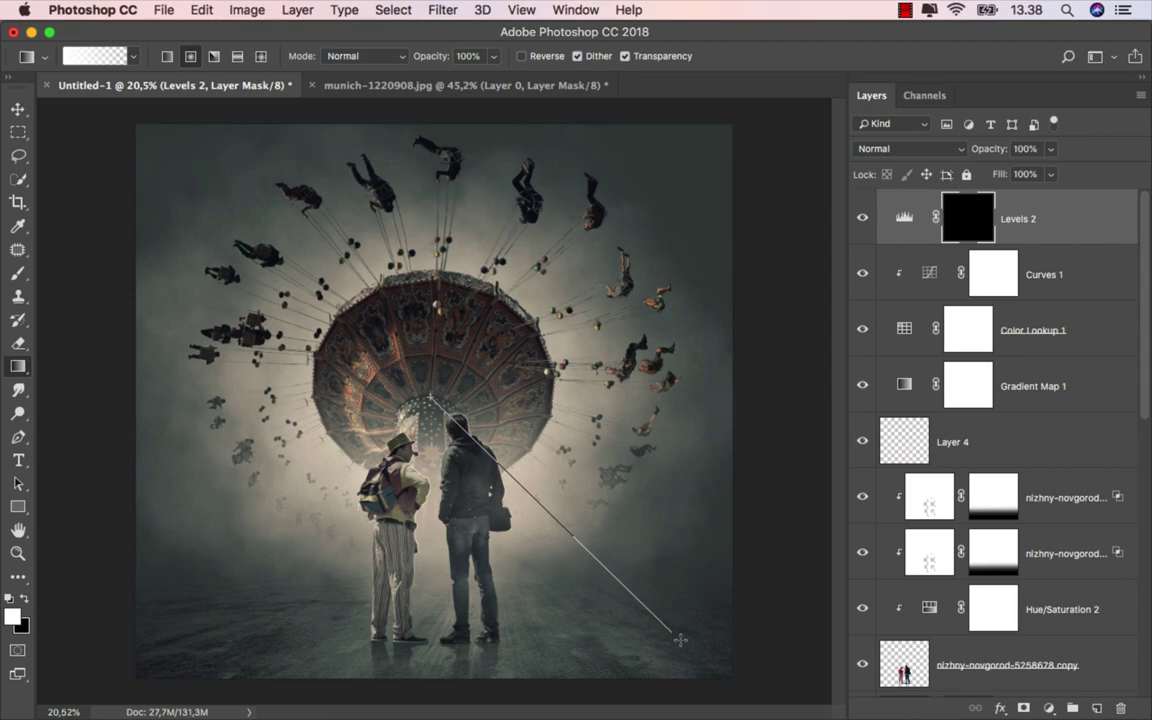
pyautogui.moveTo(429, 398); pyautogui.dragTo(732, 676)
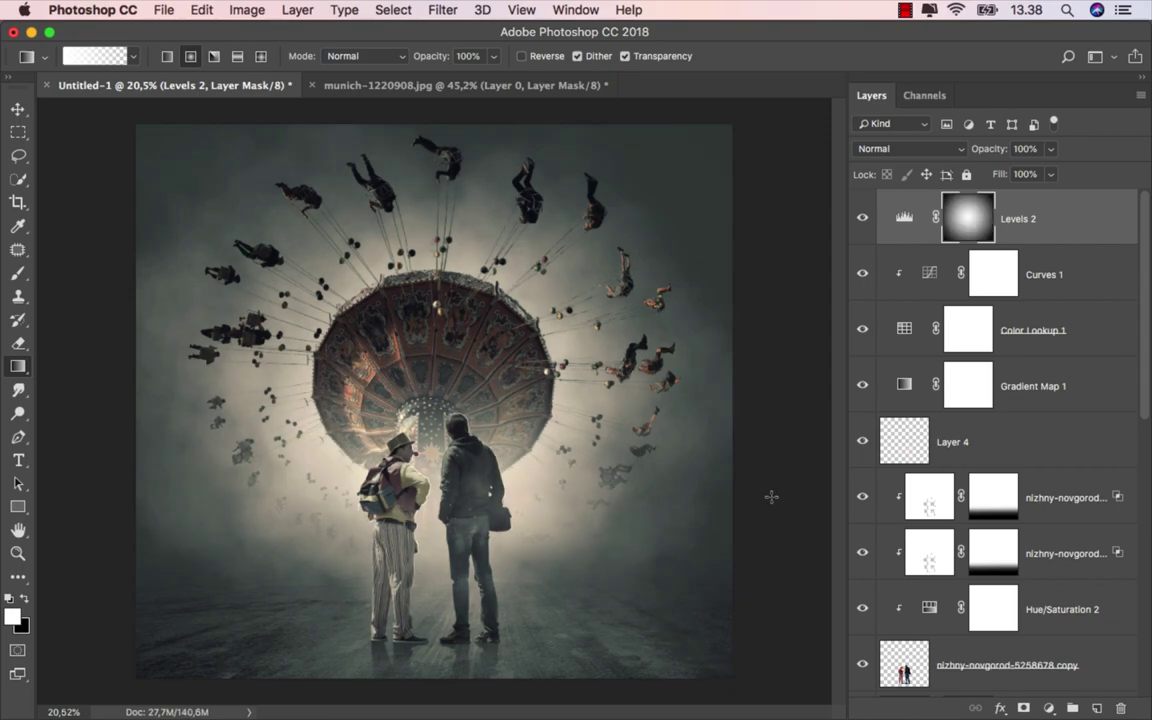
pyautogui.click(862, 217)
pyautogui.click(862, 217)
# Stamp all visible layers into Layer 5 and convert it to a smart object
pyautogui.click(928, 198)
pyautogui.press('v')
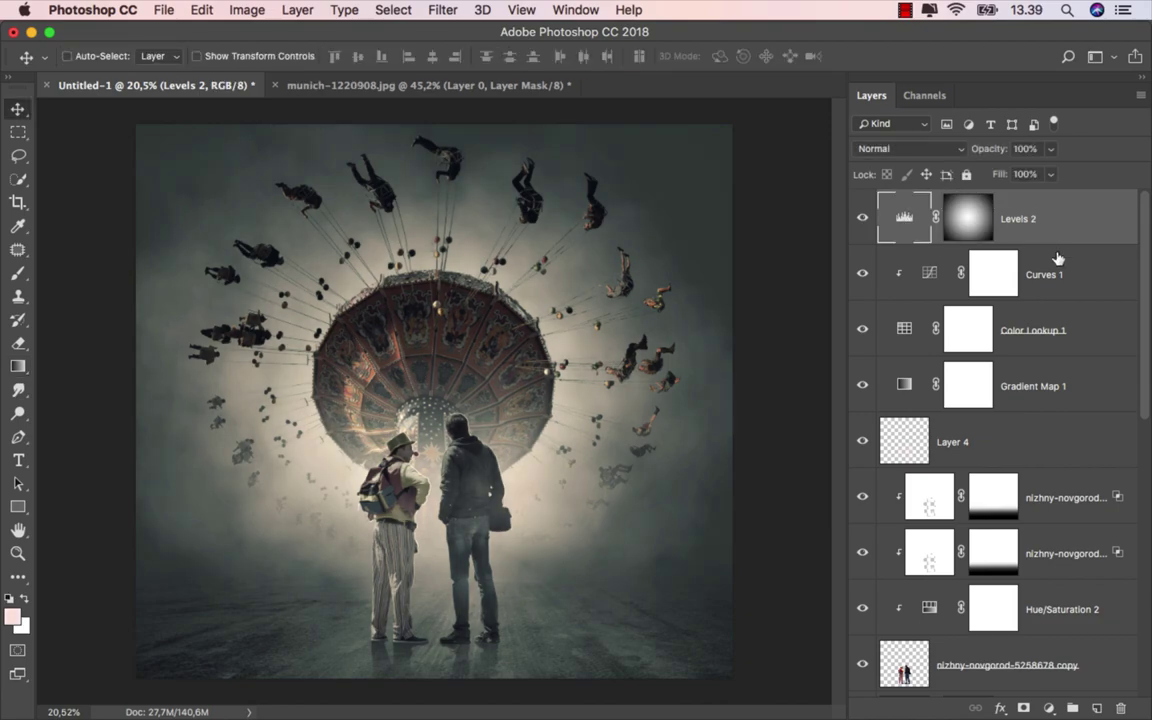
pyautogui.hotkey('ctrl', 'shift', 'alt', 'n')
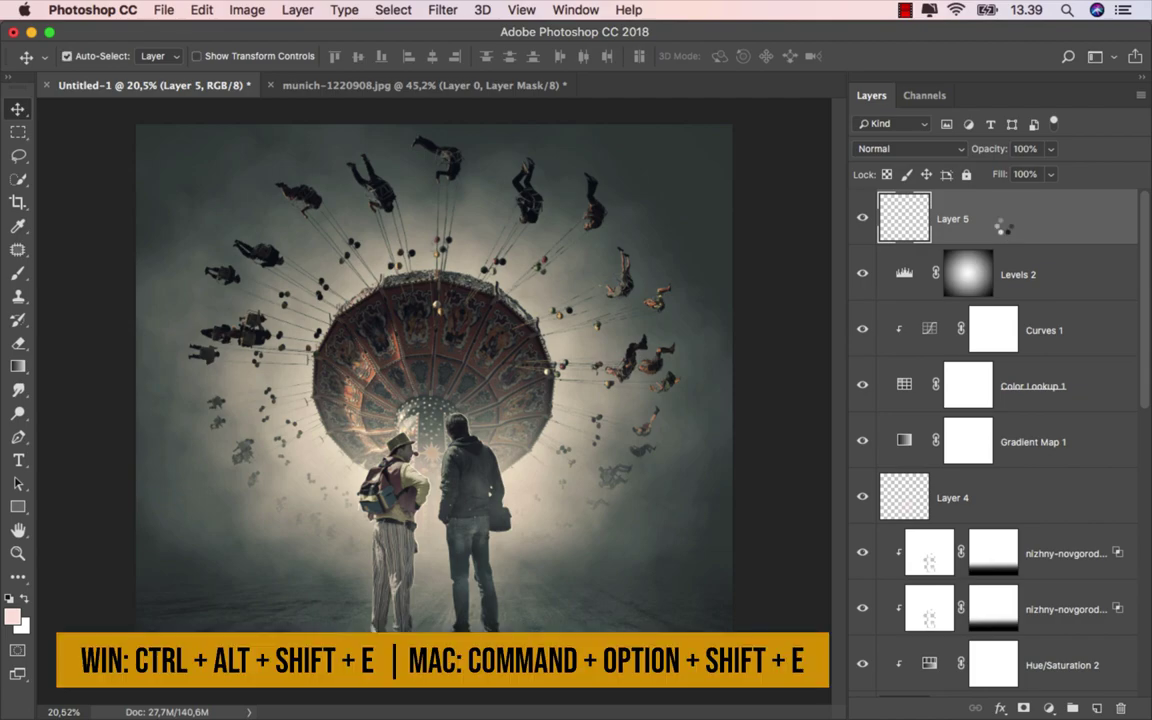
pyautogui.rightClick(996, 217)
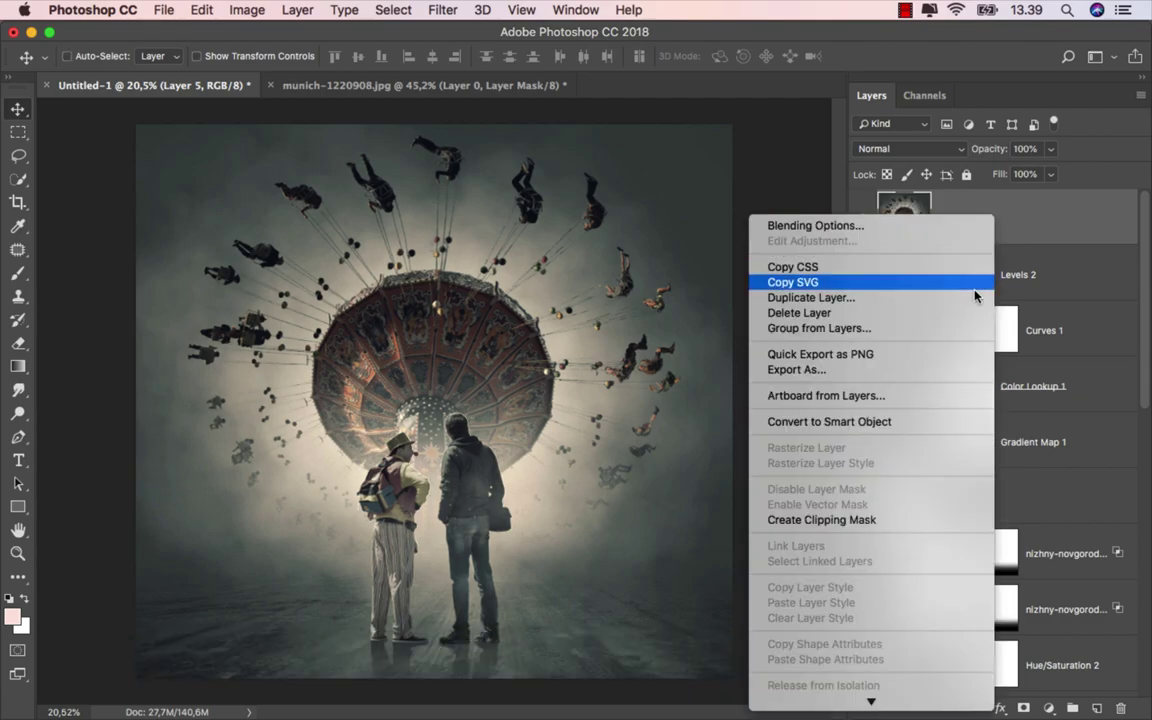
pyautogui.click(925, 421)
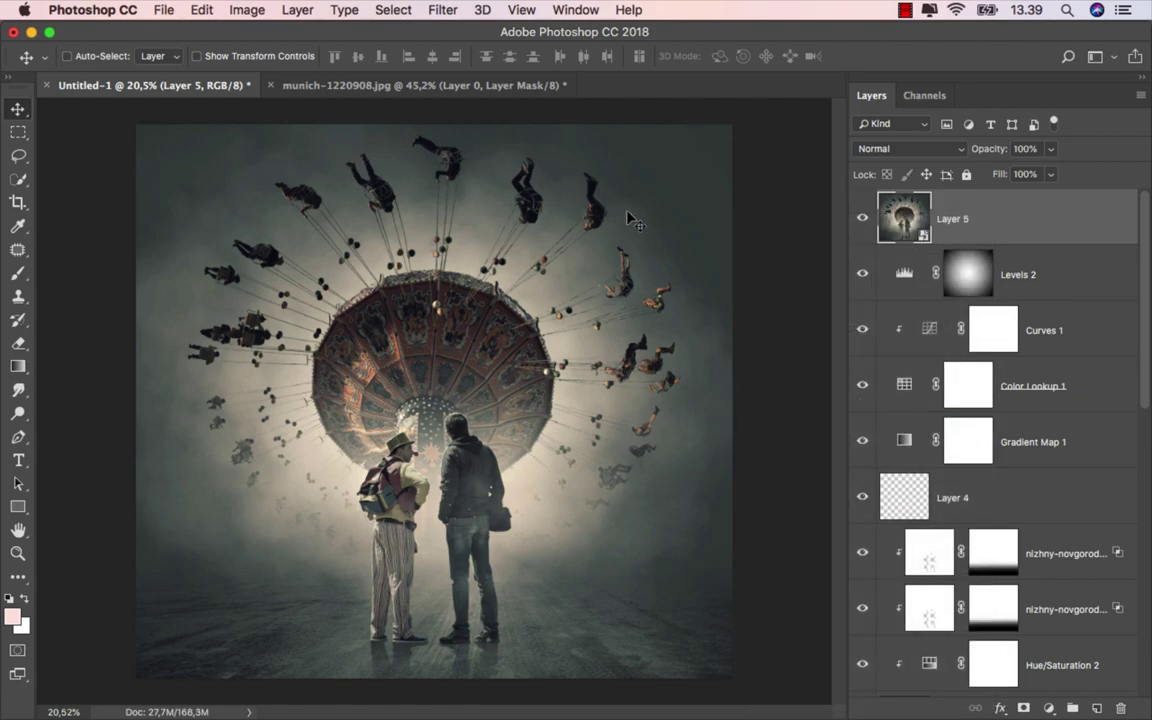
pyautogui.click(443, 10)
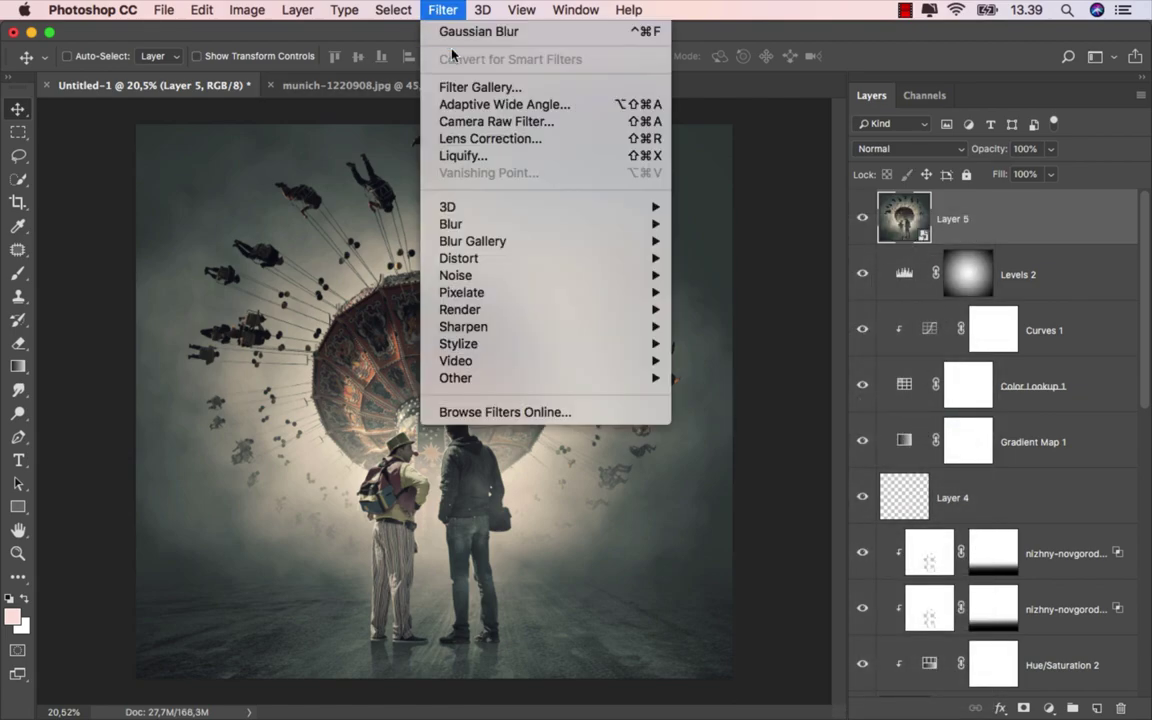
# In Camera Raw Filter, split-tone highlights to hue 188/saturation 50 and shadows to hue 24/saturation 25
pyautogui.click(550, 124)
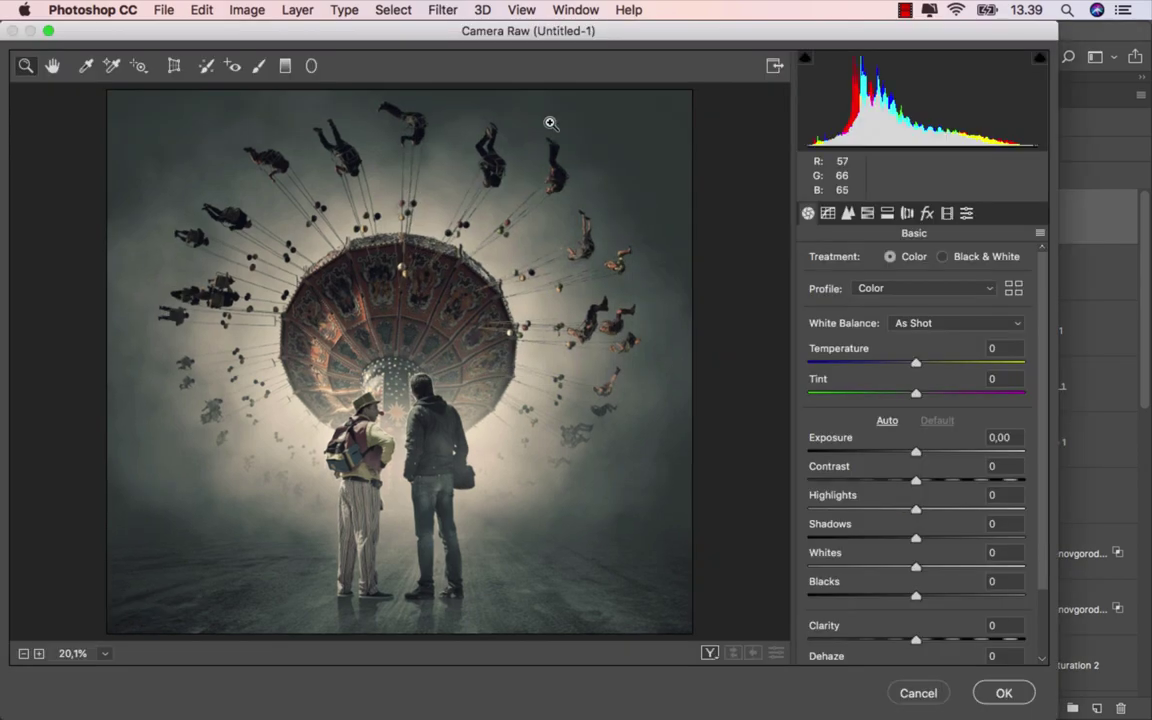
pyautogui.click(887, 214)
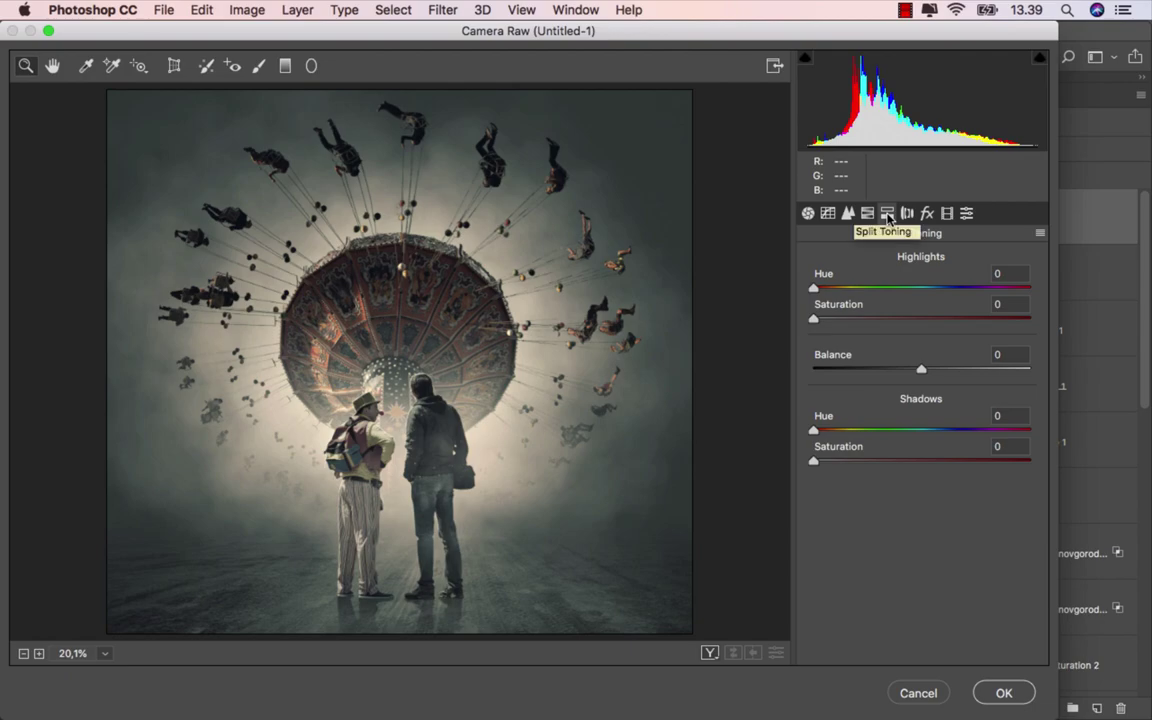
pyautogui.moveTo(813, 319); pyautogui.dragTo(924, 316)
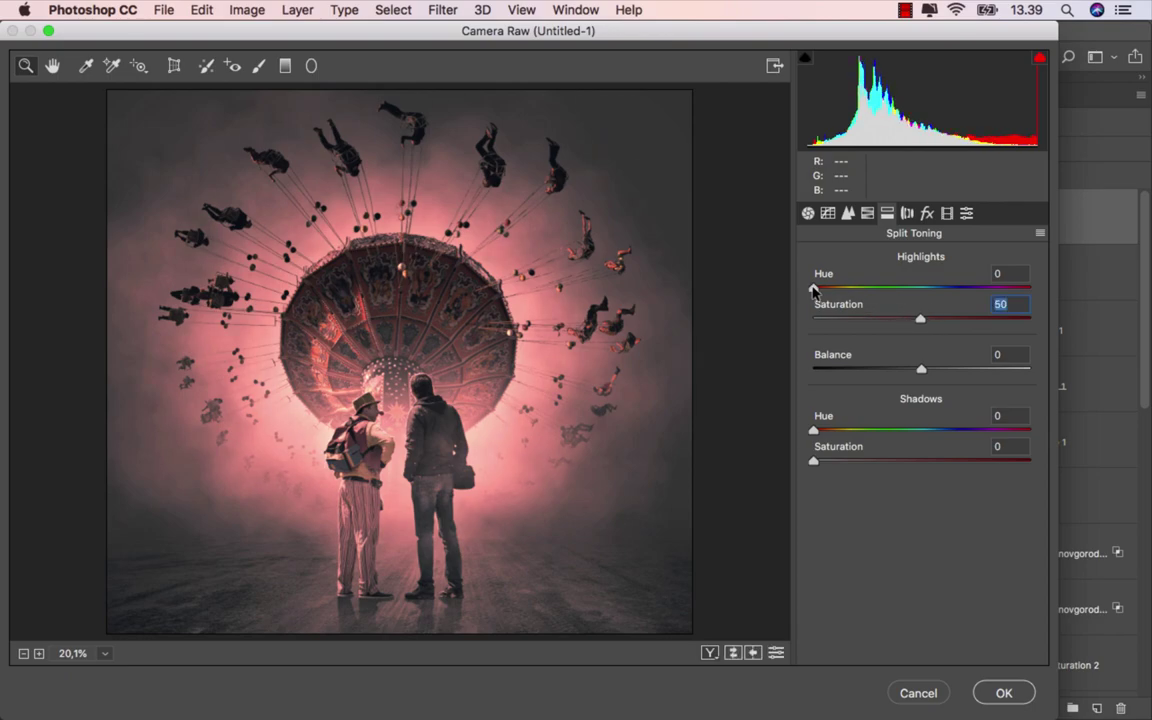
pyautogui.moveTo(814, 290); pyautogui.dragTo(928, 290)
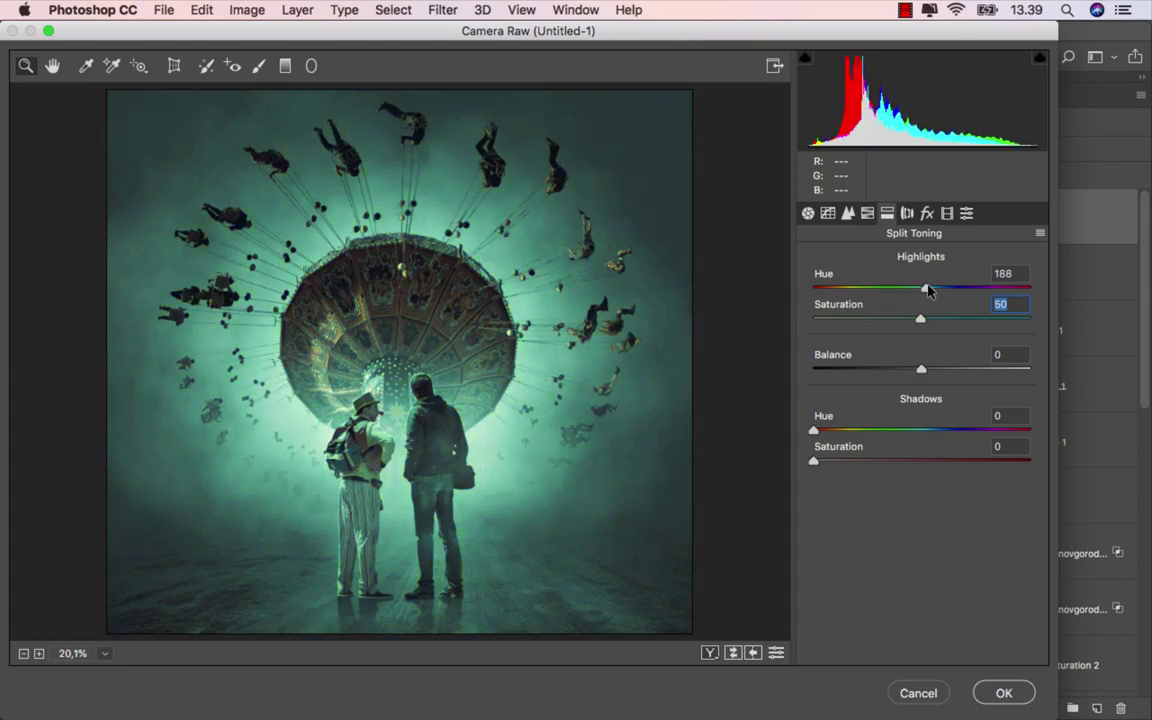
pyautogui.click(928, 290)
pyautogui.moveTo(814, 460); pyautogui.dragTo(871, 459)
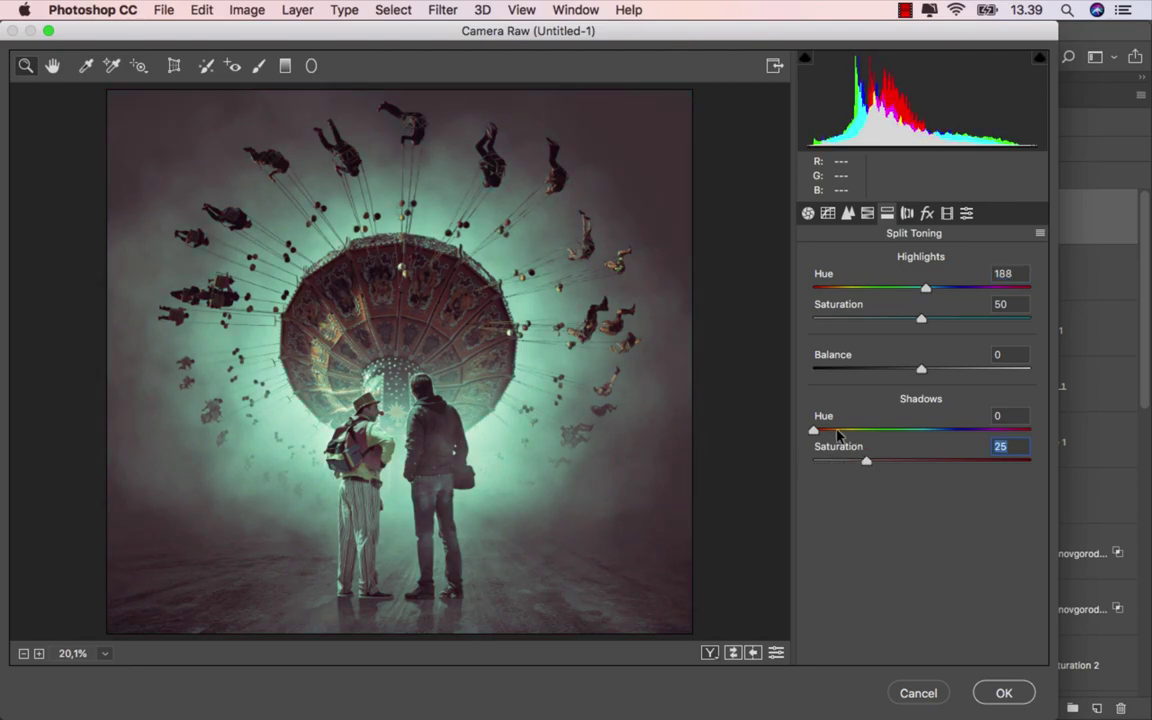
pyautogui.moveTo(817, 432); pyautogui.dragTo(830, 432)
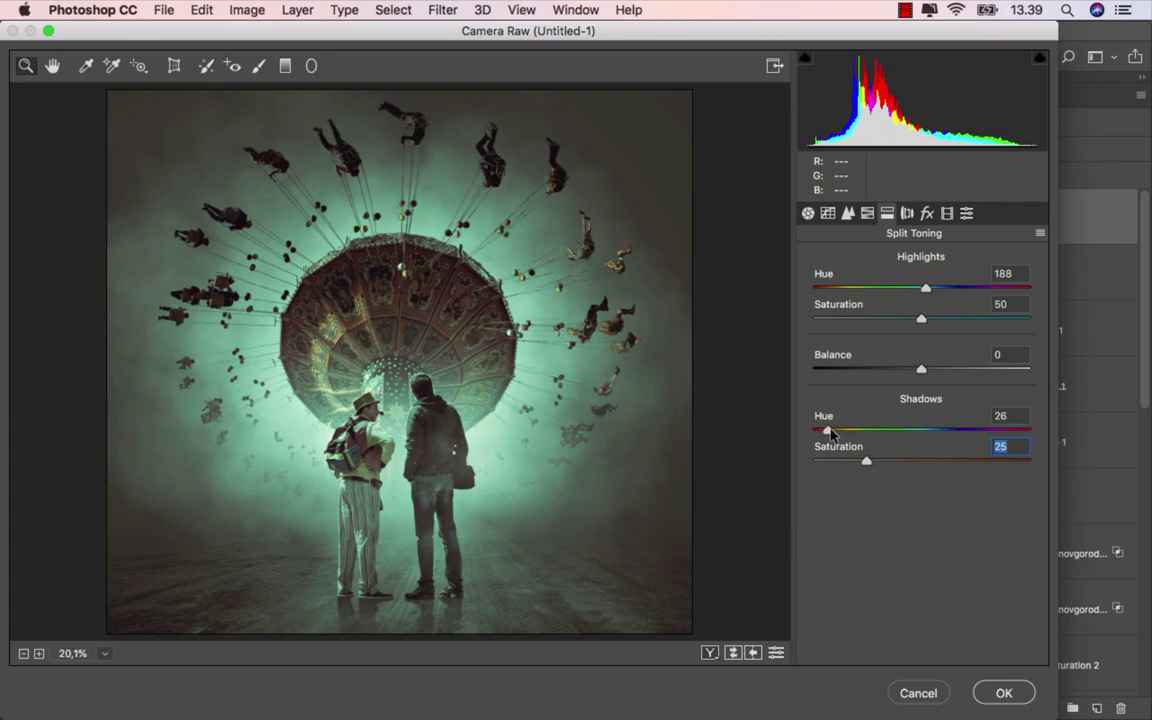
pyautogui.click(830, 432)
# Set Calibration blue saturation +100, blue hue -20, green hue +10, red saturation -40, and apply
pyautogui.click(948, 213)
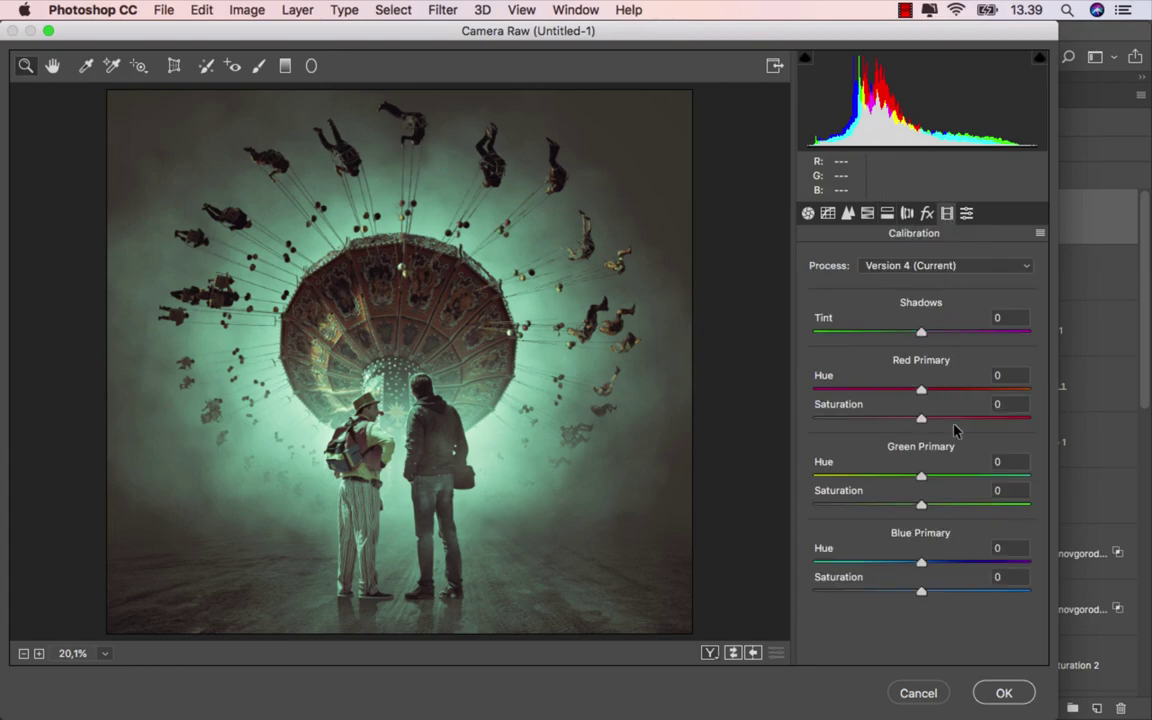
pyautogui.moveTo(921, 591); pyautogui.dragTo(1050, 588)
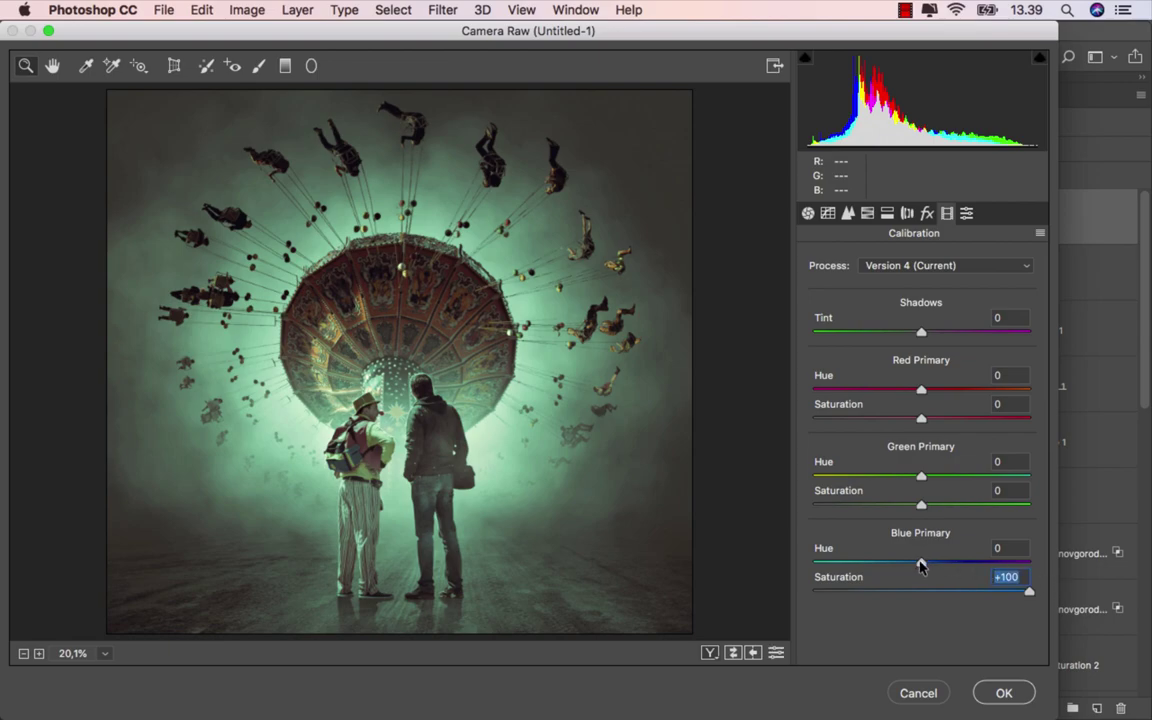
pyautogui.moveTo(920, 566); pyautogui.dragTo(898, 566)
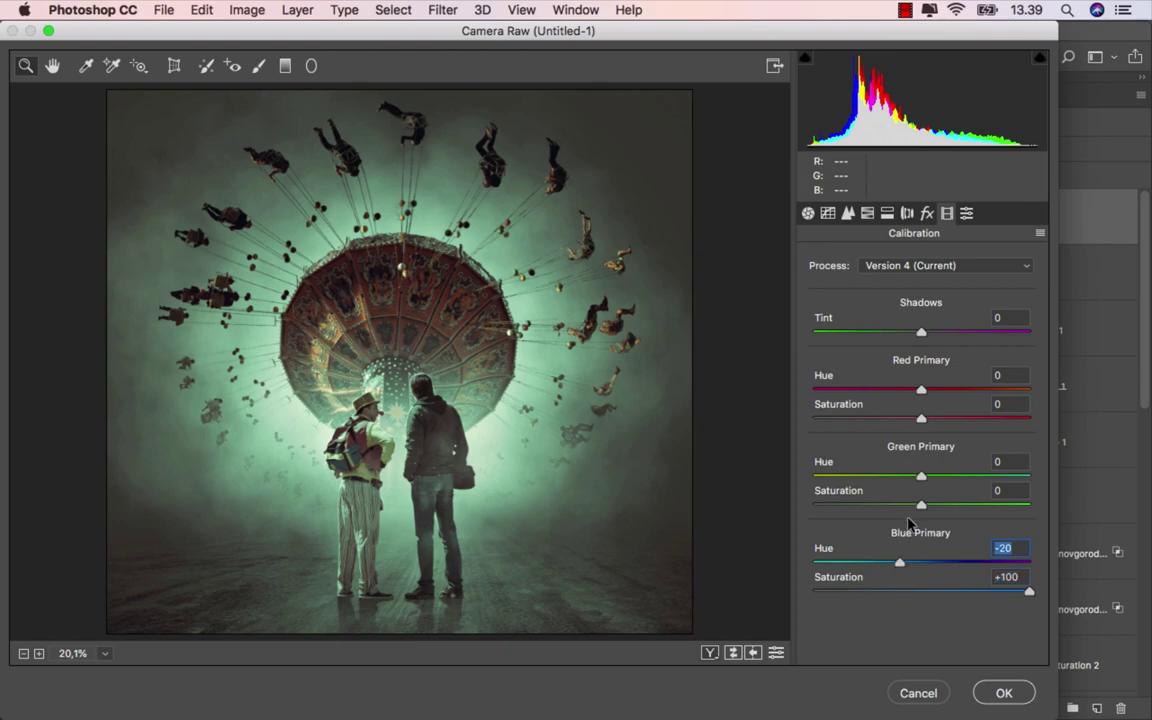
pyautogui.moveTo(921, 476); pyautogui.dragTo(932, 477)
pyautogui.moveTo(921, 418); pyautogui.dragTo(878, 418)
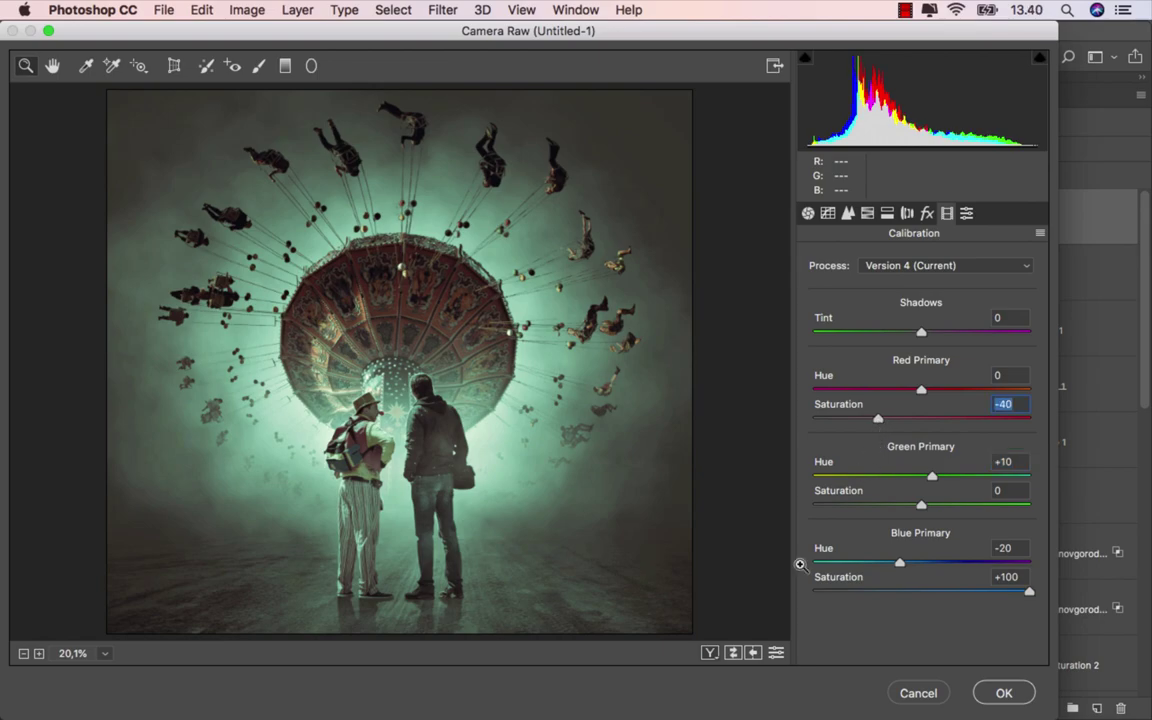
pyautogui.click(733, 654)
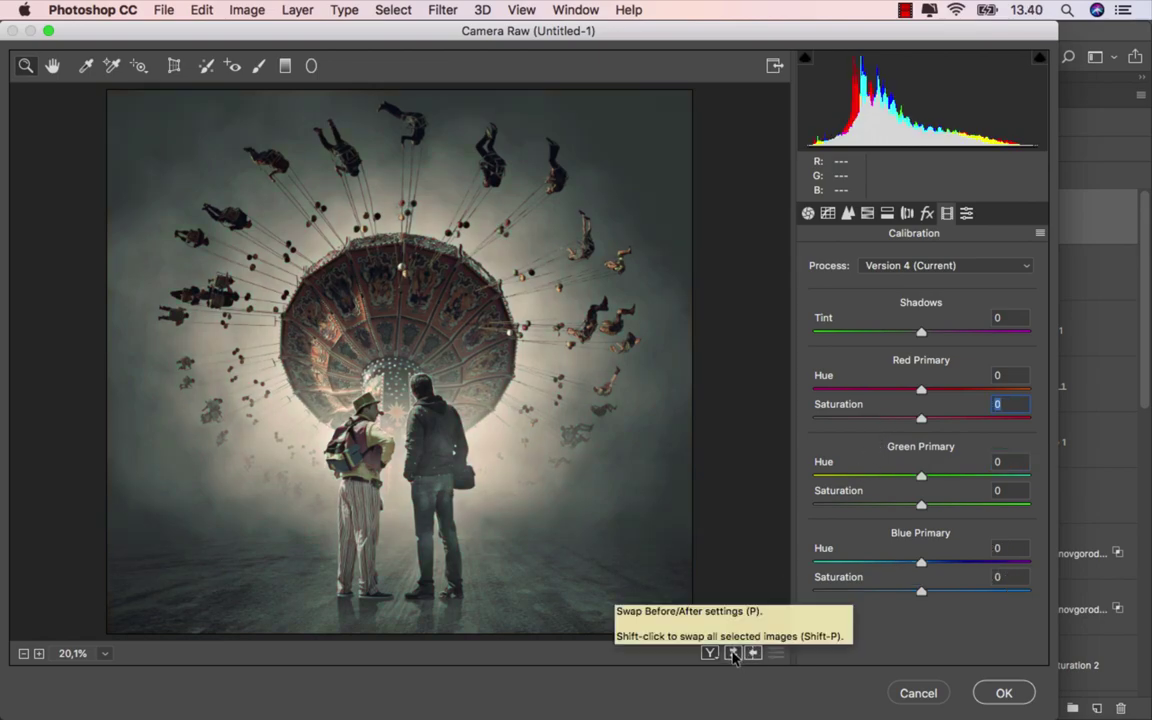
pyautogui.click(733, 654)
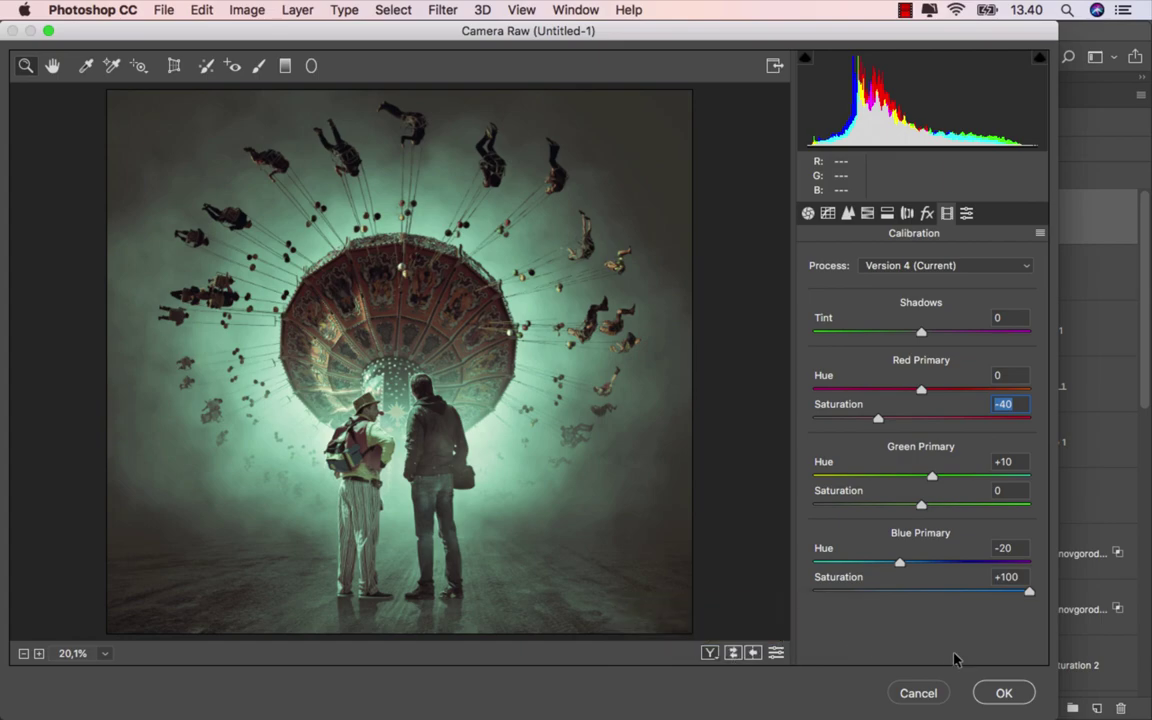
pyautogui.click(1000, 690)
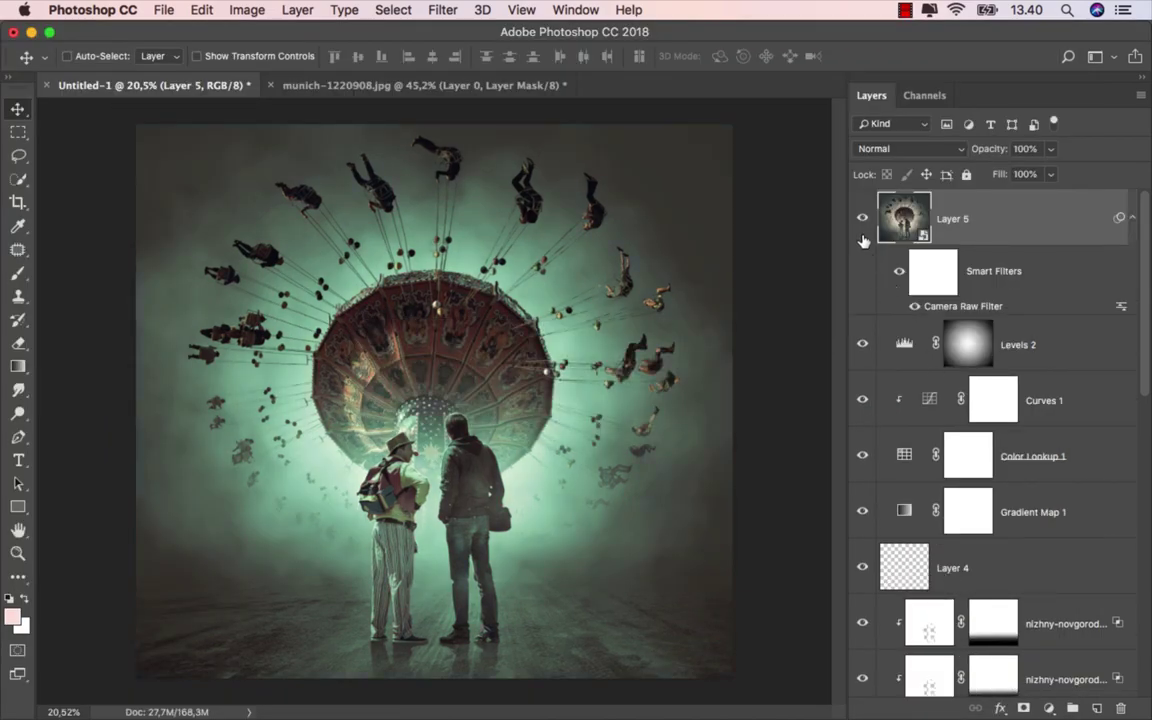
pyautogui.click(862, 220)
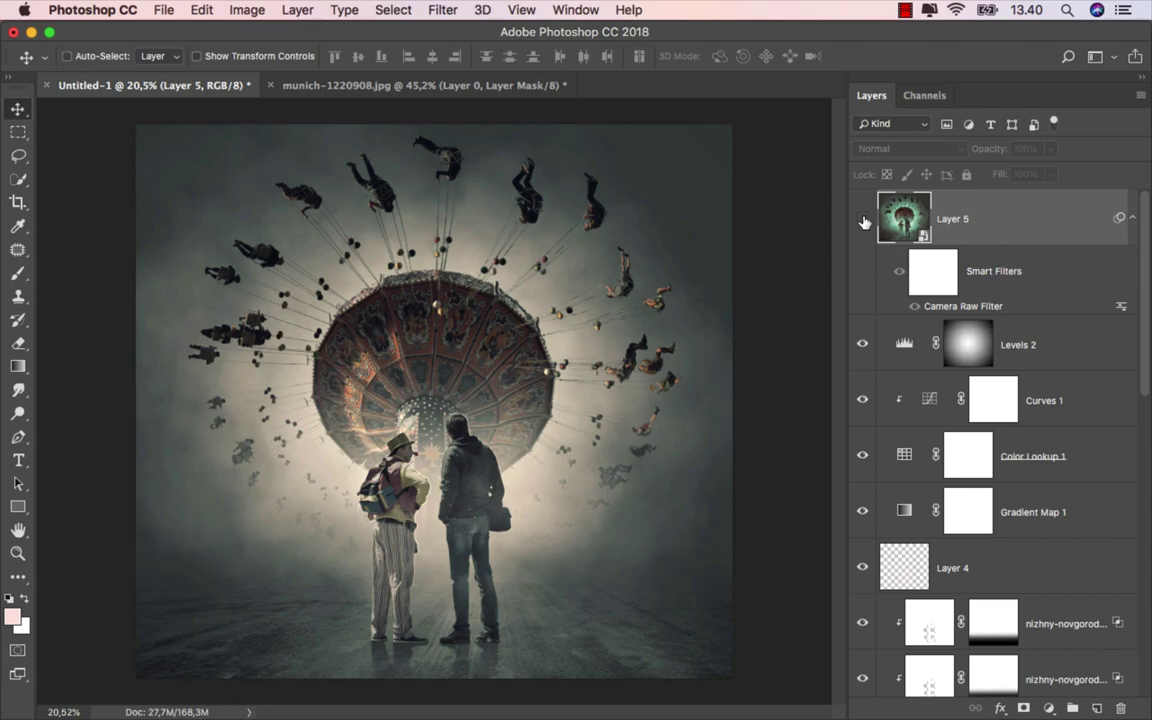
pyautogui.click(862, 220)
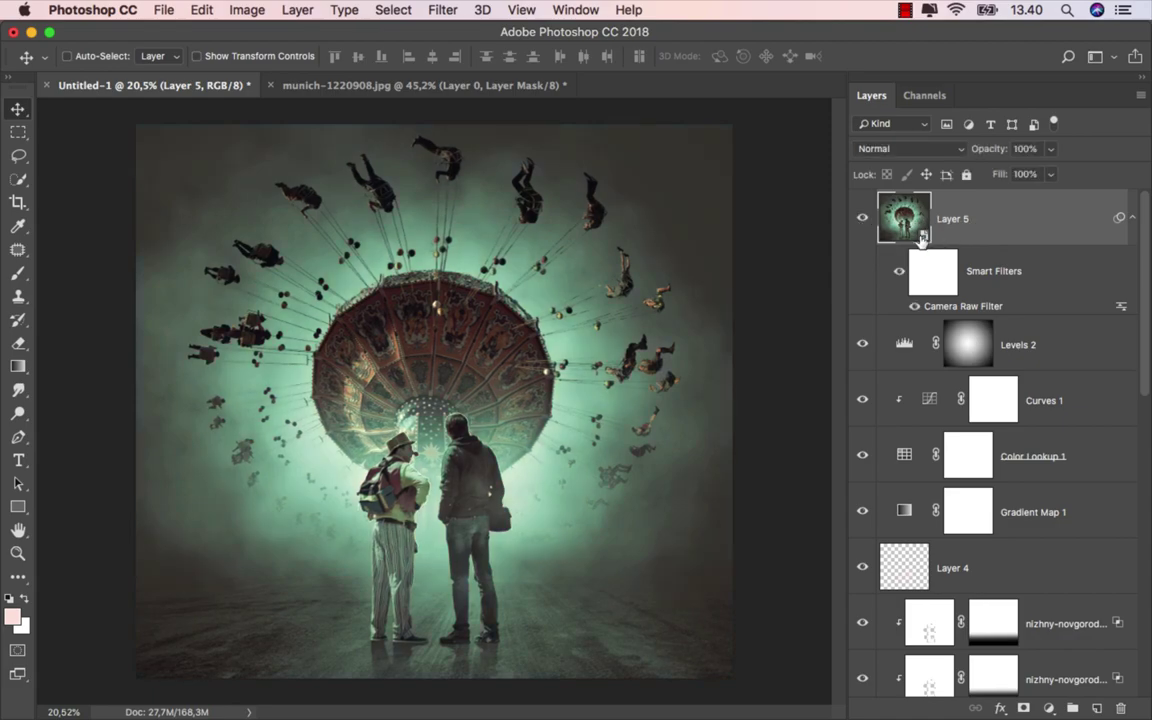
pyautogui.click(160, 12)
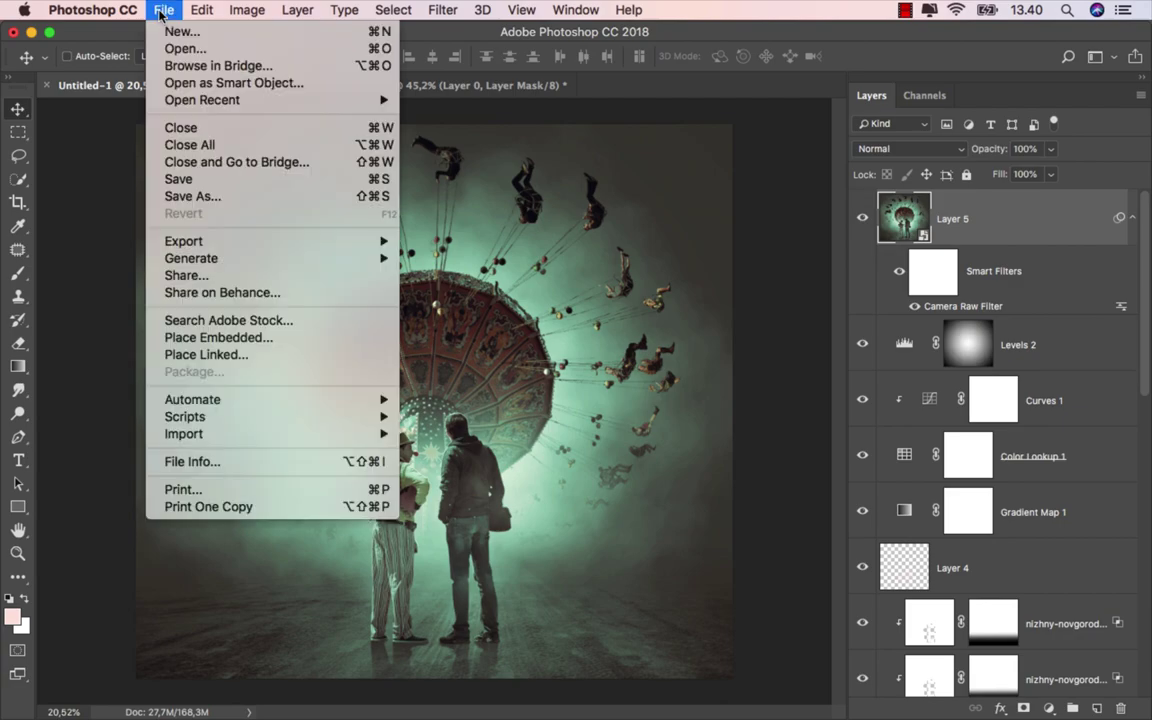
# Save a JPEG copy named ko.jpg at quality 12 (Maximum)
pyautogui.click(236, 196)
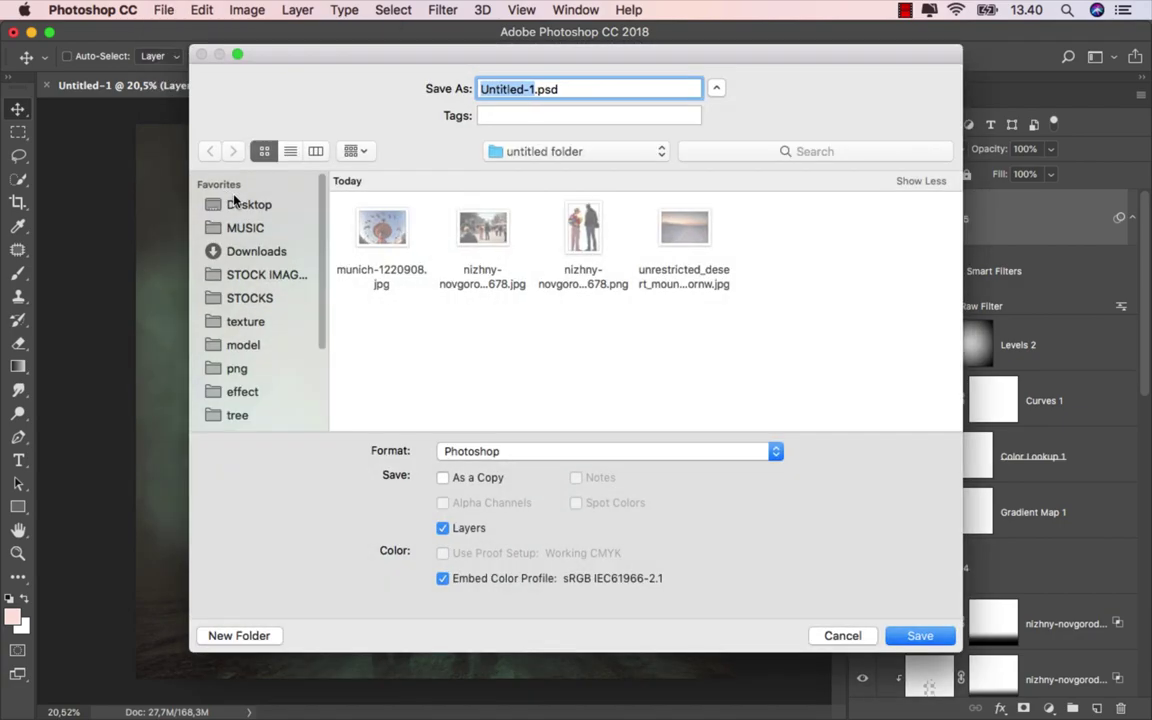
pyautogui.write('ko')
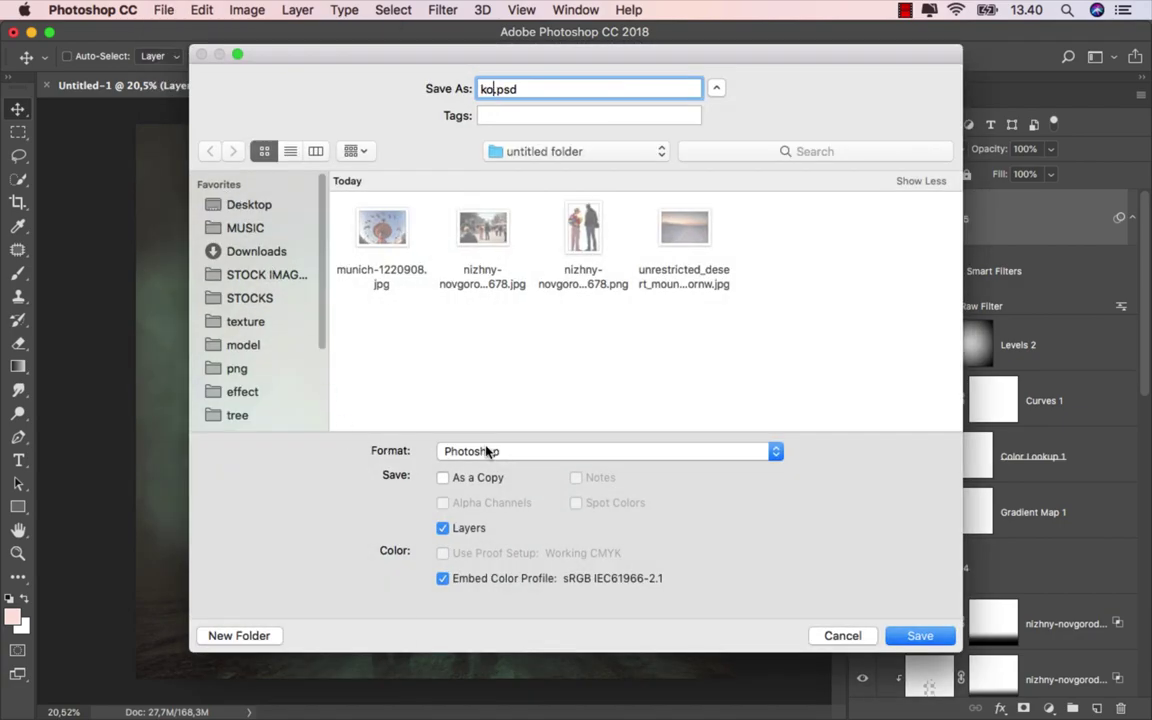
pyautogui.click(487, 452)
pyautogui.click(501, 557)
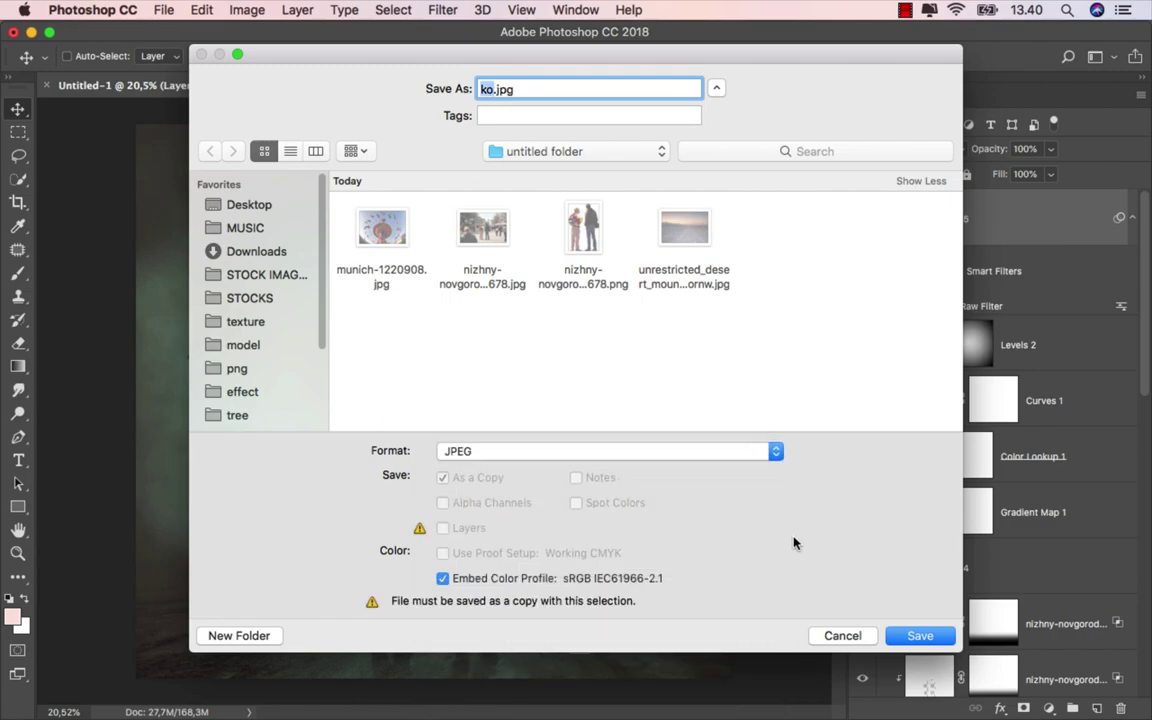
pyautogui.click(918, 635)
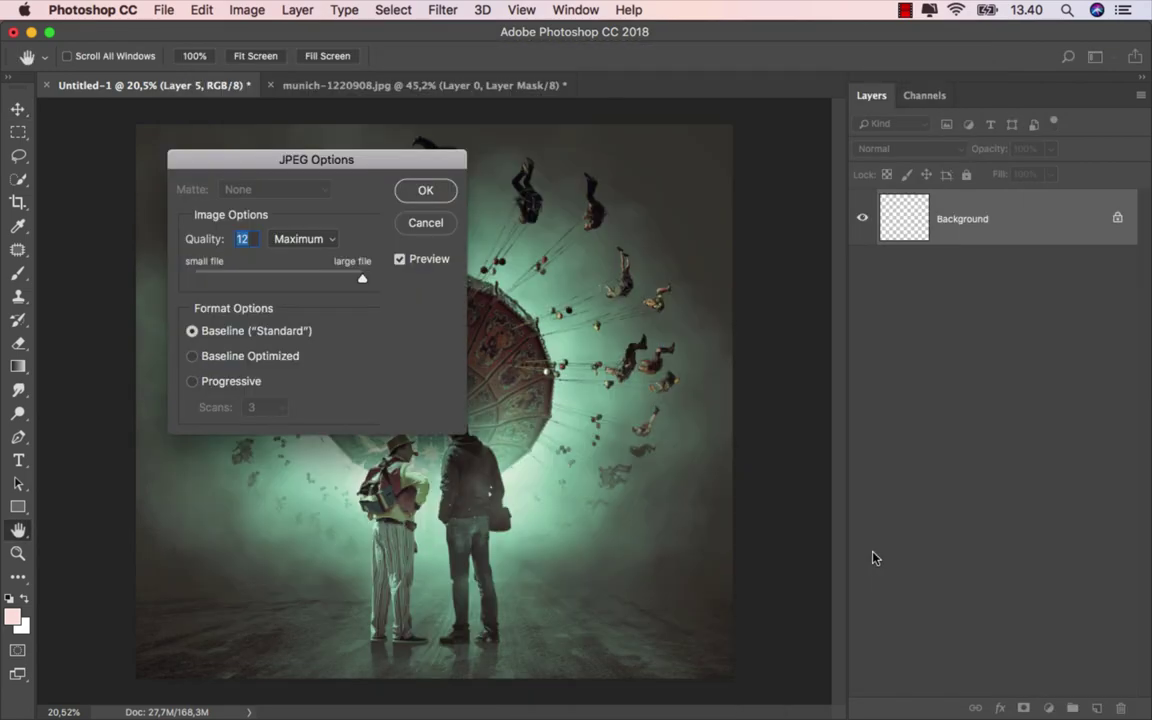
pyautogui.click(424, 190)
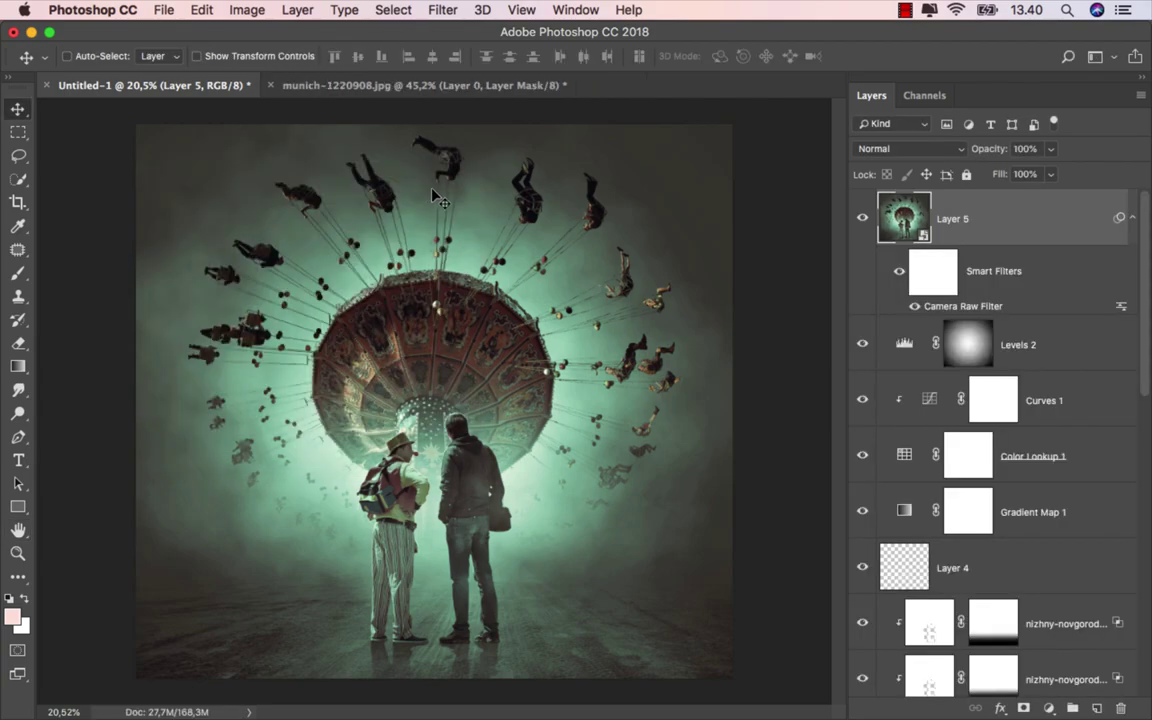
# Preview ko.jpg from the untitled folder in Finder's Quick Look
pyautogui.click(399, 668)
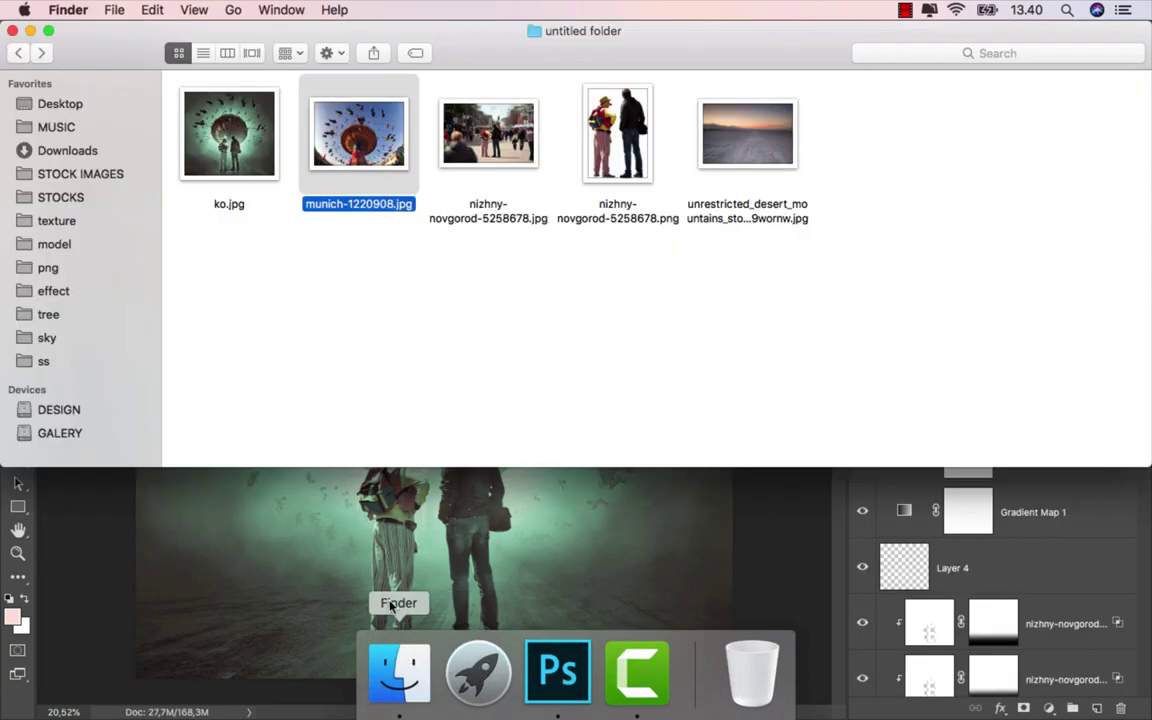
pyautogui.click(415, 313)
pyautogui.click(240, 150)
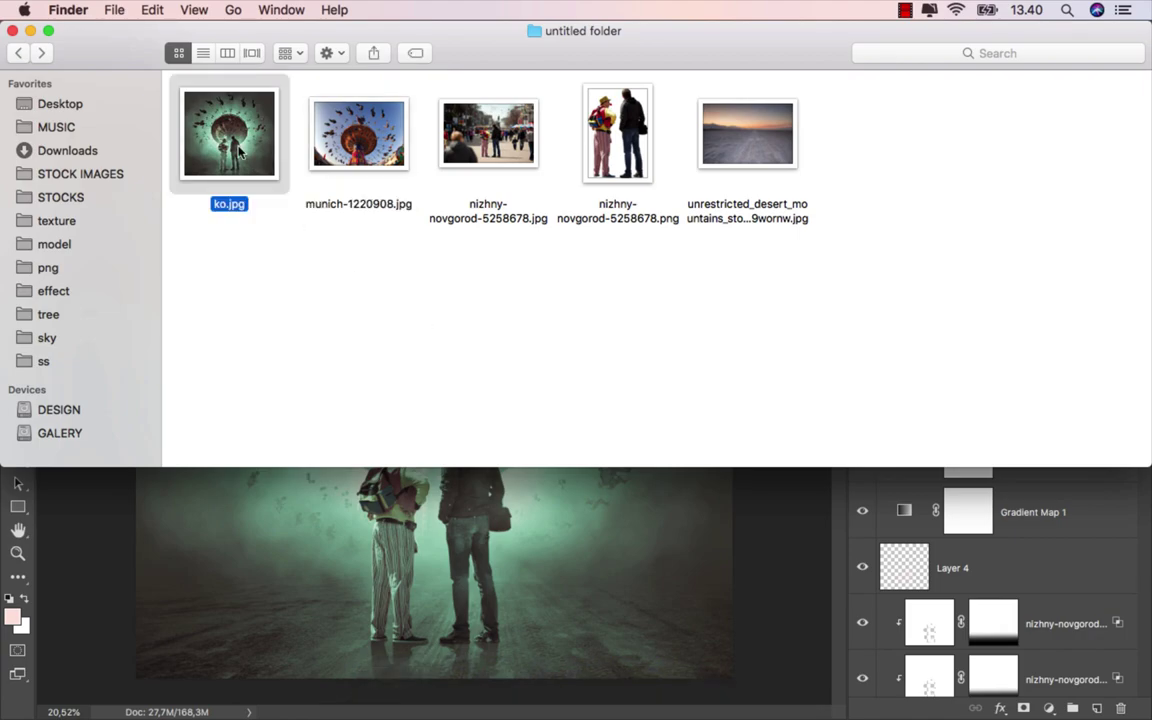
pyautogui.press('space')
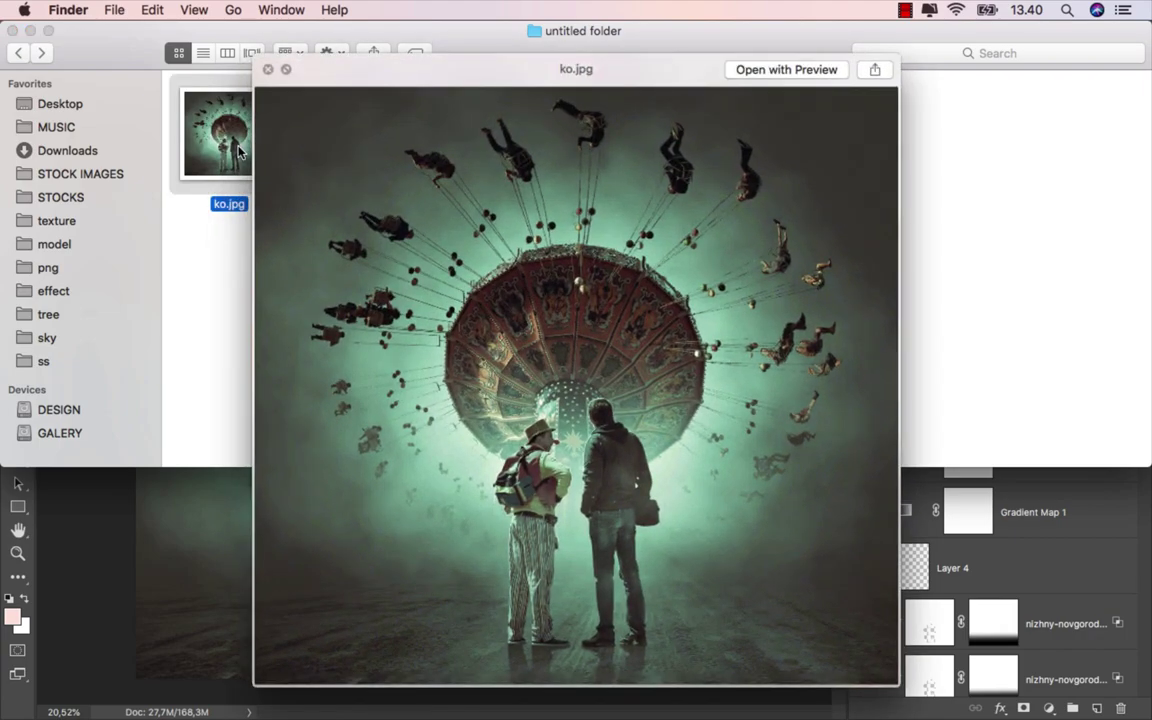